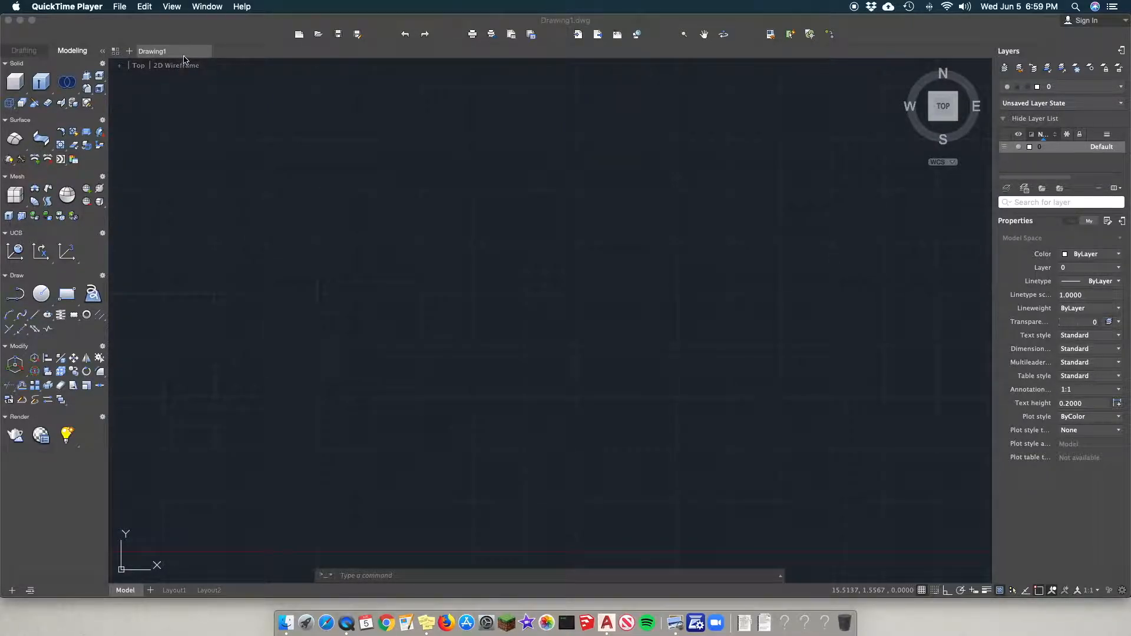
Step: Look through the Drafting and Modeling tool sets and the list of available window palettes
{"action": "left_click", "coordinate": [205, 35]}
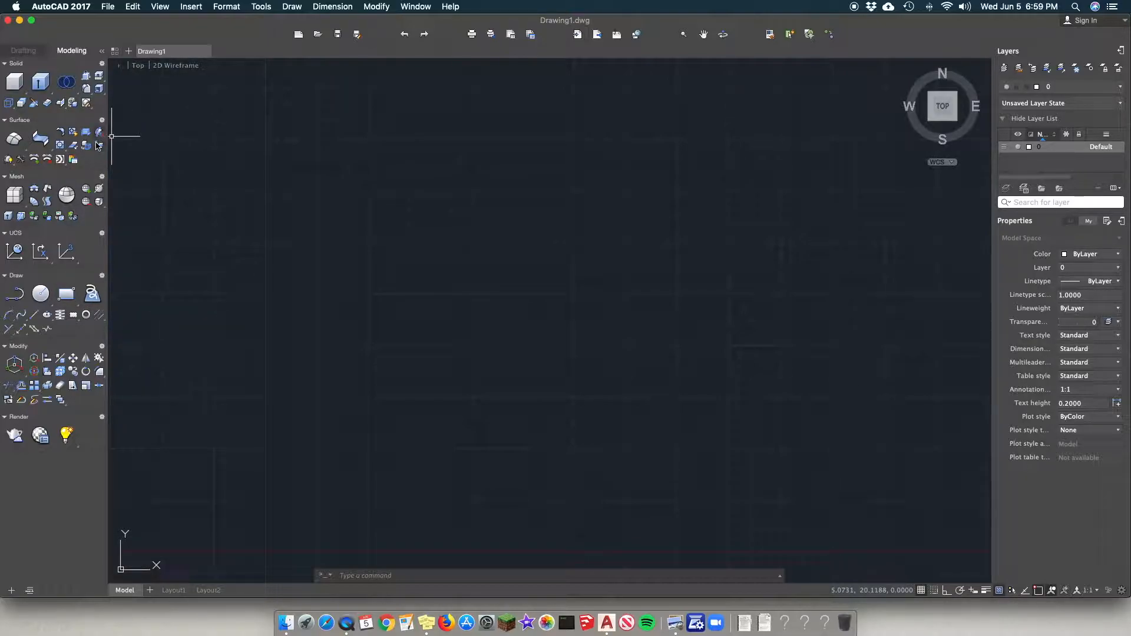
{"action": "left_click", "coordinate": [32, 52]}
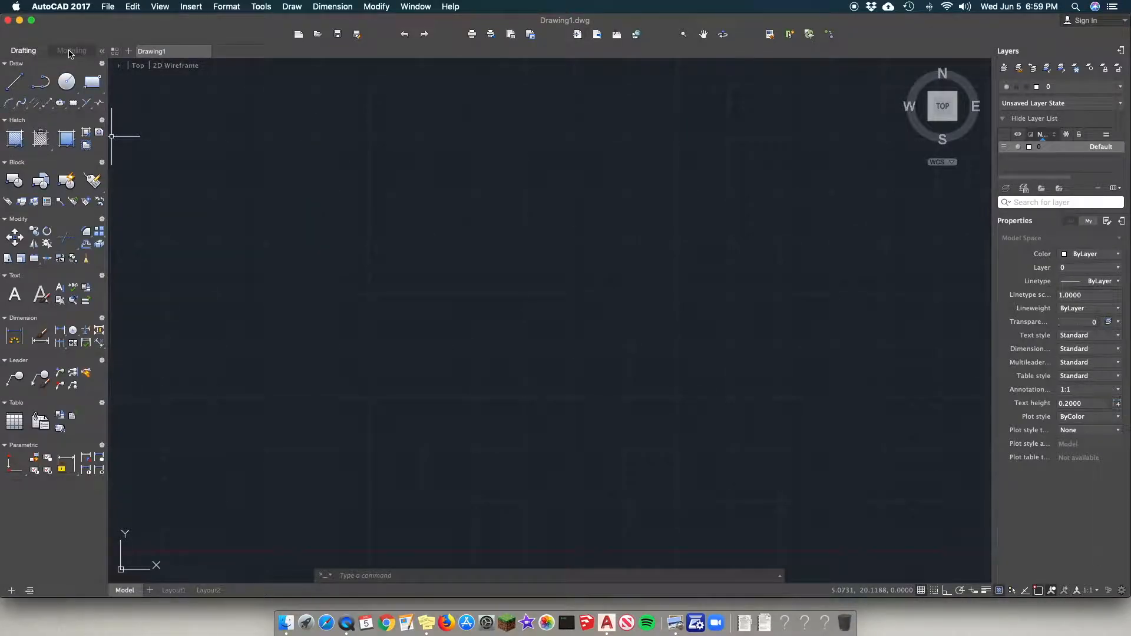
{"action": "left_click", "coordinate": [69, 52]}
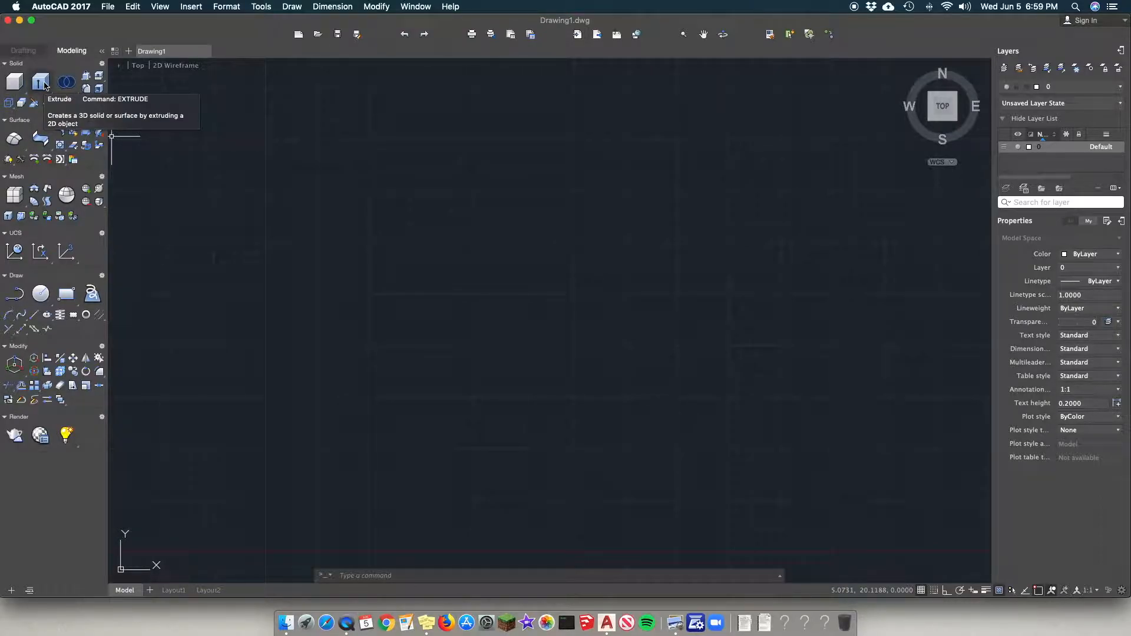
{"action": "left_click", "coordinate": [23, 51]}
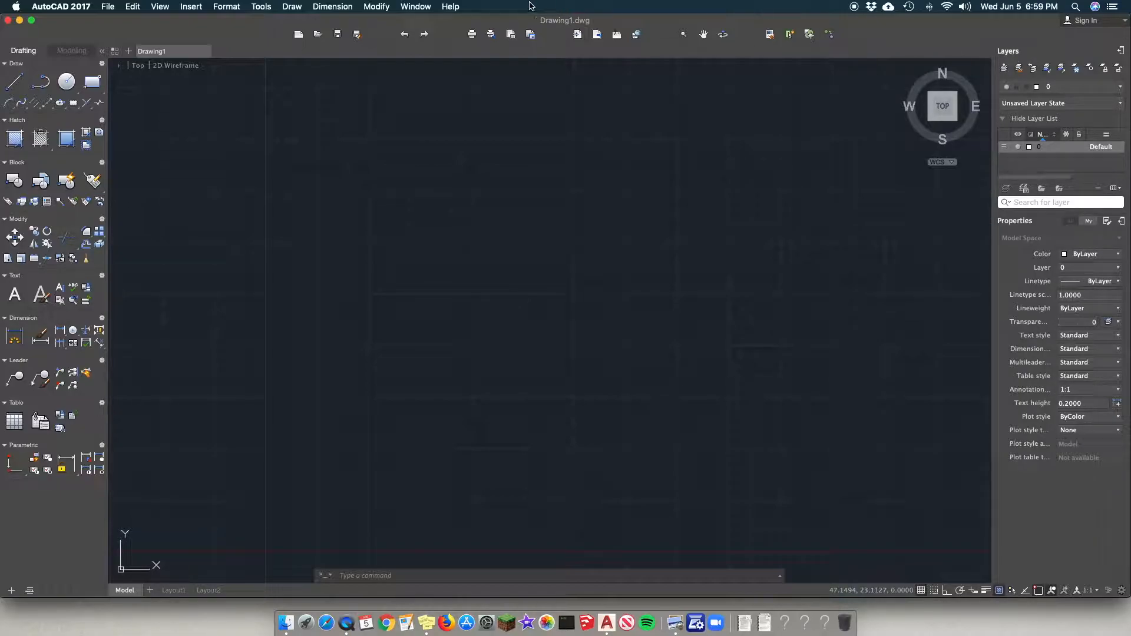
{"action": "left_click", "coordinate": [414, 6]}
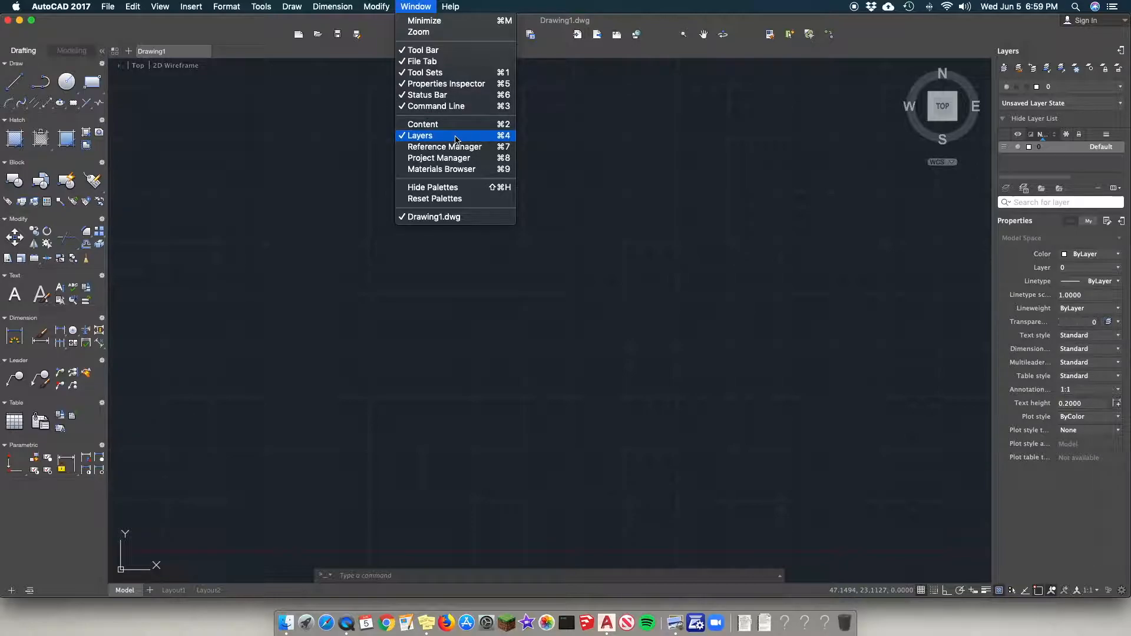
{"action": "left_click", "coordinate": [983, 536]}
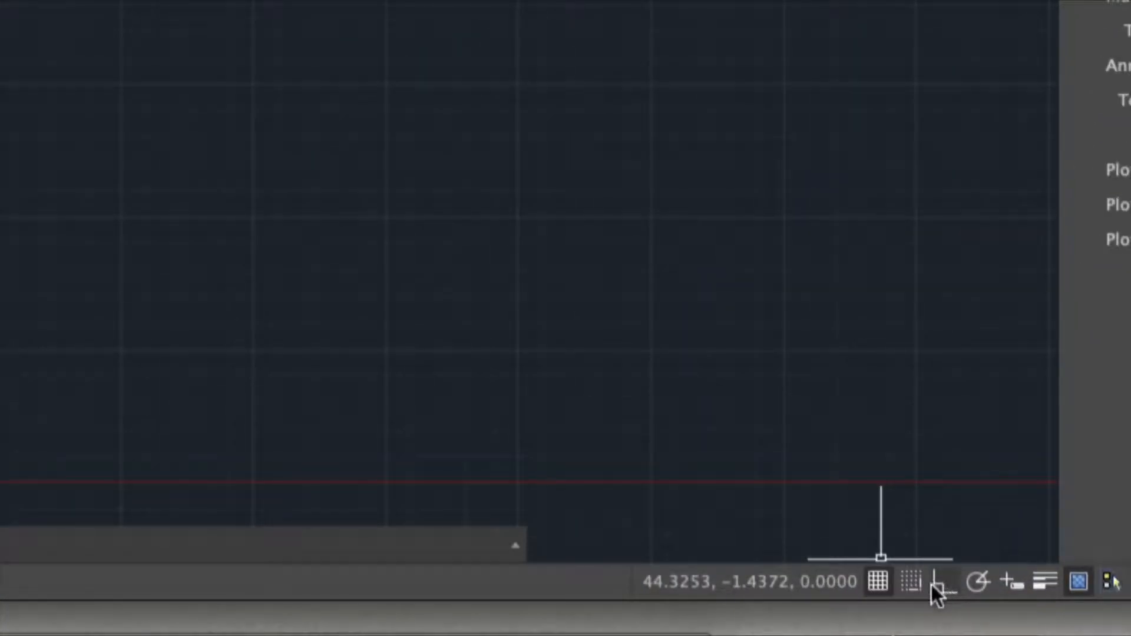
Step: Turn on Ortho mode for the drawing and review the available object snap types
{"action": "left_click", "coordinate": [938, 589]}
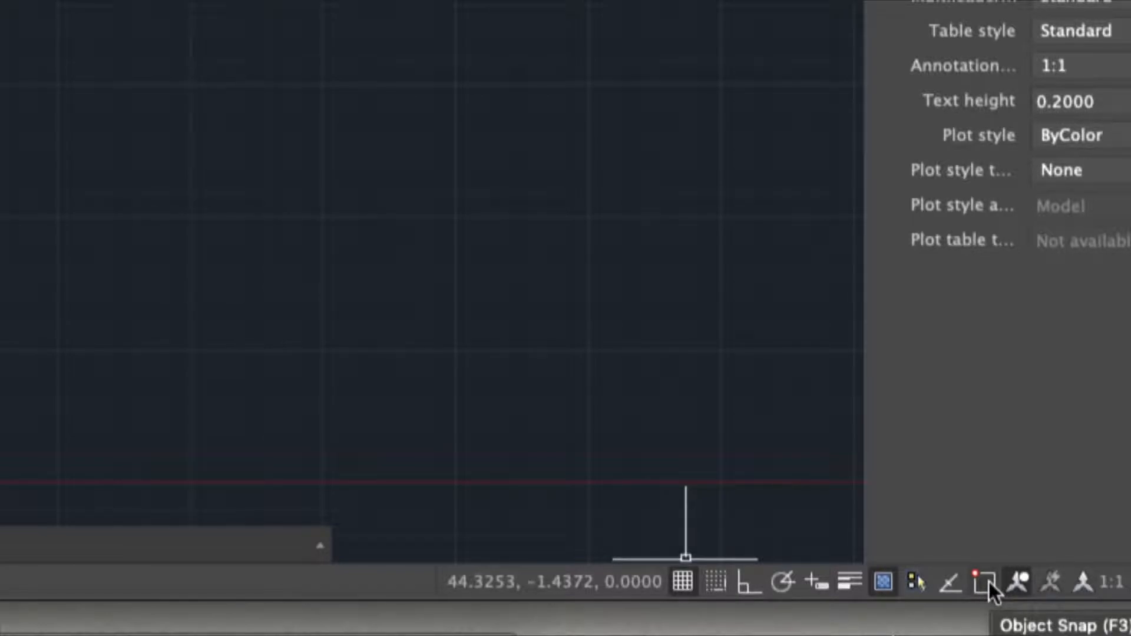
{"action": "right_click", "coordinate": [989, 581]}
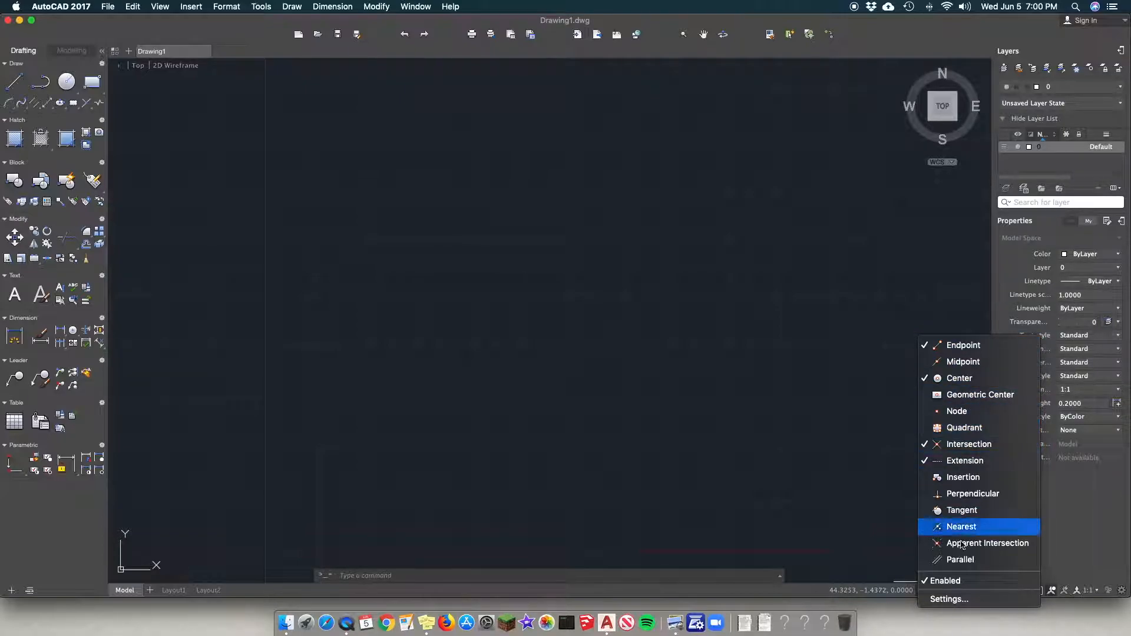
{"action": "left_click", "coordinate": [770, 485]}
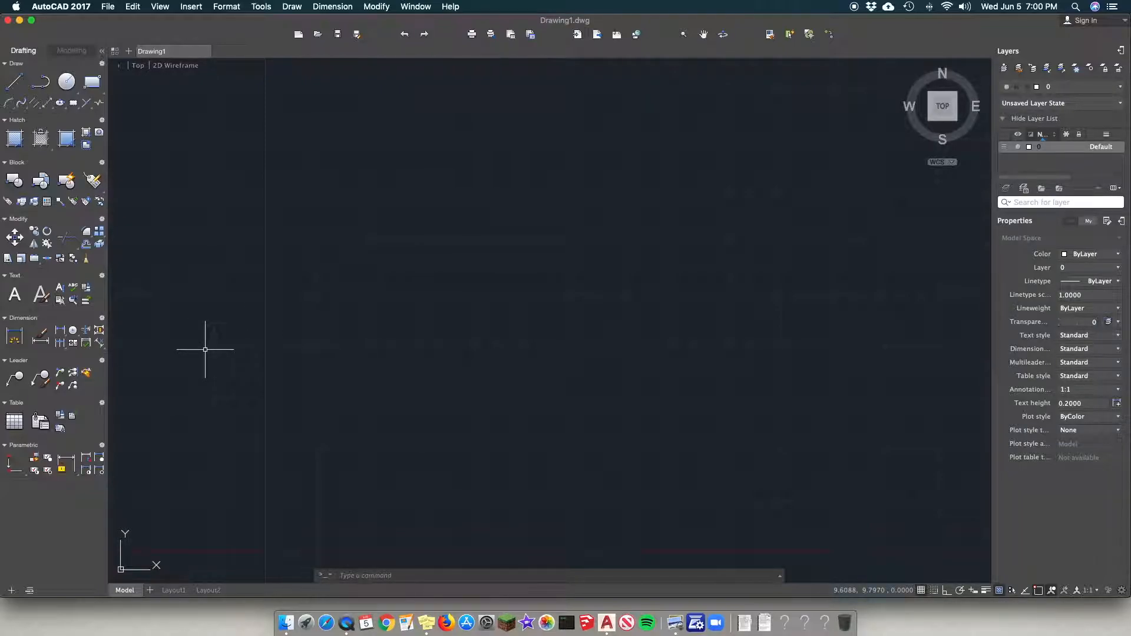
Step: Create a solid sphere centred at 0,0,0 with a radius of 1.125
{"action": "scroll", "coordinate": [204, 352], "scroll_direction": "down", "scroll_amount": 2}
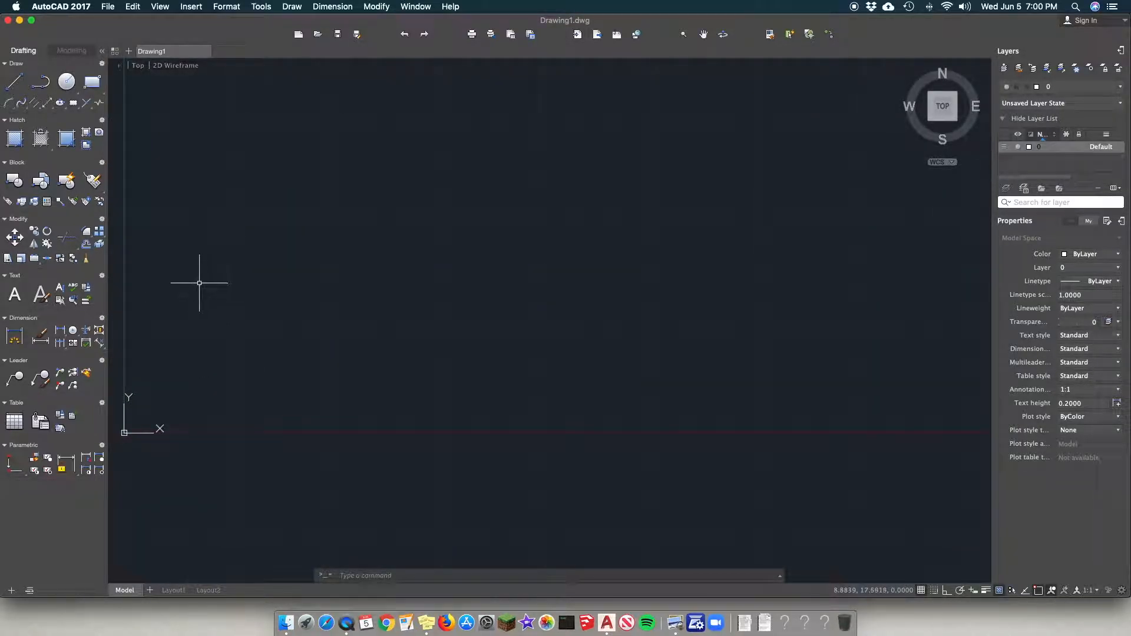
{"action": "left_click", "coordinate": [369, 570]}
{"action": "type", "text": "sphere"}
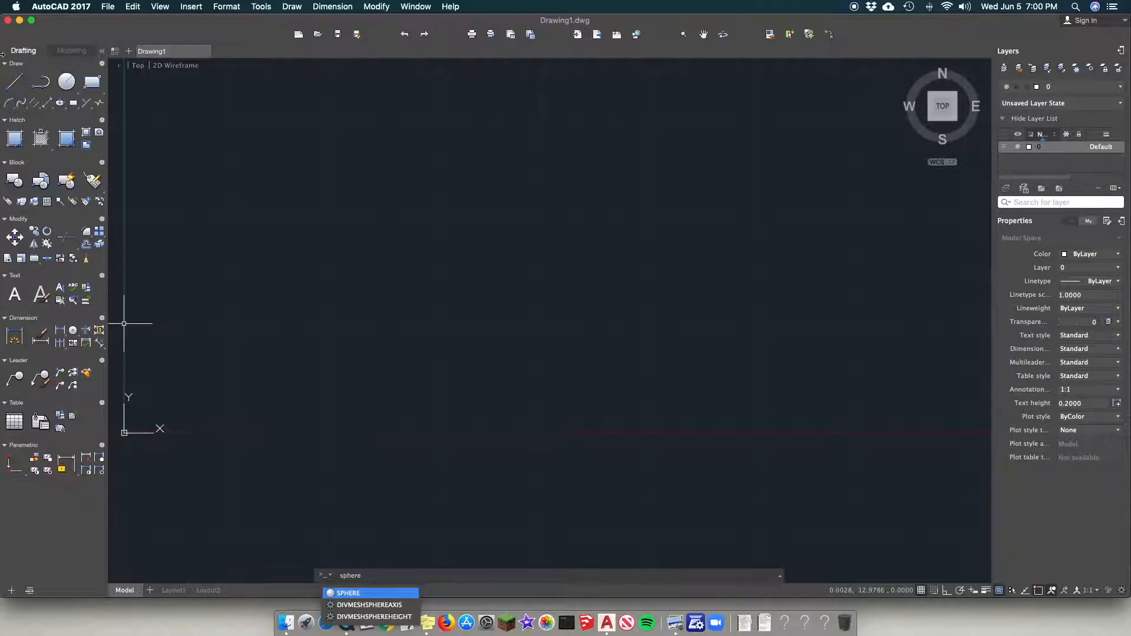
{"action": "left_click", "coordinate": [71, 51]}
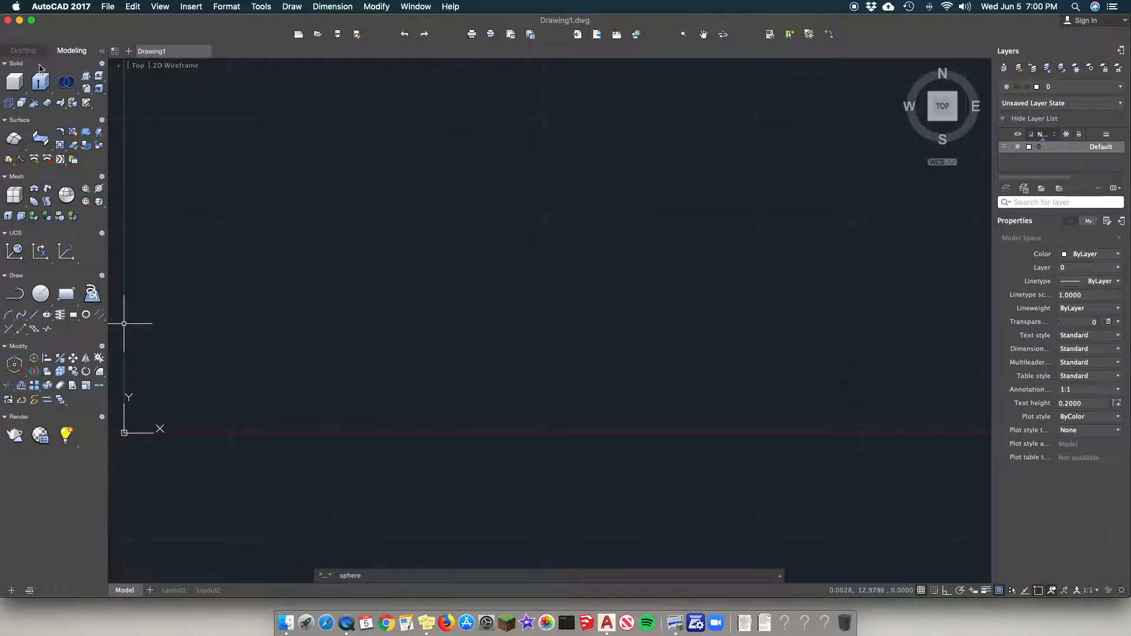
{"action": "left_click", "coordinate": [23, 93]}
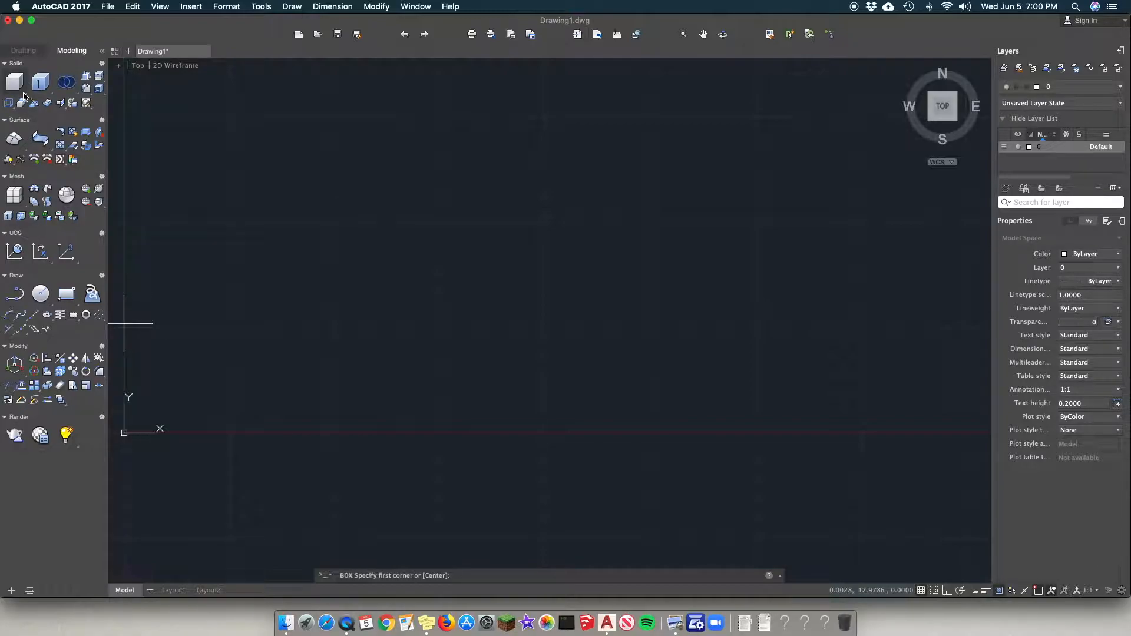
{"action": "left_click", "coordinate": [23, 94]}
{"action": "left_click", "coordinate": [41, 147]}
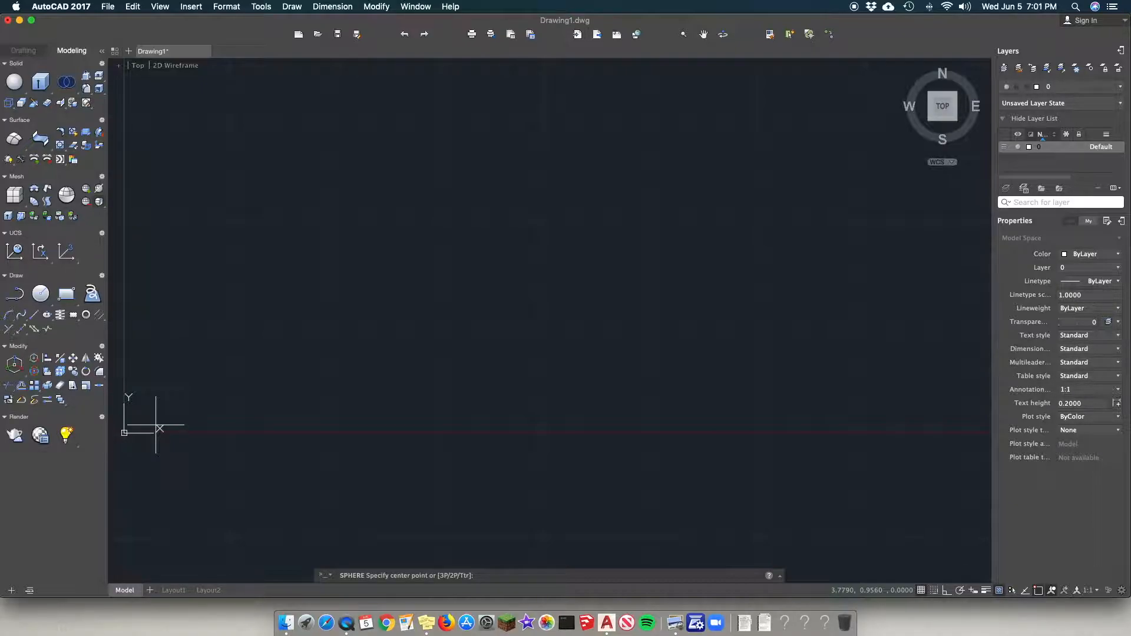
{"action": "type", "text": ",0,0"}
{"action": "key", "text": "Return"}
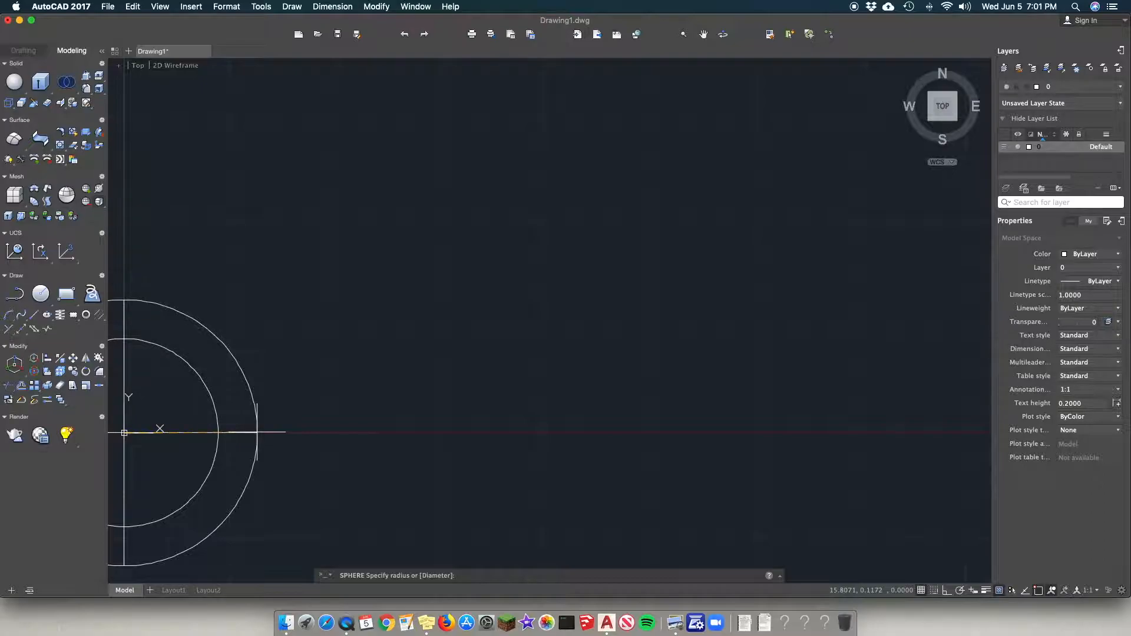
{"action": "type", "text": ".125"}
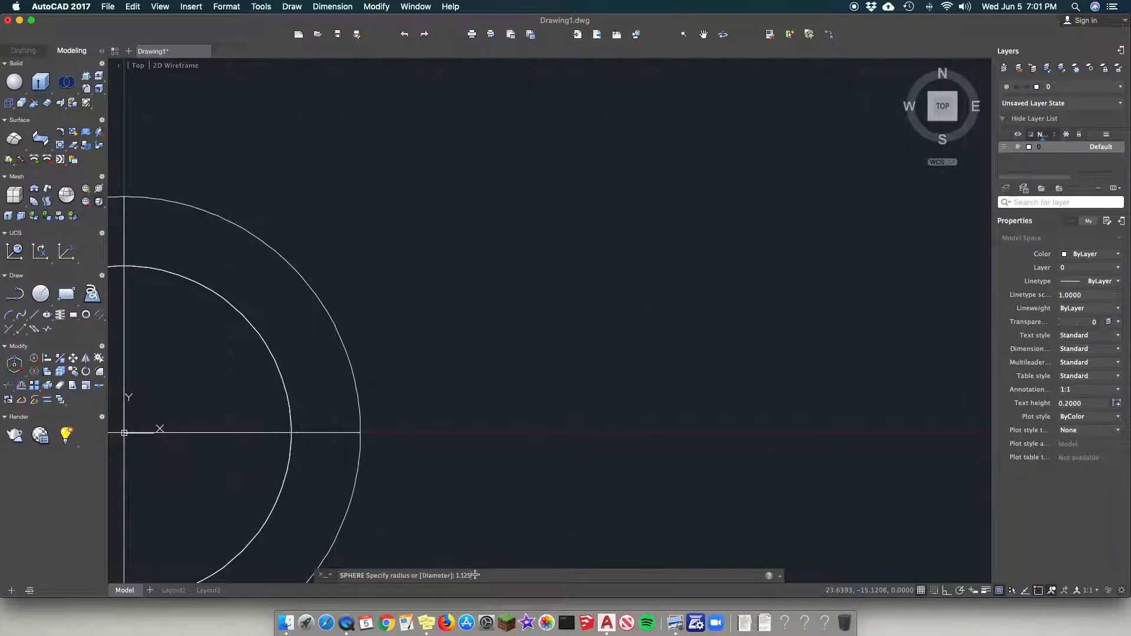
{"action": "key", "text": "Return"}
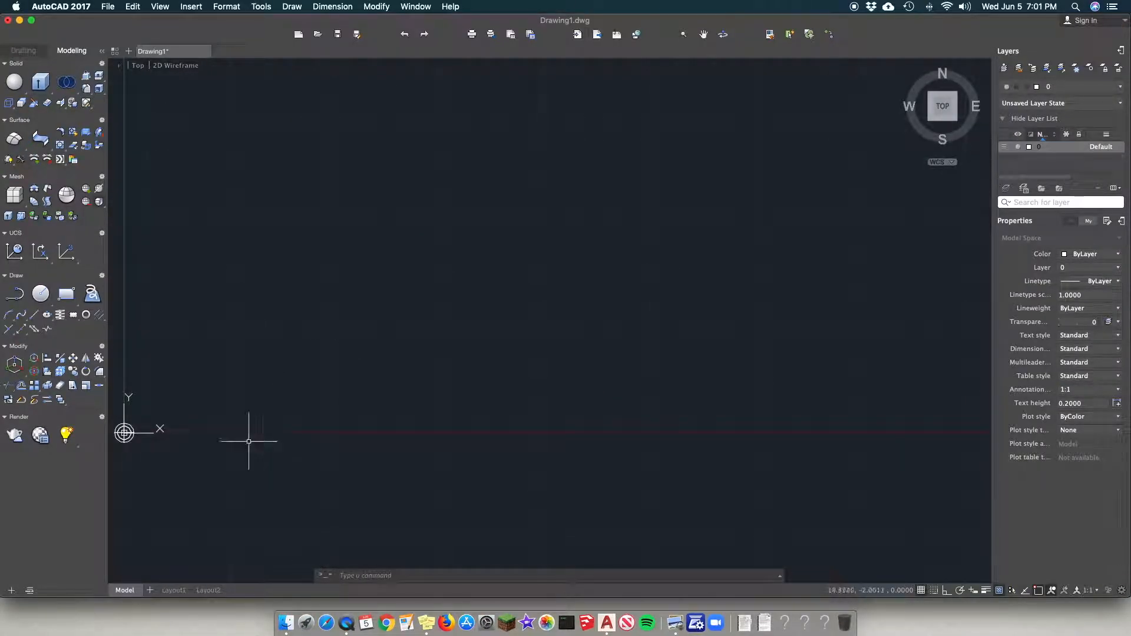
Step: Centre and enlarge the sphere, preview it in the Realistic visual style, and return to 2D Wireframe
{"action": "scroll", "coordinate": [123, 451], "scroll_direction": "up", "scroll_amount": 9}
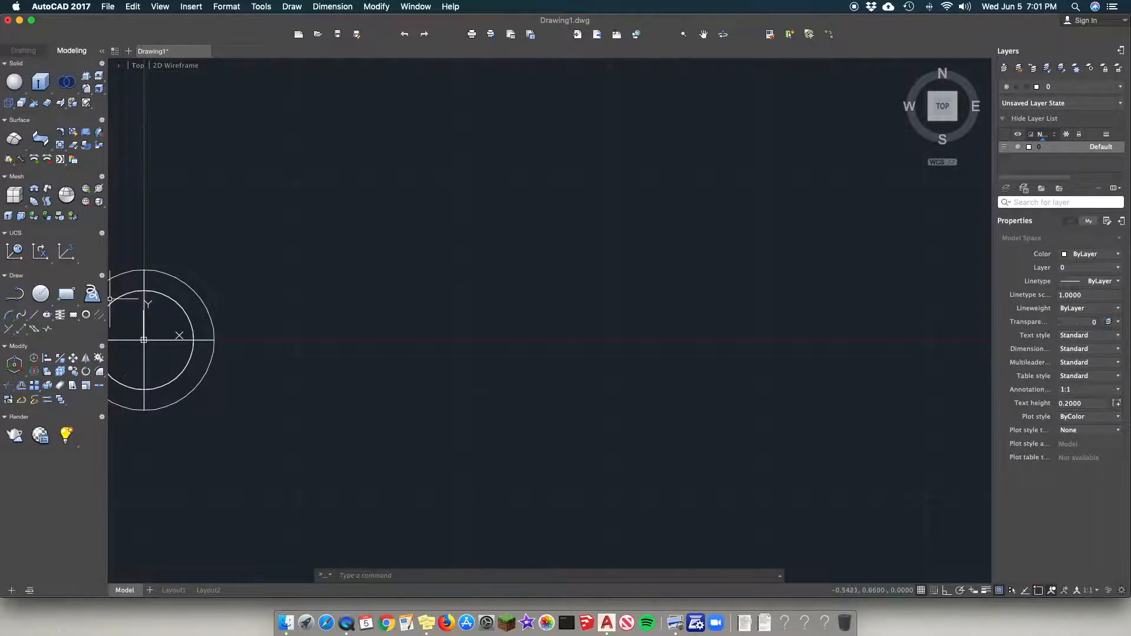
{"action": "left_click", "coordinate": [703, 34]}
{"action": "mouse_move", "coordinate": [333, 286]}
{"action": "left_mouse_down"}
{"action": "mouse_move", "coordinate": [297, 285]}
{"action": "mouse_move", "coordinate": [608, 295]}
{"action": "mouse_move", "coordinate": [618, 320]}
{"action": "left_mouse_up"}
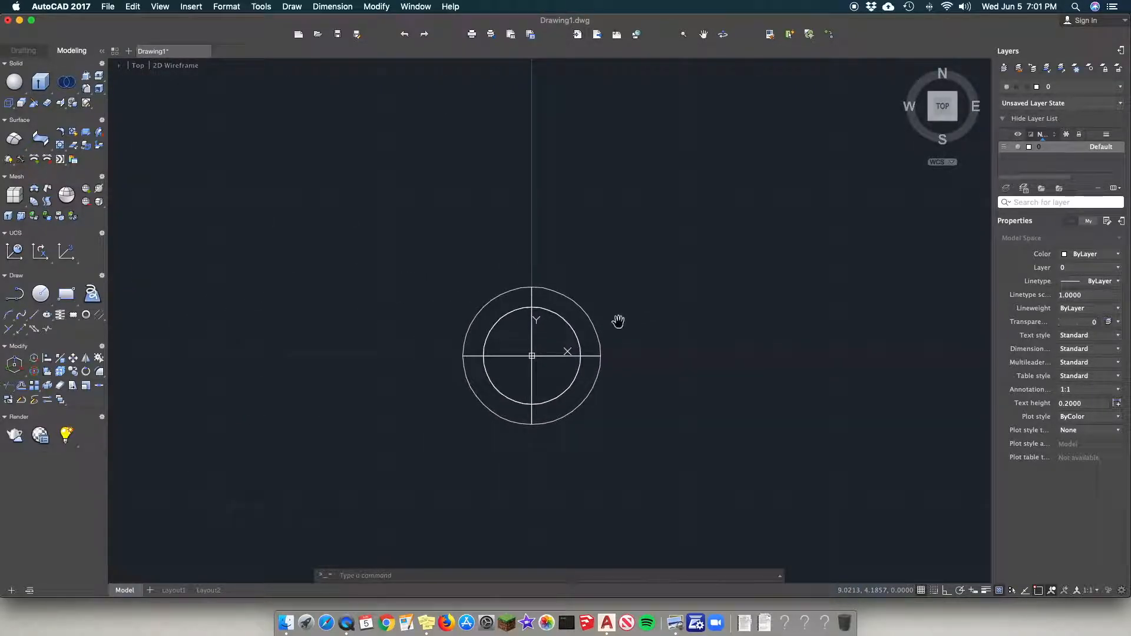
{"action": "scroll", "coordinate": [435, 371], "scroll_direction": "up", "scroll_amount": 1}
{"action": "scroll", "coordinate": [436, 371], "scroll_direction": "up", "scroll_amount": 1}
{"action": "scroll", "coordinate": [657, 362], "scroll_direction": "up", "scroll_amount": 2}
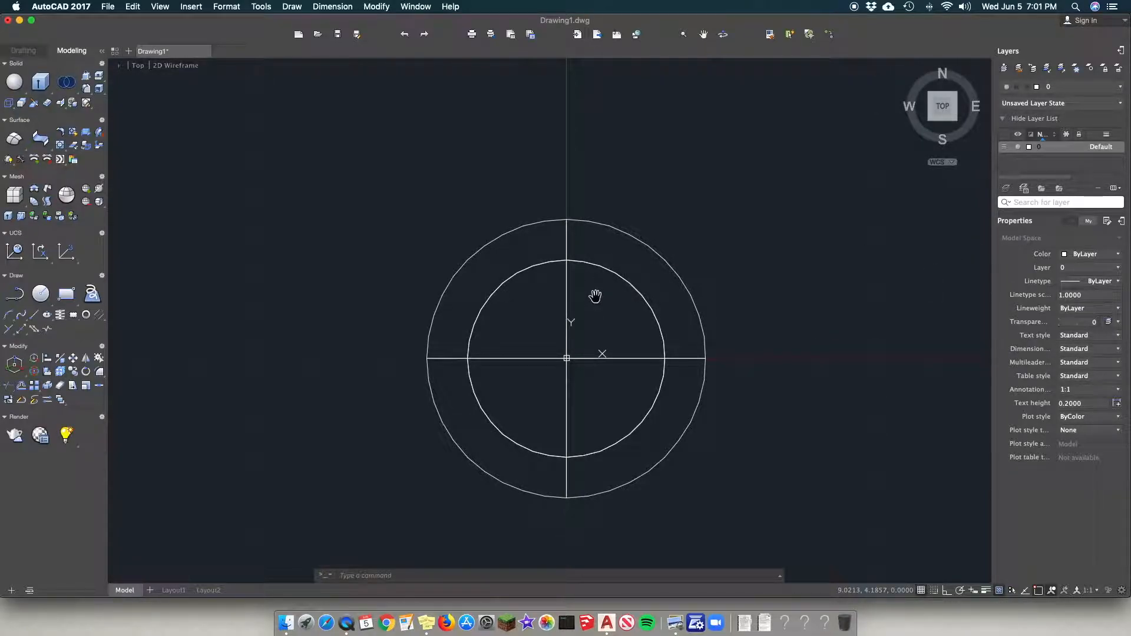
{"action": "left_click", "coordinate": [181, 66]}
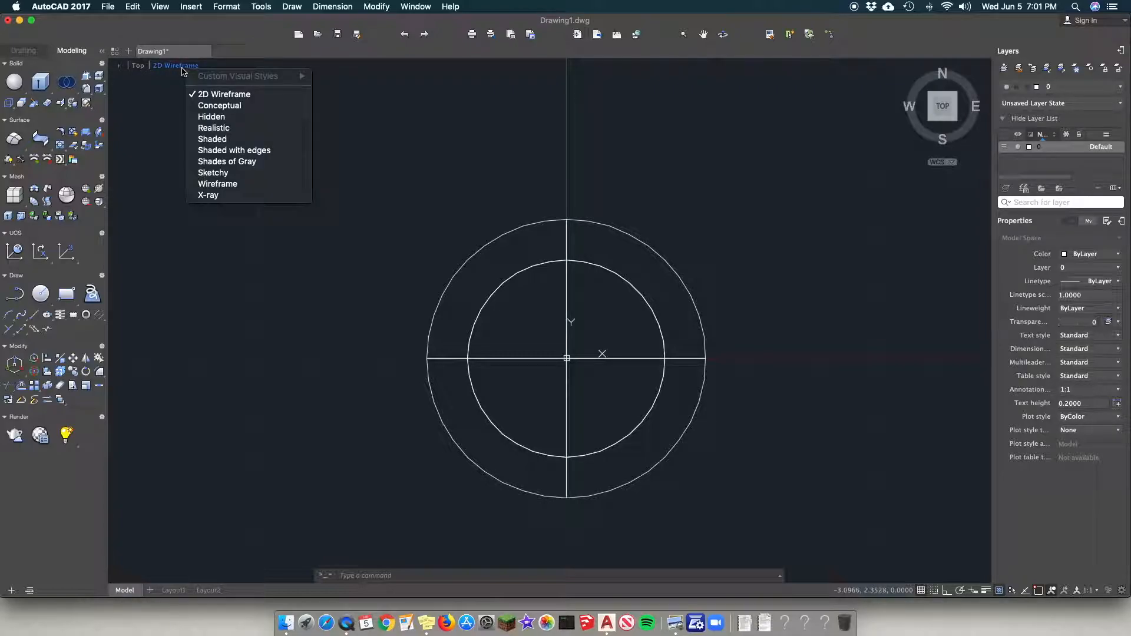
{"action": "left_click", "coordinate": [213, 128]}
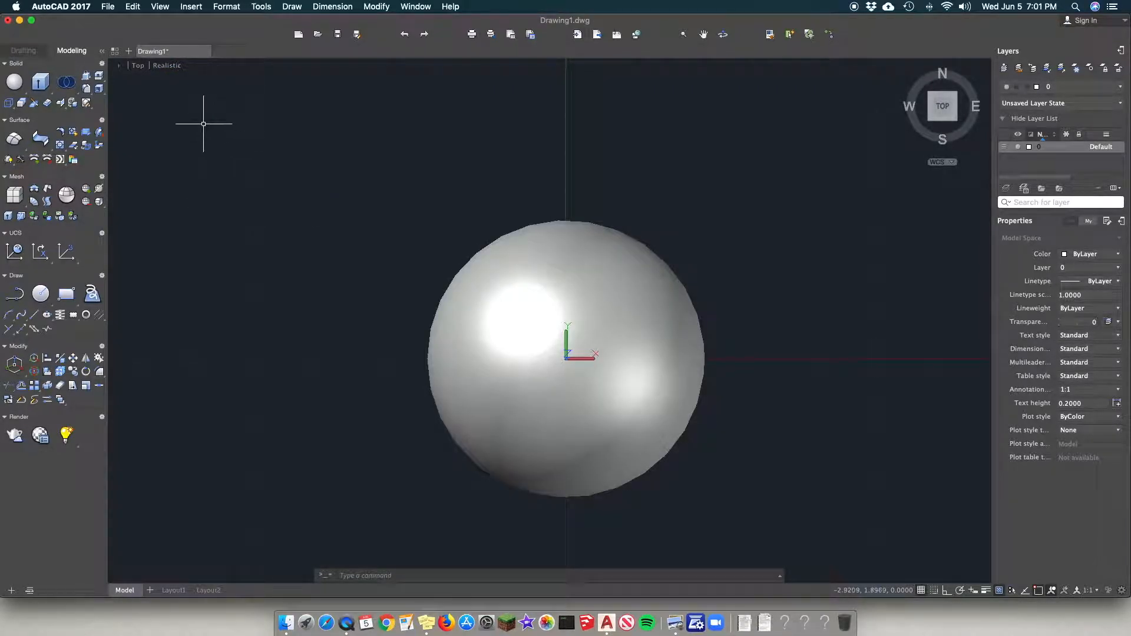
{"action": "left_click", "coordinate": [164, 71]}
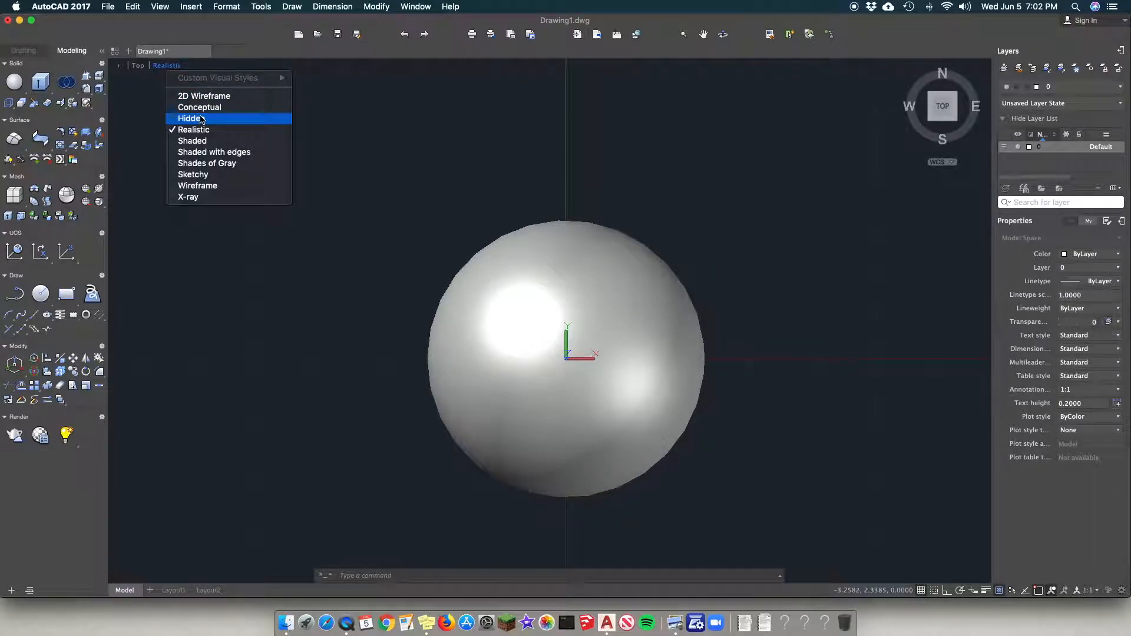
{"action": "left_click", "coordinate": [251, 235]}
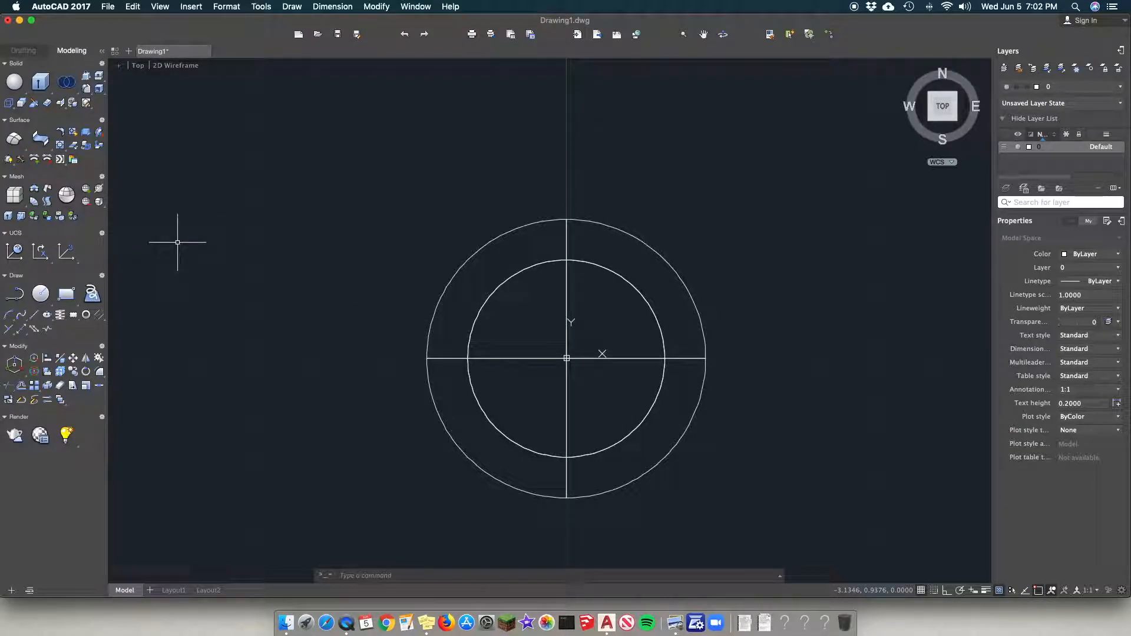
Step: Draw a vertical line from .06,0,0 straight down to just below the sphere's outline
{"action": "type", "text": "ne"}
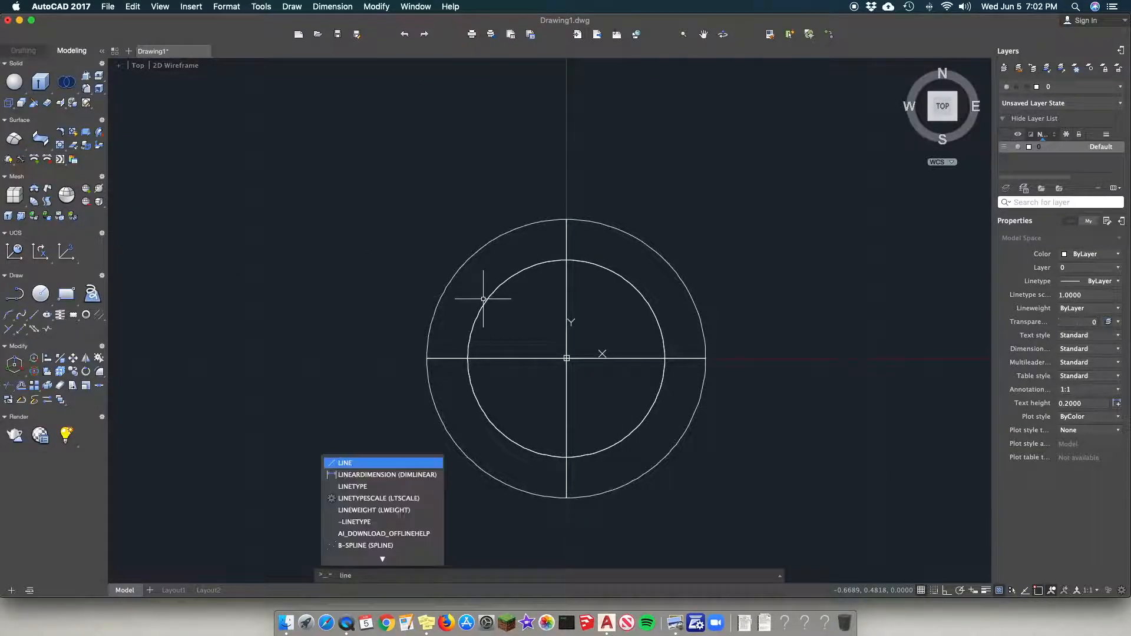
{"action": "key", "text": "Return"}
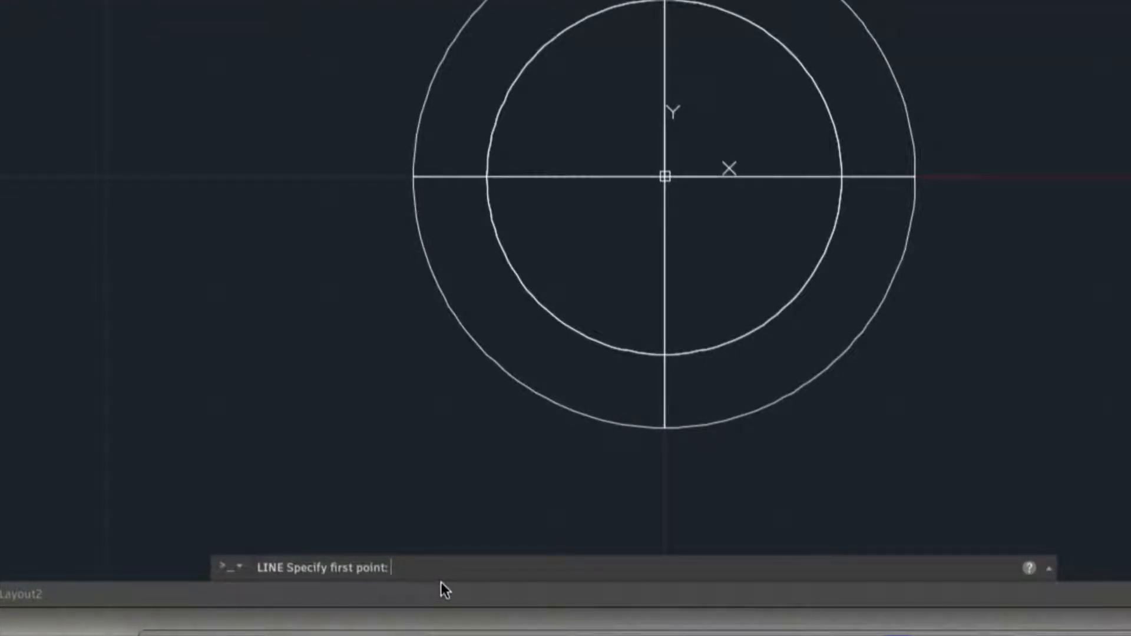
{"action": "type", "text": ".06,"}
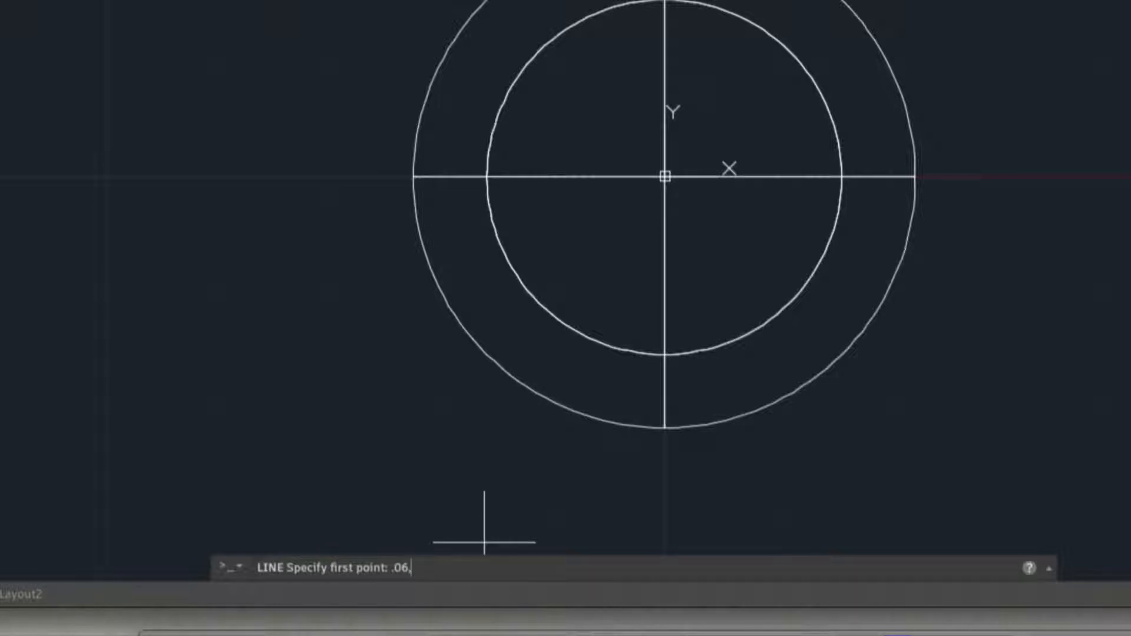
{"action": "type", "text": "0,0"}
{"action": "key", "text": "Return"}
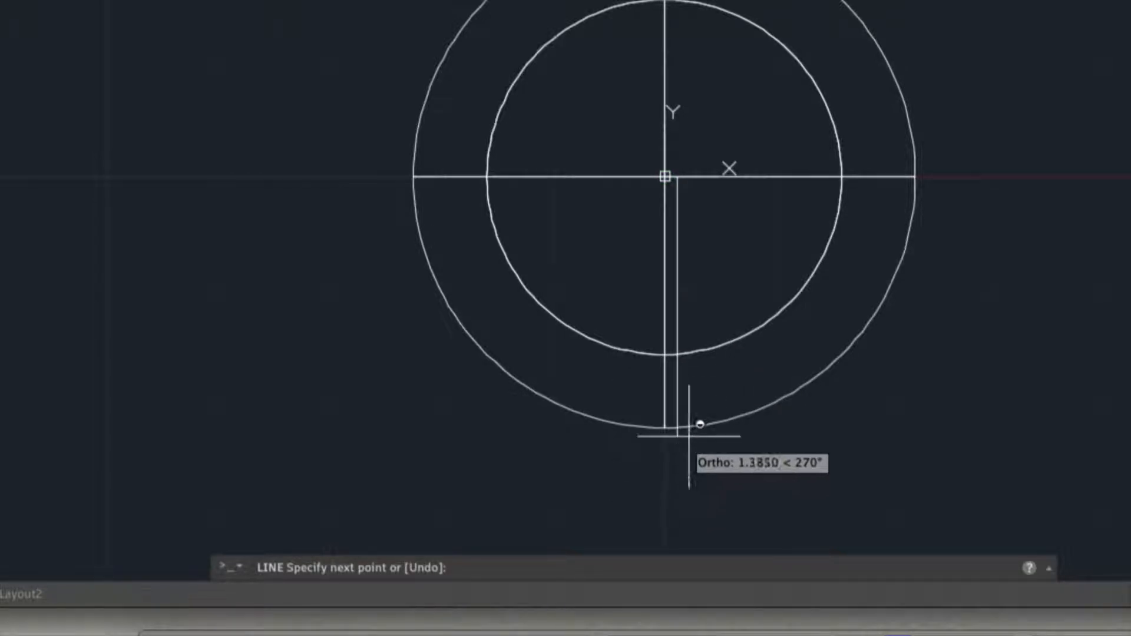
{"action": "left_click", "coordinate": [678, 477]}
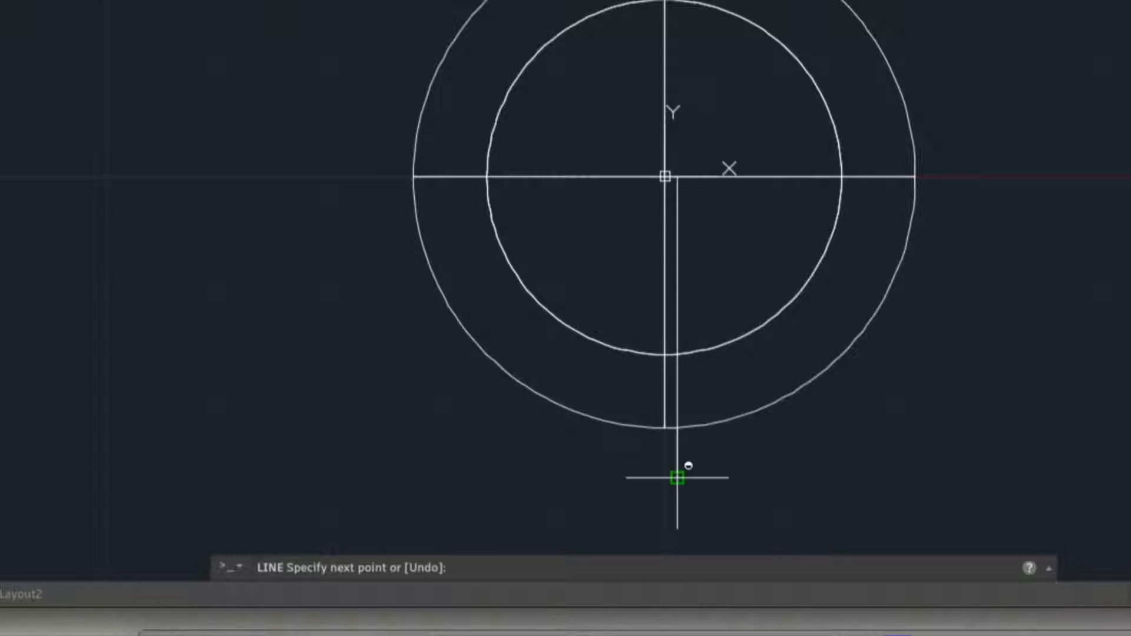
{"action": "key", "text": "Return"}
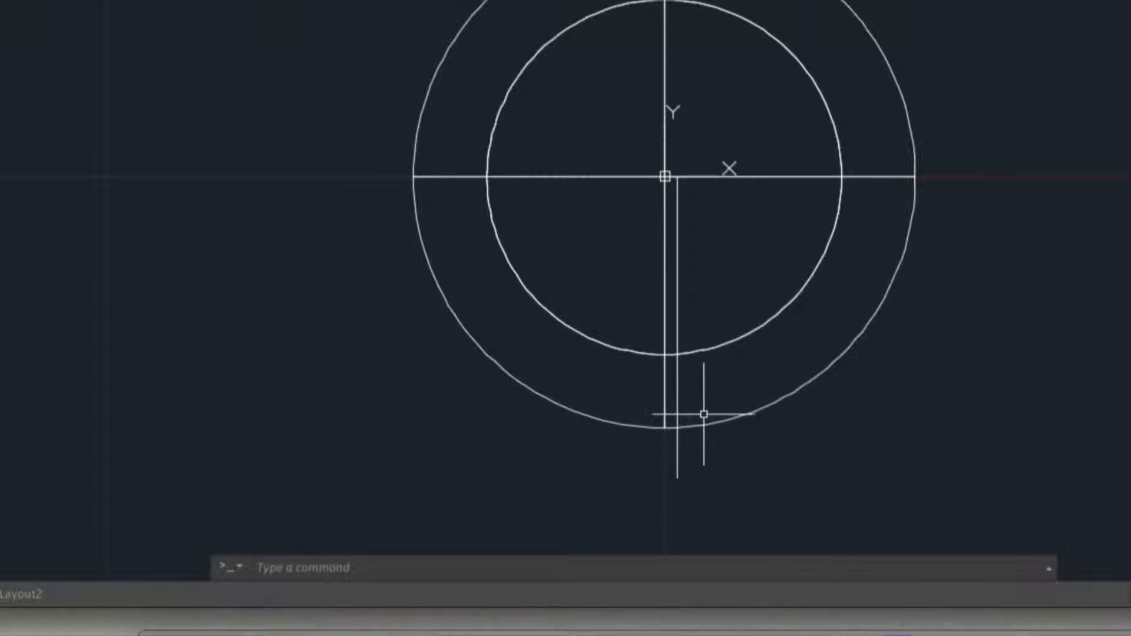
Step: Stretch the upper end of the vertical line near the sphere's centre straight up to beyond the sphere's outline
{"action": "scroll", "coordinate": [679, 264], "scroll_direction": "down", "scroll_amount": 1}
{"action": "scroll", "coordinate": [694, 271], "scroll_direction": "down", "scroll_amount": 1}
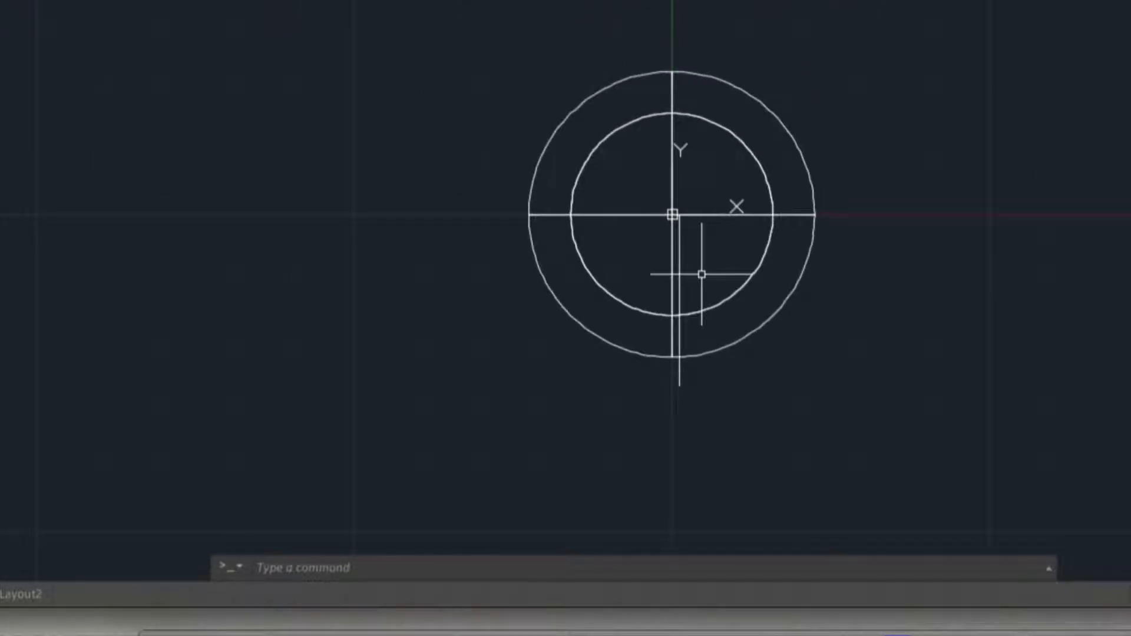
{"action": "scroll", "coordinate": [684, 237], "scroll_direction": "up", "scroll_amount": 2}
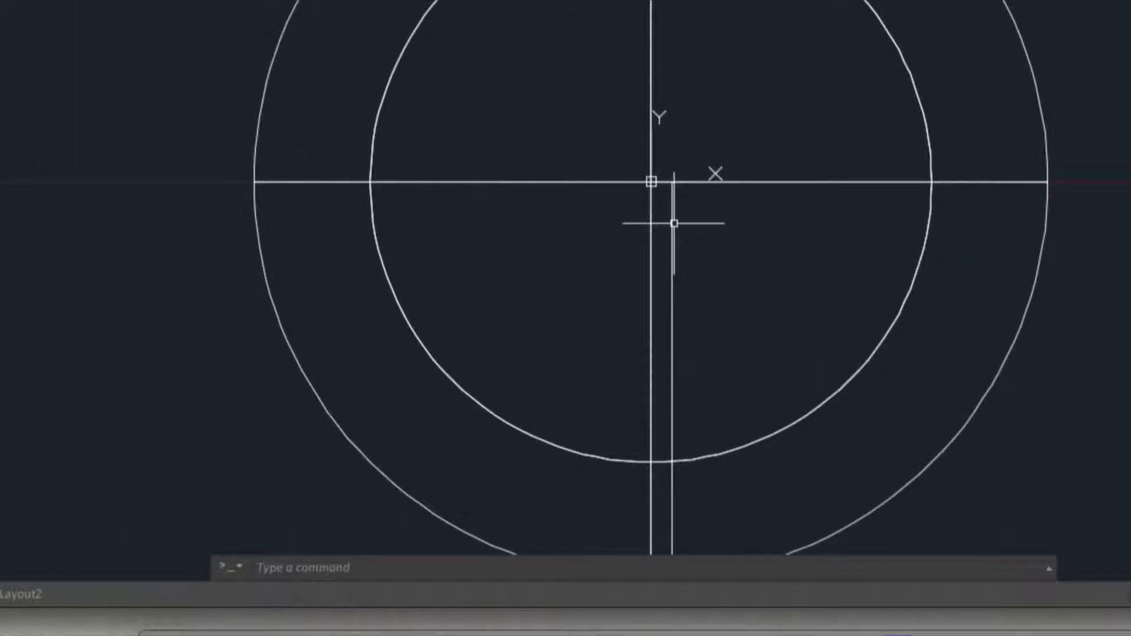
{"action": "left_click", "coordinate": [673, 220]}
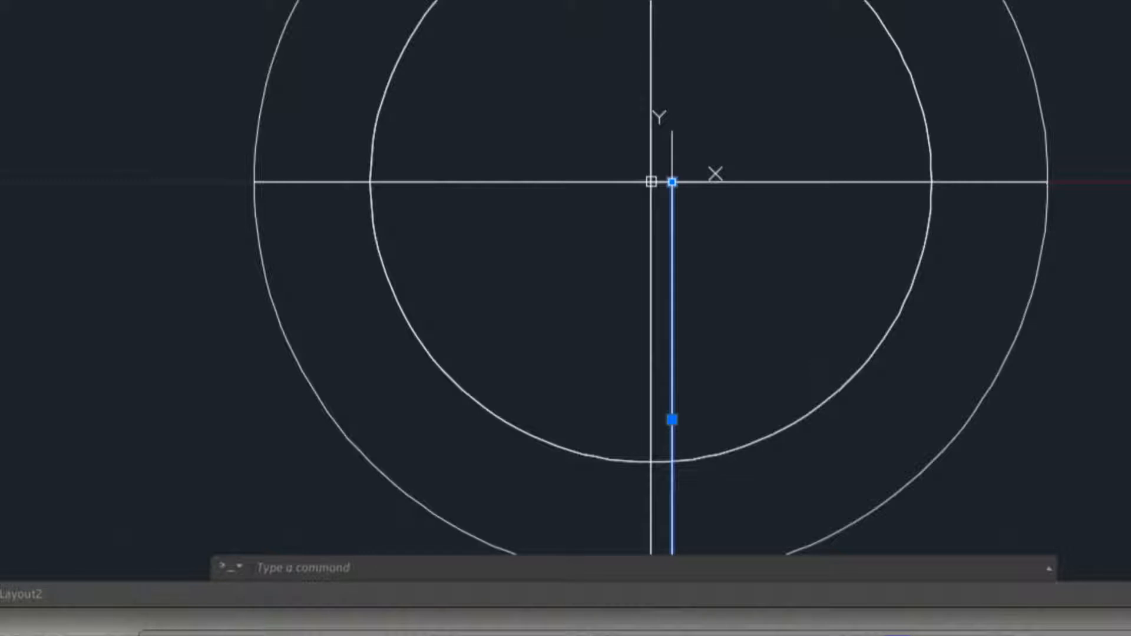
{"action": "mouse_move", "coordinate": [673, 183]}
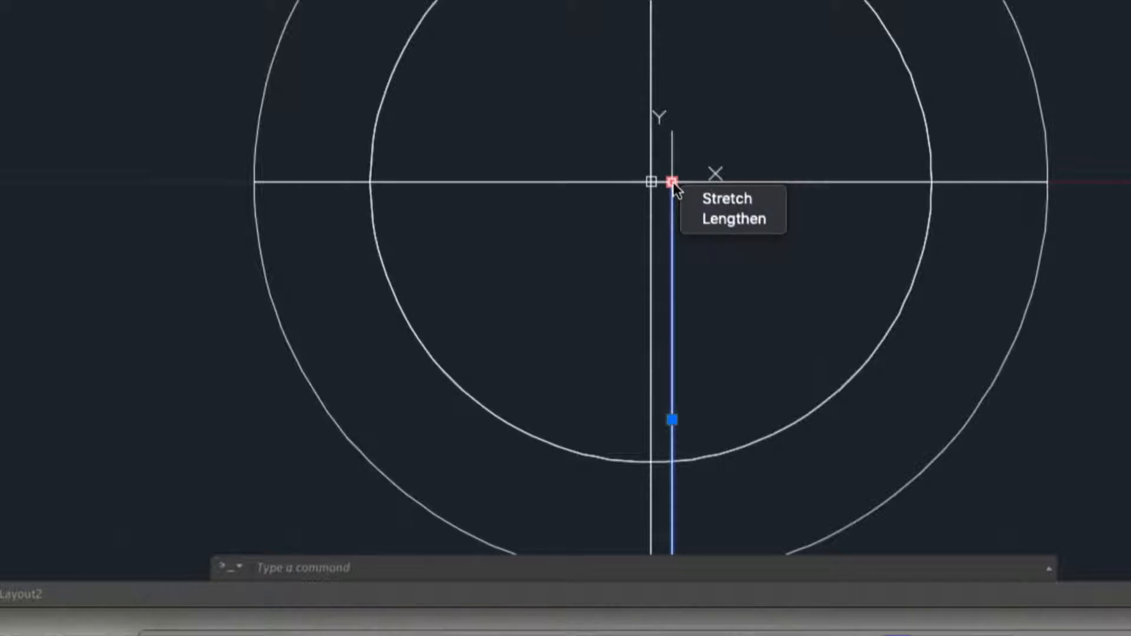
{"action": "left_click", "coordinate": [706, 199]}
{"action": "scroll", "coordinate": [714, 187], "scroll_direction": "up", "scroll_amount": 3}
{"action": "scroll", "coordinate": [626, 179], "scroll_direction": "down", "scroll_amount": 5}
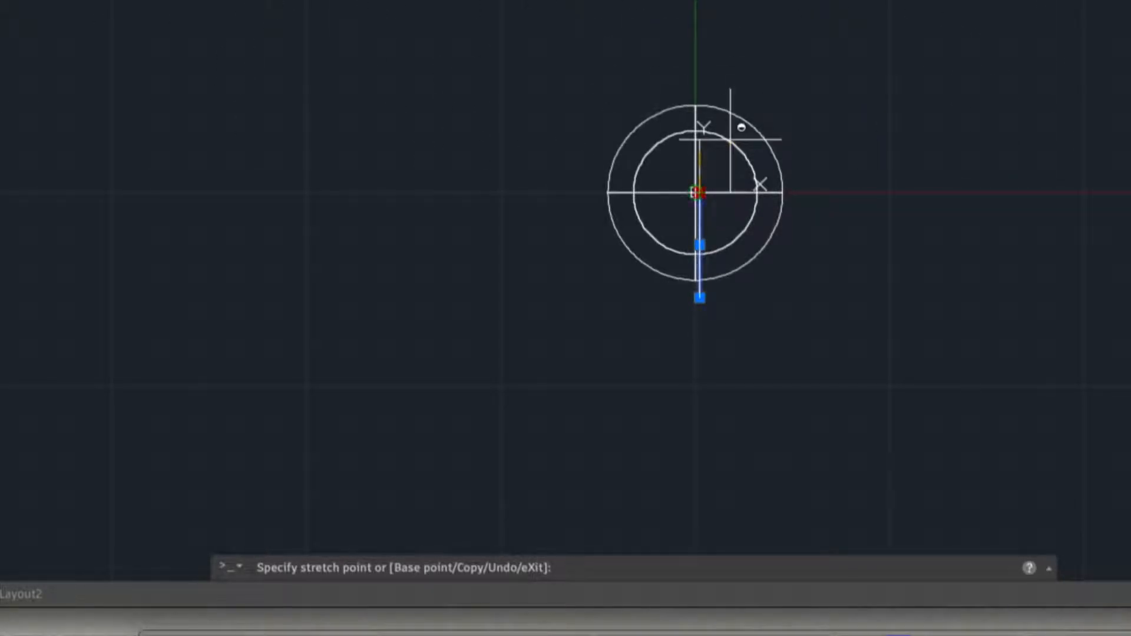
{"action": "mouse_move", "coordinate": [709, 79]}
{"action": "middle_mouse_down", "text": "shift"}
{"action": "mouse_move", "coordinate": [717, 96]}
{"action": "mouse_move", "coordinate": [900, 186]}
{"action": "middle_mouse_up", "text": "shift"}
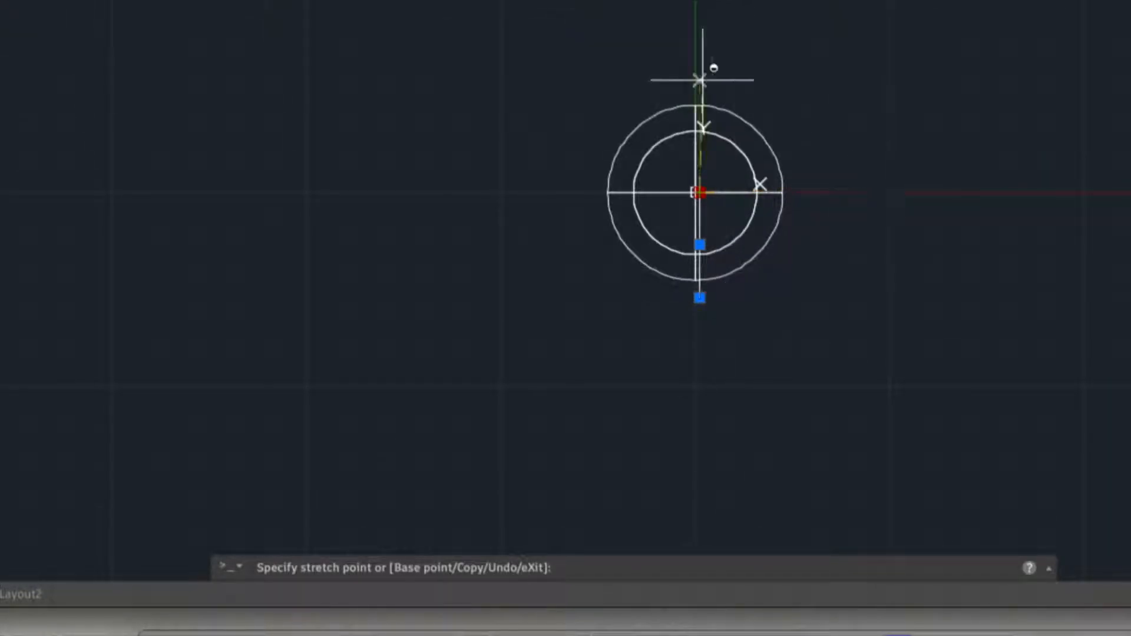
{"action": "left_click", "coordinate": [699, 44]}
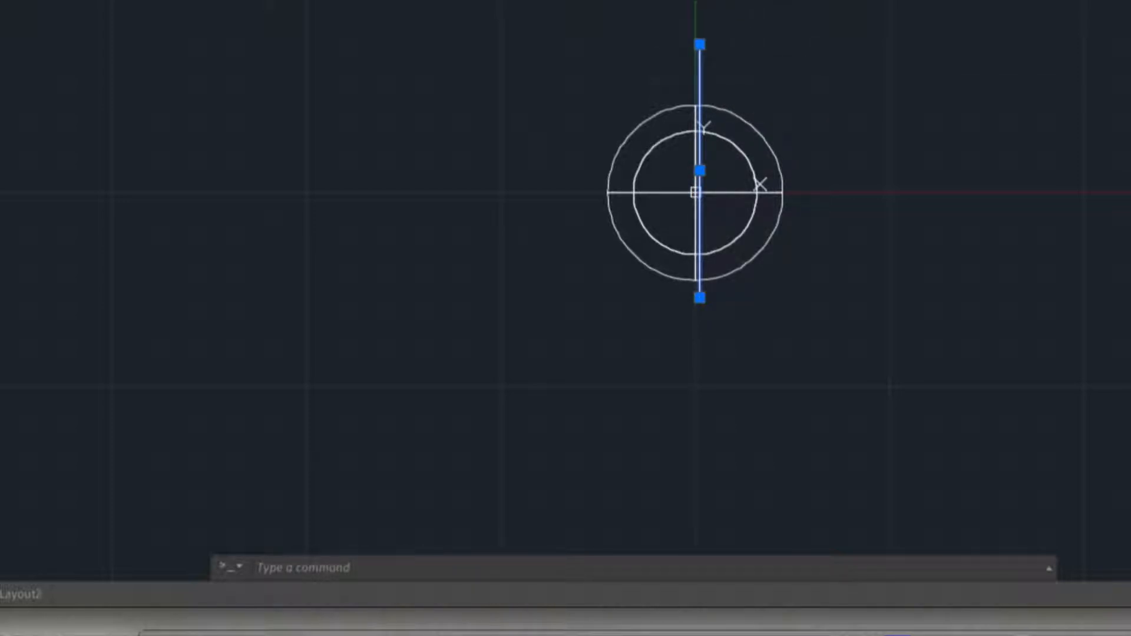
{"action": "type", "text": "l"}
{"action": "key", "text": "Return"}
{"action": "key", "text": "Escape"}
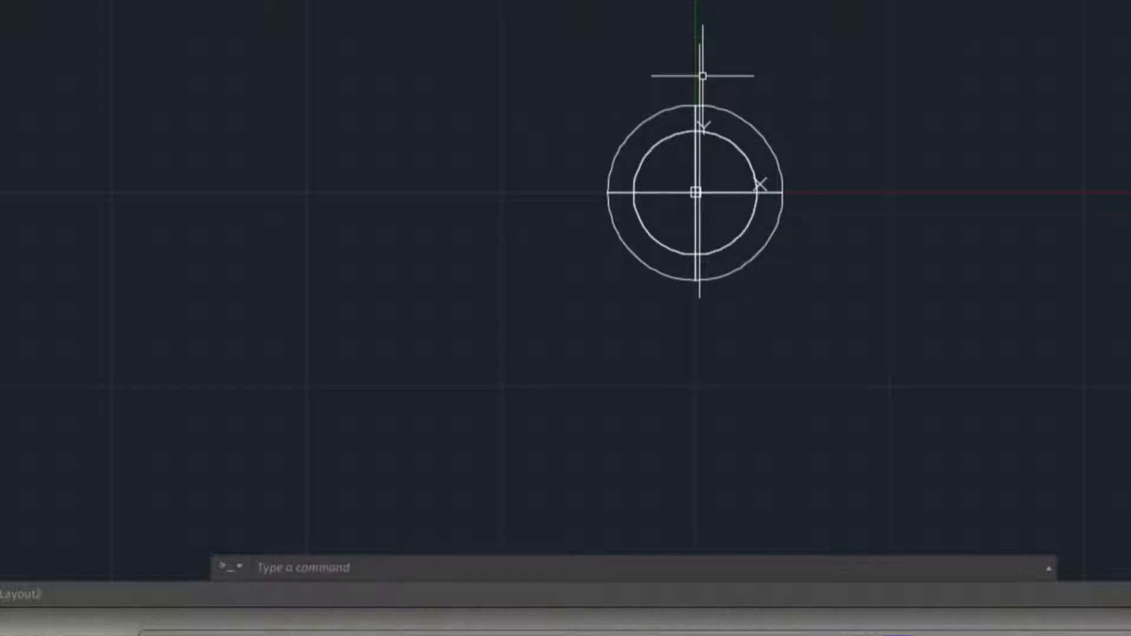
Step: Draw a second vertical line from .75,0,0 straight up past the sphere's outline, about 1.87 long
{"action": "scroll", "coordinate": [702, 101], "scroll_direction": "up", "scroll_amount": 3}
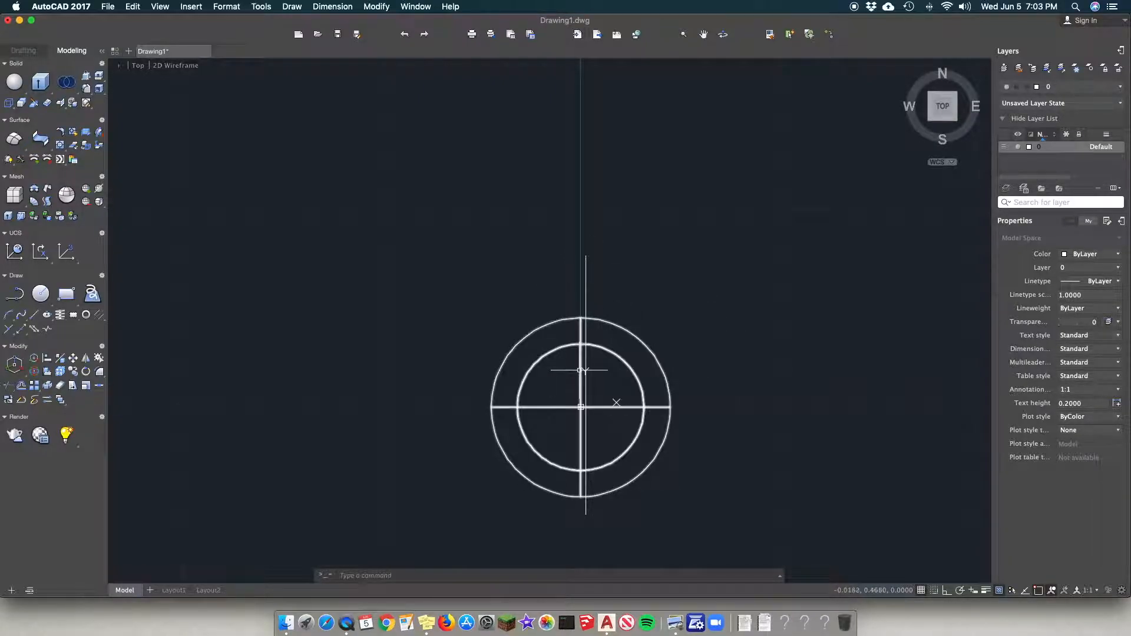
{"action": "scroll", "coordinate": [605, 398], "scroll_direction": "up", "scroll_amount": 3}
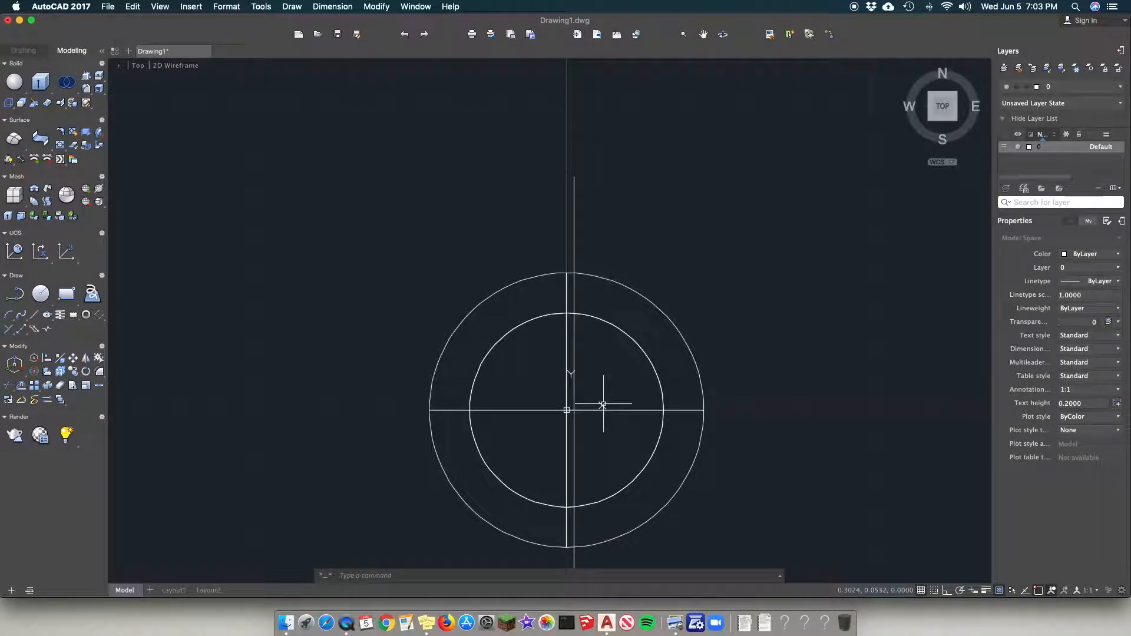
{"action": "key", "text": "Return"}
{"action": "key", "text": "Return"}
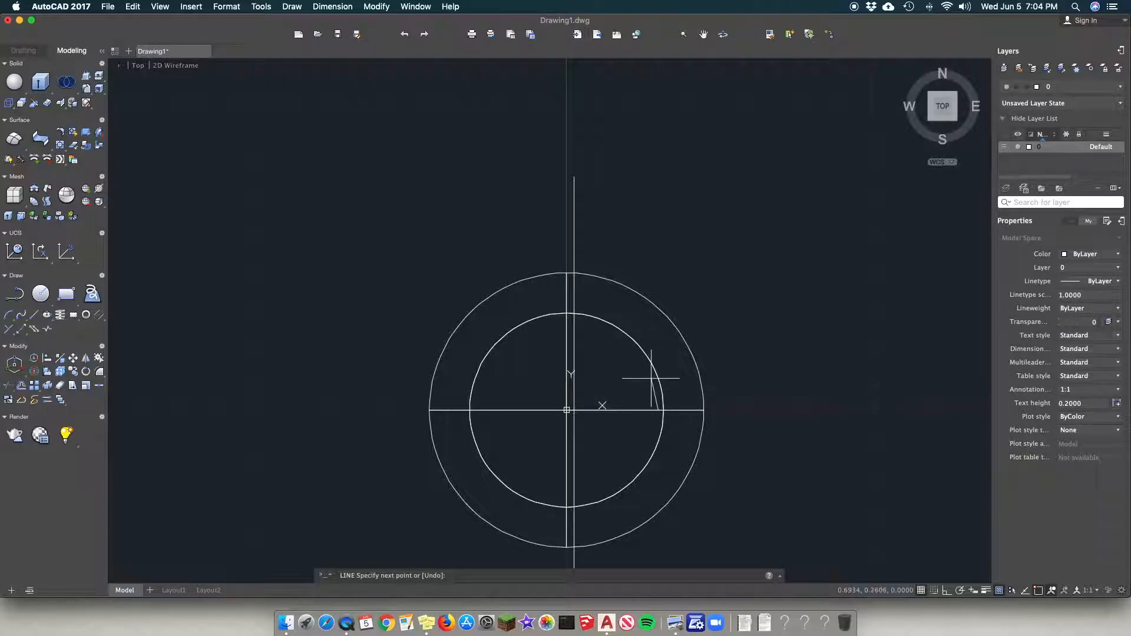
{"action": "key", "text": "shift"}
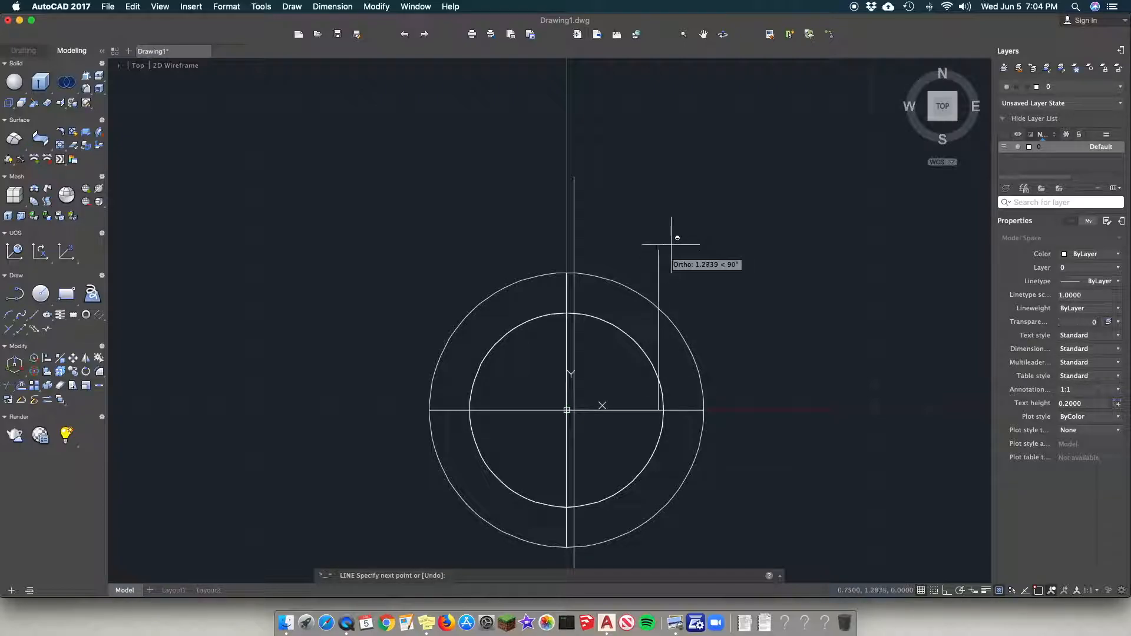
{"action": "left_click", "coordinate": [655, 182]}
{"action": "key", "text": "Return"}
Step: Stretch the lower end of the line at X .75 straight down to about the level of the sphere's lowest point
{"action": "left_click", "coordinate": [658, 395]}
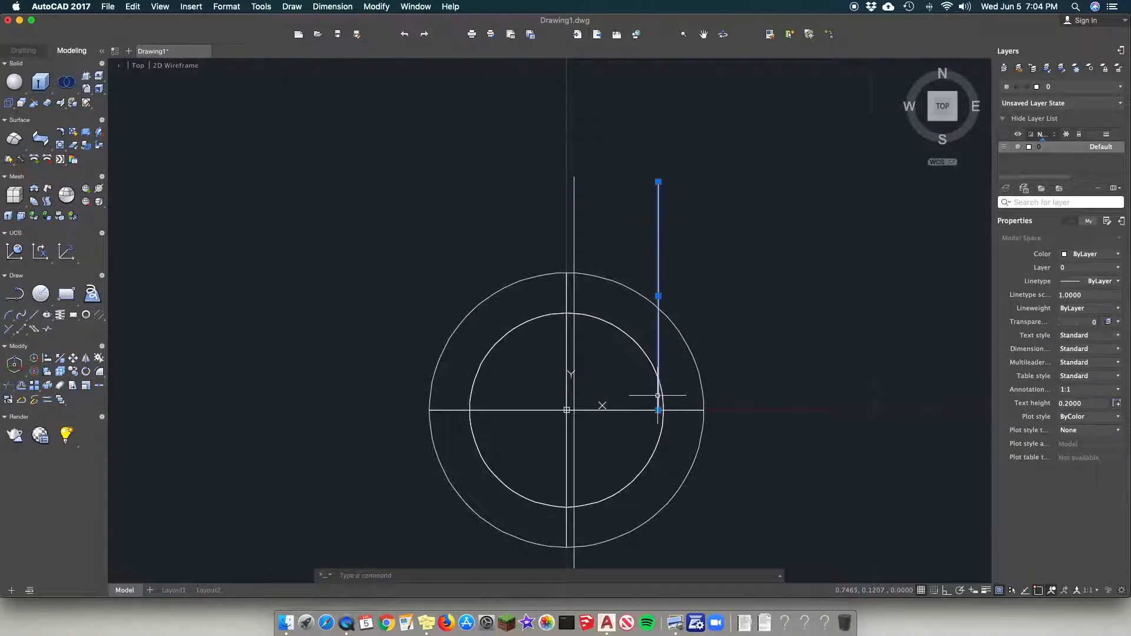
{"action": "left_click", "coordinate": [658, 410]}
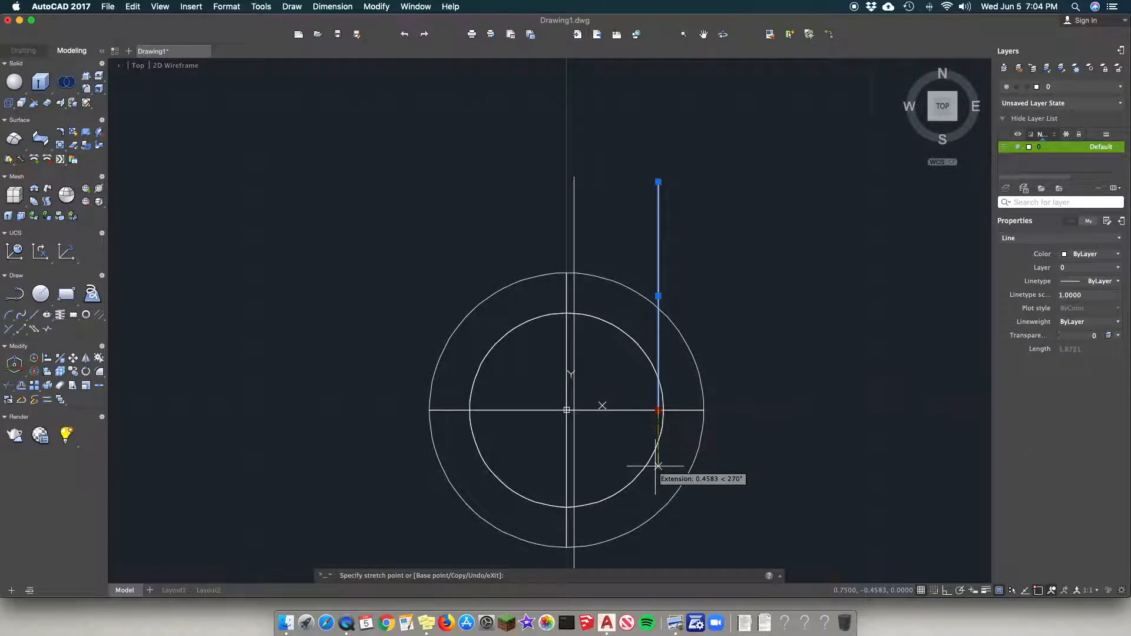
{"action": "left_click", "coordinate": [658, 548]}
{"action": "key", "text": "Escape"}
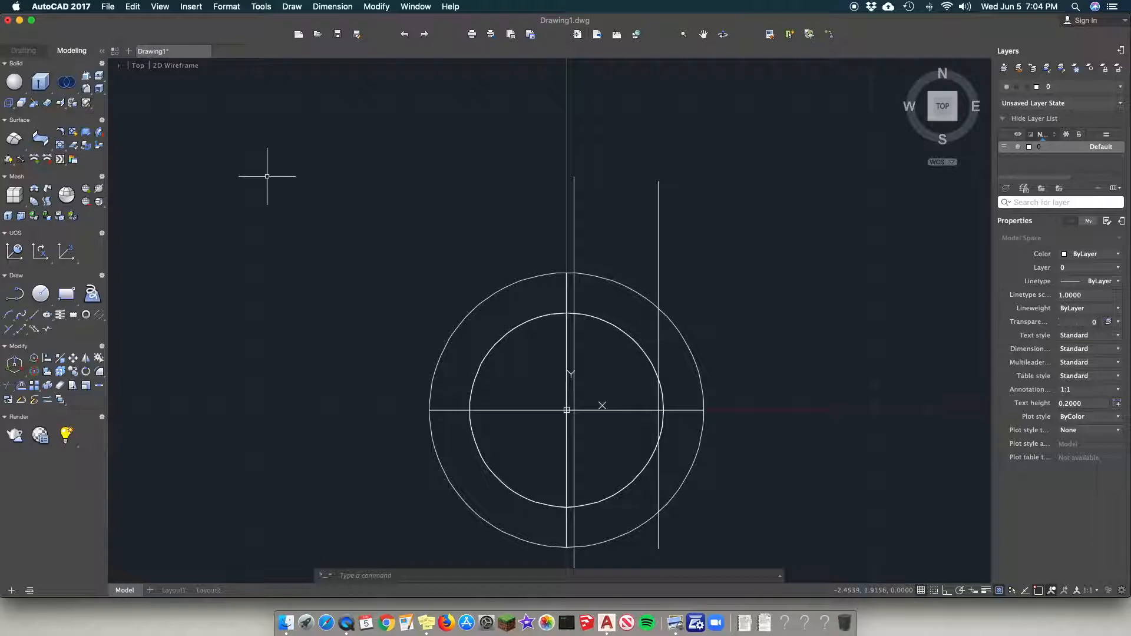
Step: Switch the model to the SW Isometric view with the Realistic visual style
{"action": "left_click", "coordinate": [136, 67]}
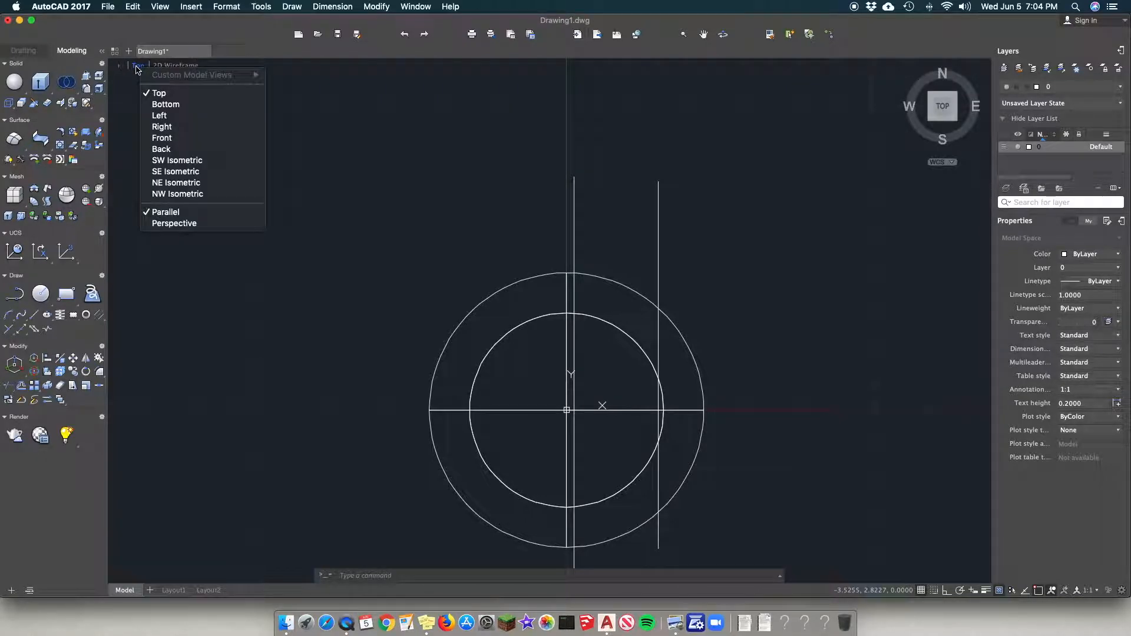
{"action": "left_click", "coordinate": [189, 161]}
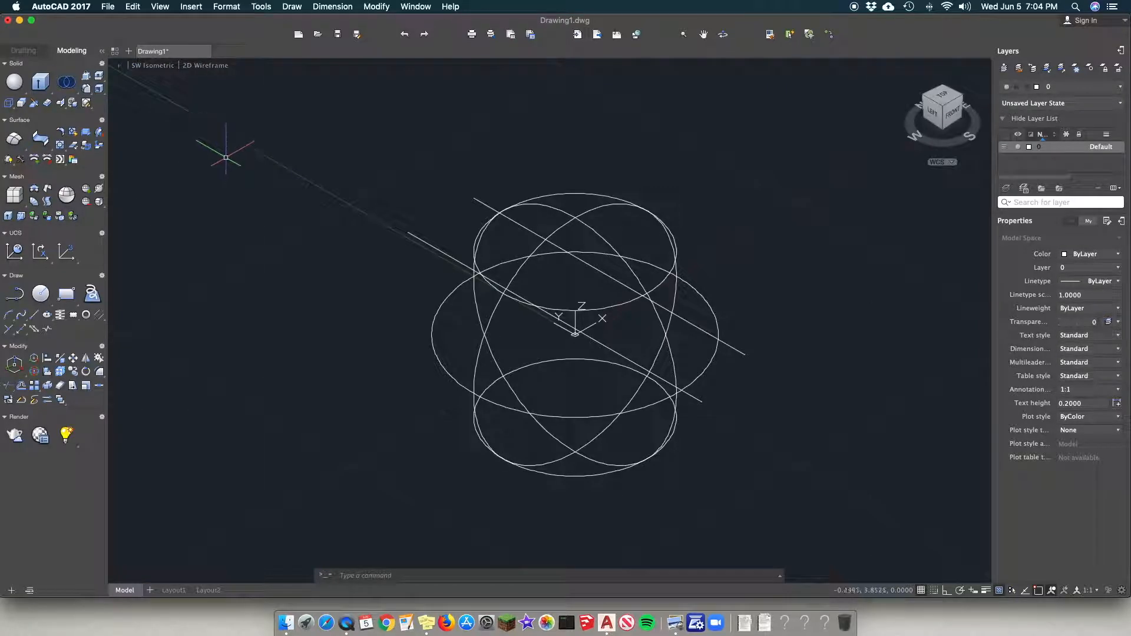
{"action": "left_click", "coordinate": [191, 66]}
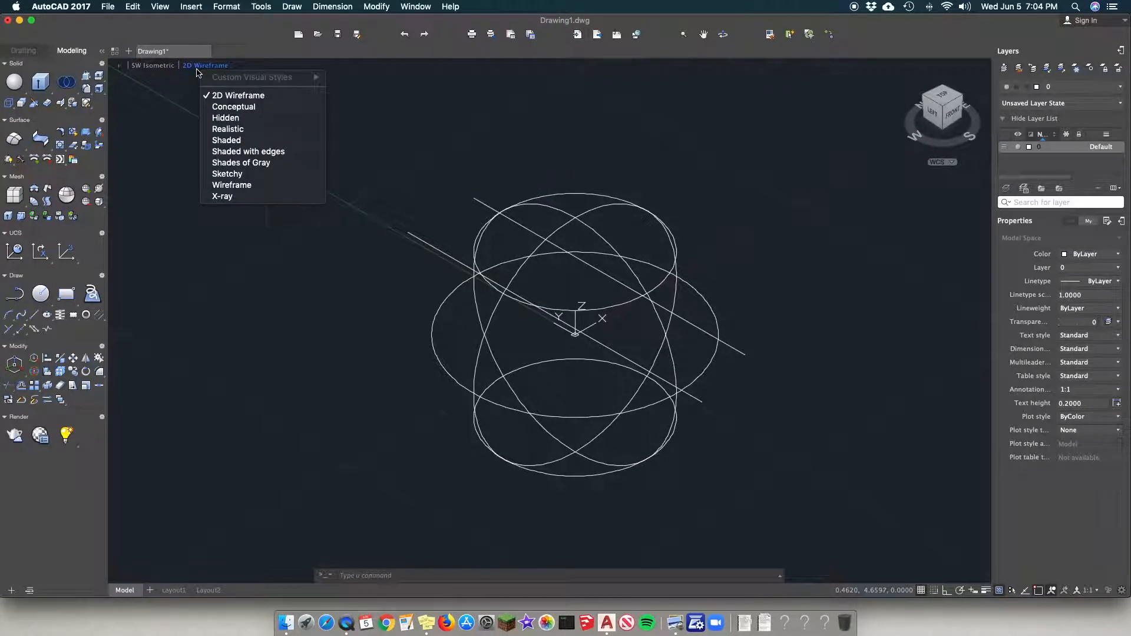
{"action": "left_click", "coordinate": [252, 129]}
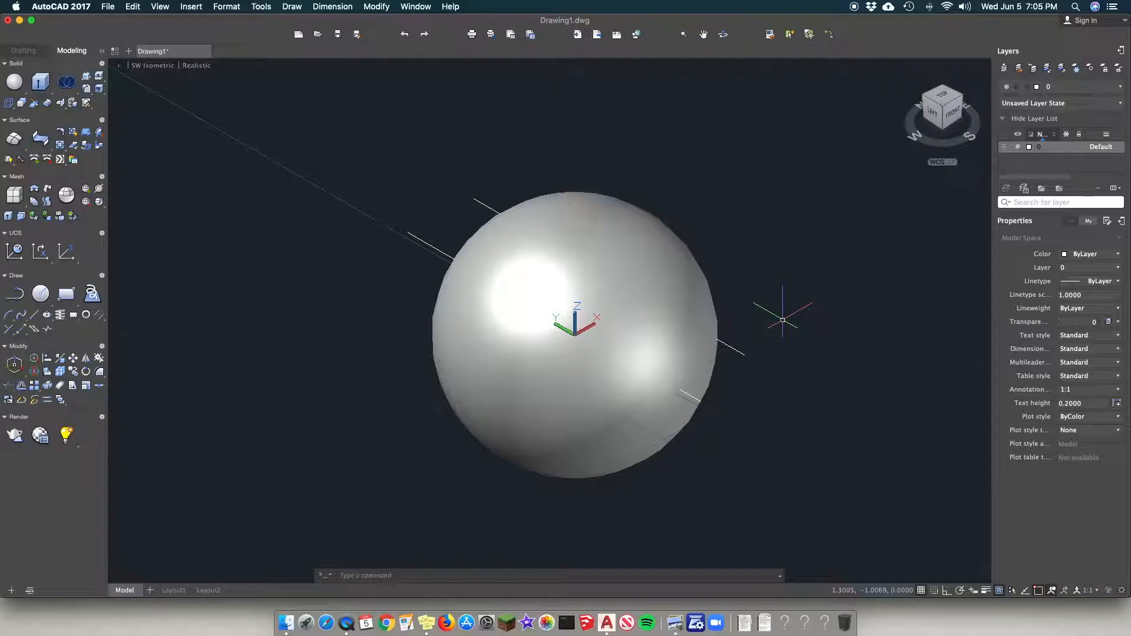
Step: Extrude the line at X .75 upward into a vertical surface about 1.33 high, rising above the sphere
{"action": "type", "text": "x"}
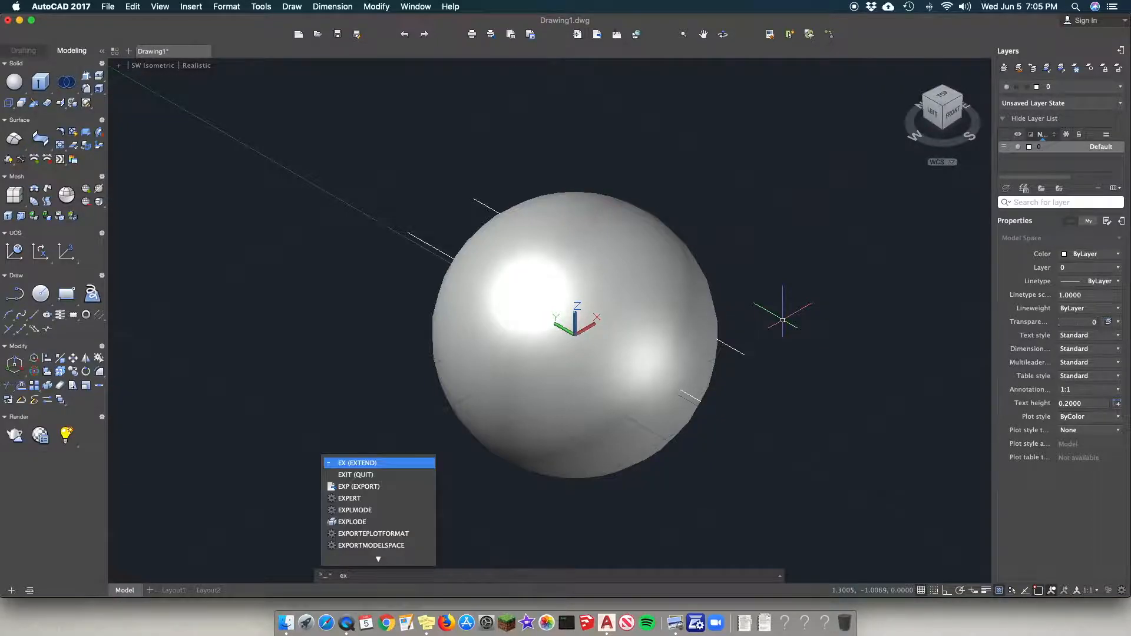
{"action": "type", "text": "trude"}
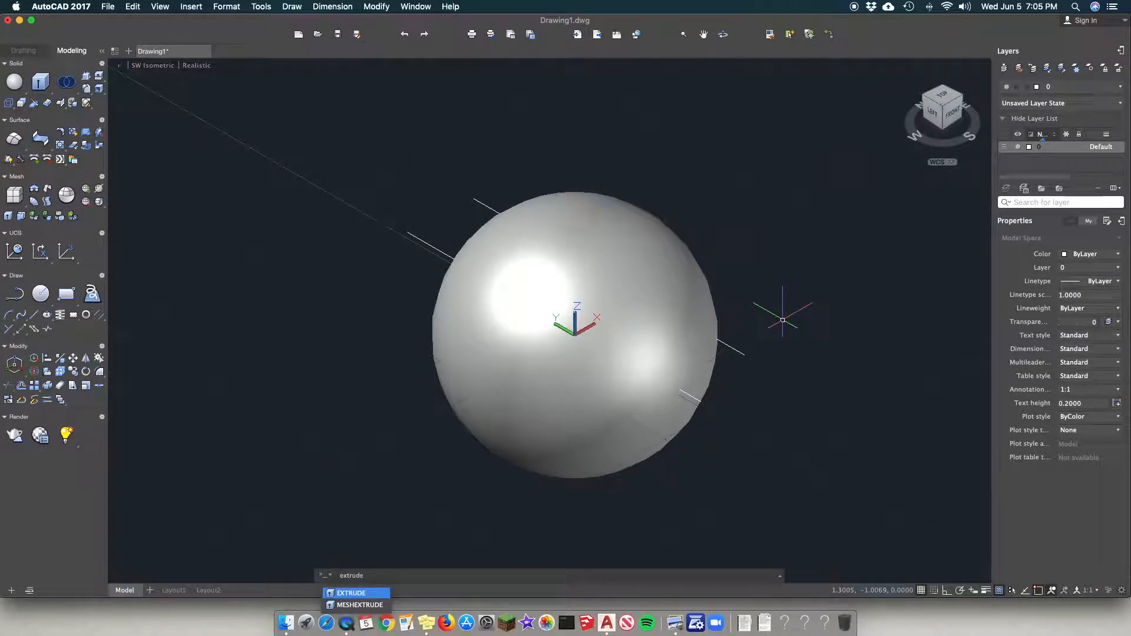
{"action": "key", "text": "Return"}
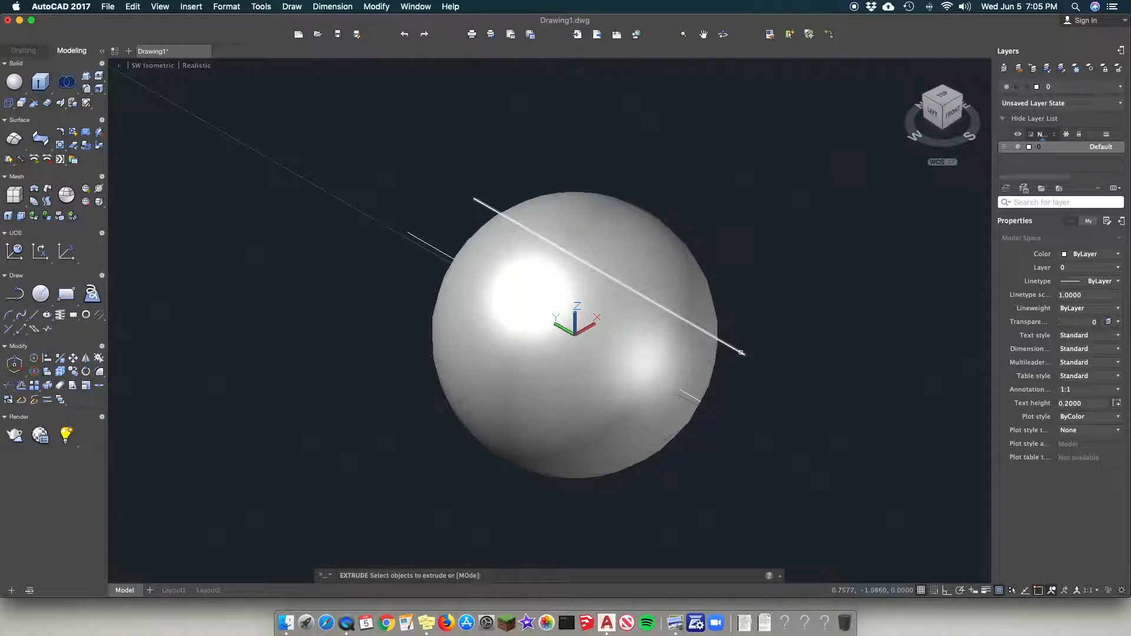
{"action": "left_click", "coordinate": [742, 353]}
{"action": "key", "text": "Return"}
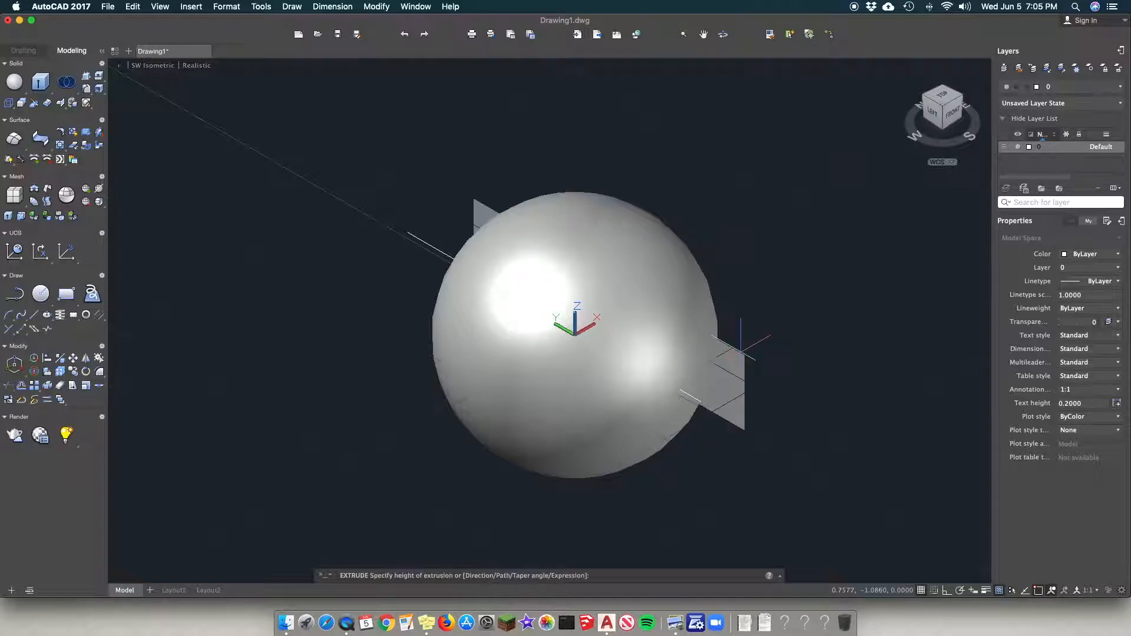
{"action": "left_click", "coordinate": [729, 138]}
Step: Extrude the same line at X .75 downward by about 2.13 to extend the cutting plane below the sphere
{"action": "type", "text": "extur"}
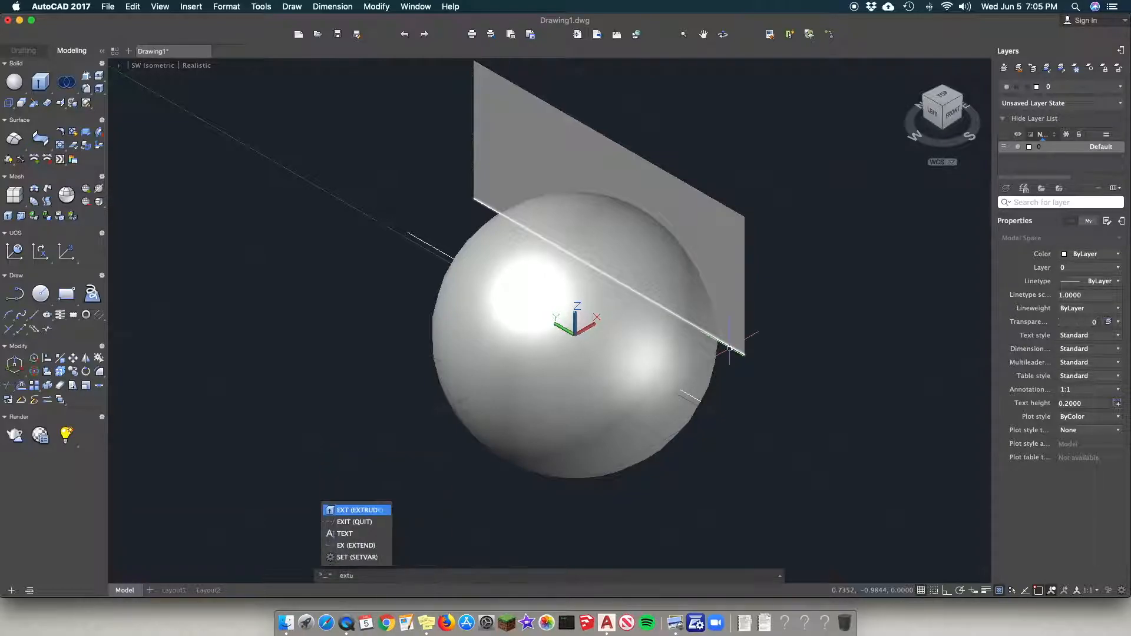
{"action": "key", "text": "BackSpace"}
{"action": "key", "text": "BackSpace"}
{"action": "type", "text": "rude"}
{"action": "key", "text": "Return"}
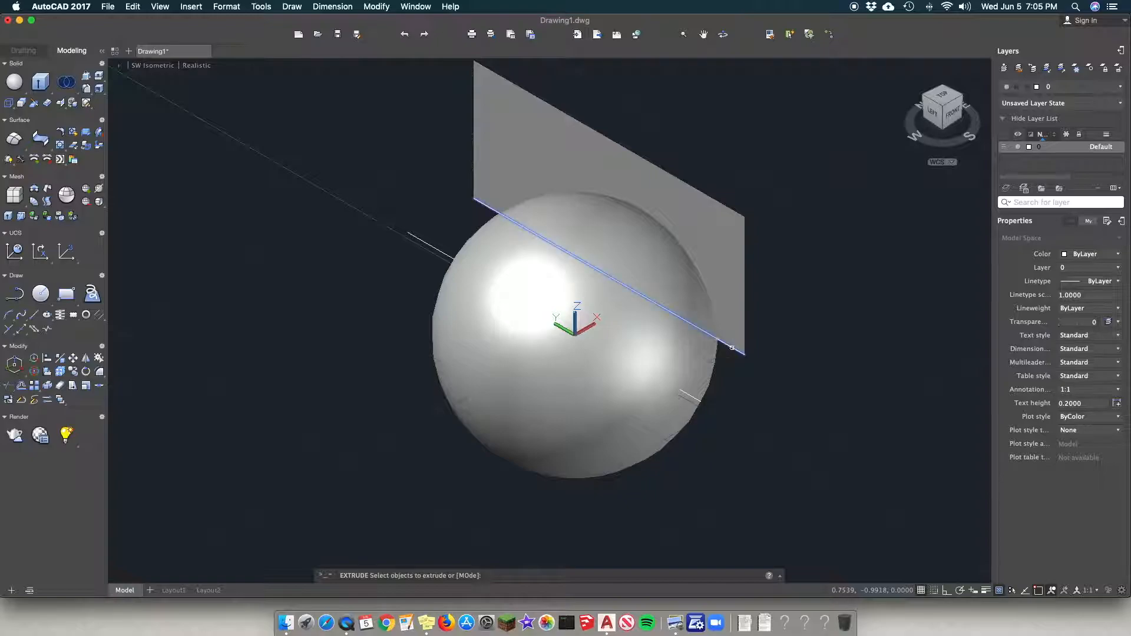
{"action": "left_click", "coordinate": [731, 348]}
{"action": "key", "text": "Return"}
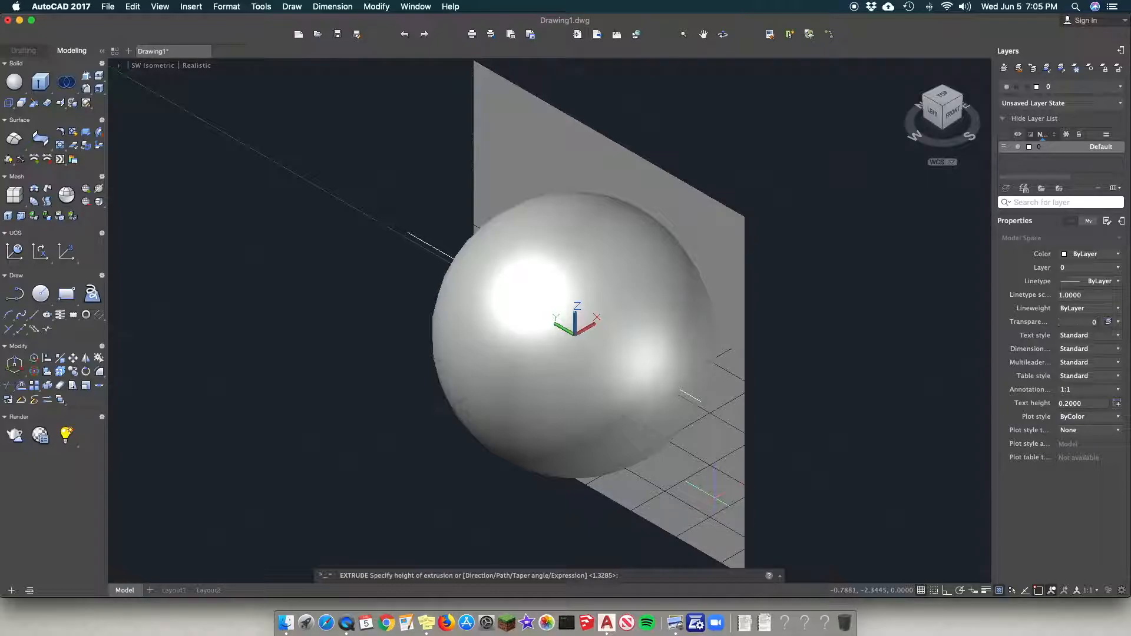
{"action": "left_click", "coordinate": [663, 455]}
Step: Extrude the line near the sphere's centre upward into a vertical surface rising above the sphere
{"action": "type", "text": "extrude"}
{"action": "key", "text": "Return"}
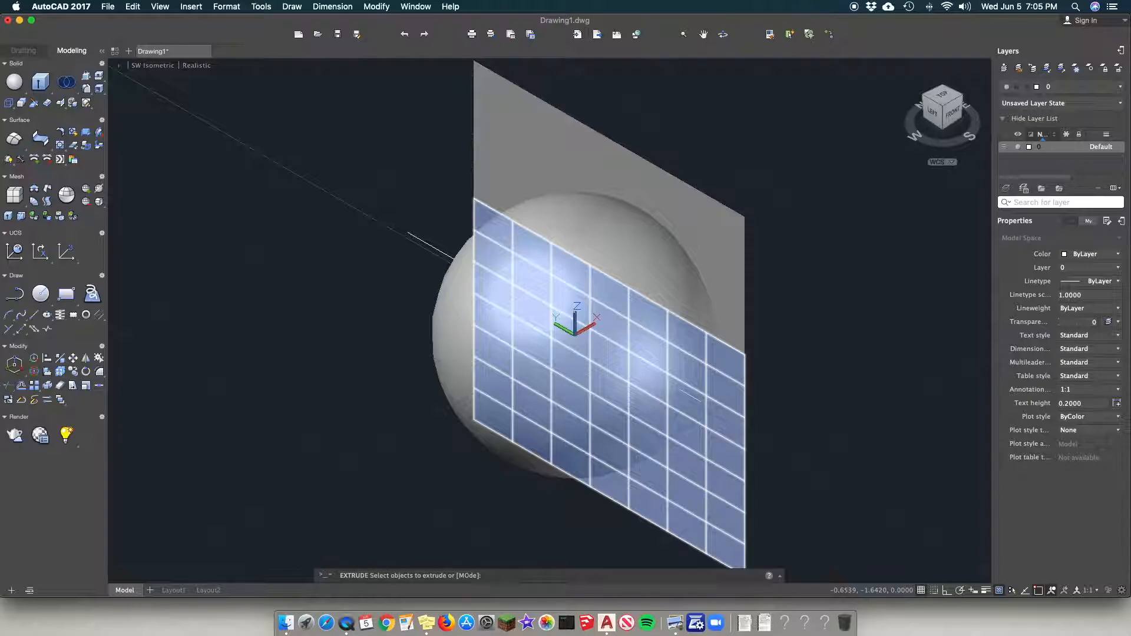
{"action": "left_click", "coordinate": [423, 243]}
{"action": "key", "text": "Return"}
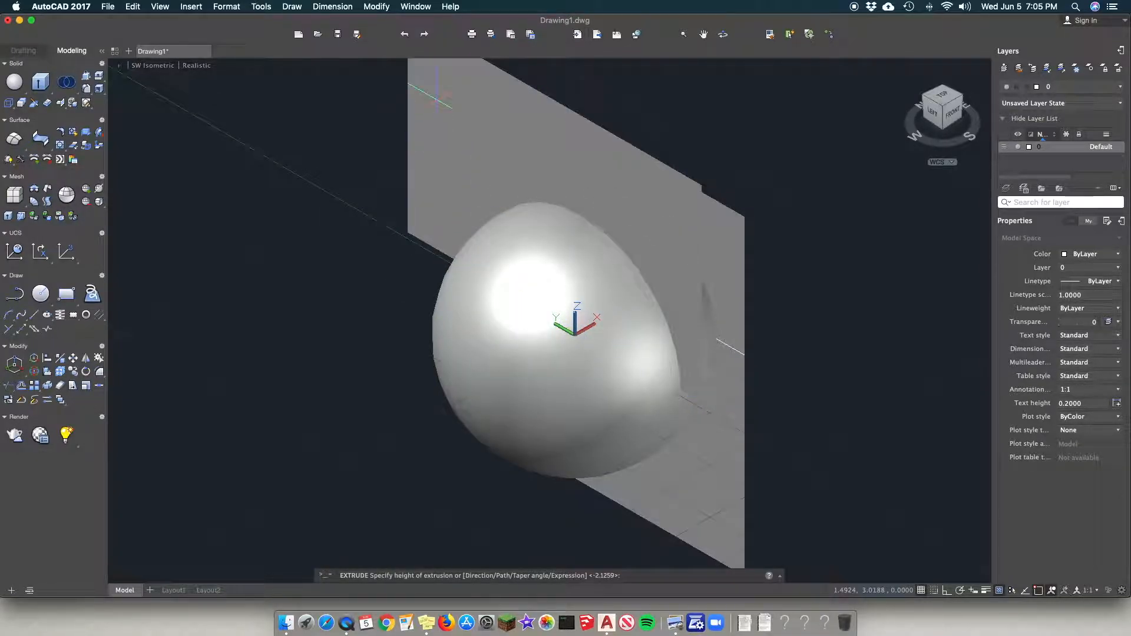
{"action": "left_click", "coordinate": [436, 89]}
Step: Extrude the line near the sphere's centre downward into a vertical surface reaching below the sphere
{"action": "type", "text": "extru"}
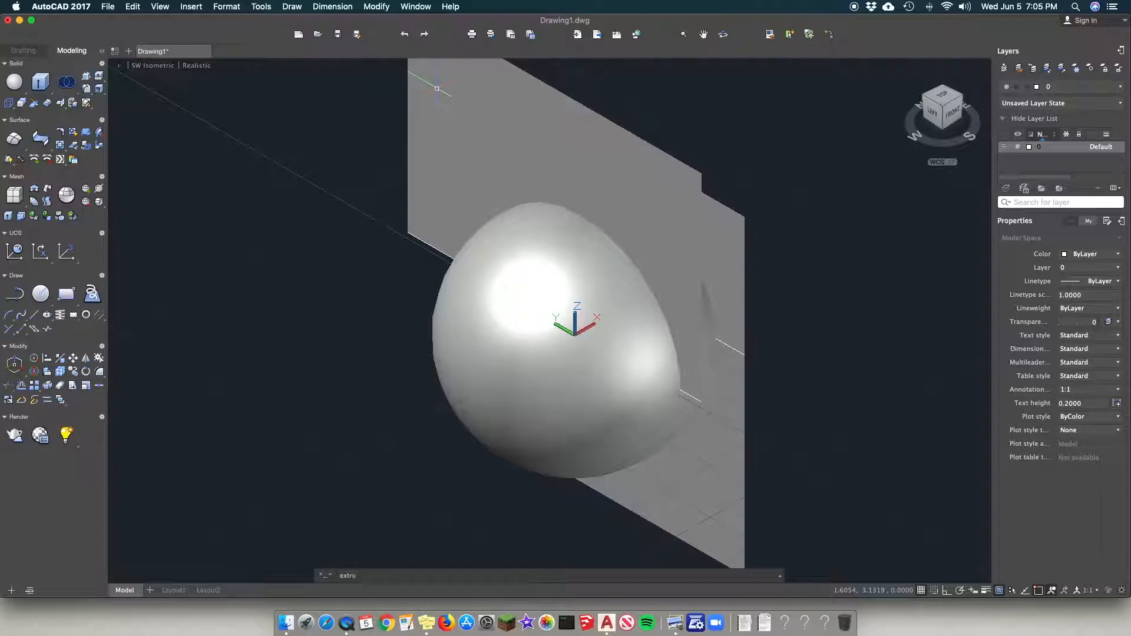
{"action": "type", "text": "de"}
{"action": "key", "text": "Return"}
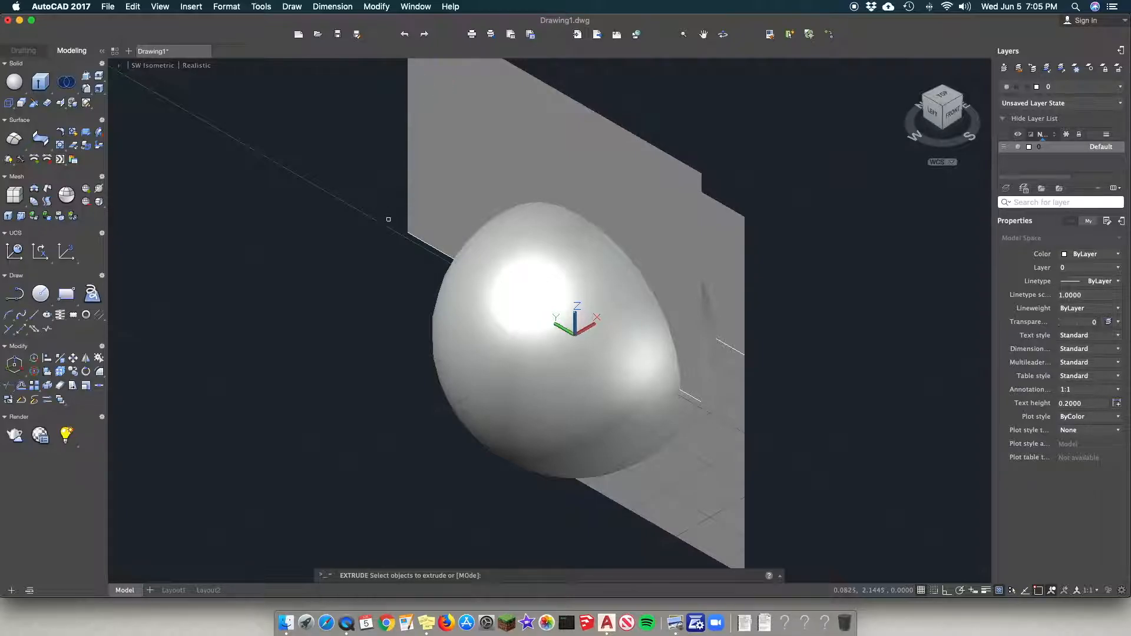
{"action": "left_click", "coordinate": [426, 242]}
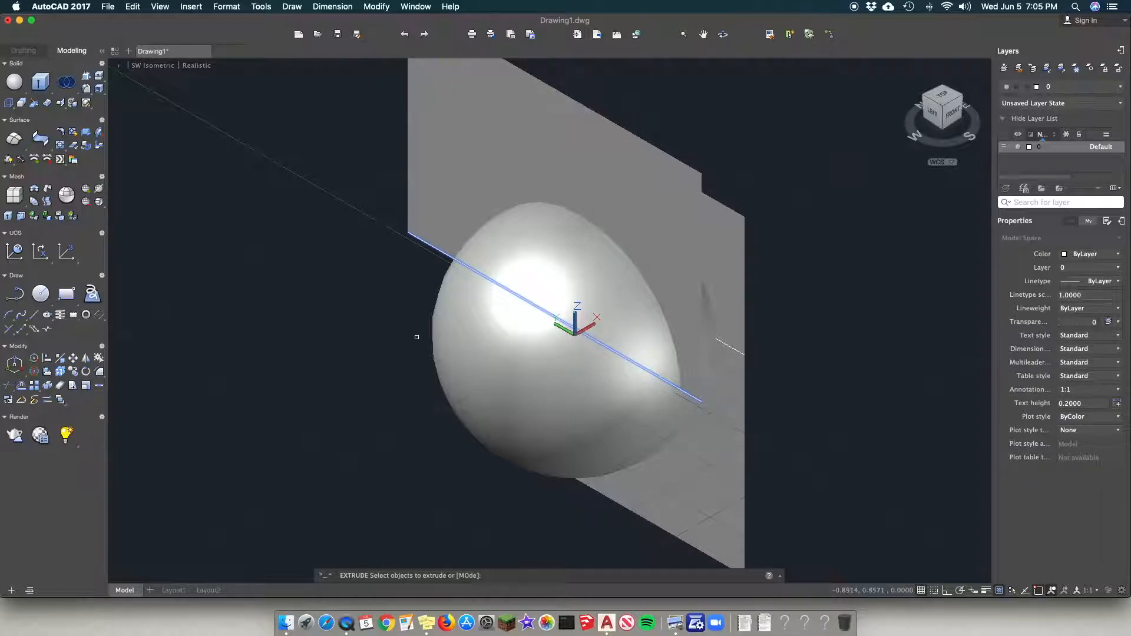
{"action": "key", "text": "Return"}
{"action": "left_click", "coordinate": [419, 526]}
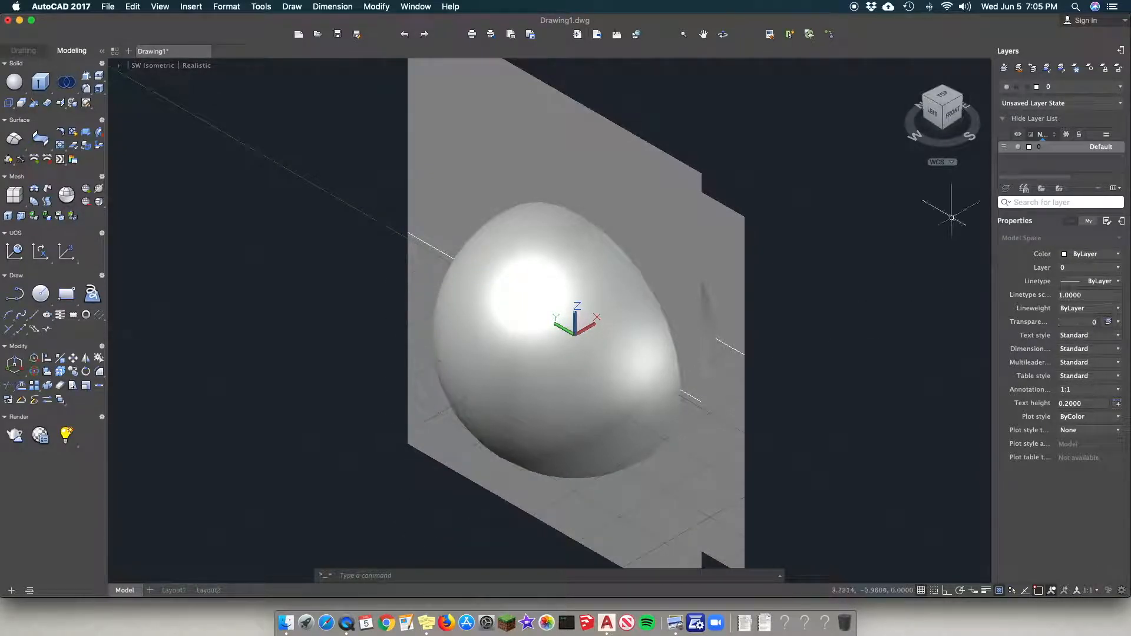
Step: Delete the two source lines at X .75 and X .06 that the vertical cutting surfaces were extruded from
{"action": "left_click", "coordinate": [952, 117]}
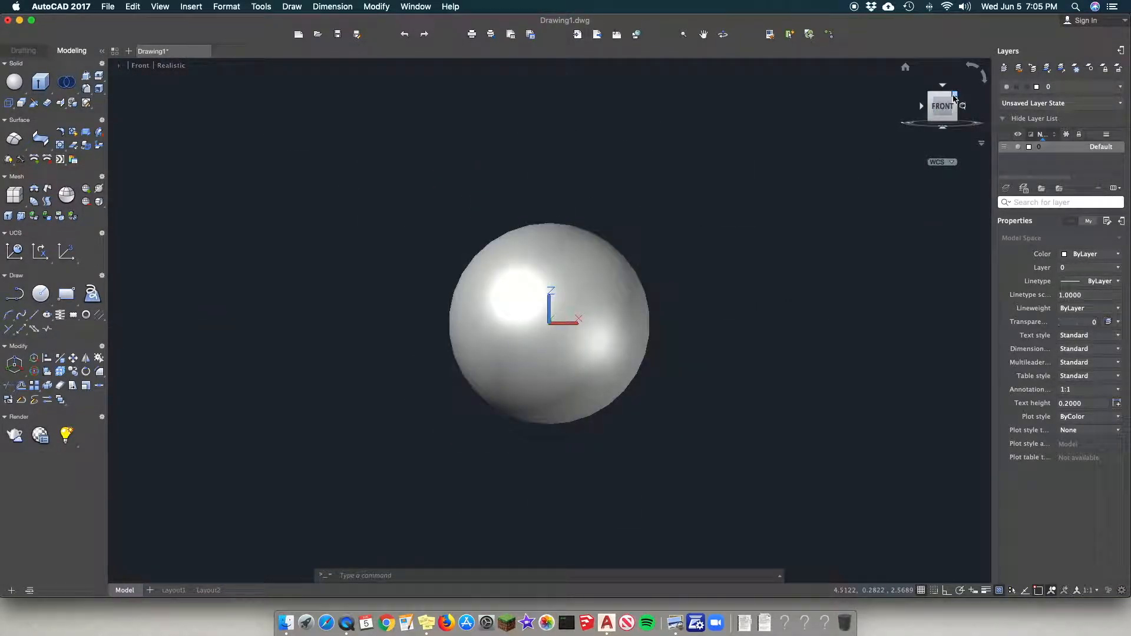
{"action": "left_click", "coordinate": [954, 97]}
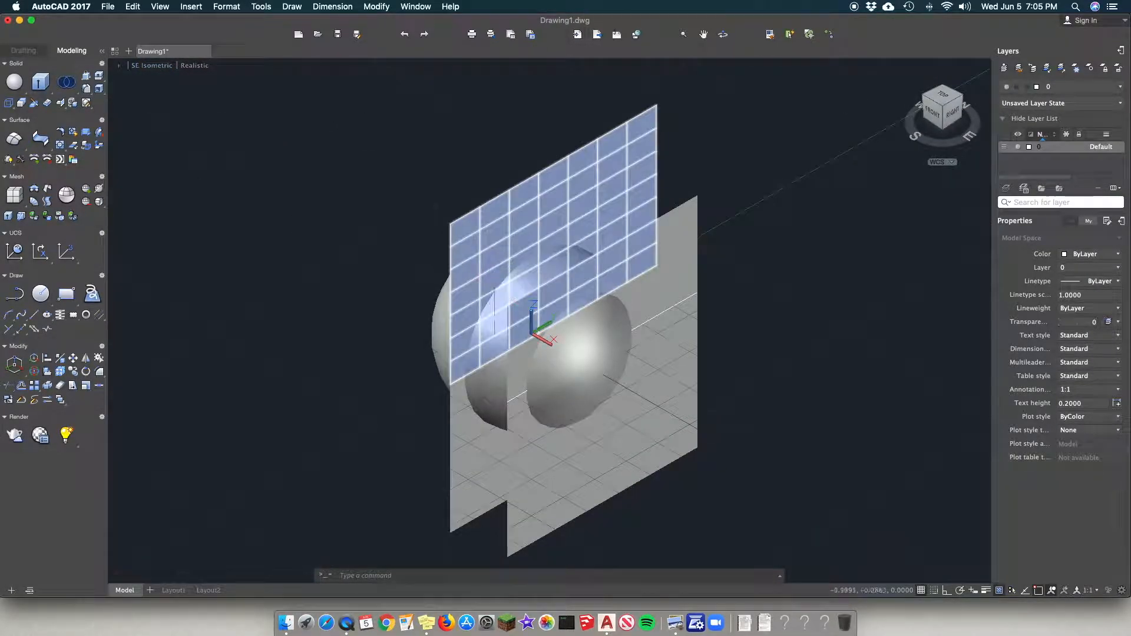
{"action": "left_click", "coordinate": [152, 65]}
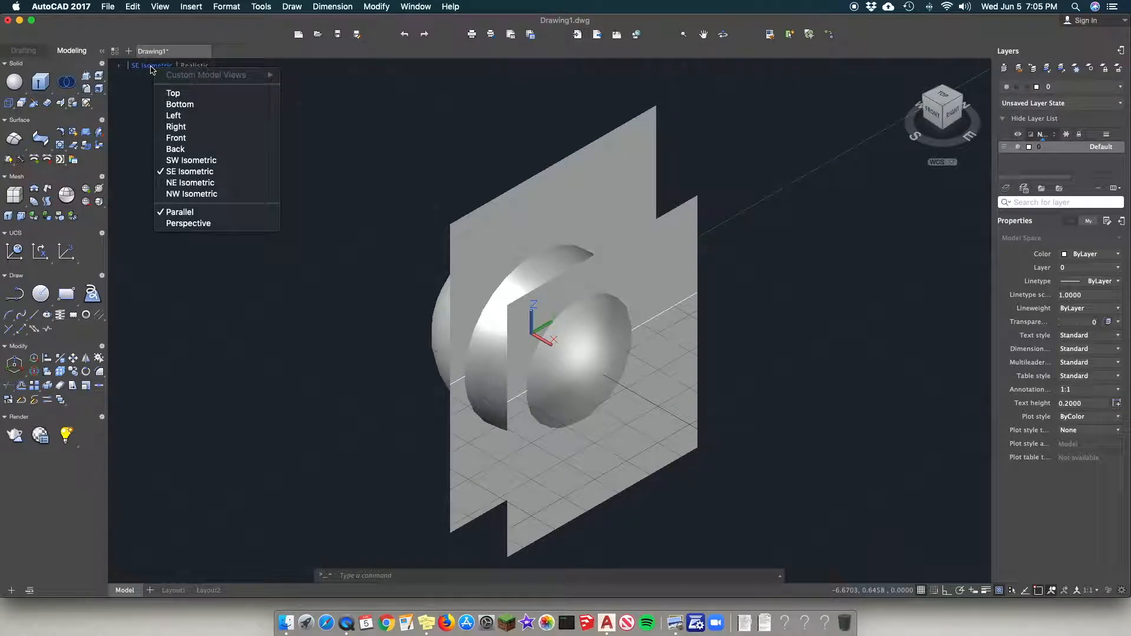
{"action": "left_click", "coordinate": [242, 173]}
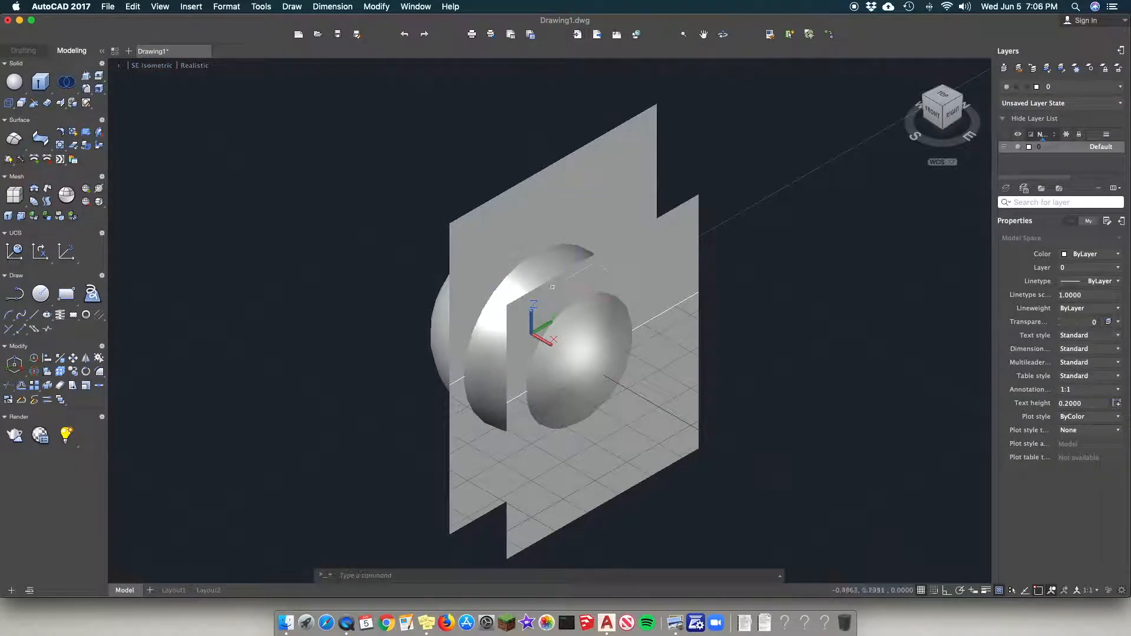
{"action": "left_click", "coordinate": [443, 320]}
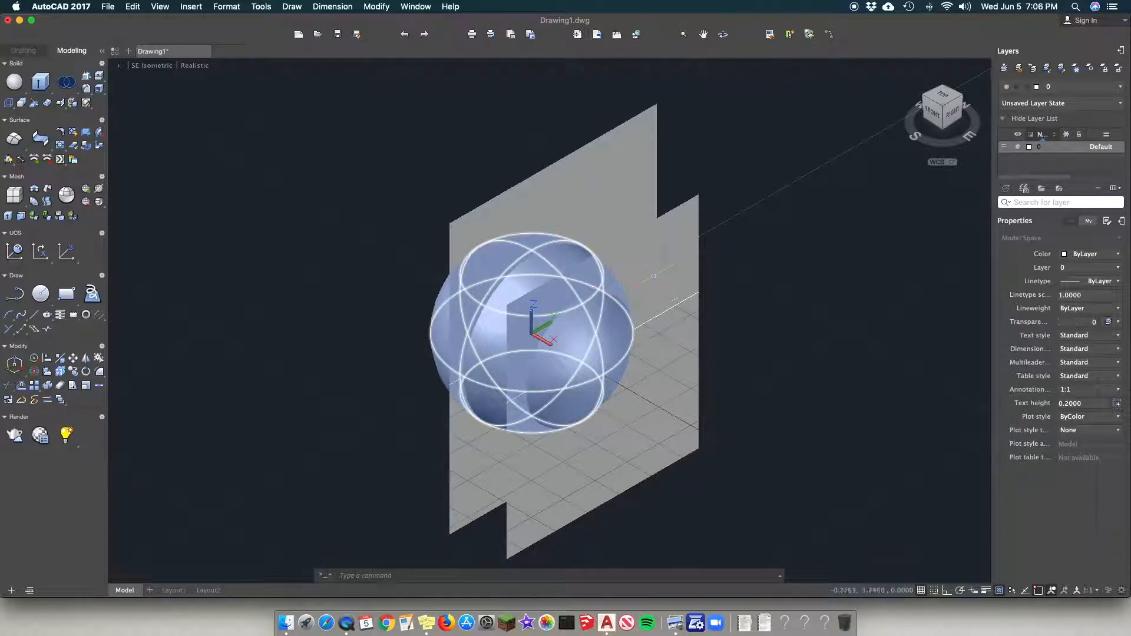
{"action": "key", "text": "Escape"}
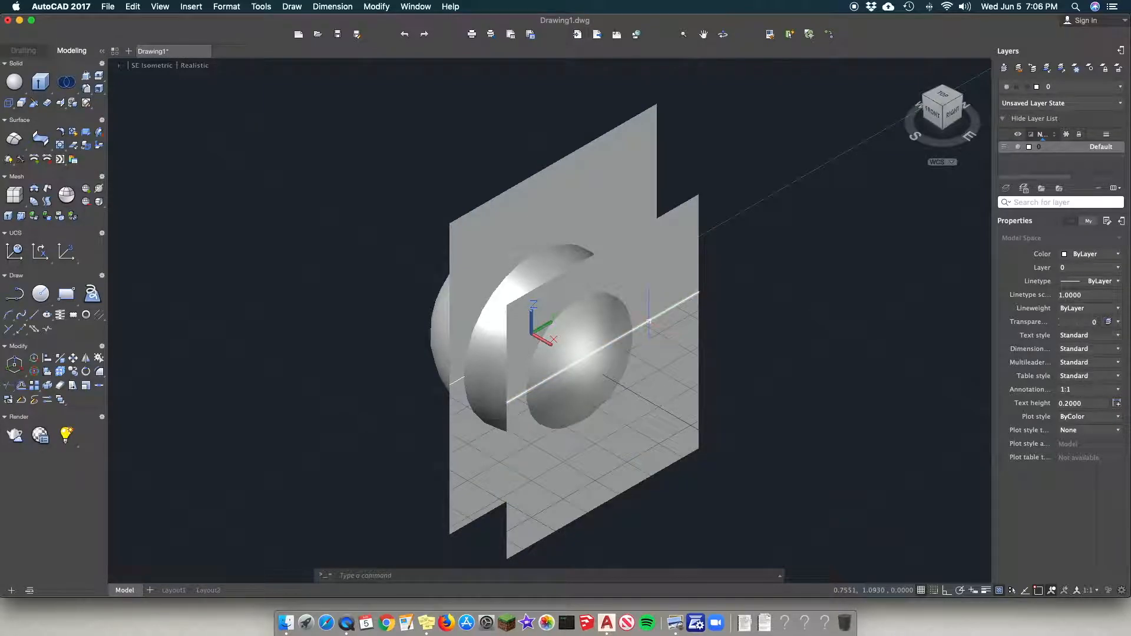
{"action": "left_click", "coordinate": [649, 321]}
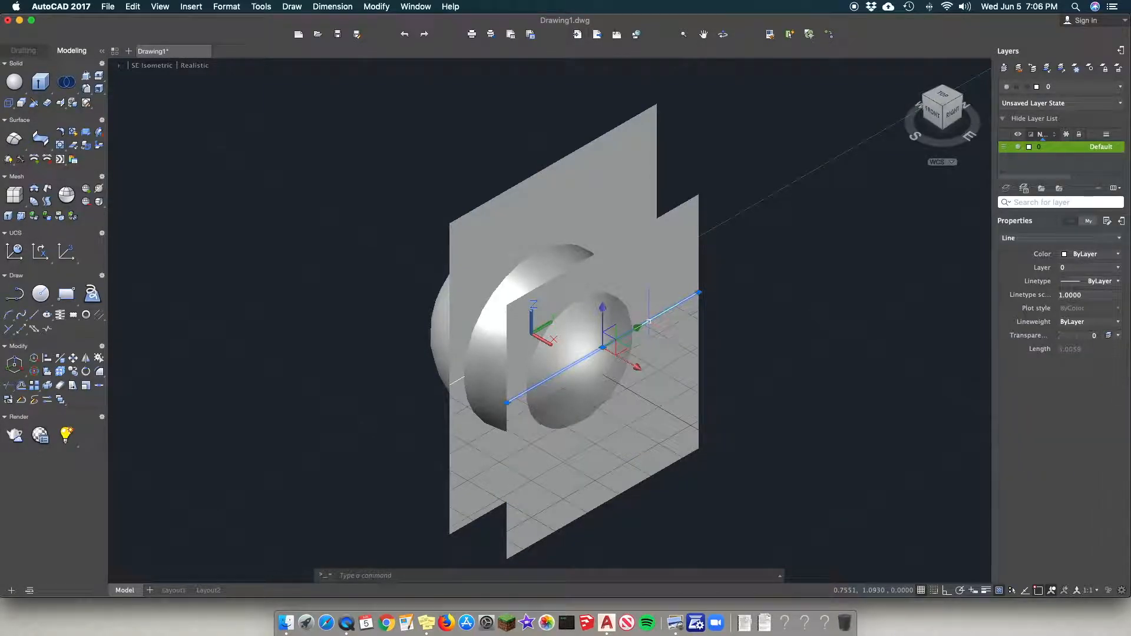
{"action": "key", "text": "Delete"}
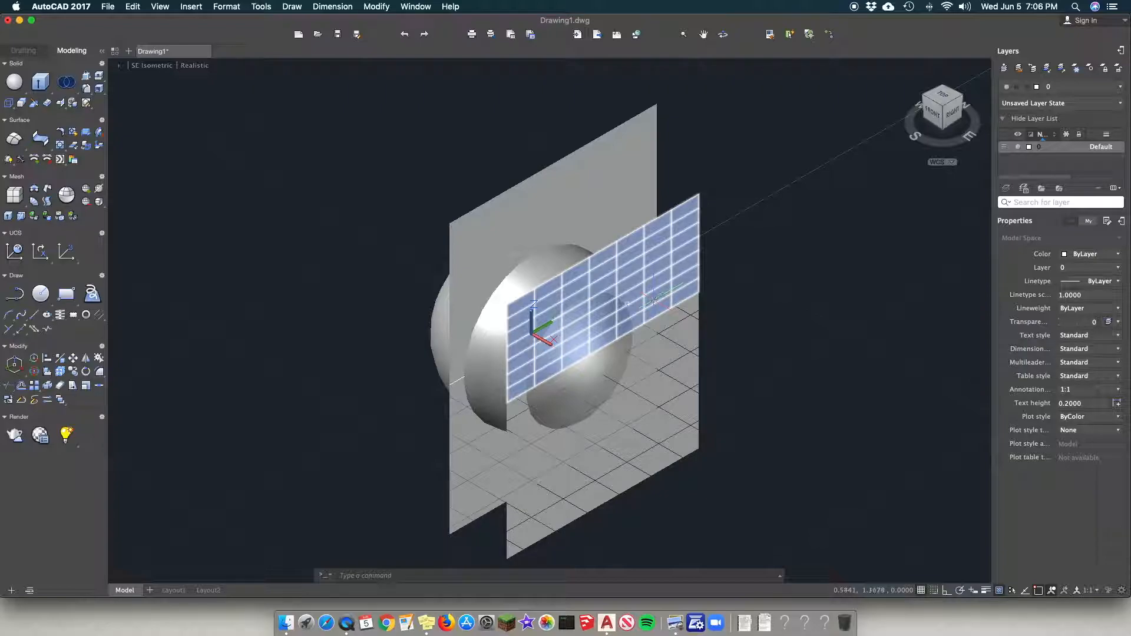
{"action": "left_click", "coordinate": [457, 380]}
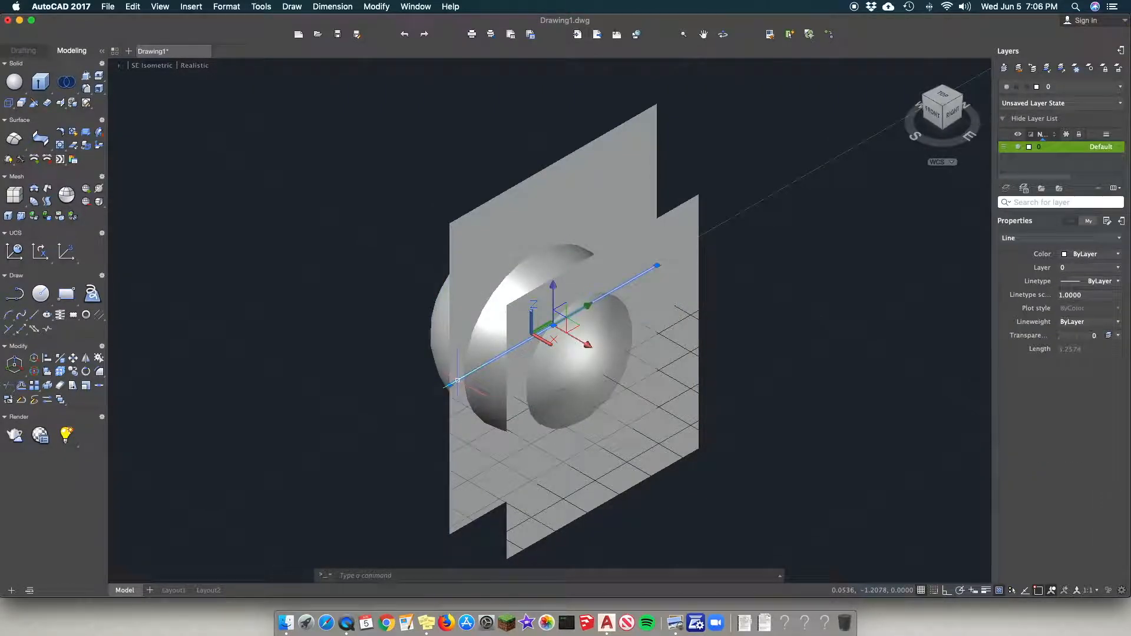
{"action": "key", "text": "Delete"}
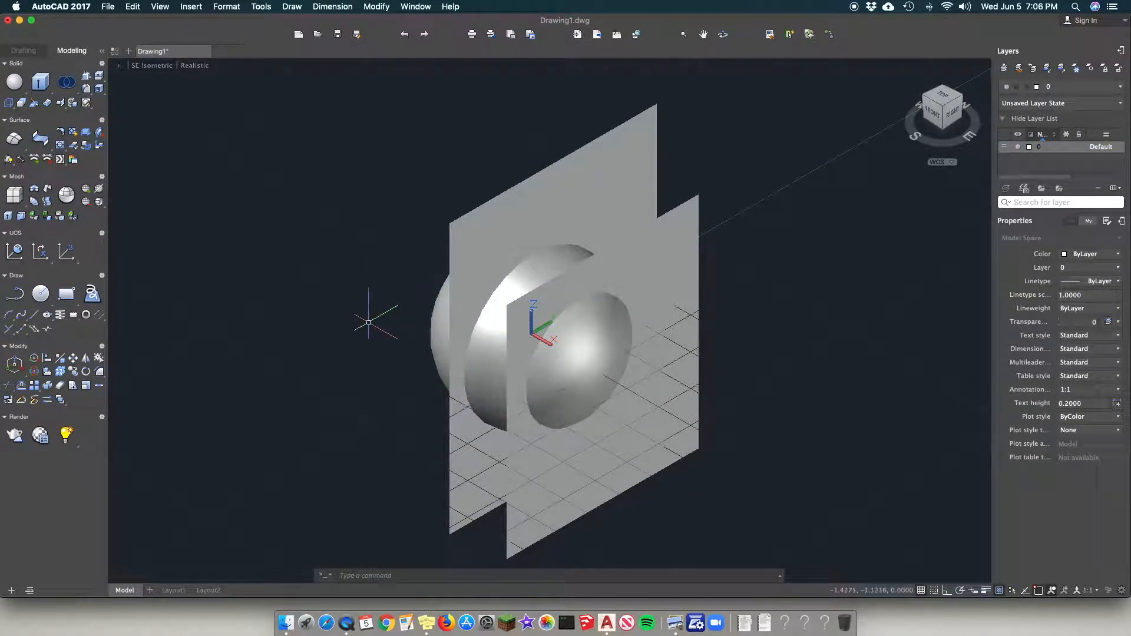
Step: Slice the sphere along the cutting surface at X .75 through its opposite corners, keeping the larger portion that contains the sphere's centre
{"action": "left_click", "coordinate": [368, 574]}
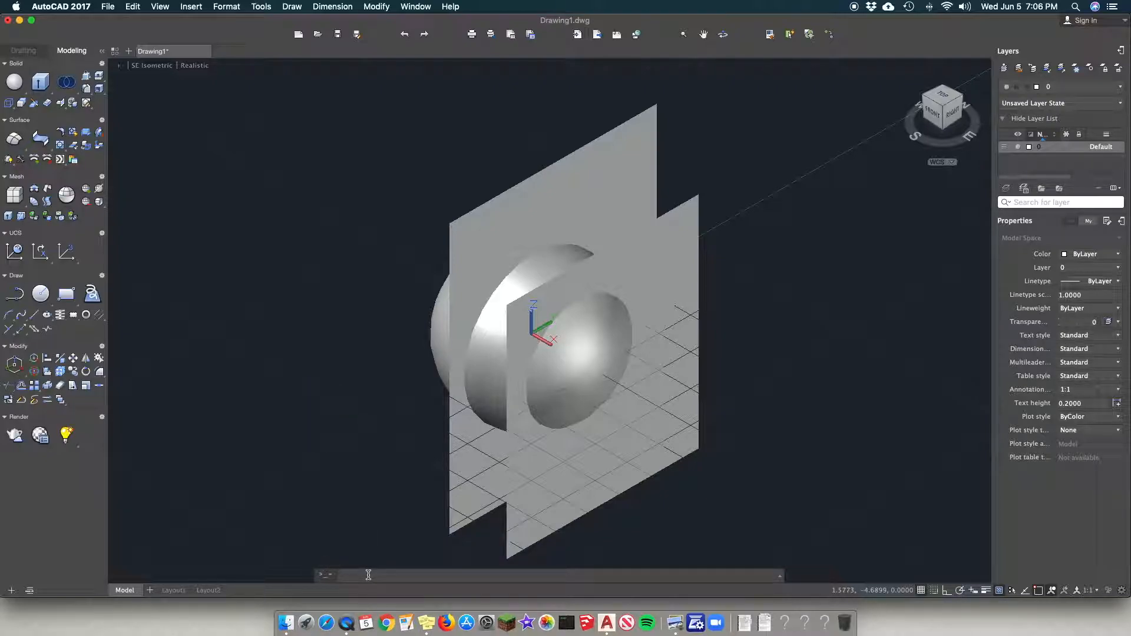
{"action": "type", "text": "slice"}
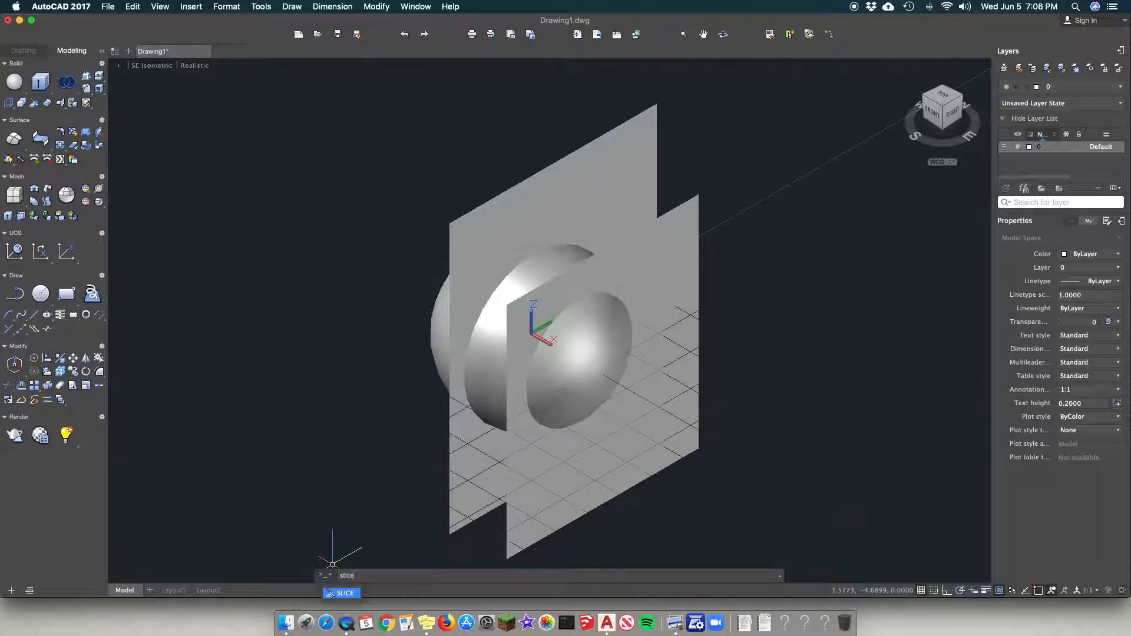
{"action": "key", "text": "Return"}
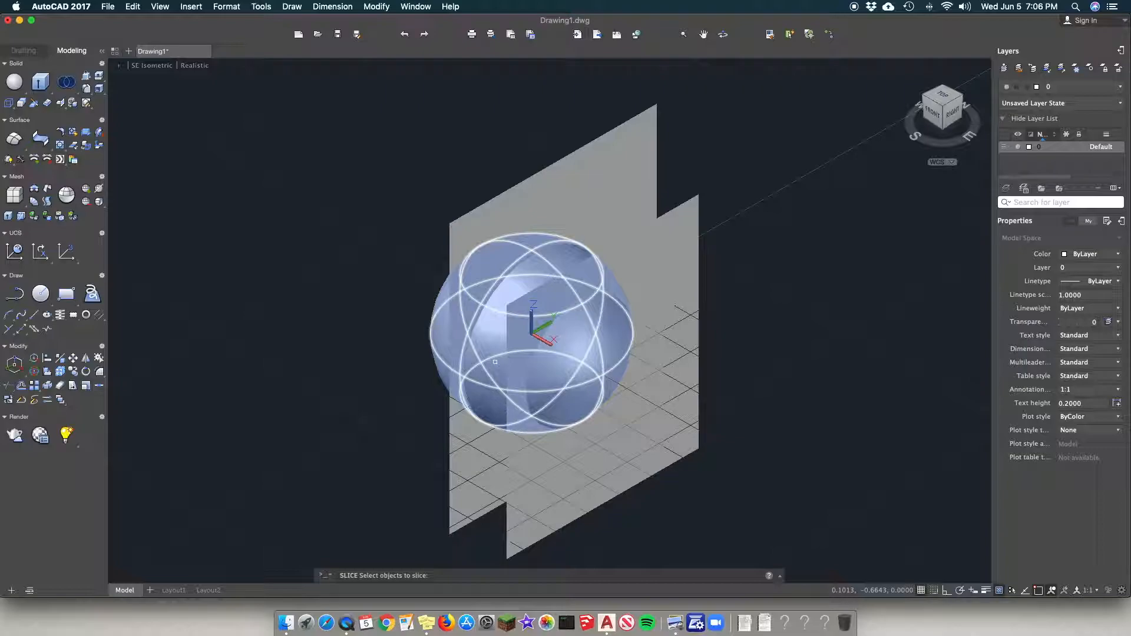
{"action": "left_click", "coordinate": [495, 362]}
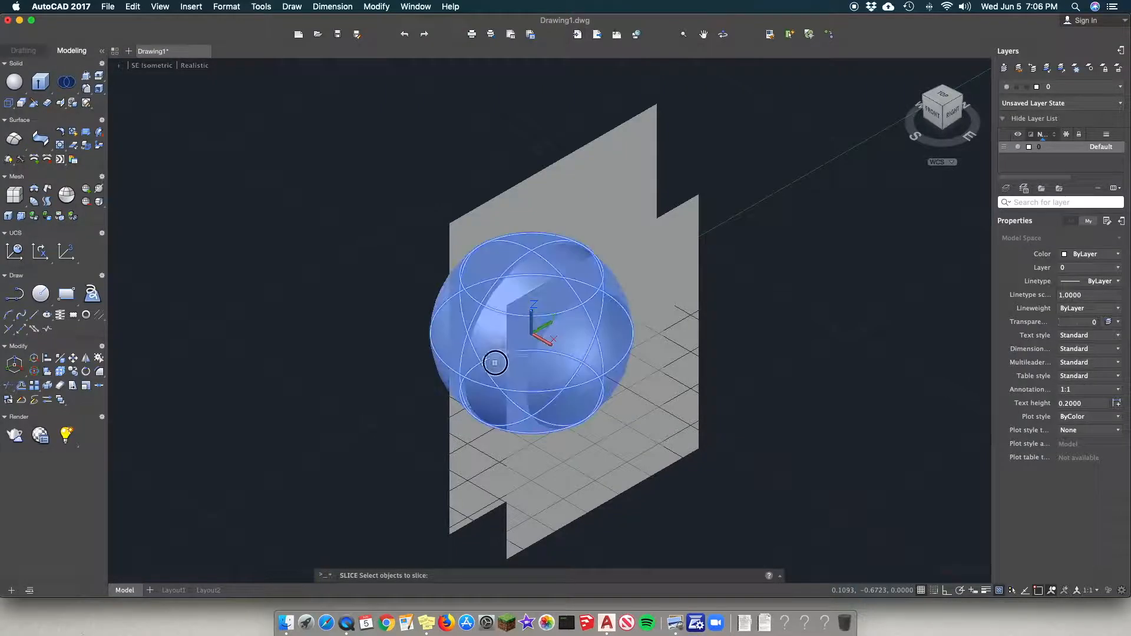
{"action": "key", "text": "Return"}
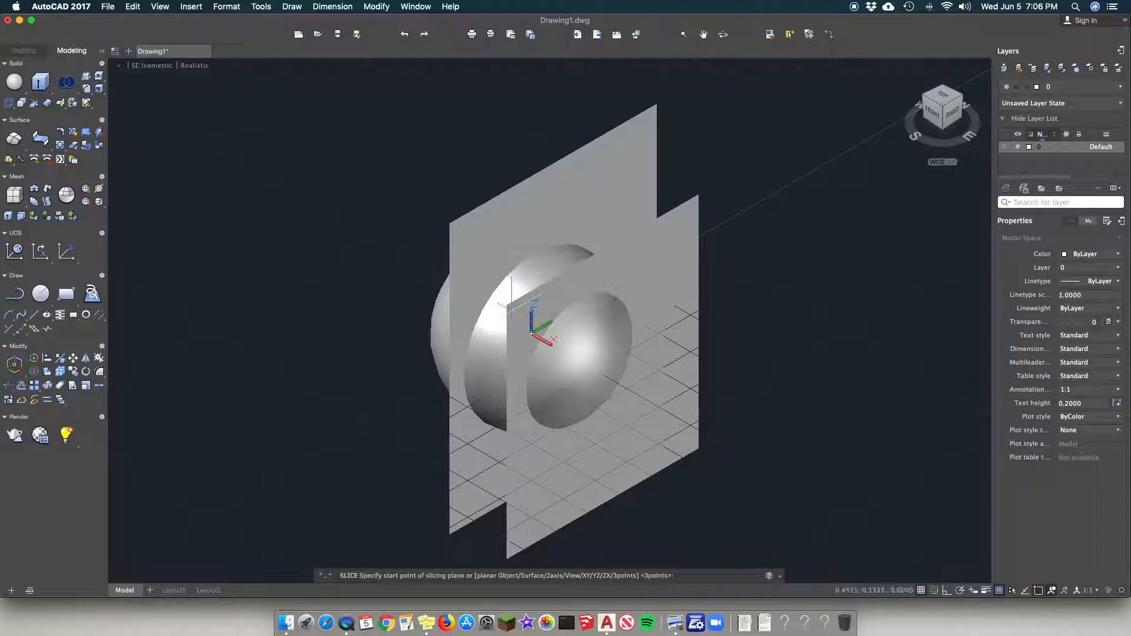
{"action": "scroll", "coordinate": [506, 305], "scroll_direction": "up", "scroll_amount": 4}
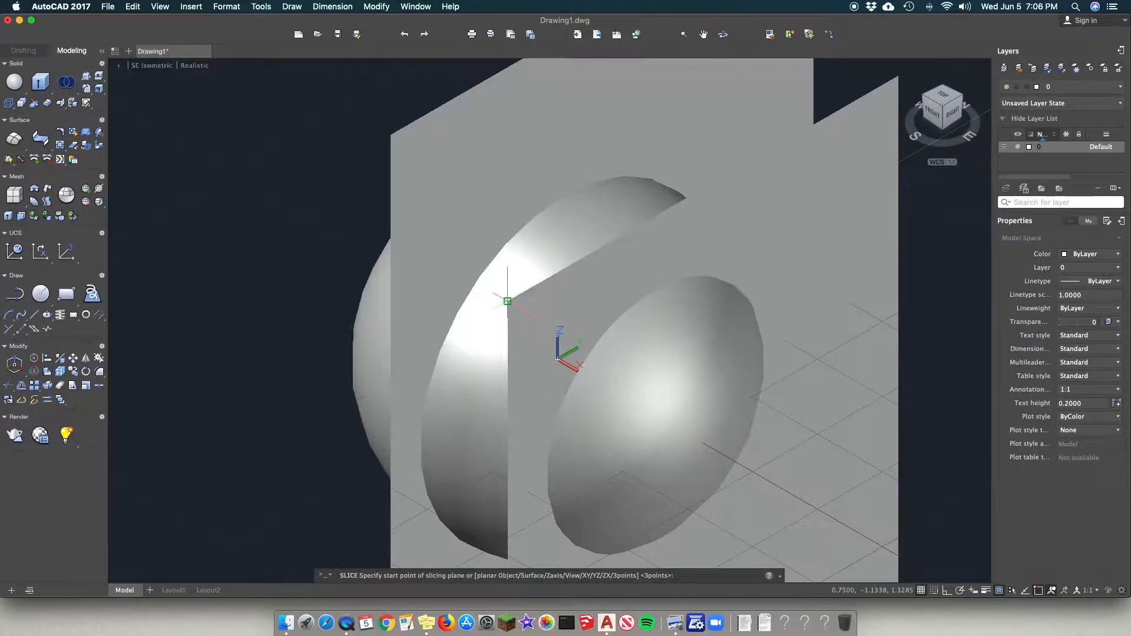
{"action": "scroll", "coordinate": [506, 300], "scroll_direction": "down", "scroll_amount": 6}
{"action": "left_click", "coordinate": [518, 314]}
{"action": "scroll", "coordinate": [587, 361], "scroll_direction": "up", "scroll_amount": 3}
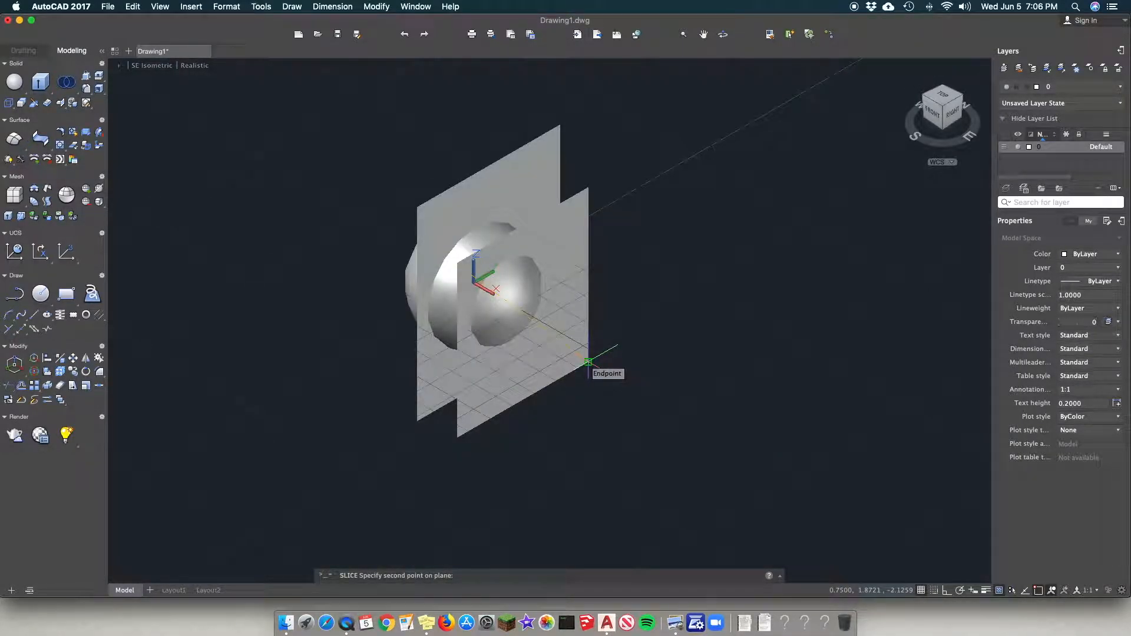
{"action": "left_click", "coordinate": [588, 362]}
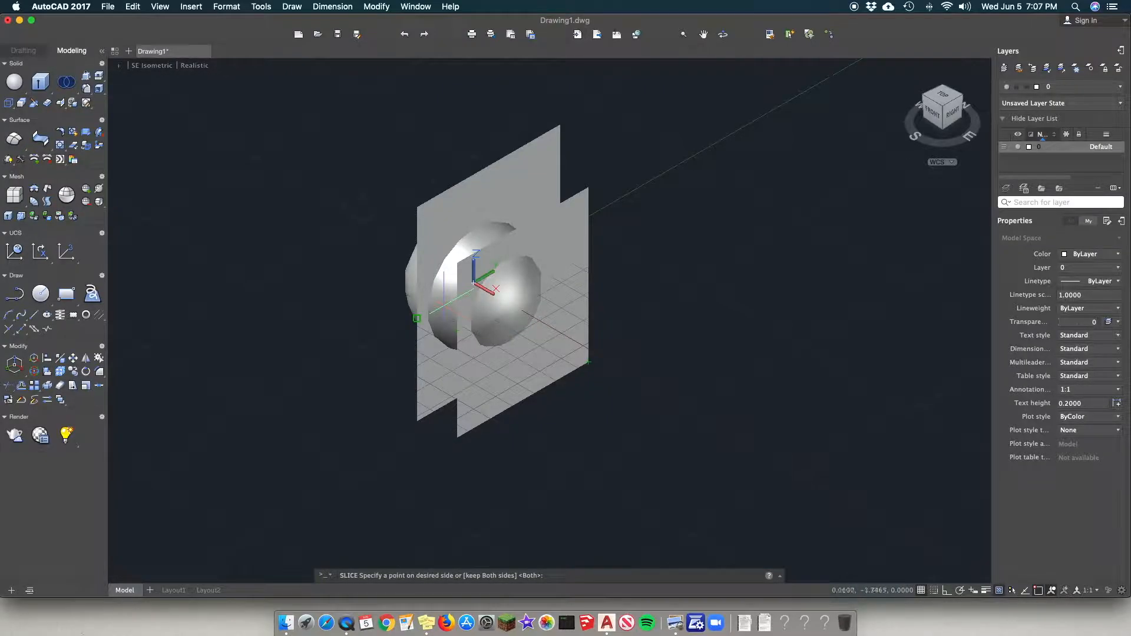
{"action": "scroll", "coordinate": [465, 297], "scroll_direction": "up", "scroll_amount": 4}
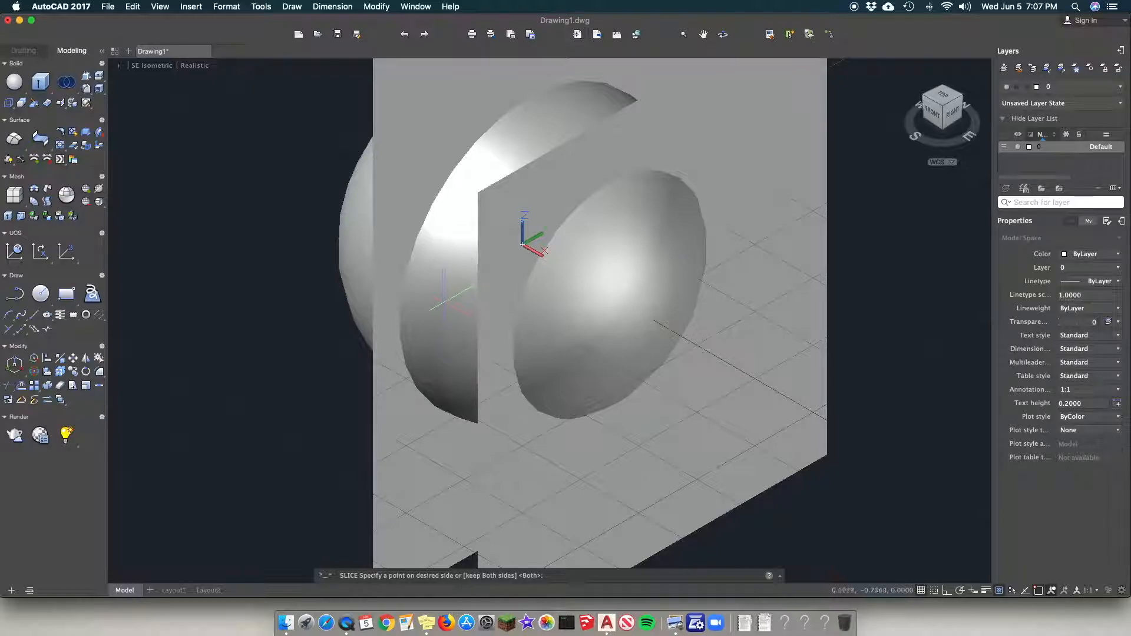
{"action": "left_click", "coordinate": [348, 242]}
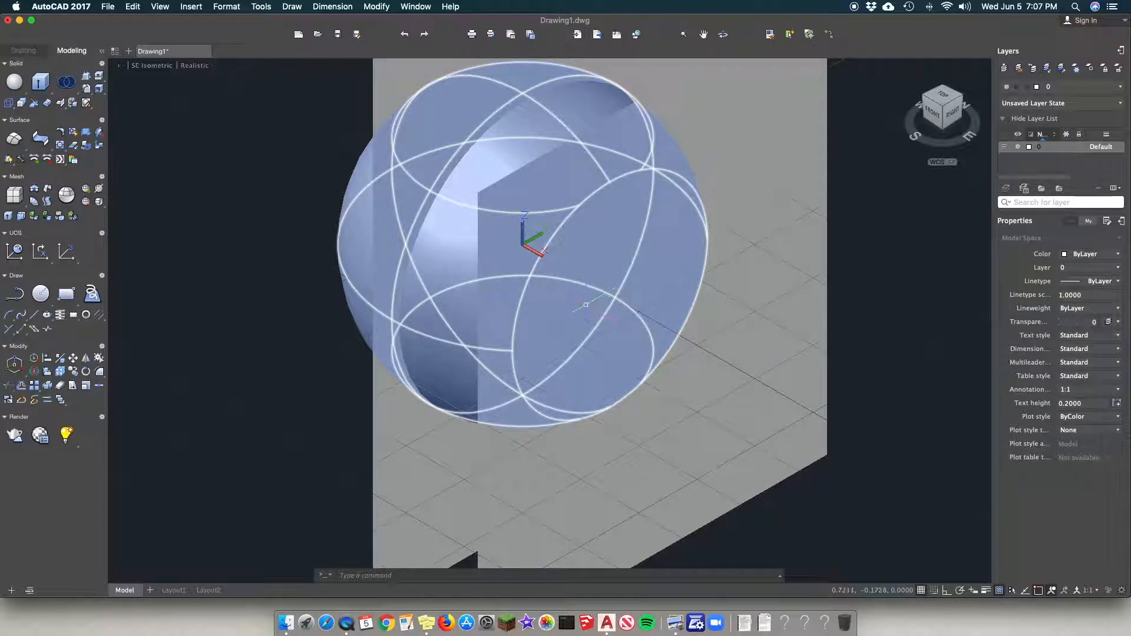
{"action": "key", "text": "Escape"}
{"action": "left_click", "coordinate": [553, 340]}
{"action": "key", "text": "Escape"}
{"action": "scroll", "coordinate": [215, 389], "scroll_direction": "down", "scroll_amount": 3}
{"action": "scroll", "coordinate": [215, 348], "scroll_direction": "up", "scroll_amount": 4}
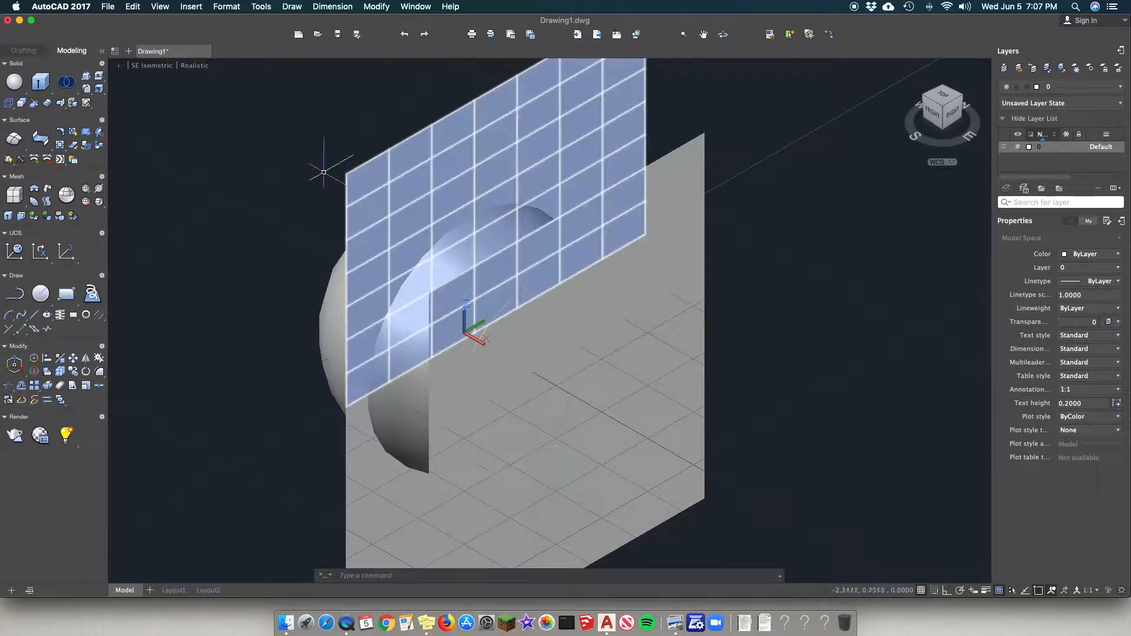
Step: Try to slice the remaining sphere along the cutting surface at X .06 through its opposite corners, picking the kept side near the origin
{"action": "type", "text": "slice"}
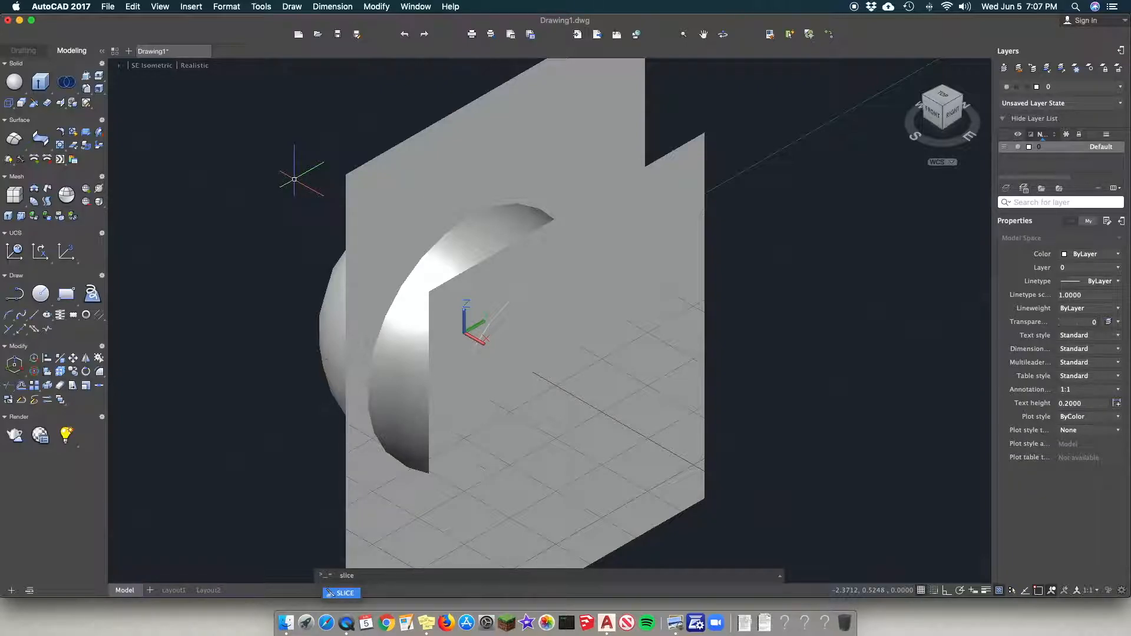
{"action": "key", "text": "Return"}
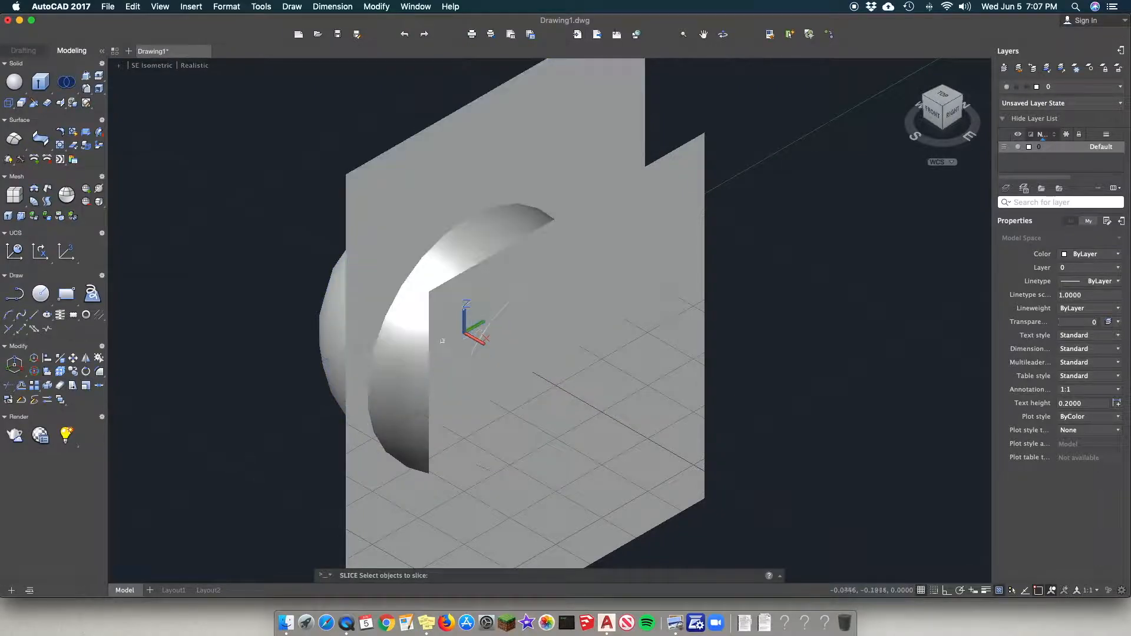
{"action": "left_click", "coordinate": [399, 375]}
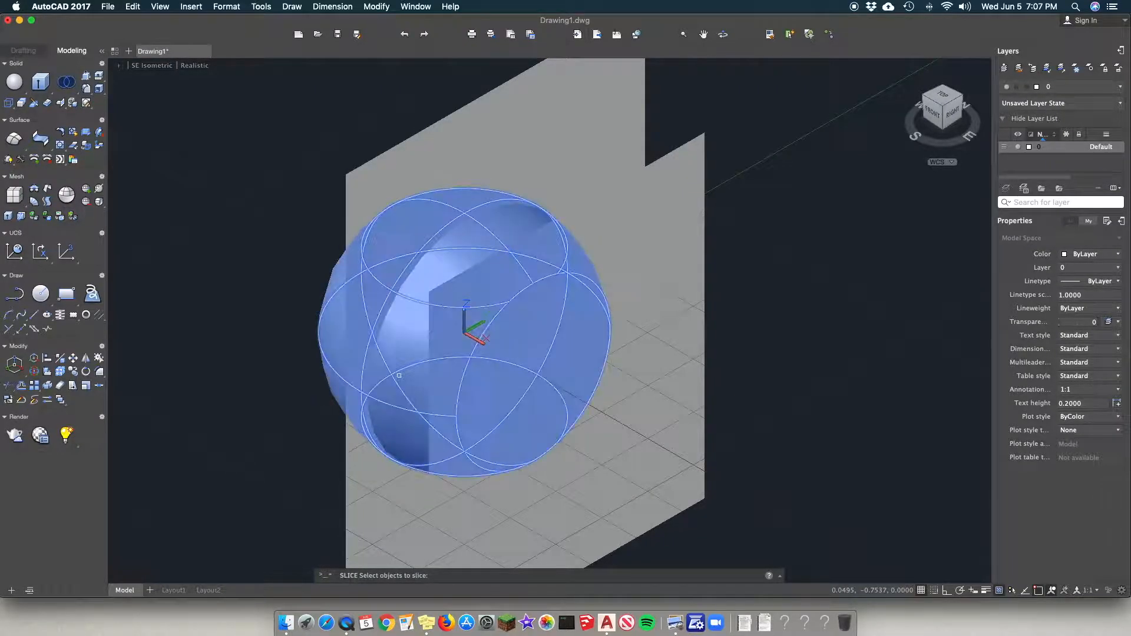
{"action": "key", "text": "Return"}
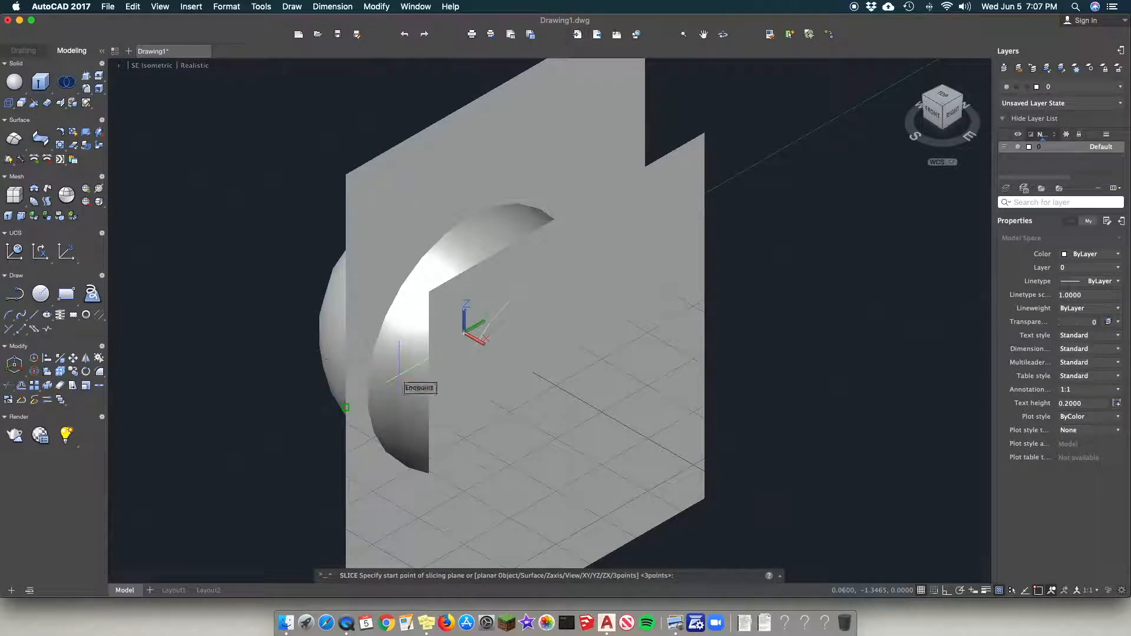
{"action": "scroll", "coordinate": [335, 226], "scroll_direction": "down", "scroll_amount": 3}
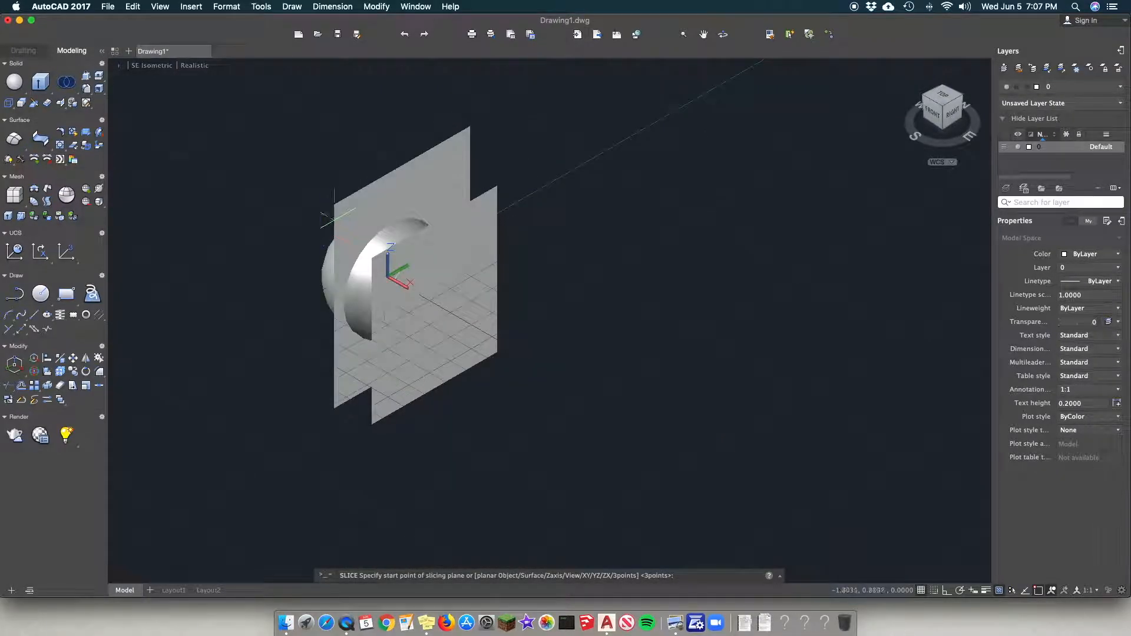
{"action": "left_click", "coordinate": [471, 131]}
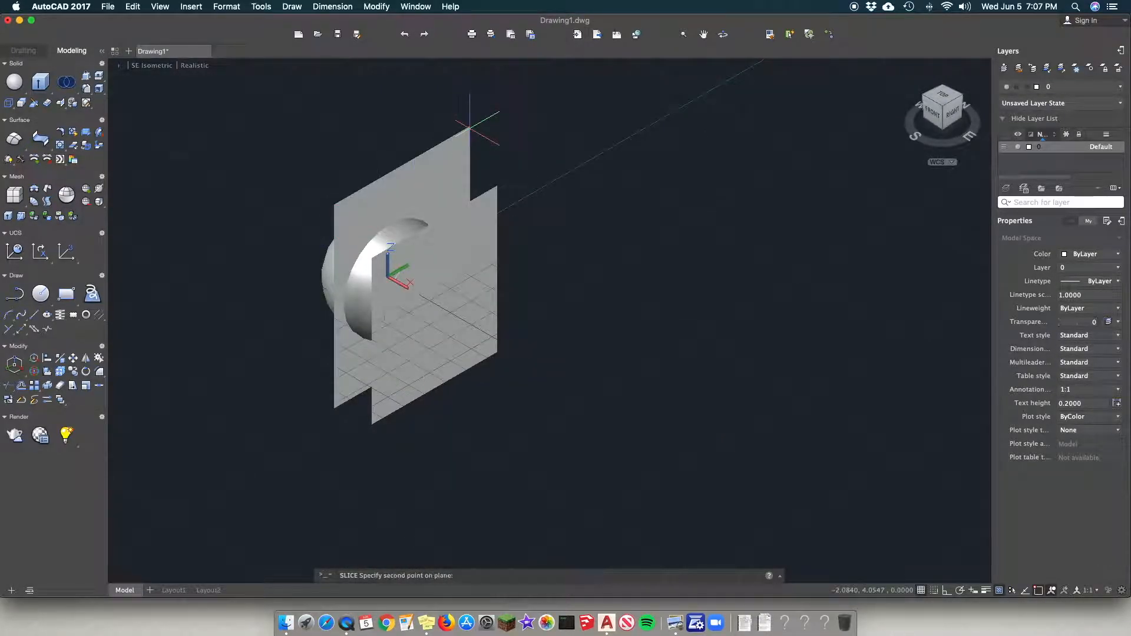
{"action": "left_click", "coordinate": [334, 408]}
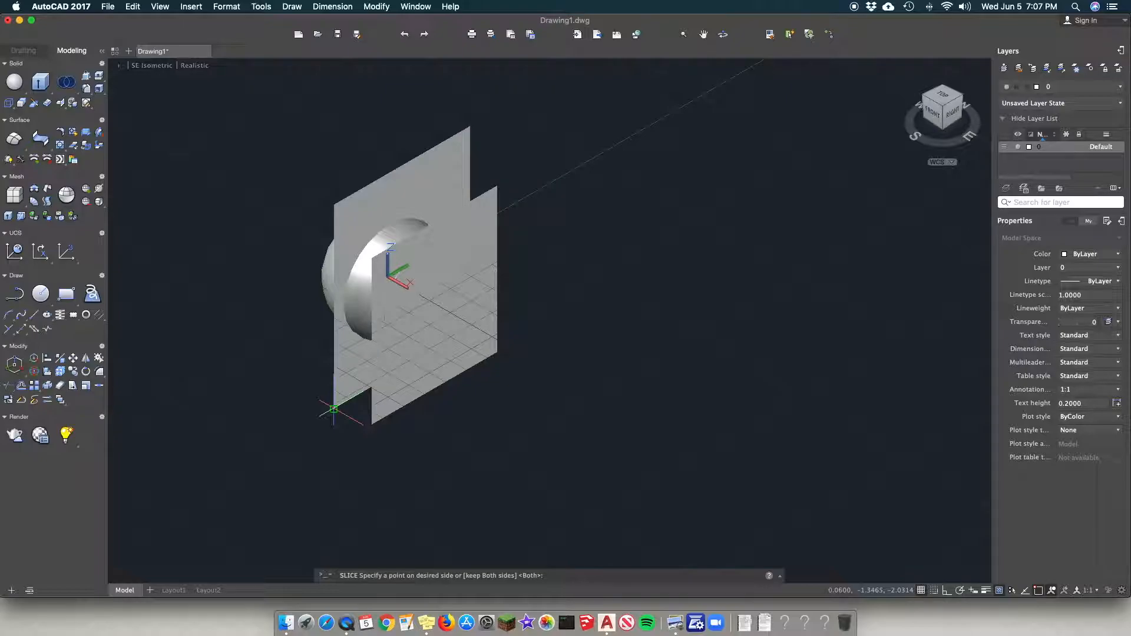
{"action": "scroll", "coordinate": [267, 338], "scroll_direction": "up", "scroll_amount": 4}
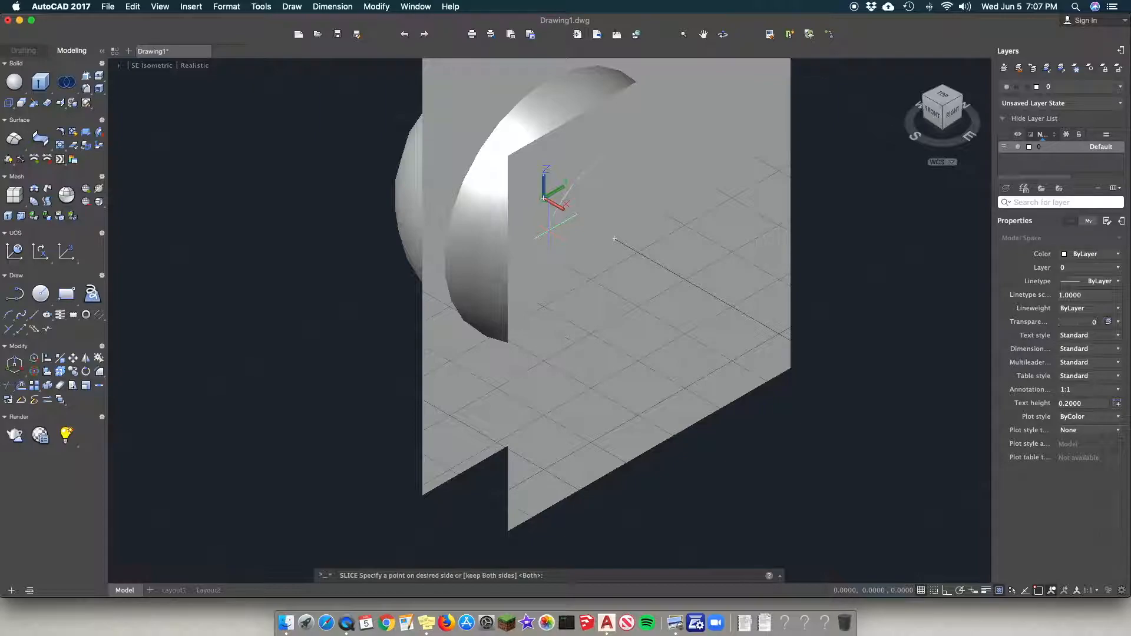
{"action": "left_click", "coordinate": [548, 230]}
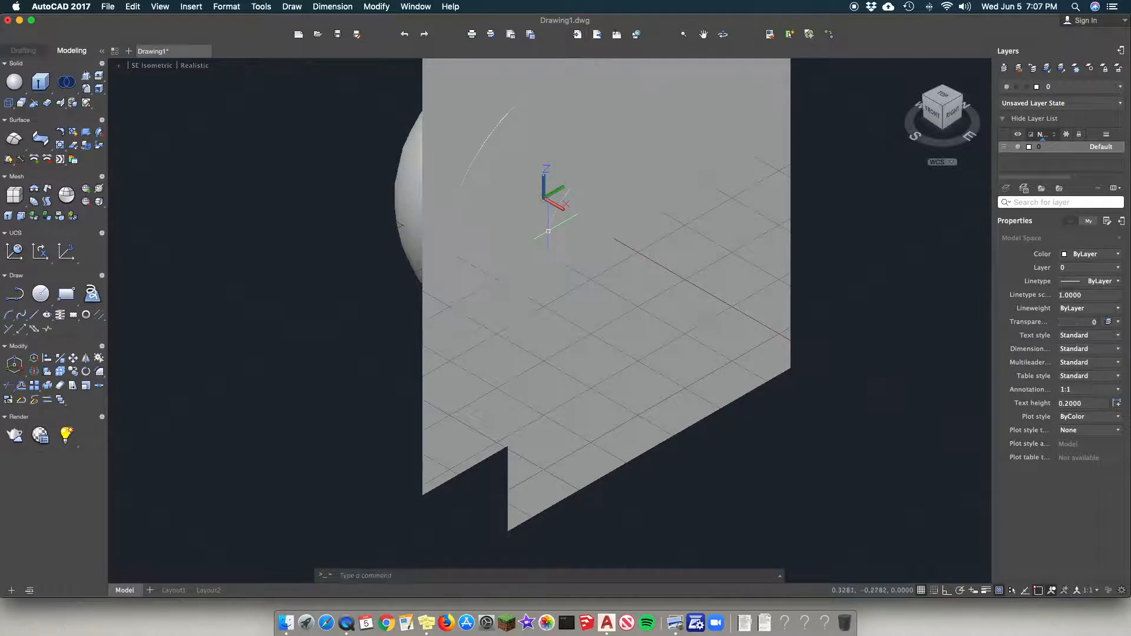
{"action": "scroll", "coordinate": [365, 243], "scroll_direction": "down", "scroll_amount": 3}
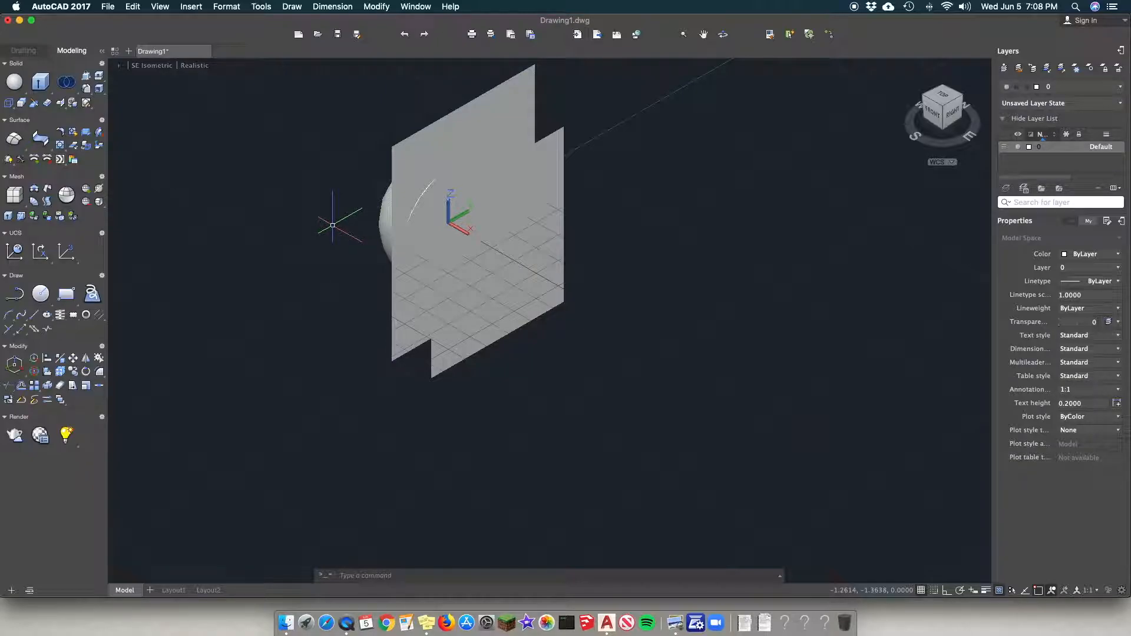
{"action": "scroll", "coordinate": [333, 225], "scroll_direction": "up", "scroll_amount": 2}
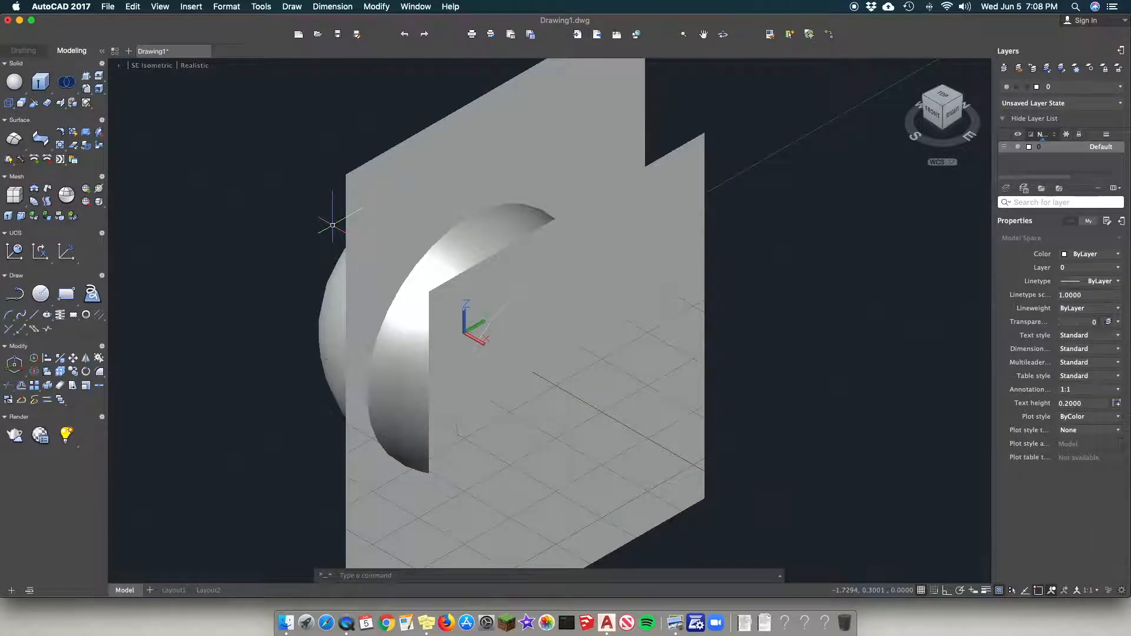
Step: Retry slicing the sphere along the cutting surface at X .06 through its opposite corners, picking the kept side on the lower front portion
{"action": "type", "text": "sli"}
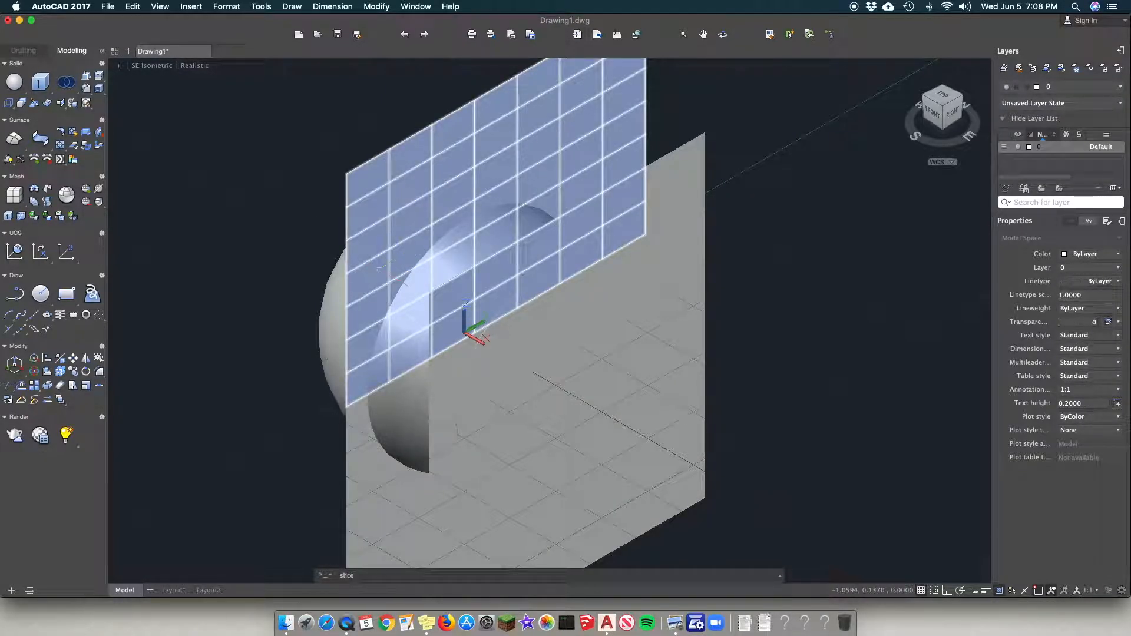
{"action": "type", "text": "ce"}
{"action": "key", "text": "Return"}
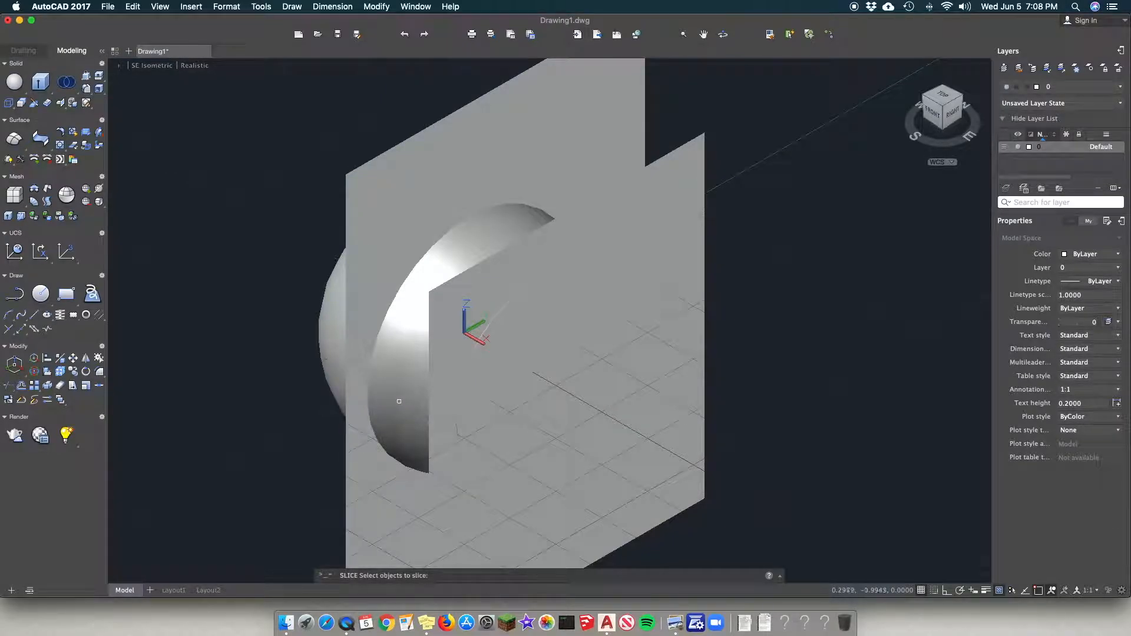
{"action": "left_click", "coordinate": [330, 376]}
{"action": "key", "text": "Return"}
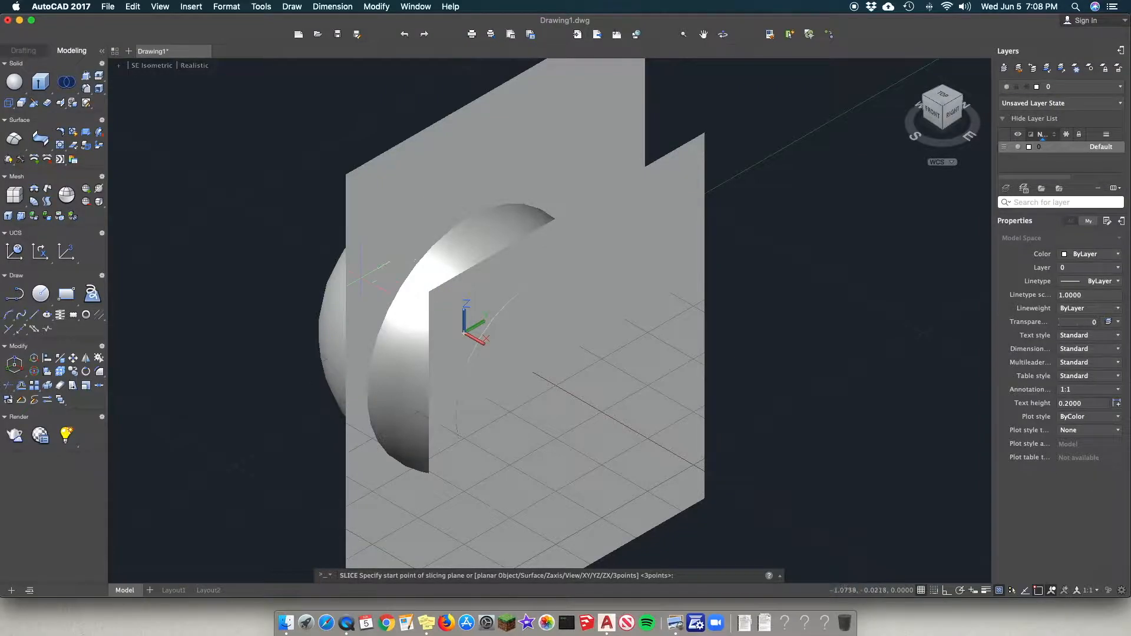
{"action": "scroll", "coordinate": [362, 278], "scroll_direction": "down", "scroll_amount": 5}
{"action": "left_click", "coordinate": [461, 181]}
{"action": "left_click", "coordinate": [356, 398]}
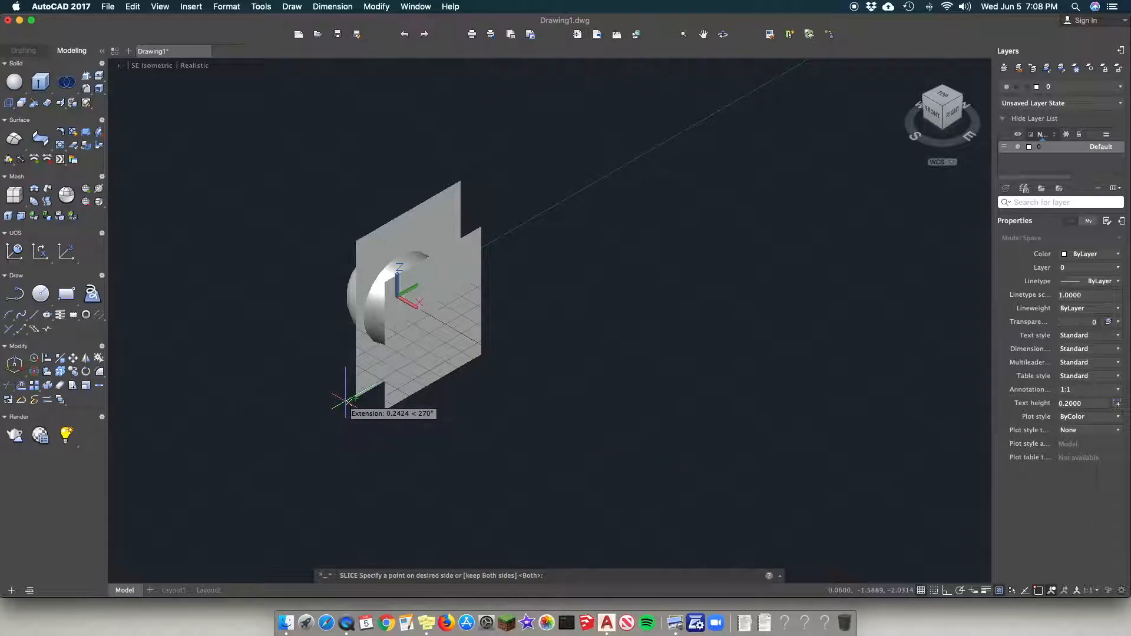
{"action": "scroll", "coordinate": [347, 401], "scroll_direction": "up", "scroll_amount": 8}
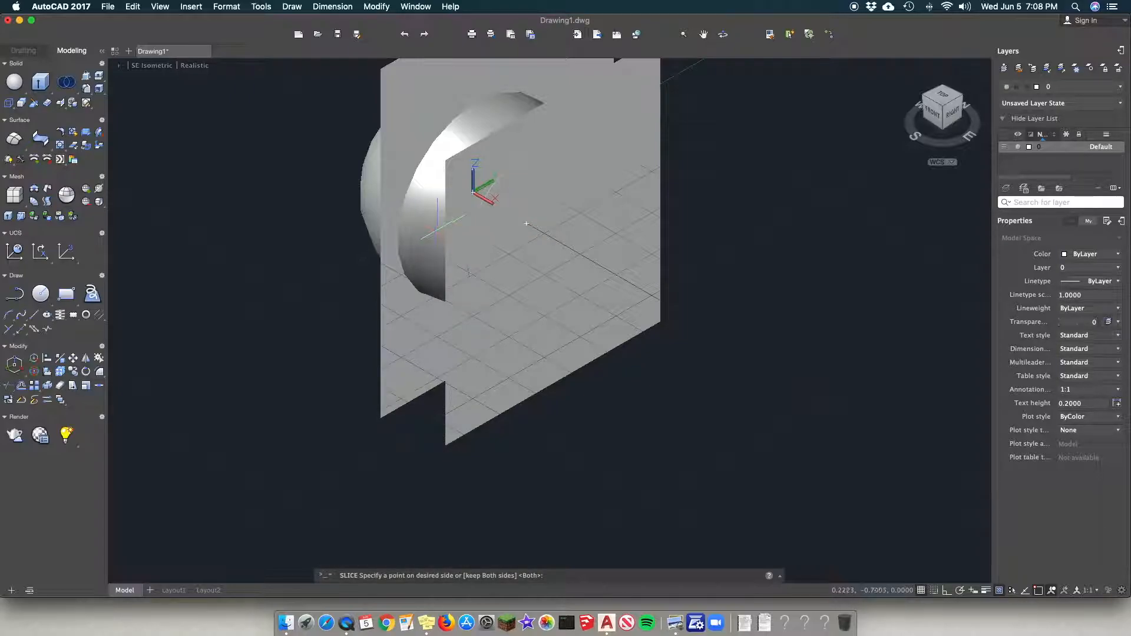
{"action": "left_click", "coordinate": [438, 232]}
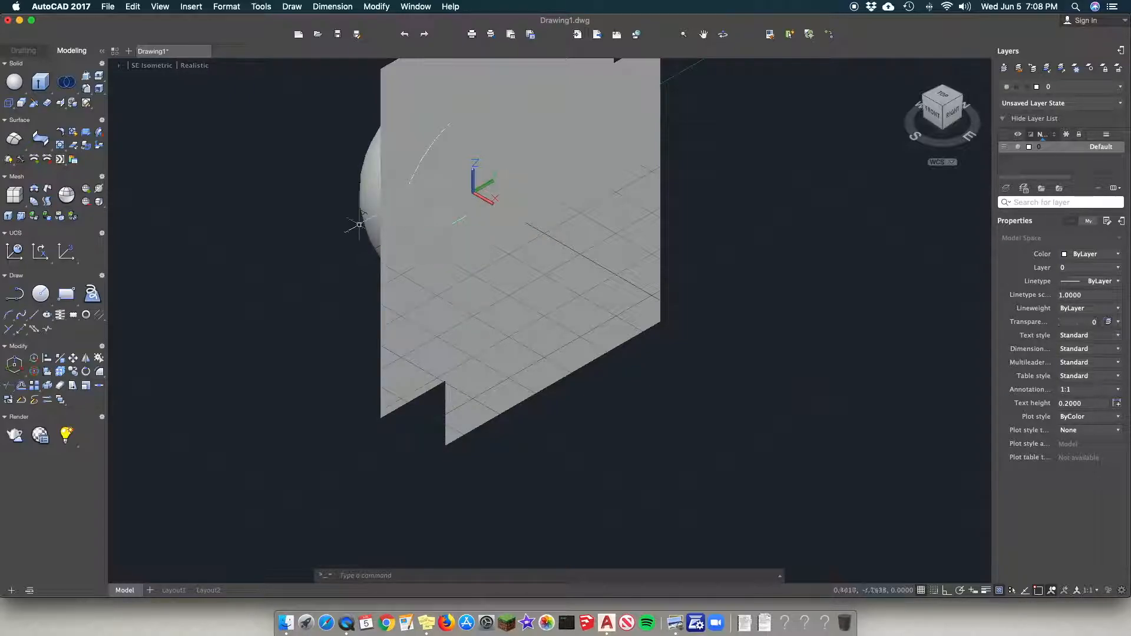
Step: Undo the last slice of the sphere along the surface at X .06
{"action": "scroll", "coordinate": [333, 236], "scroll_direction": "down", "scroll_amount": 5}
{"action": "scroll", "coordinate": [333, 238], "scroll_direction": "up", "scroll_amount": 5}
{"action": "key", "text": "super+z"}
{"action": "key", "text": "super+z"}
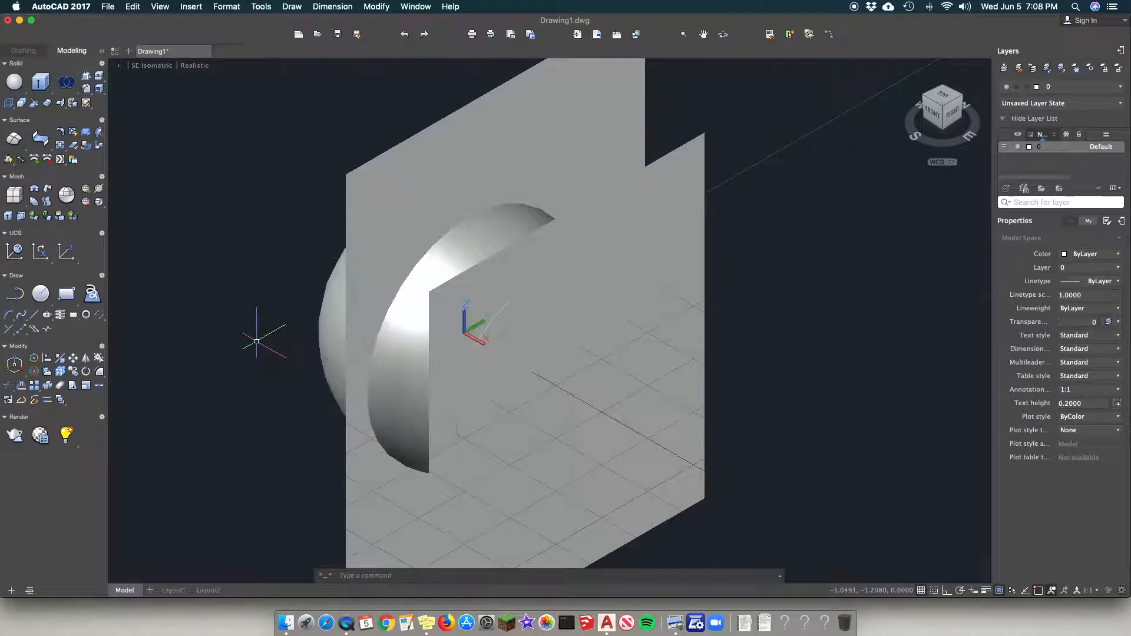
Step: Delete the upper and lower halves of the vertical cutting surface at X .75
{"action": "scroll", "coordinate": [240, 316], "scroll_direction": "down", "scroll_amount": 3}
{"action": "scroll", "coordinate": [240, 315], "scroll_direction": "up", "scroll_amount": 2}
{"action": "scroll", "coordinate": [234, 318], "scroll_direction": "up", "scroll_amount": 1}
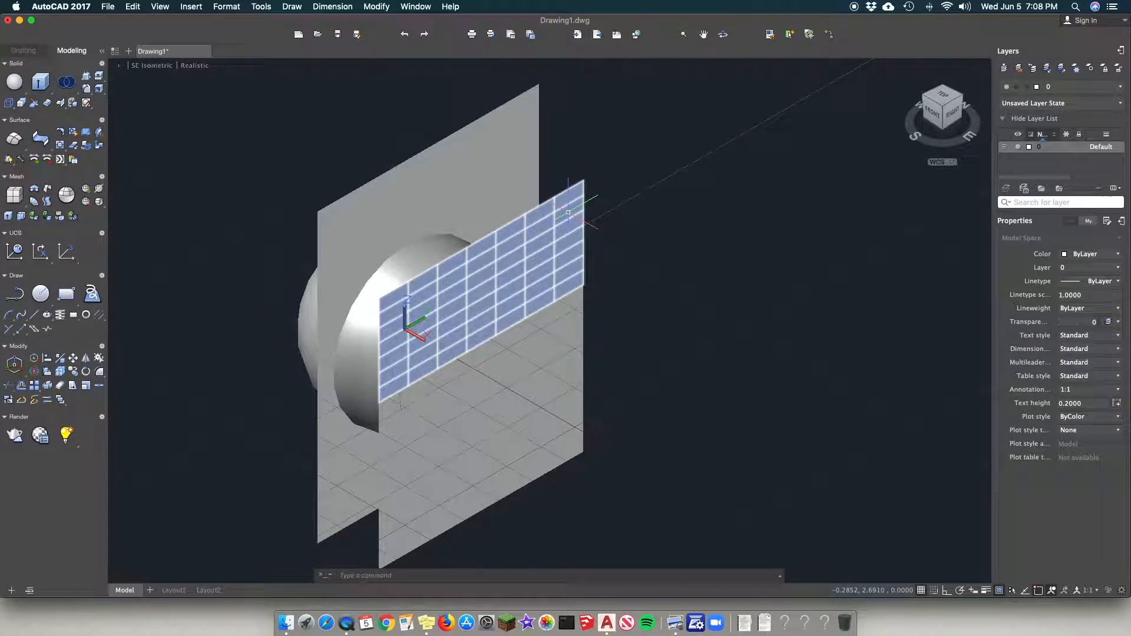
{"action": "left_click", "coordinate": [568, 212]}
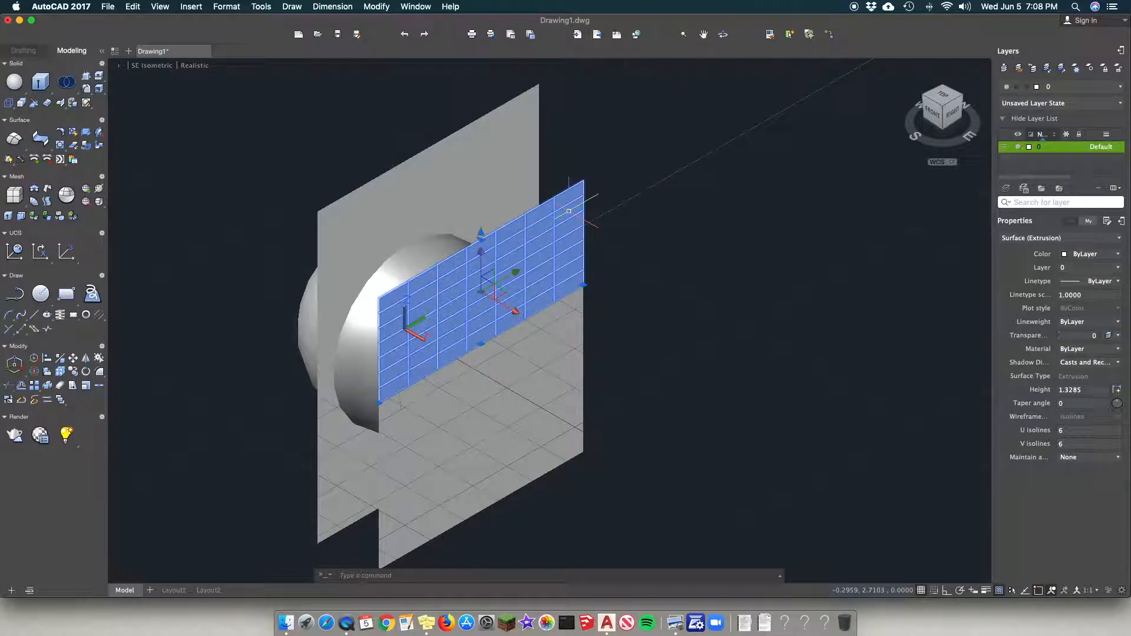
{"action": "key", "text": "Escape"}
{"action": "left_click", "coordinate": [570, 313]}
{"action": "key", "text": "Delete"}
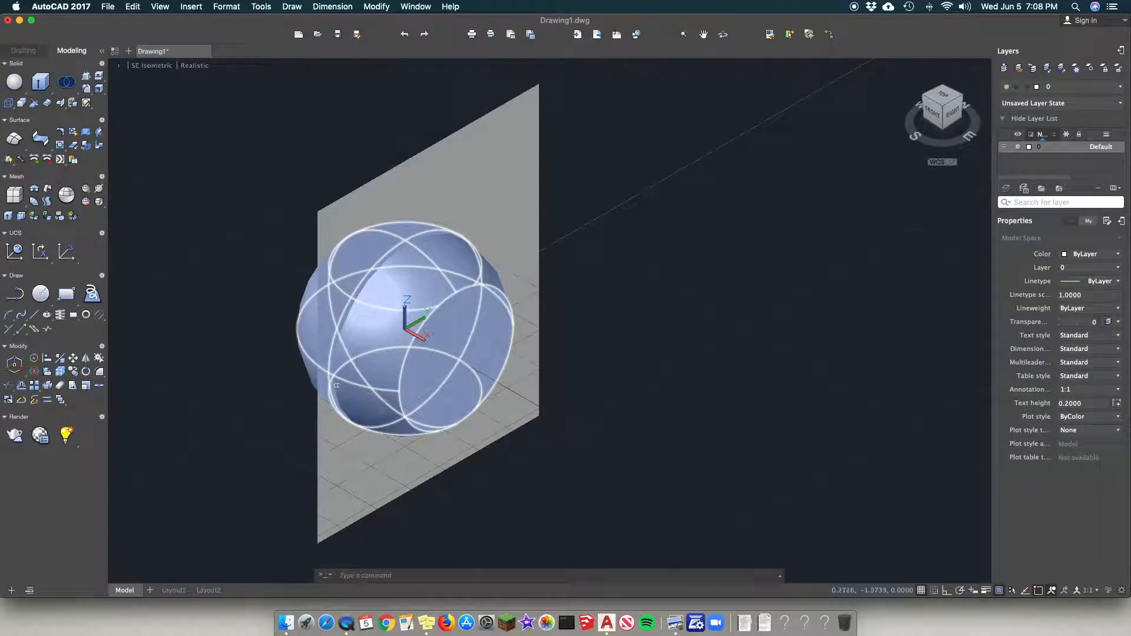
Step: Try to slice the sphere along the remaining surface at X .06 from its upper to lower opposite corner, picking the front portion as the kept side
{"action": "type", "text": "sli"}
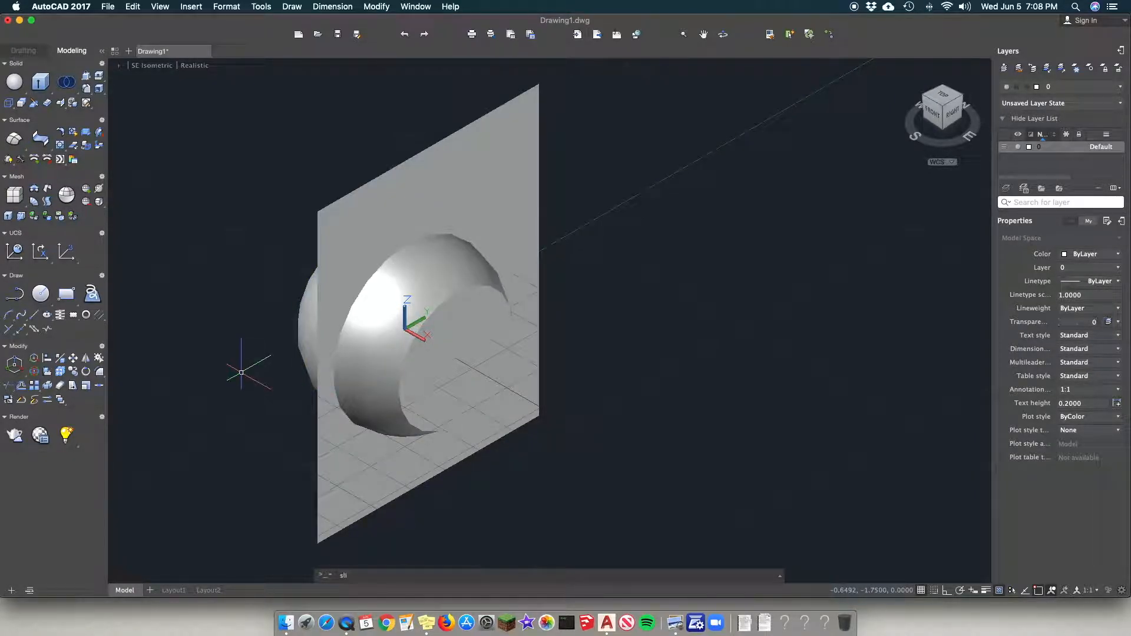
{"action": "type", "text": "ce"}
{"action": "key", "text": "Return"}
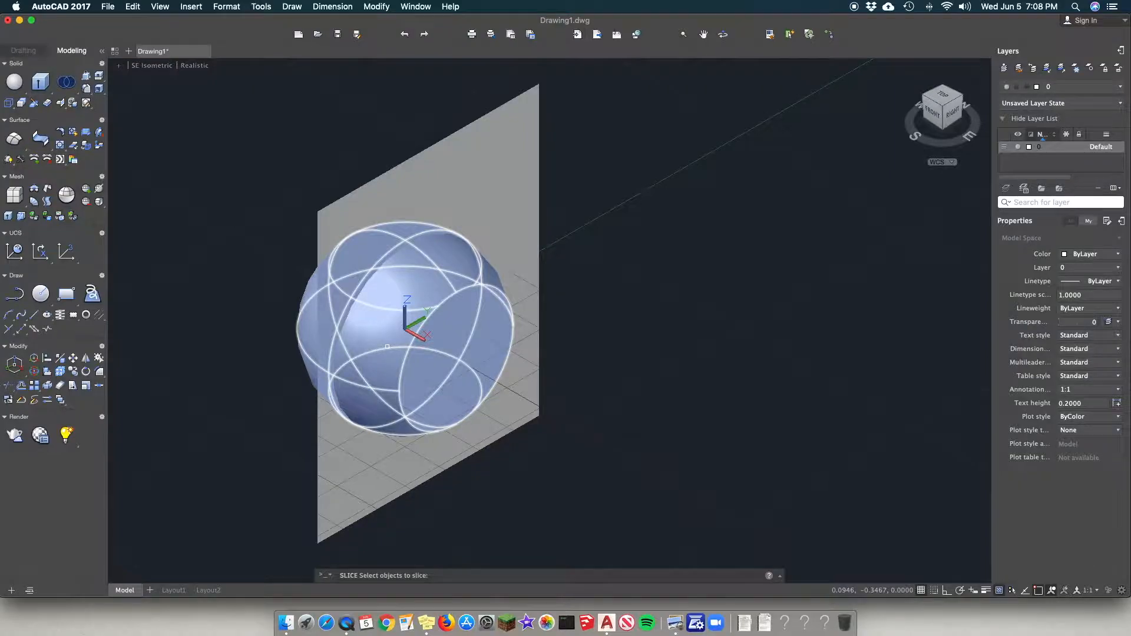
{"action": "left_click", "coordinate": [387, 347]}
{"action": "key", "text": "Return"}
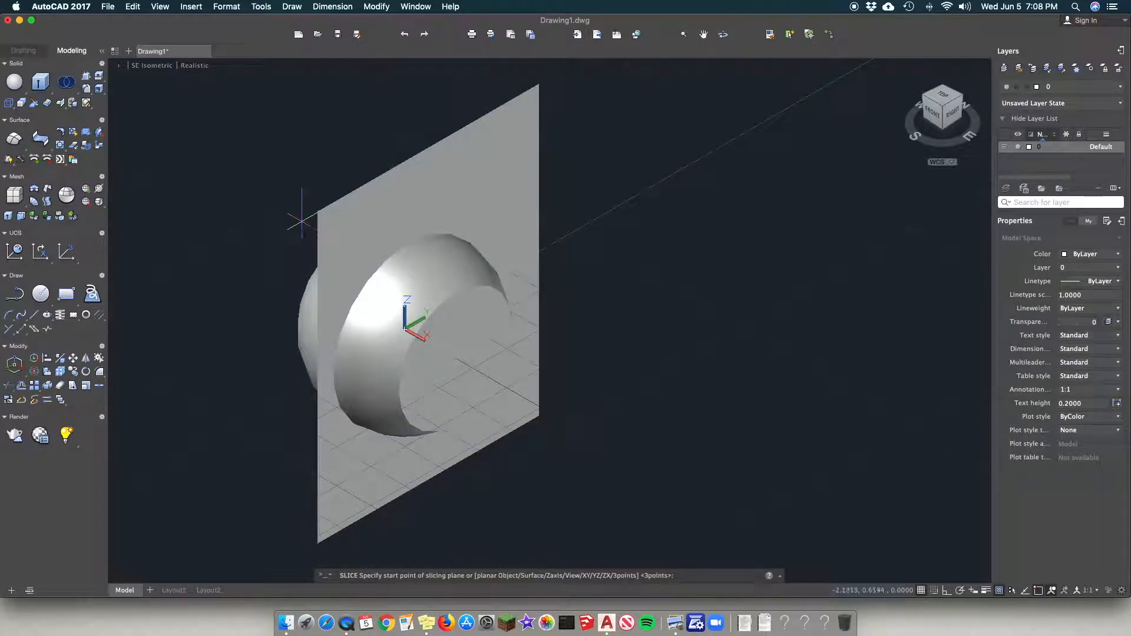
{"action": "left_click", "coordinate": [318, 211]}
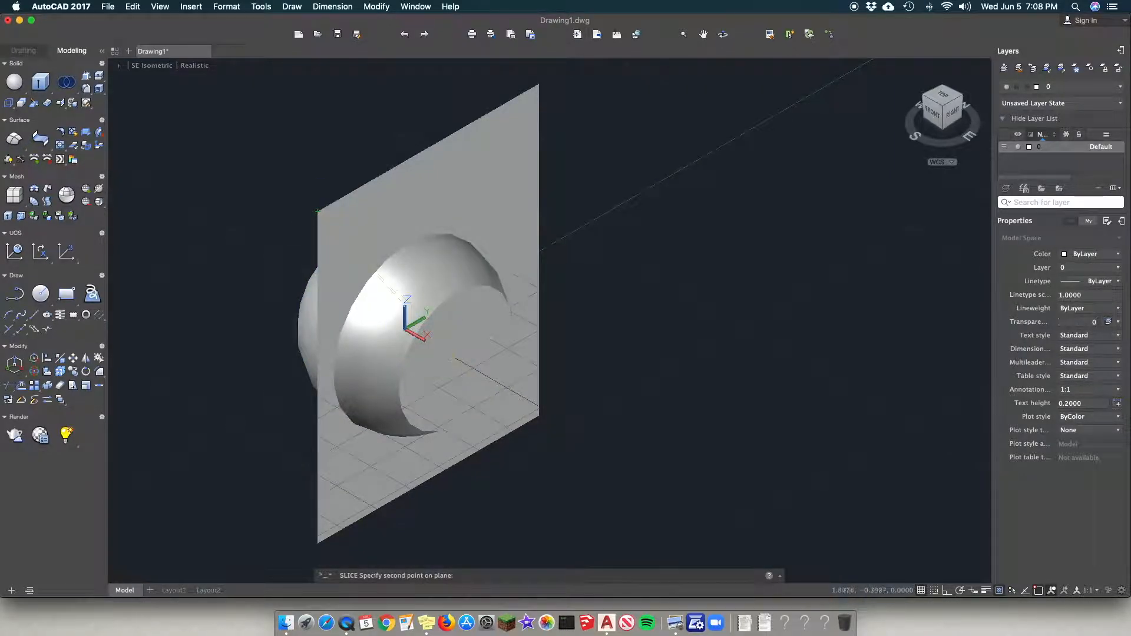
{"action": "left_click", "coordinate": [538, 417]}
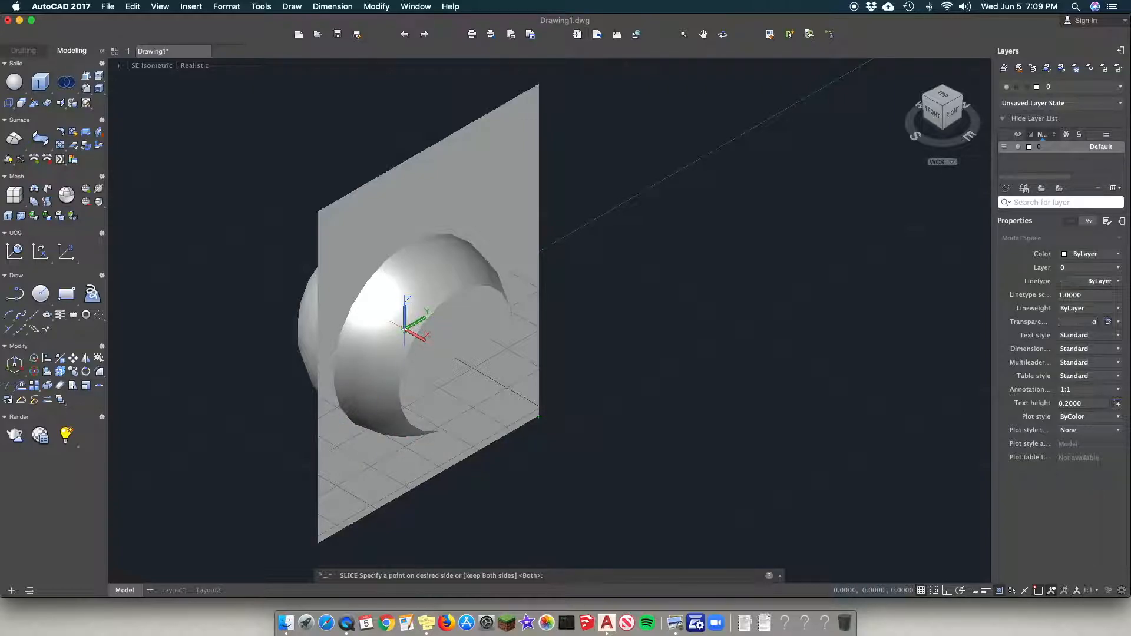
{"action": "left_click", "coordinate": [364, 414]}
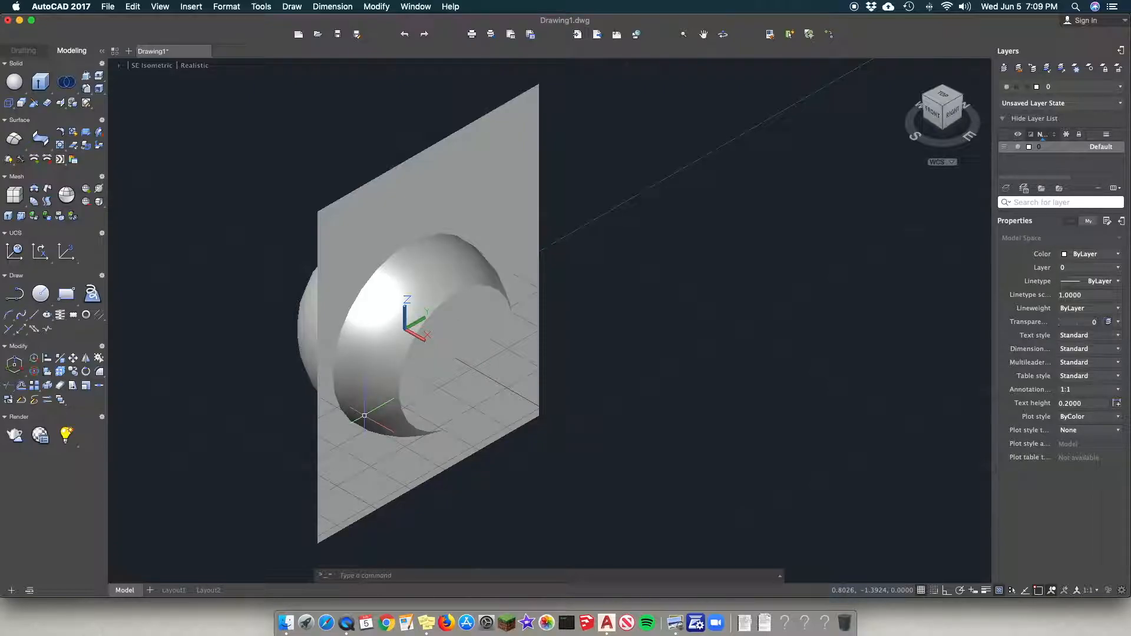
Step: Slice the sphere along the surface at X .06 through its opposite corners, keeping both sides
{"action": "type", "text": "slice"}
{"action": "key", "text": "Return"}
{"action": "left_click", "coordinate": [446, 301]}
{"action": "key", "text": "Return"}
{"action": "left_click", "coordinate": [317, 210]}
{"action": "left_click", "coordinate": [539, 416]}
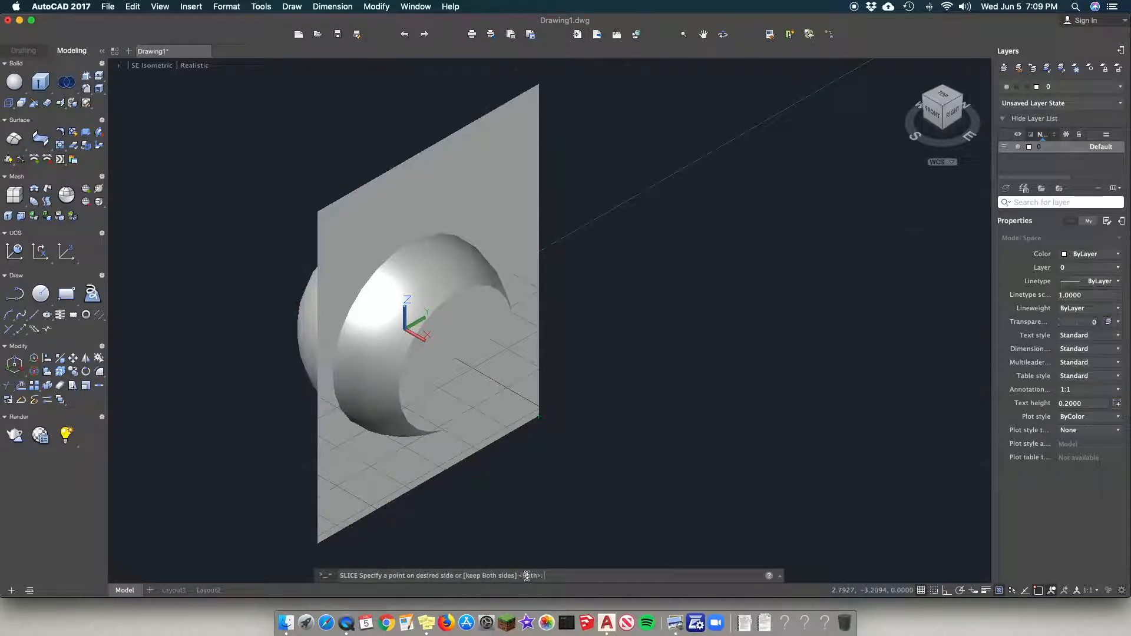
{"action": "type", "text": "b"}
{"action": "key", "text": "Return"}
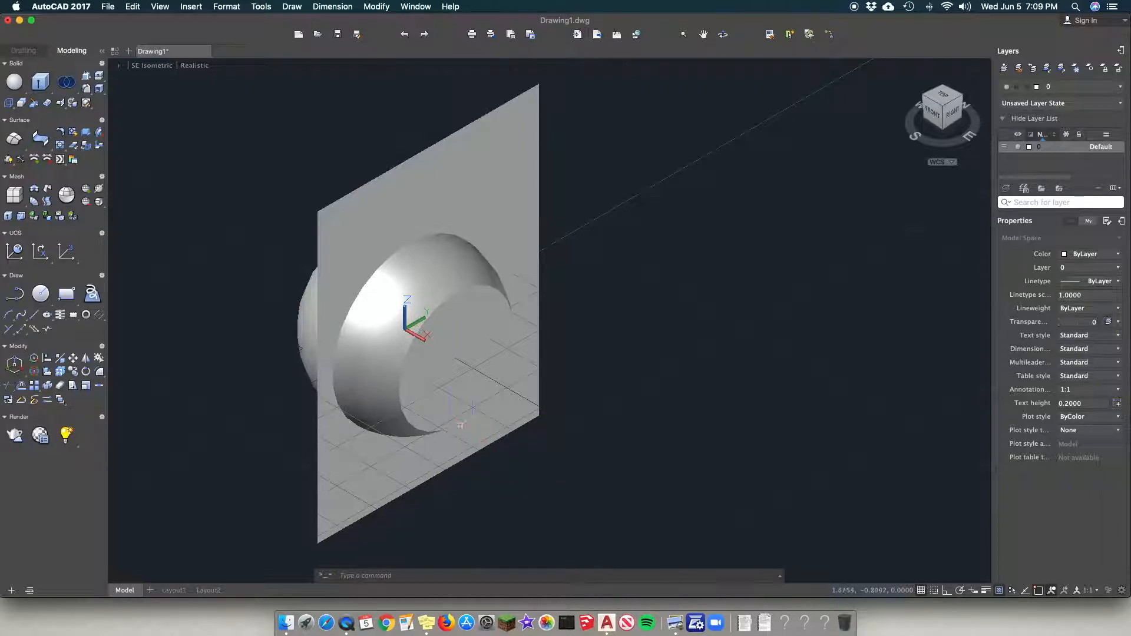
Step: Delete the sphere portion behind the cutting surface at X .06, leaving the piece between the two cuts
{"action": "left_click", "coordinate": [447, 412]}
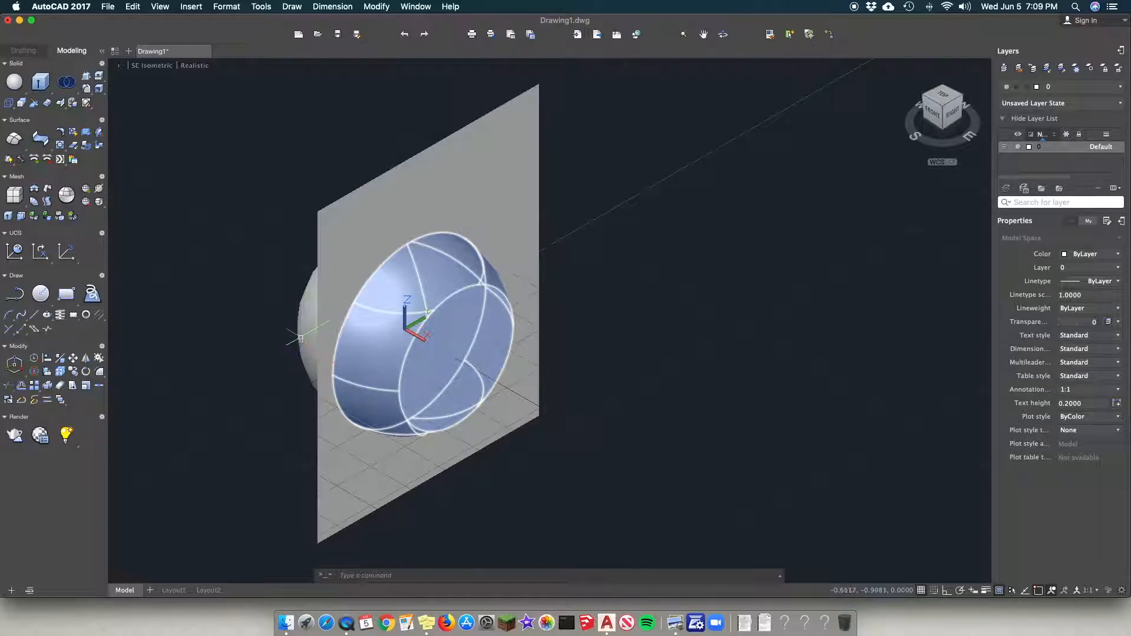
{"action": "key", "text": "Delete"}
{"action": "left_click", "coordinate": [204, 366]}
{"action": "left_click", "coordinate": [297, 332]}
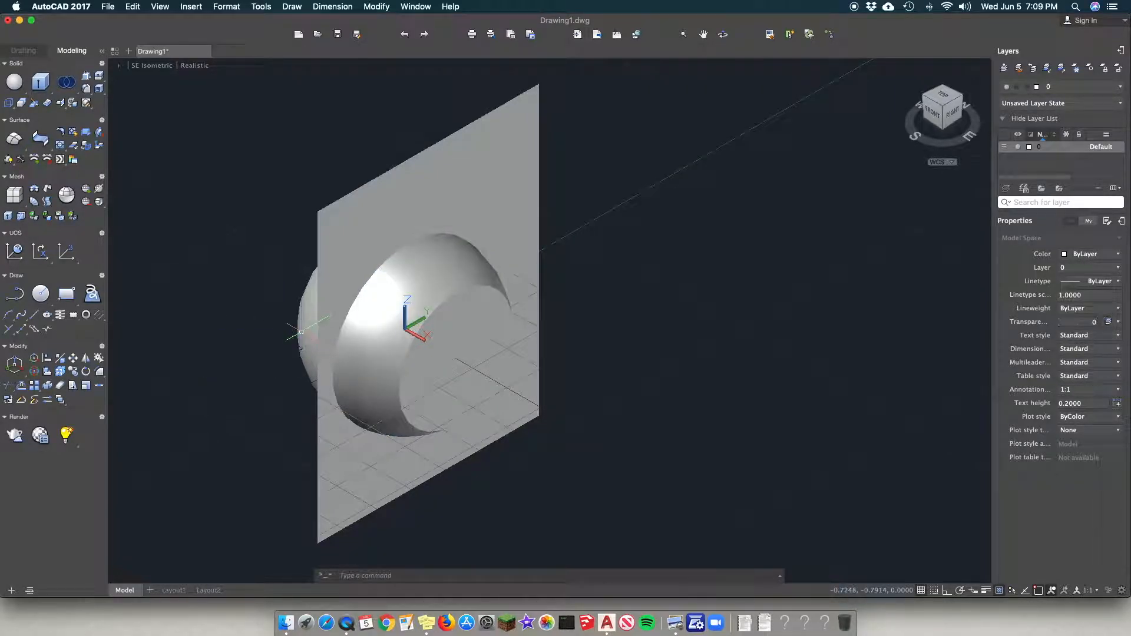
{"action": "left_click", "coordinate": [309, 328]}
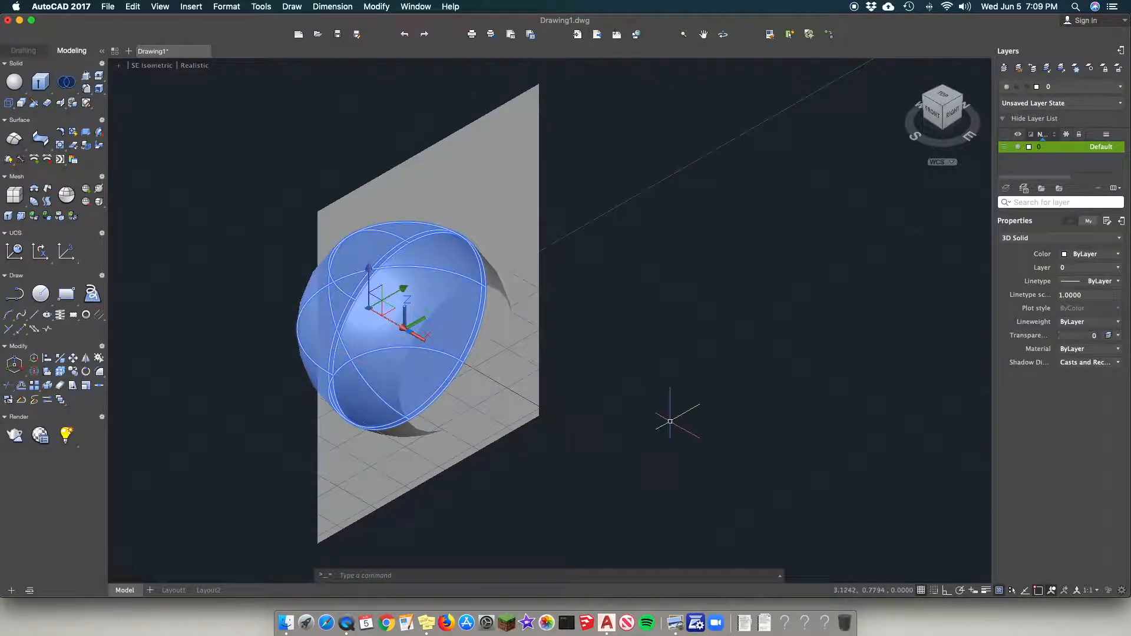
{"action": "left_click", "coordinate": [670, 420]}
{"action": "left_click", "coordinate": [629, 396]}
{"action": "key", "text": "Escape"}
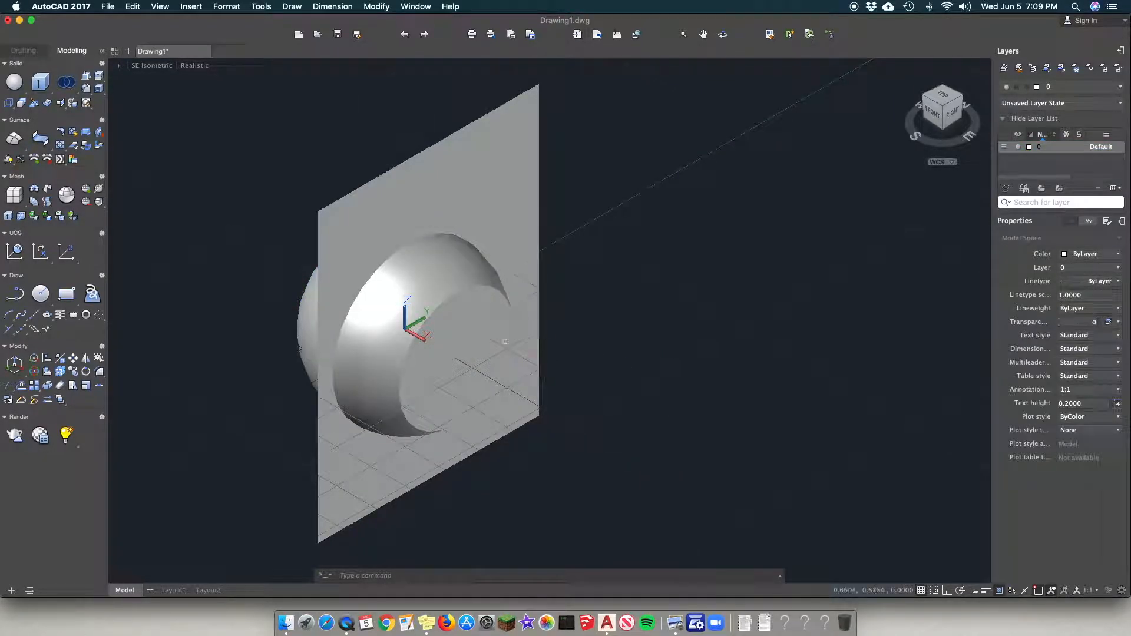
{"action": "left_click", "coordinate": [303, 325]}
{"action": "key", "text": "Escape"}
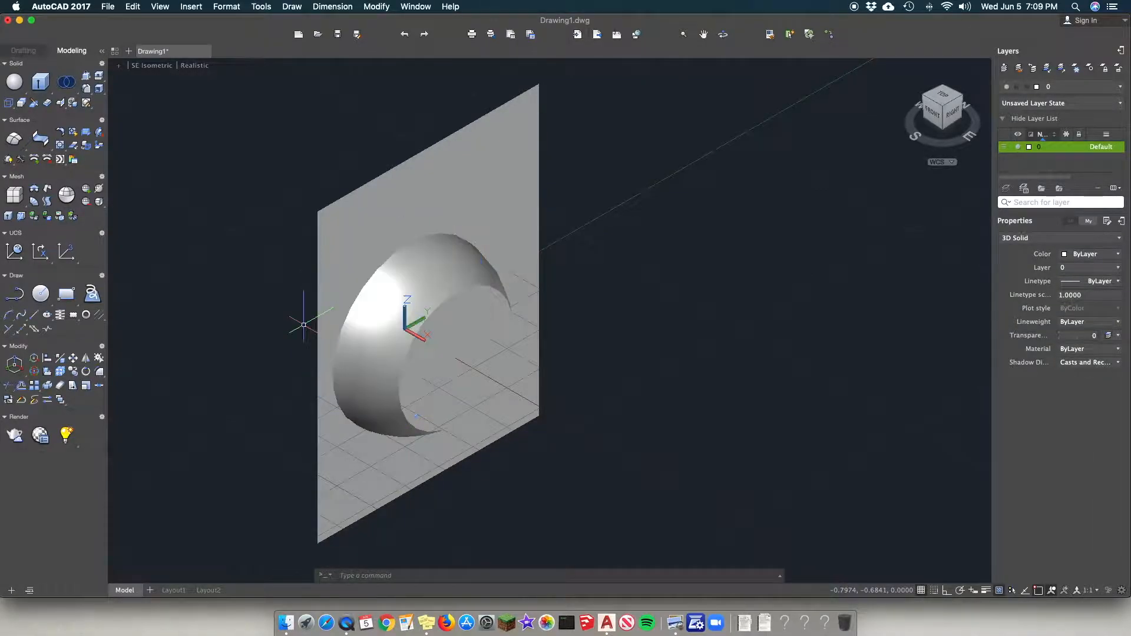
Step: Delete the upper and lower halves of the vertical cutting surface at X .06
{"action": "left_click", "coordinate": [320, 246]}
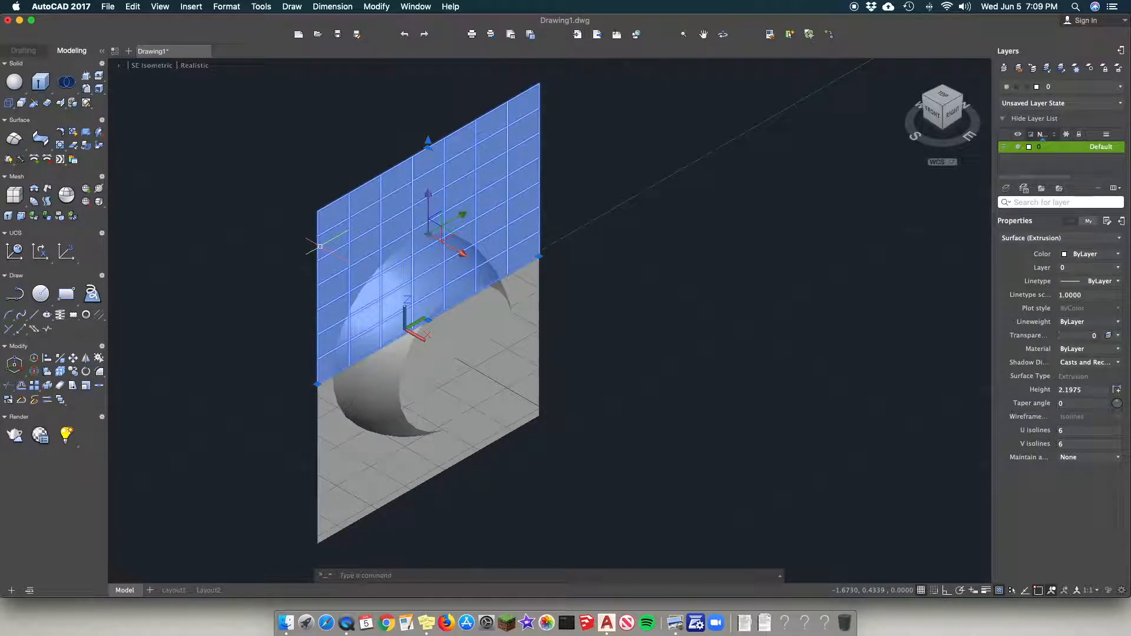
{"action": "key", "text": "Delete"}
{"action": "left_click", "coordinate": [320, 476]}
{"action": "key", "text": "Delete"}
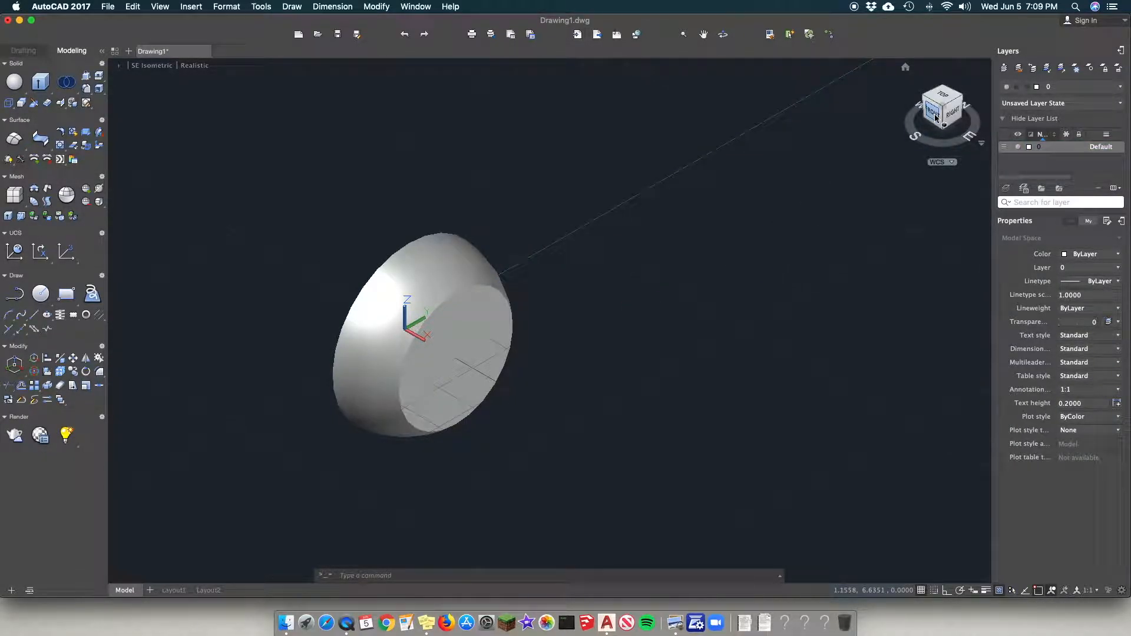
Step: Check the sliced solid in the Front view and switch to the SW Isometric view facing its large flat cut
{"action": "left_click", "coordinate": [152, 65]}
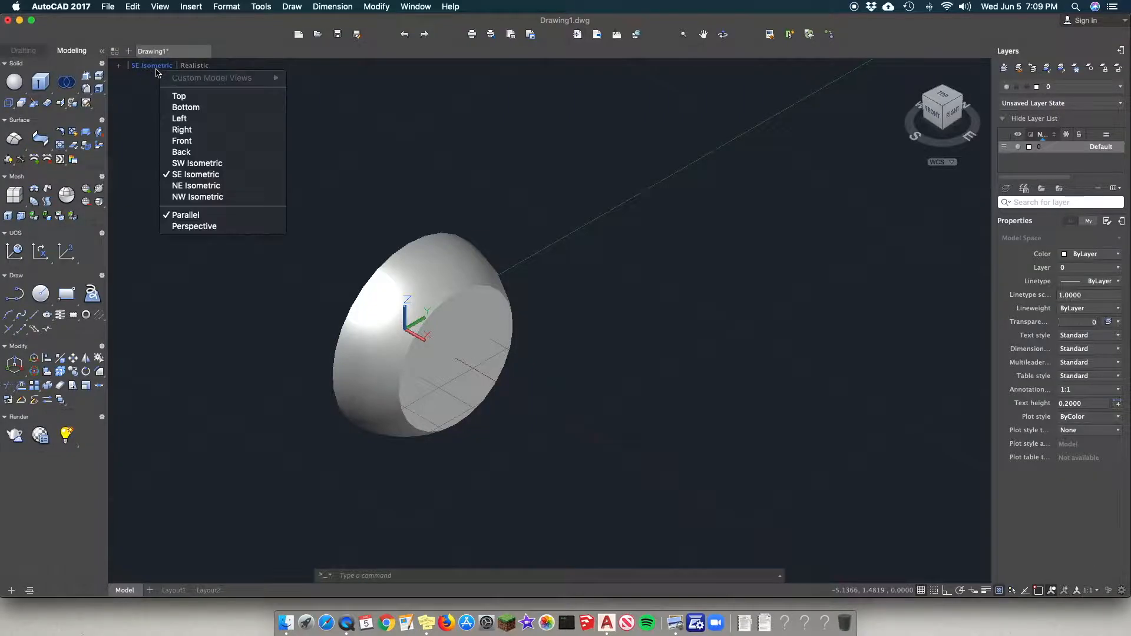
{"action": "left_click", "coordinate": [200, 140]}
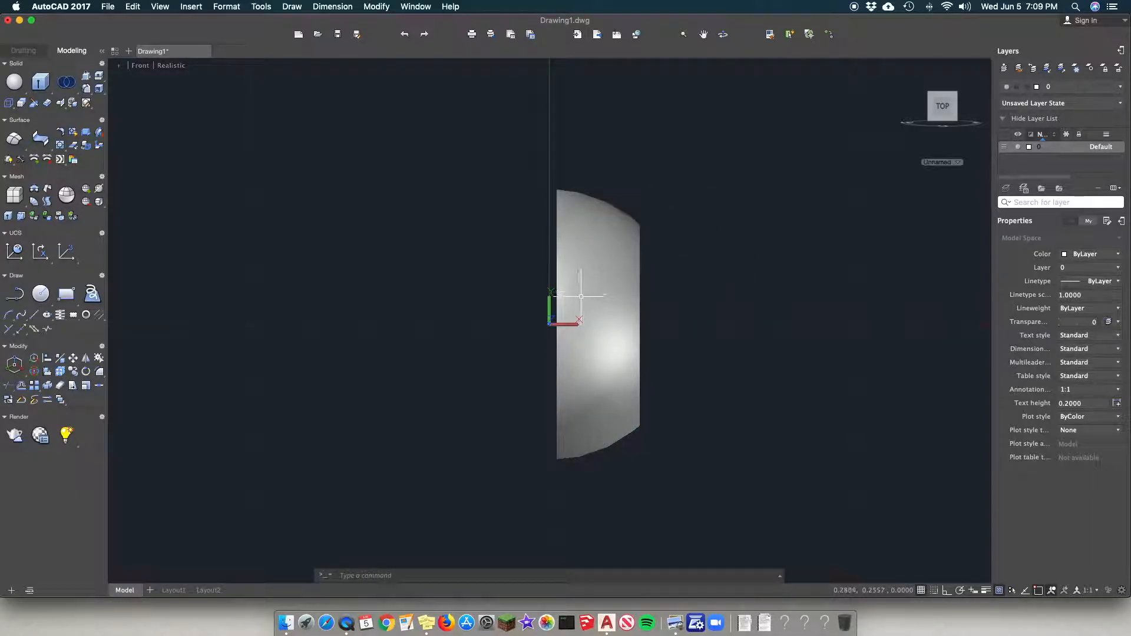
{"action": "left_click", "coordinate": [140, 65]}
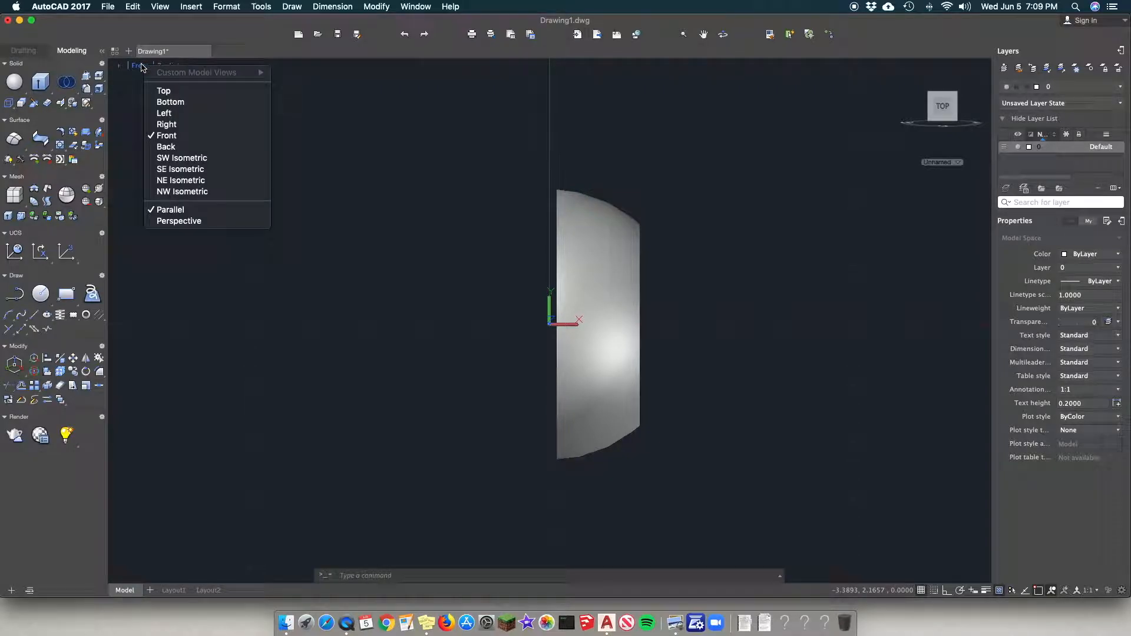
{"action": "left_click", "coordinate": [171, 158]}
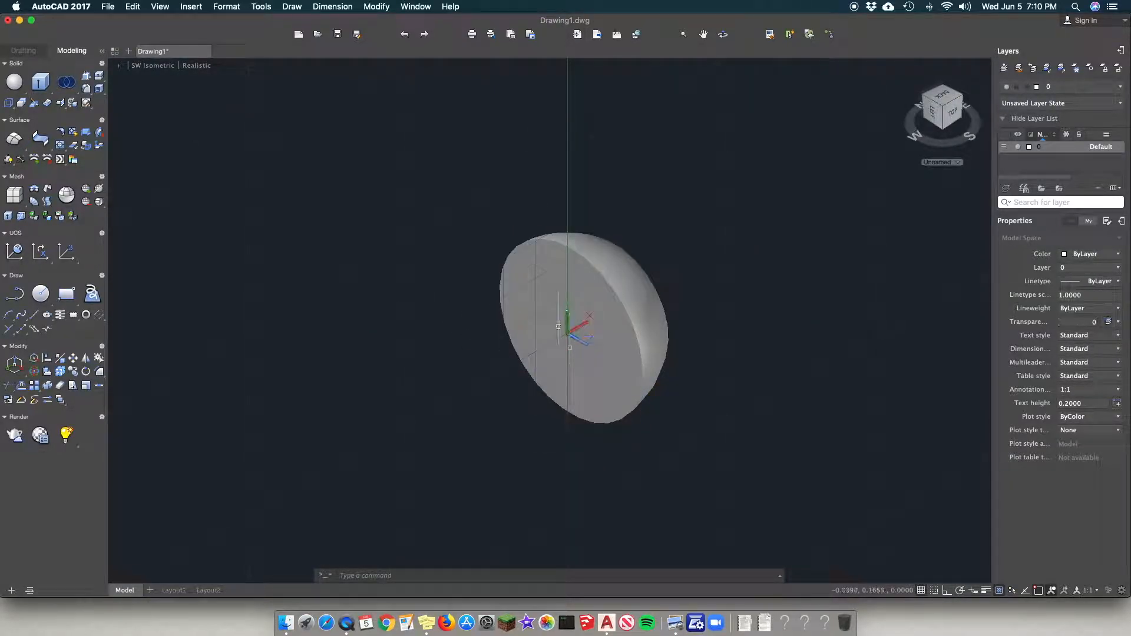
{"action": "left_click", "coordinate": [589, 347]}
{"action": "key", "text": "Escape"}
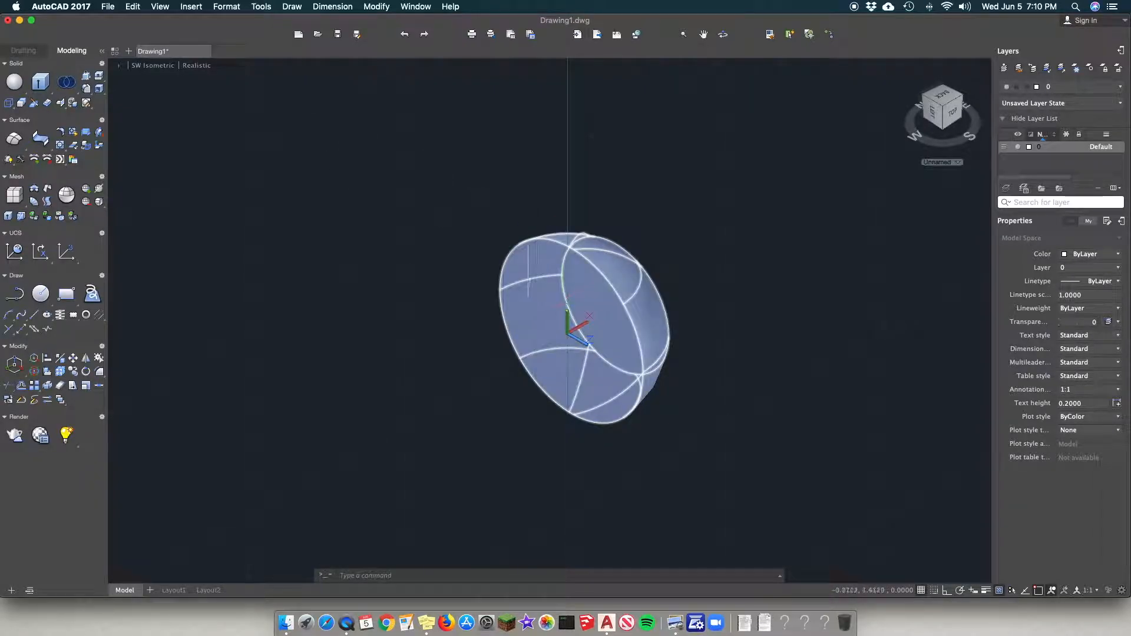
Step: Align a new UCS to the large flat circular face of the sliced solid, accepting the default orientation
{"action": "left_click", "coordinate": [261, 6]}
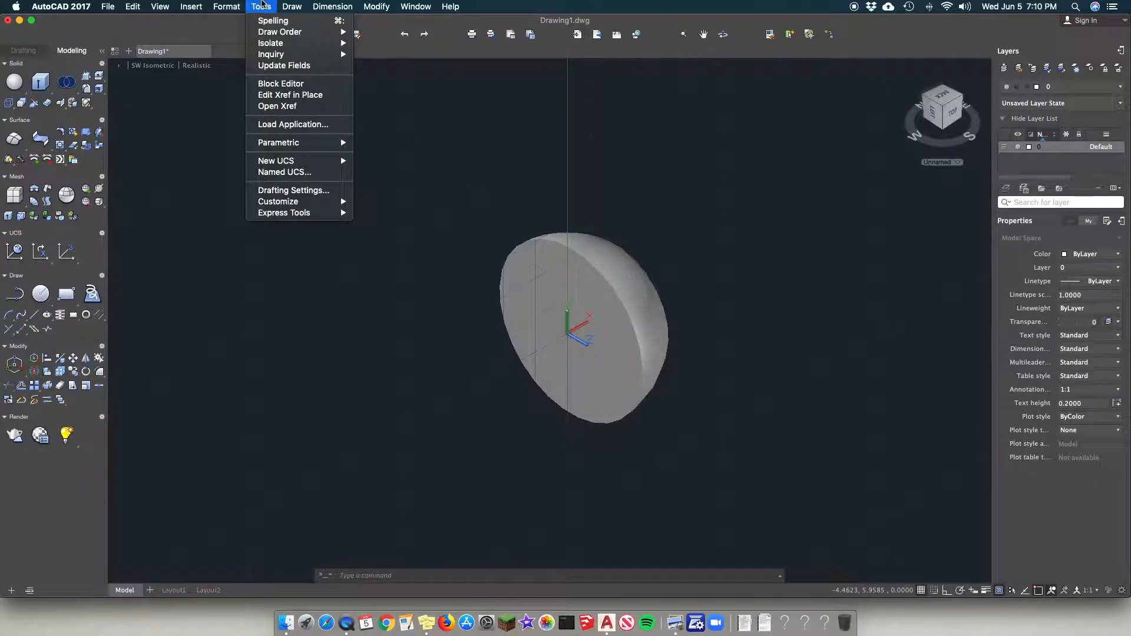
{"action": "mouse_move", "coordinate": [307, 162]}
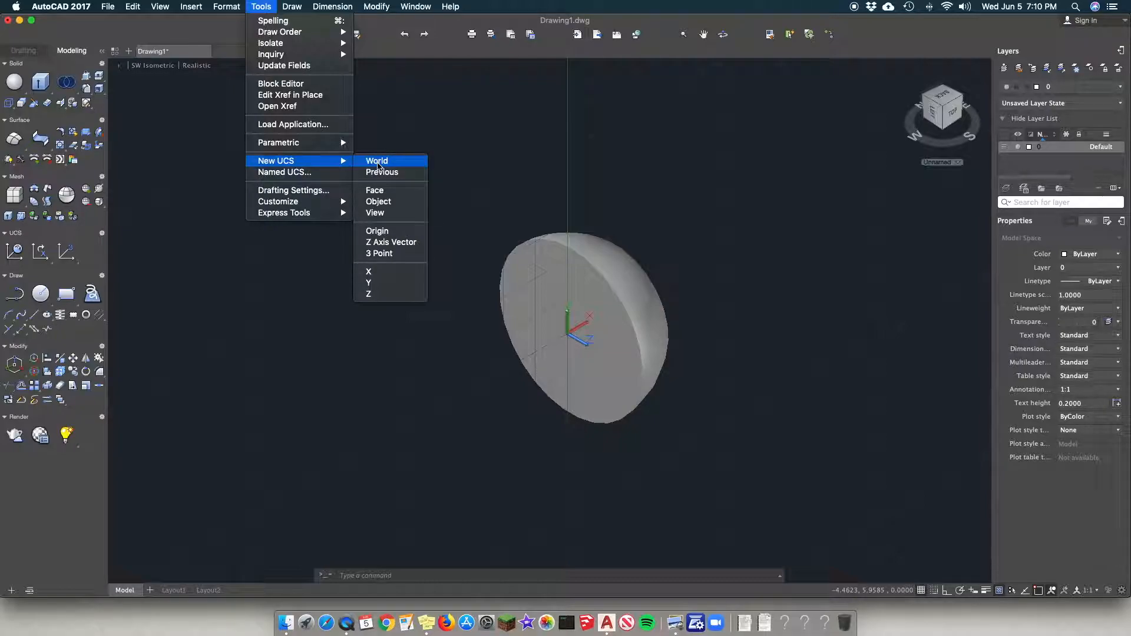
{"action": "left_click", "coordinate": [381, 193]}
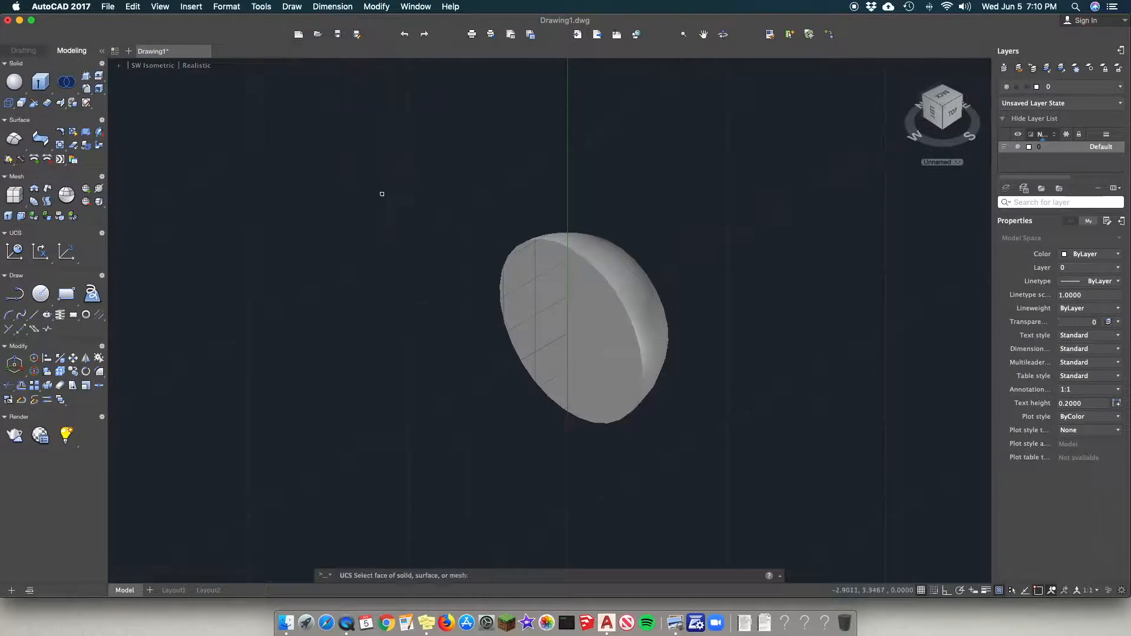
{"action": "left_click", "coordinate": [595, 314]}
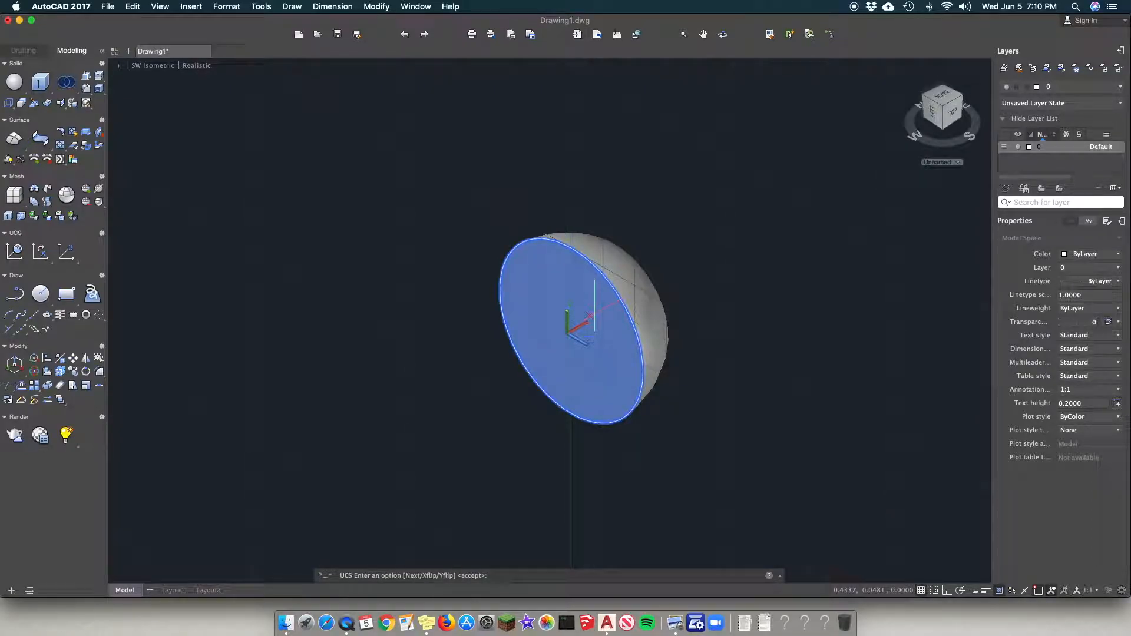
{"action": "key", "text": "Return"}
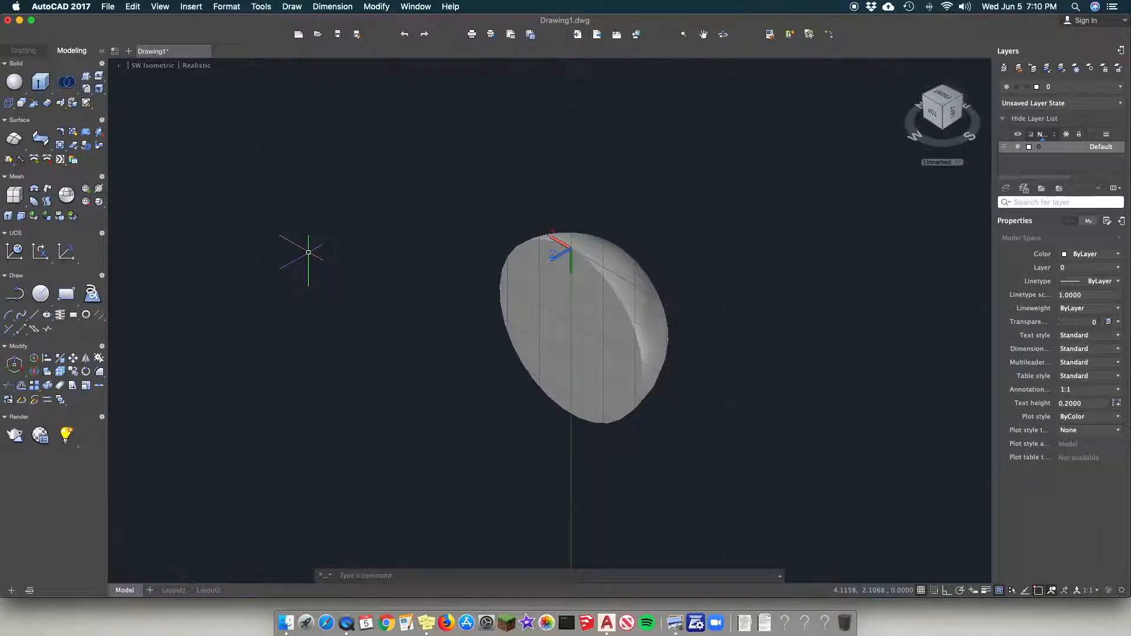
Step: Create a cylinder at the center of the large flat circular face with a height of -.4 into the solid
{"action": "type", "text": "cyl"}
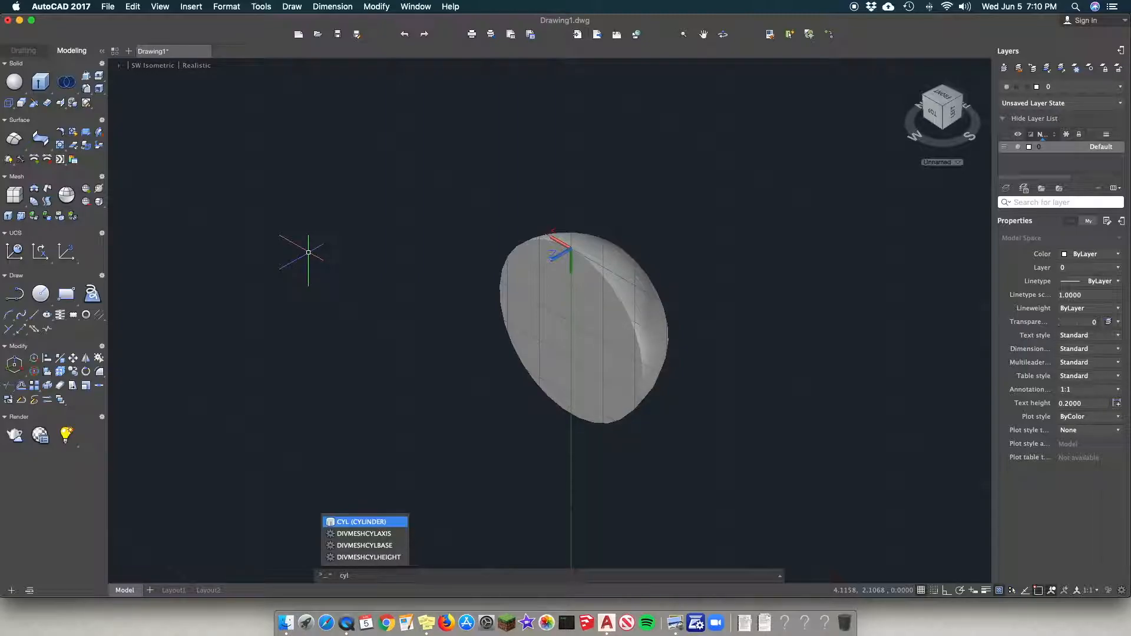
{"action": "key", "text": "Return"}
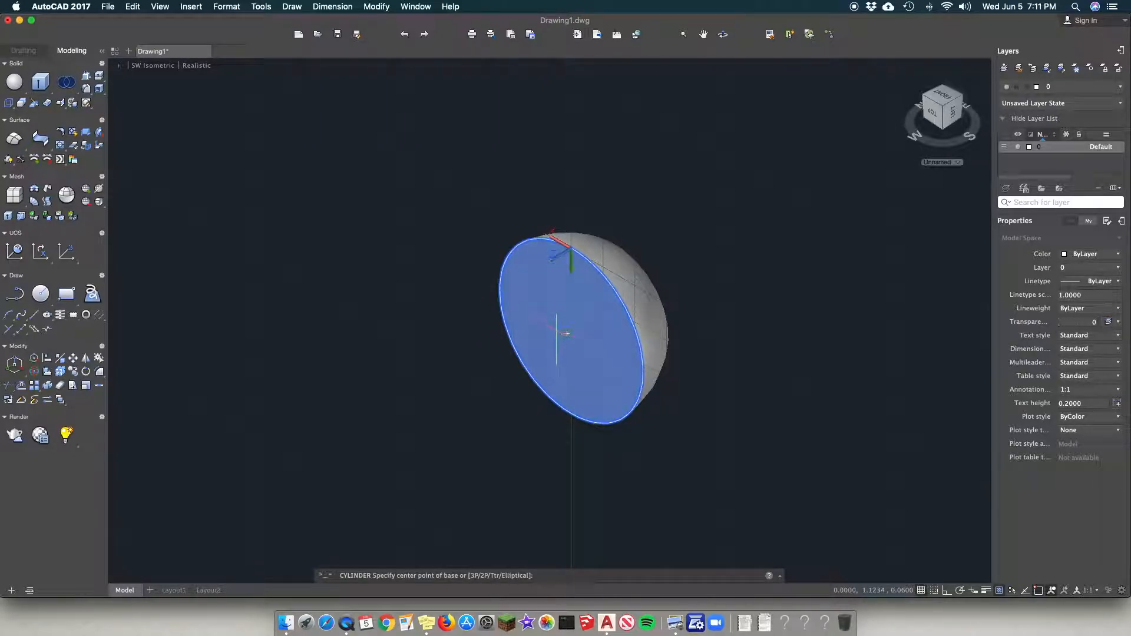
{"action": "left_click", "coordinate": [565, 334]}
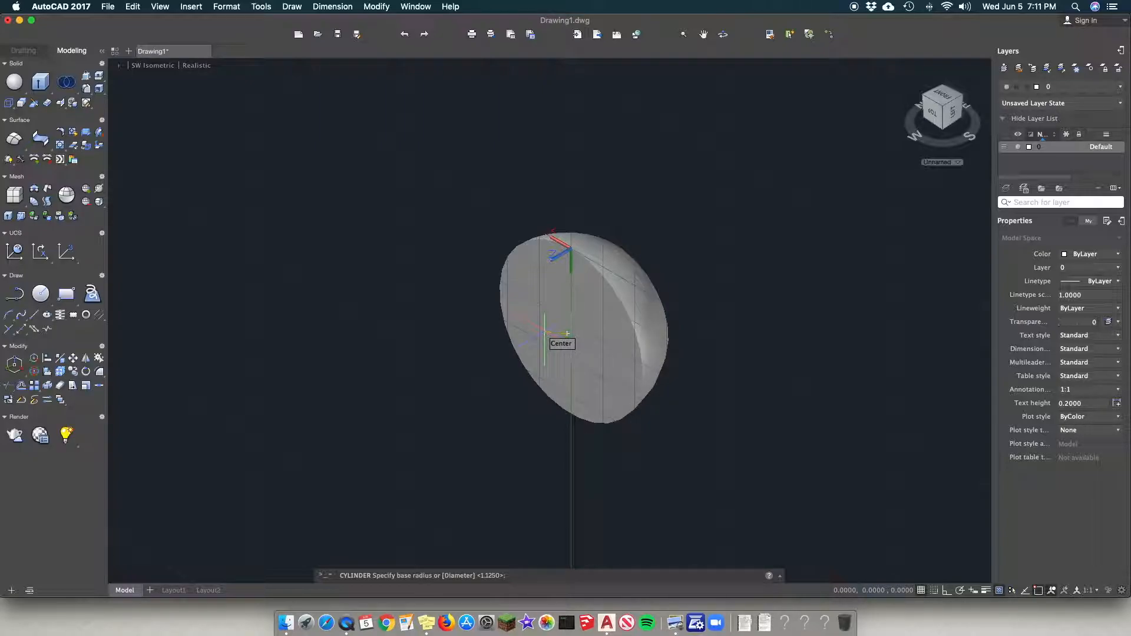
{"action": "key", "text": "Return"}
{"action": "key", "text": "Return"}
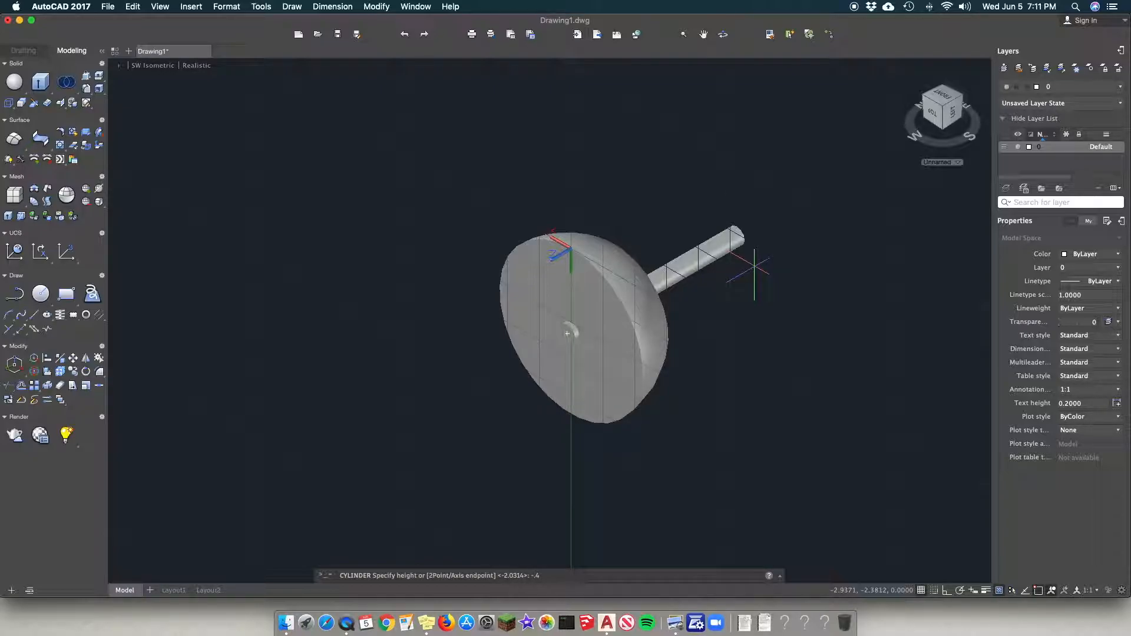
{"action": "key", "text": "Return"}
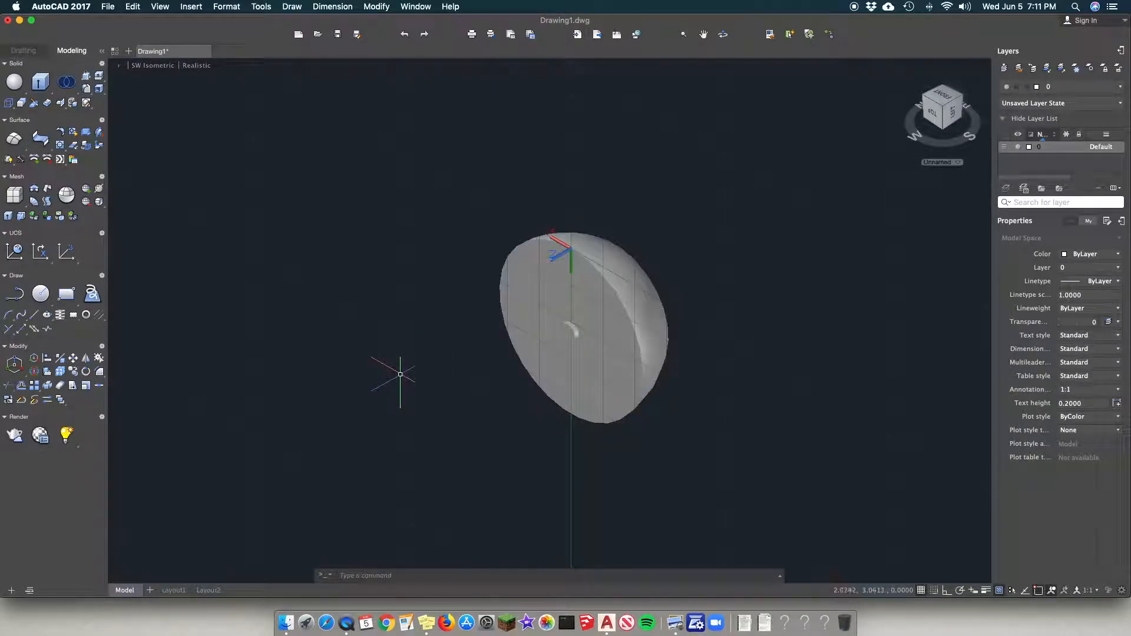
Step: Subtract the small center cylinder from the sliced solid to form a blind hole in the large flat face
{"action": "type", "text": "subtract"}
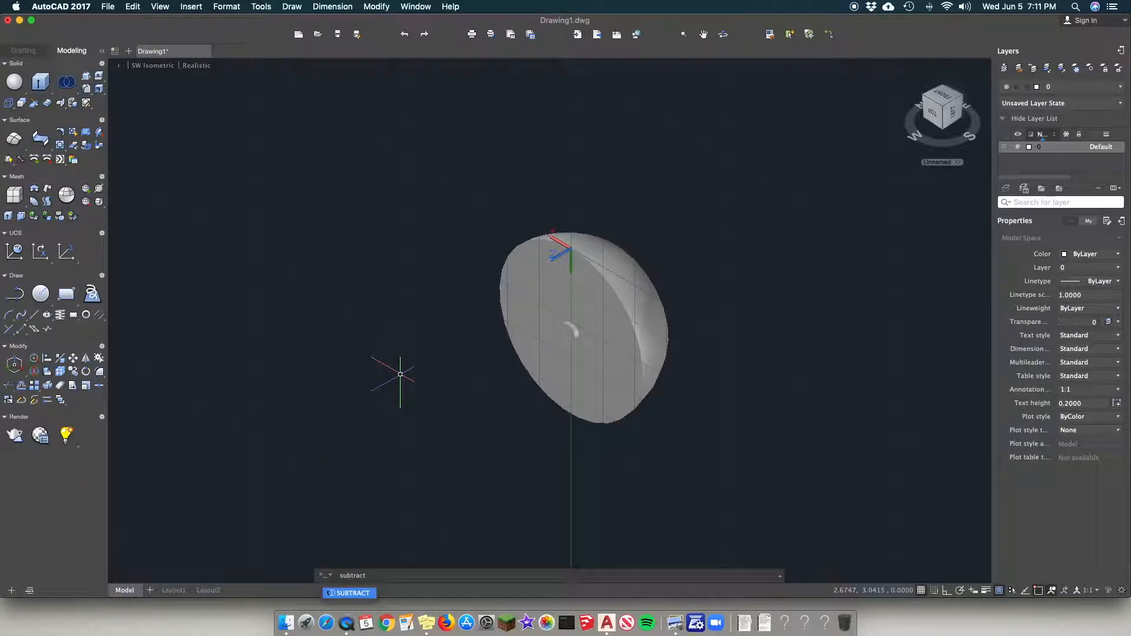
{"action": "key", "text": "Return"}
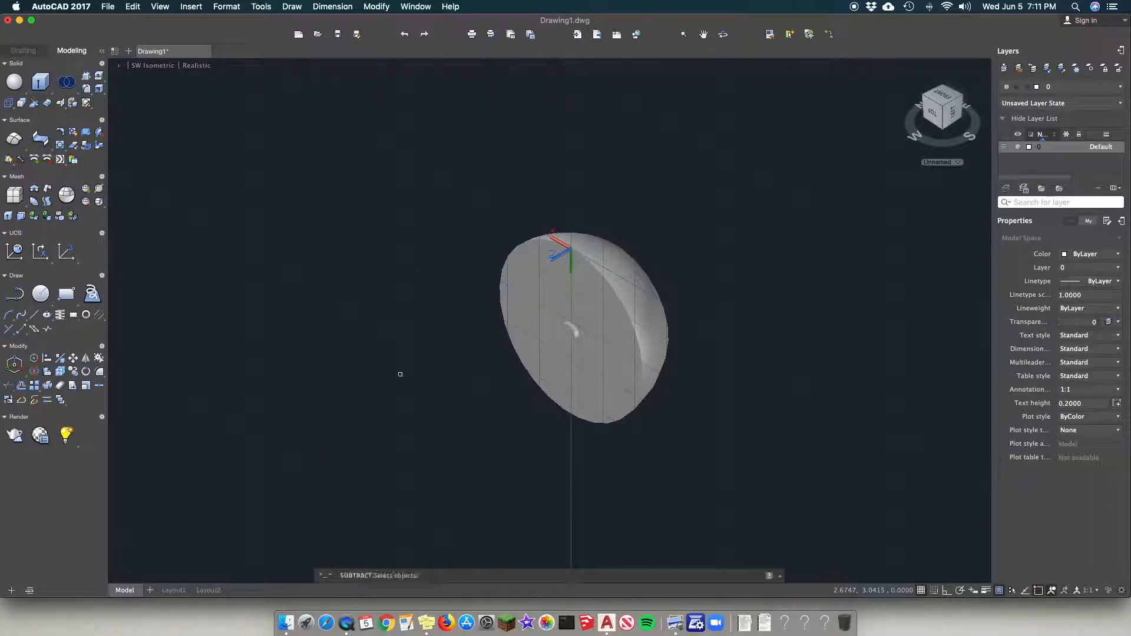
{"action": "left_click", "coordinate": [517, 267]}
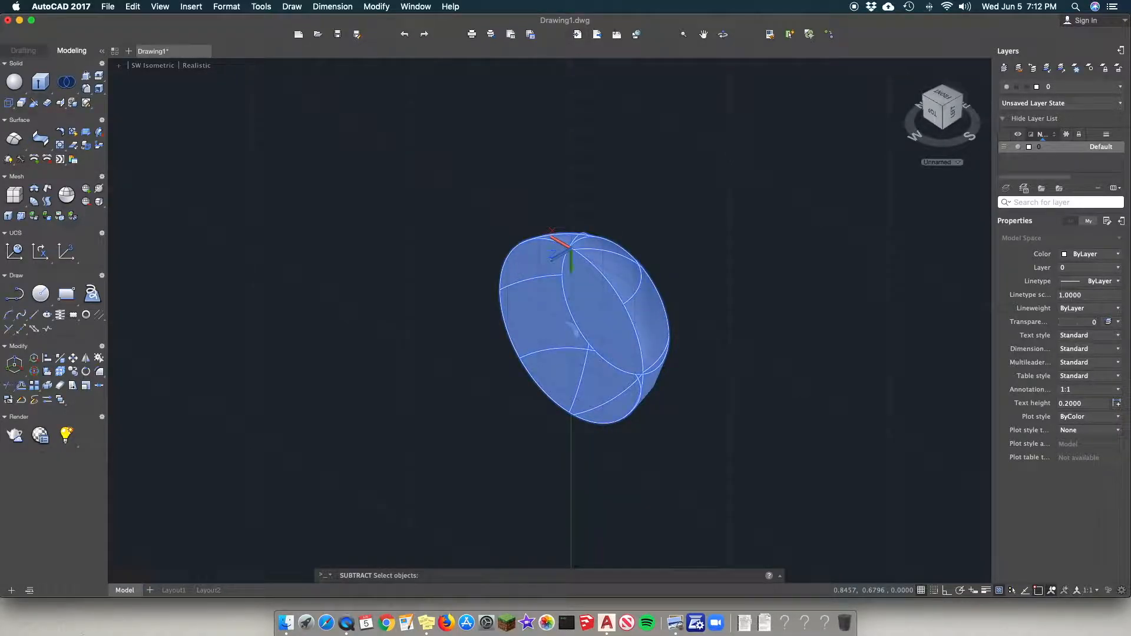
{"action": "key", "text": "Return"}
{"action": "left_click", "coordinate": [565, 335]}
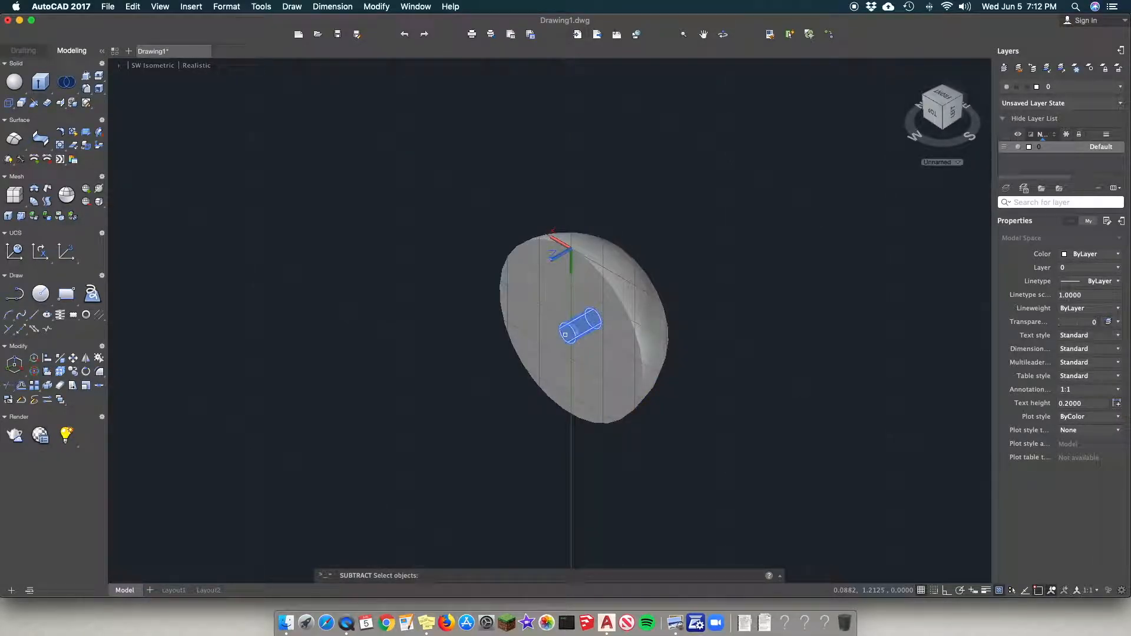
{"action": "key", "text": "Return"}
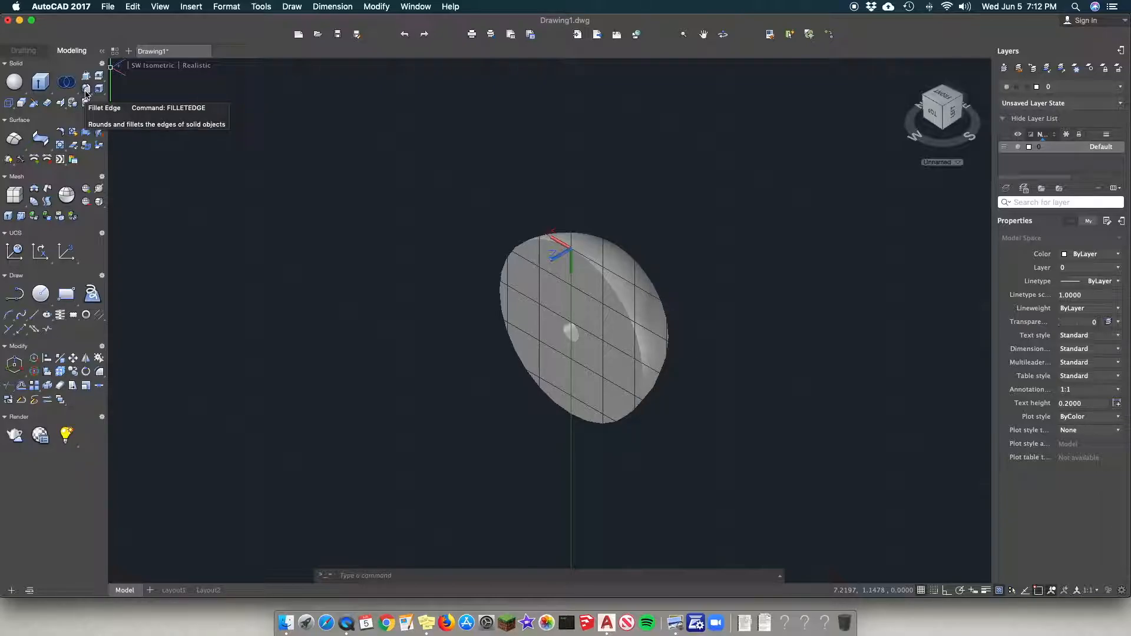
Step: Fillet the outer circular edge of the large flat face with a 0.2 radius and check it with the grid hidden
{"action": "type", "text": "filletedge"}
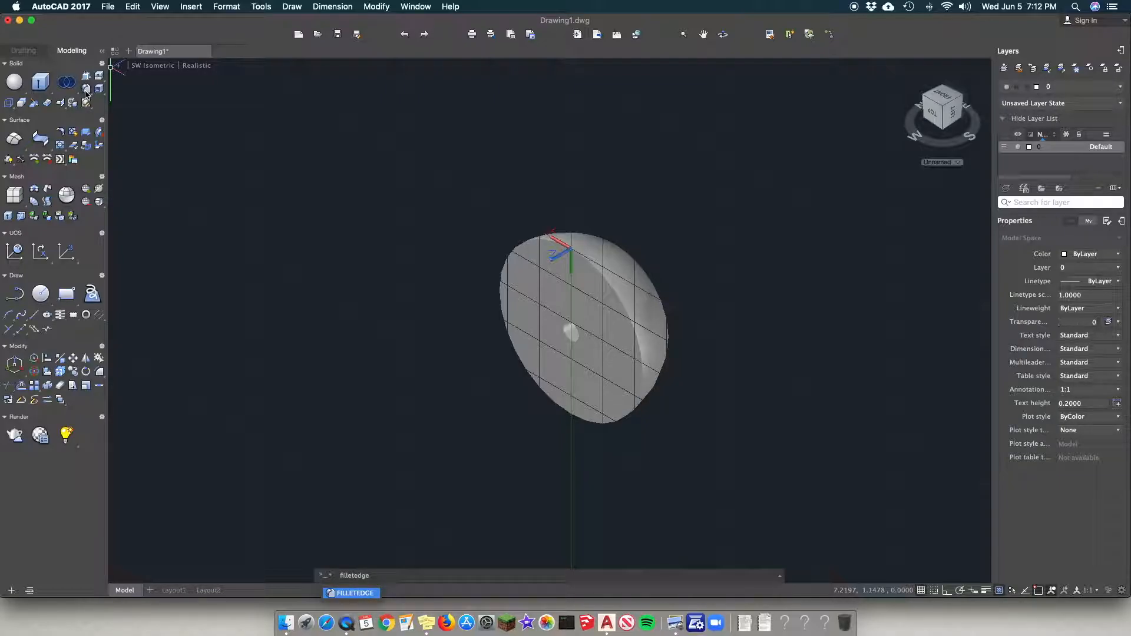
{"action": "key", "text": "Return"}
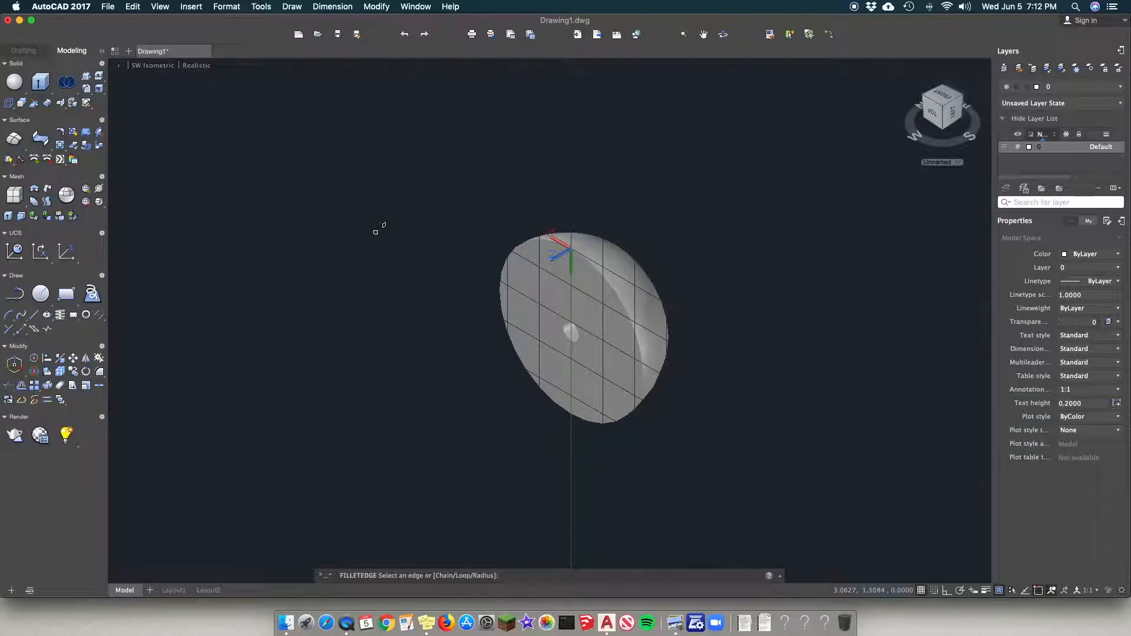
{"action": "key", "text": "Return"}
{"action": "key", "text": "Return"}
{"action": "left_click", "coordinate": [609, 265]}
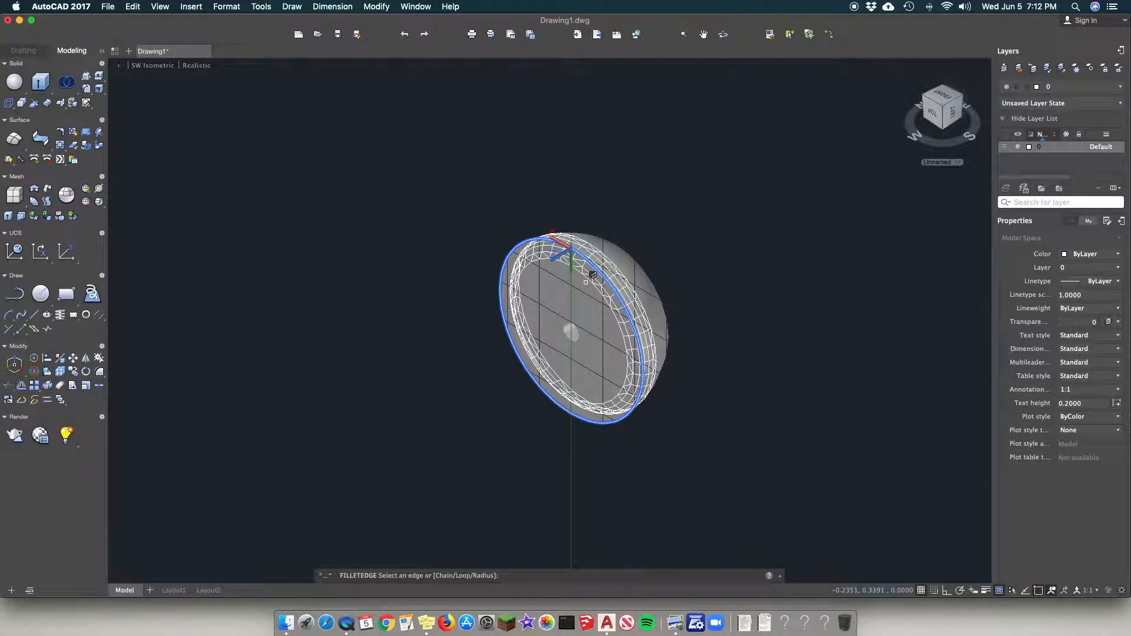
{"action": "key", "text": "Return"}
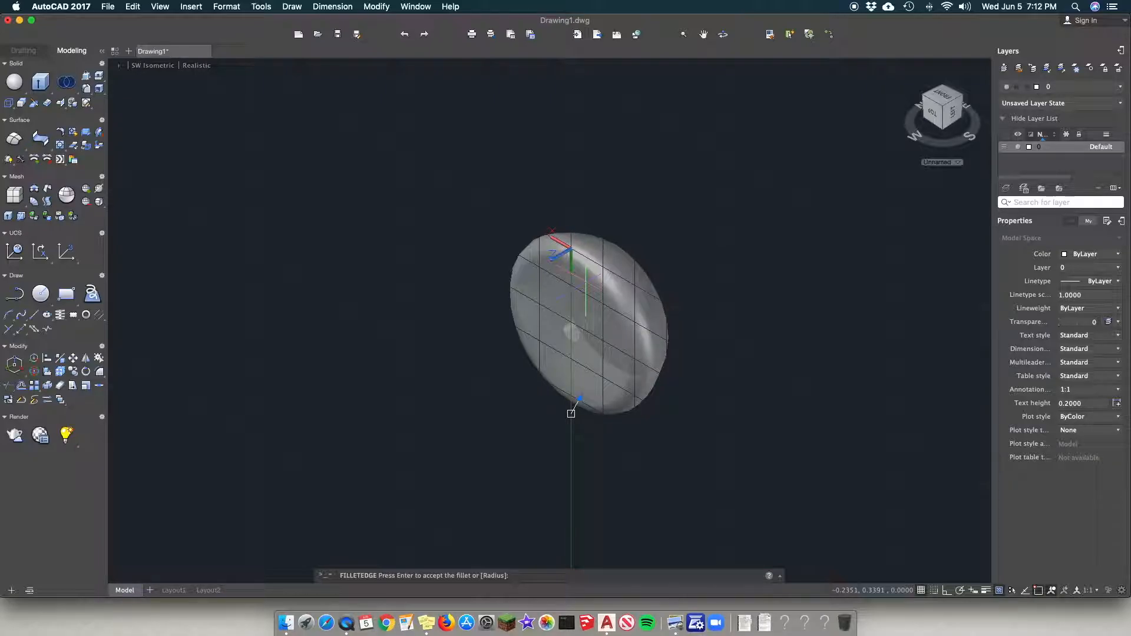
{"action": "key", "text": "Return"}
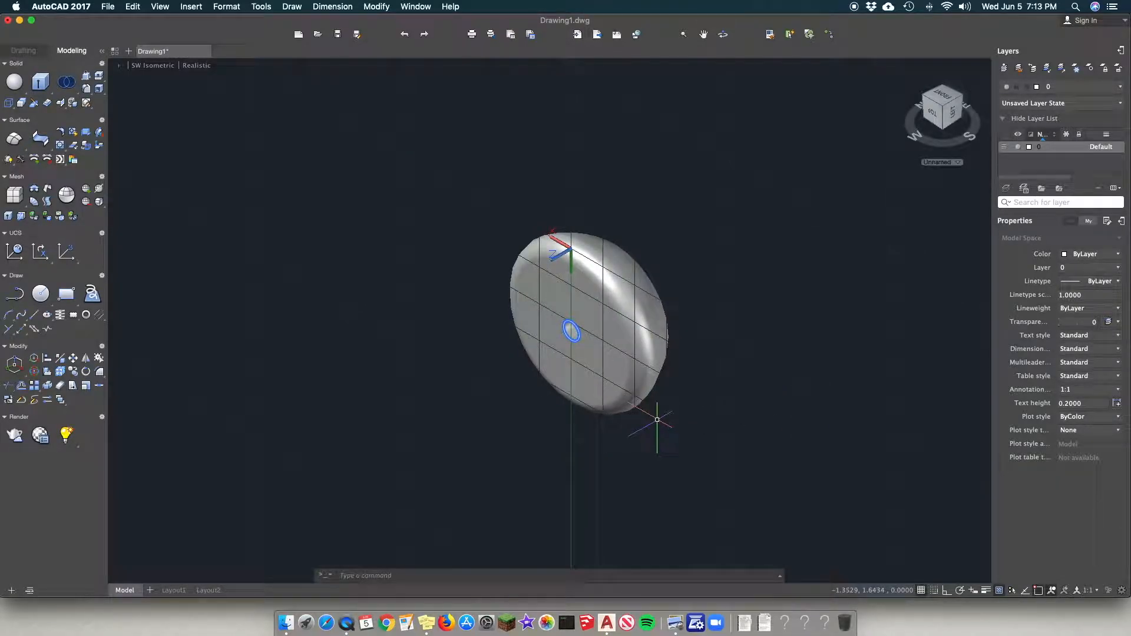
{"action": "left_click", "coordinate": [923, 591]}
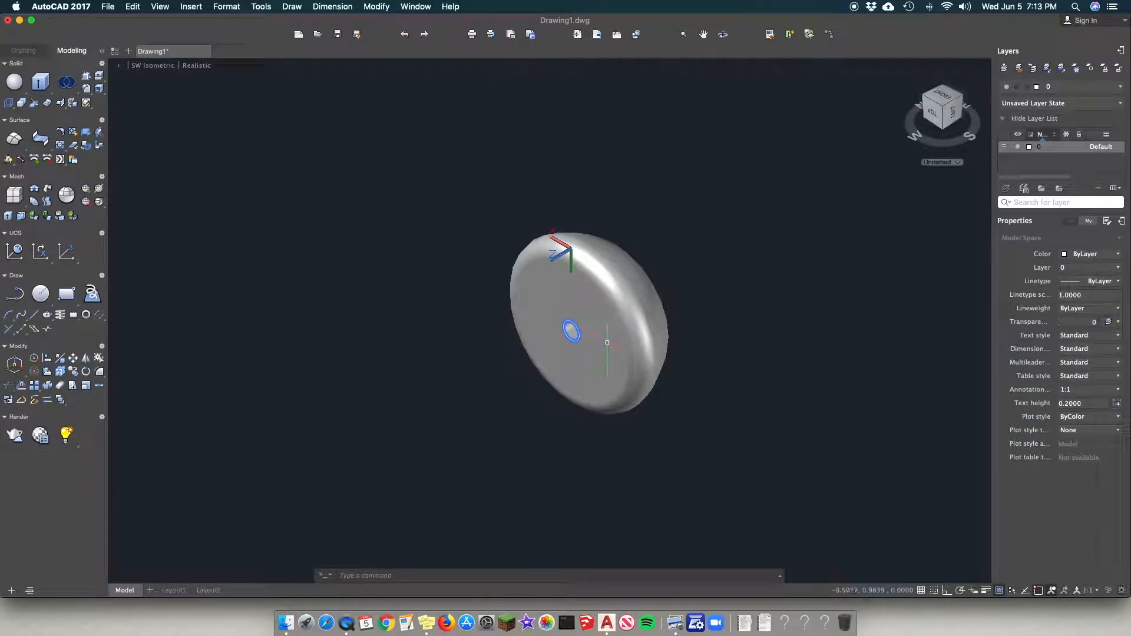
{"action": "left_click", "coordinate": [922, 590]}
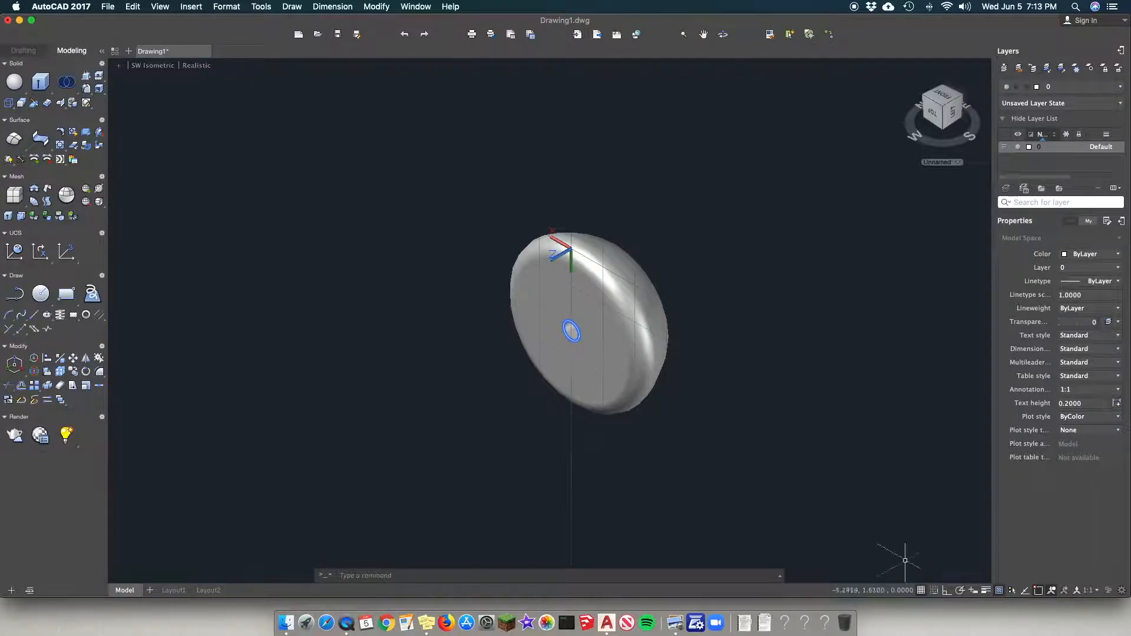
Step: Fillet the circular edge of the smaller flat face with the Fillet Edge command, working in the SE Isometric view
{"action": "left_click", "coordinate": [155, 65]}
{"action": "left_click", "coordinate": [196, 172]}
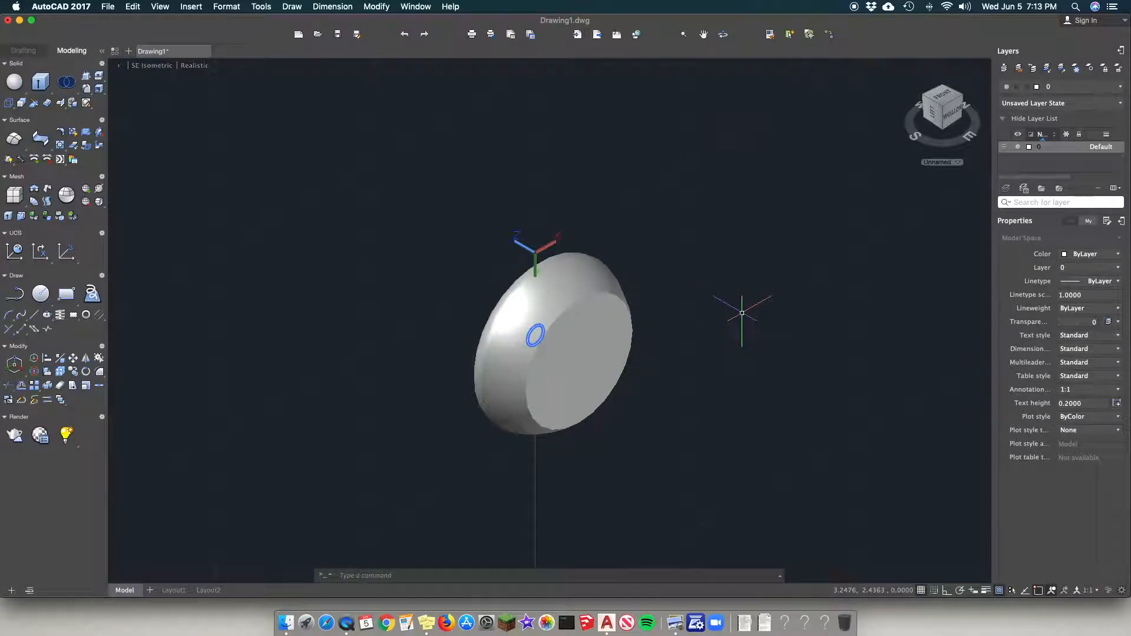
{"action": "type", "text": "filletedge"}
{"action": "key", "text": "Return"}
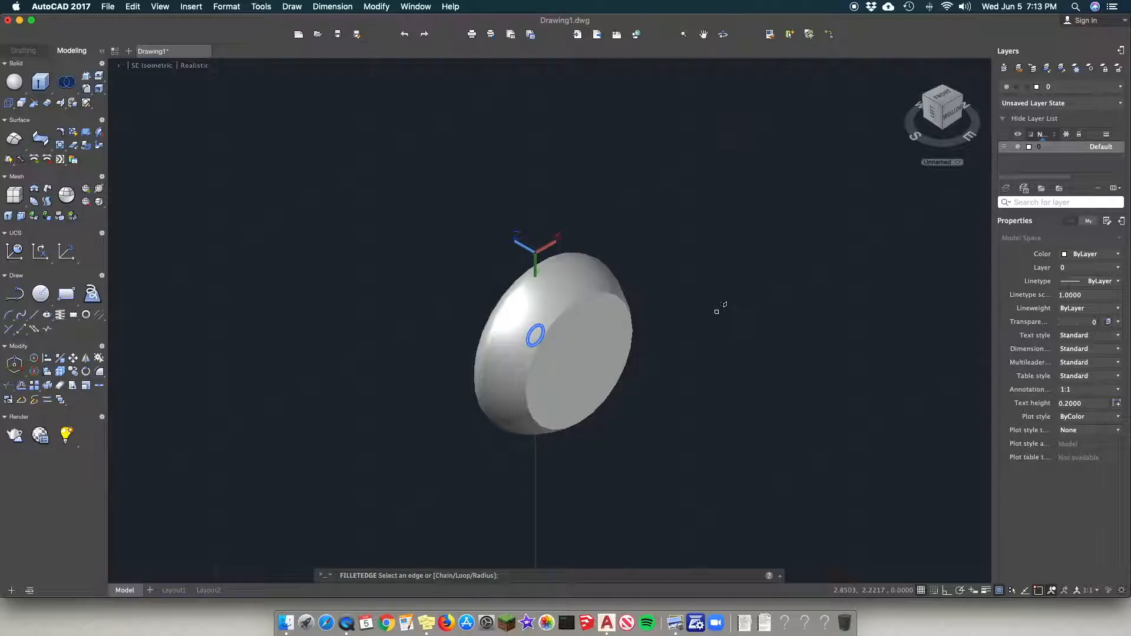
{"action": "key", "text": "Return"}
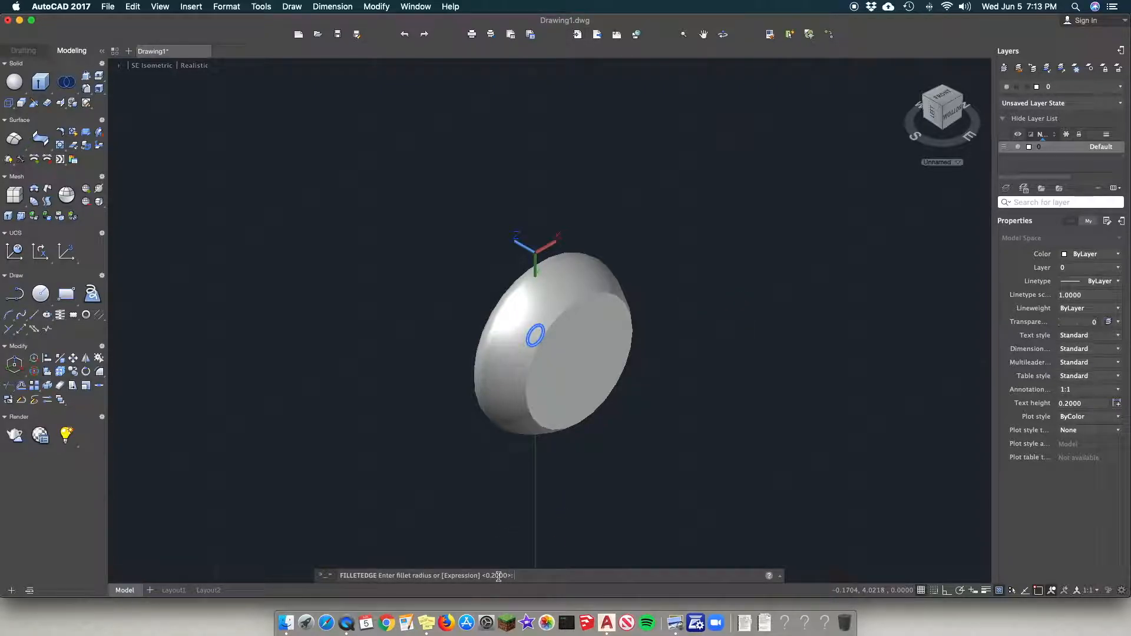
{"action": "key", "text": "Return"}
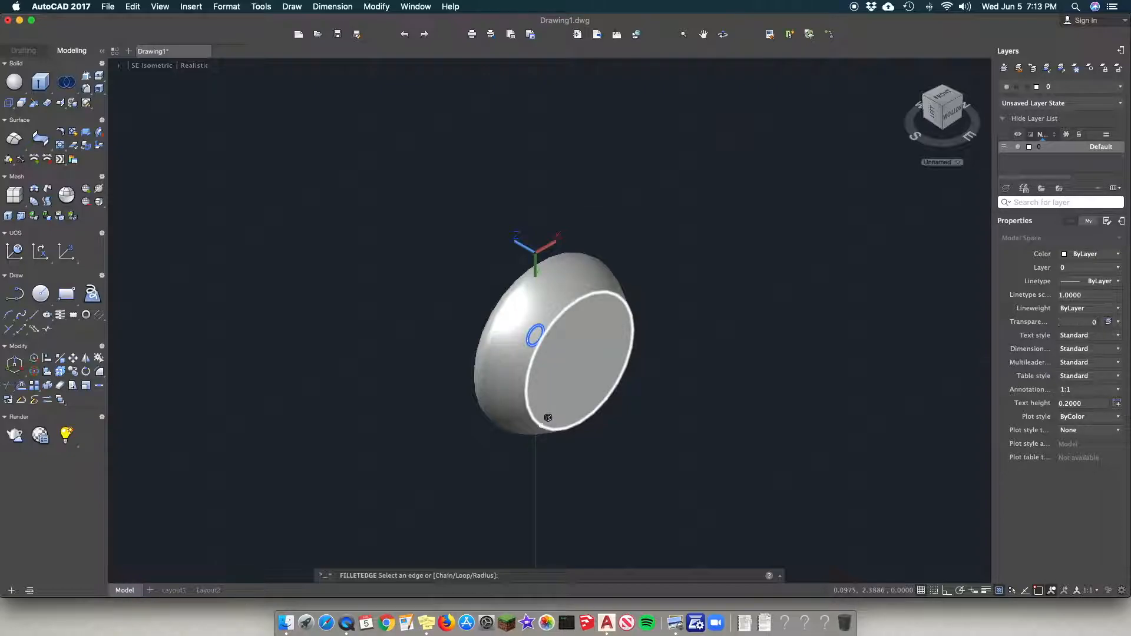
{"action": "left_click", "coordinate": [541, 424]}
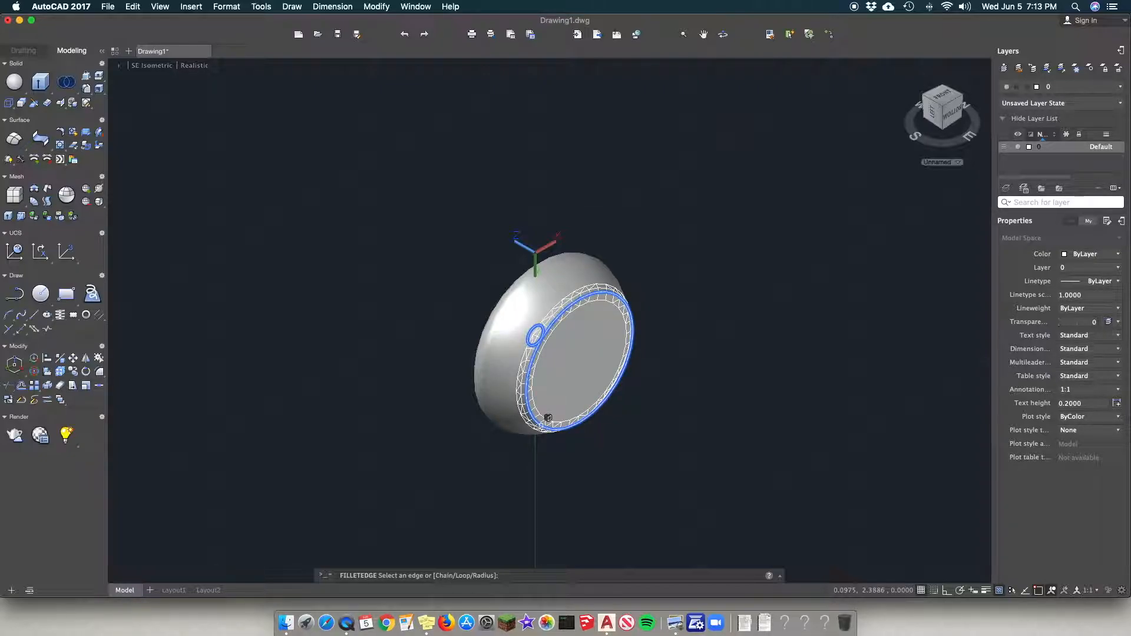
{"action": "key", "text": "Return"}
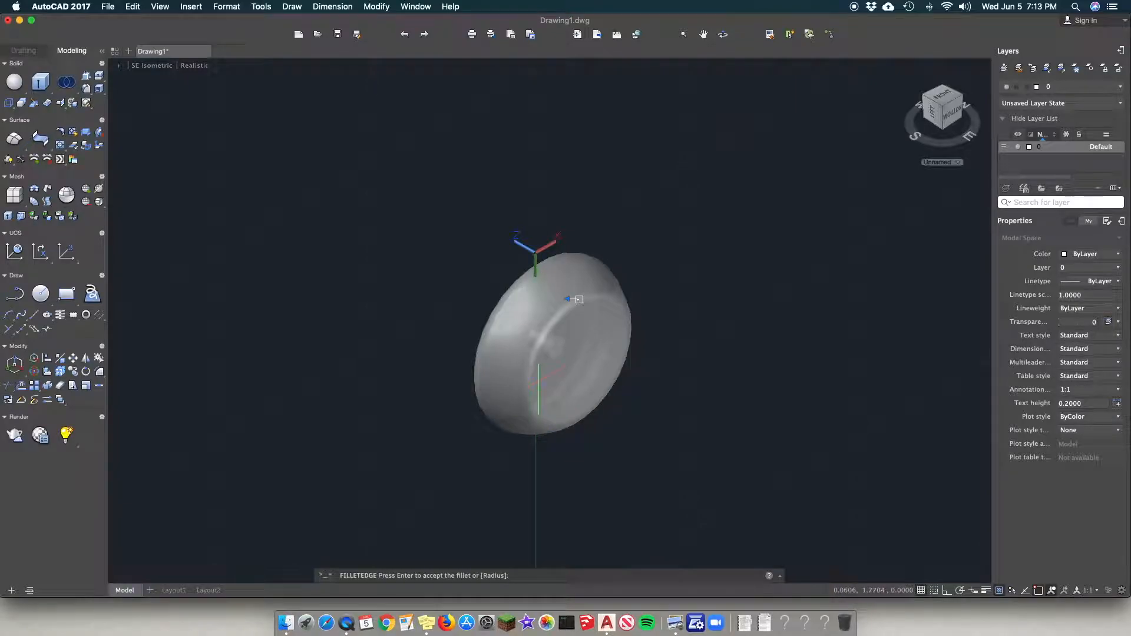
{"action": "key", "text": "Return"}
{"action": "left_click", "coordinate": [533, 388]}
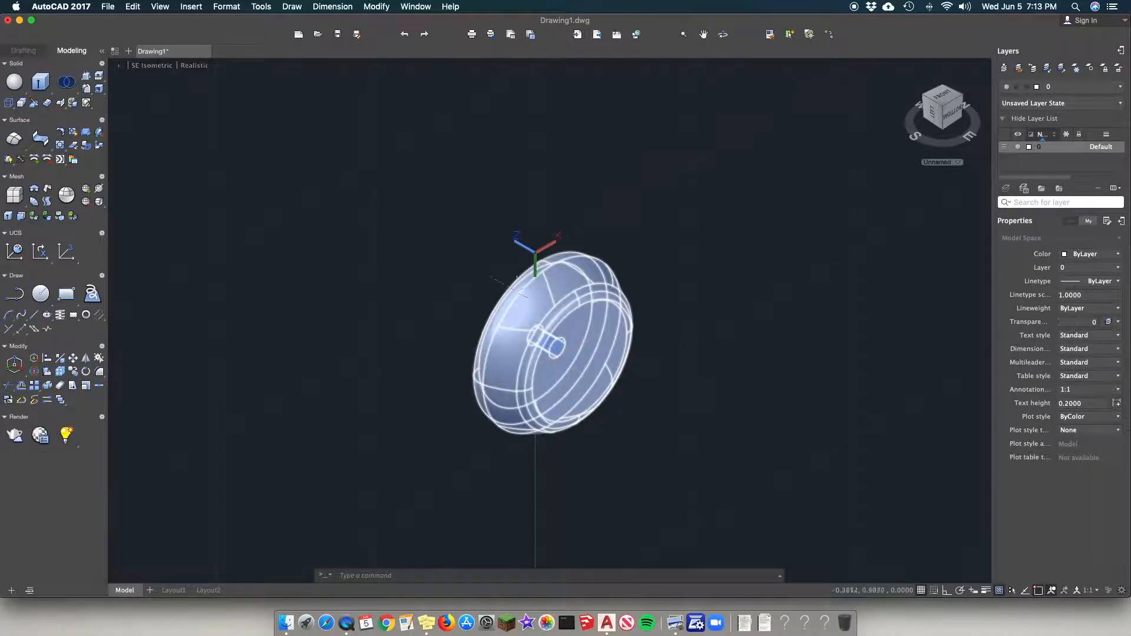
{"action": "key", "text": "Escape"}
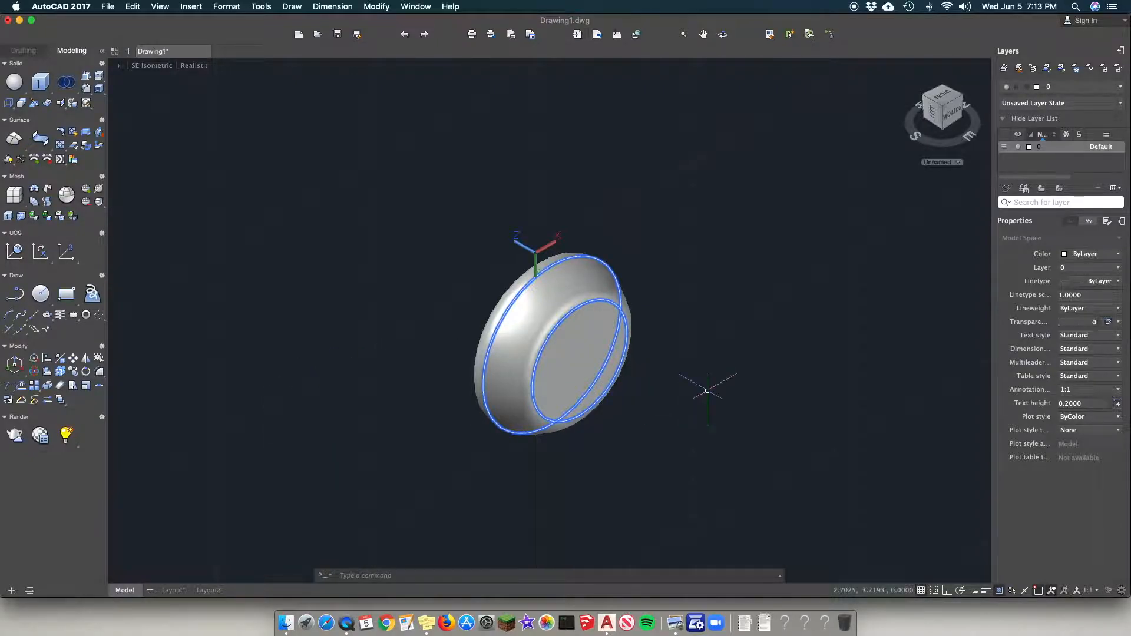
Step: Switch to the Left view facing the solid's large flat face and clear the selection
{"action": "left_click", "coordinate": [400, 222]}
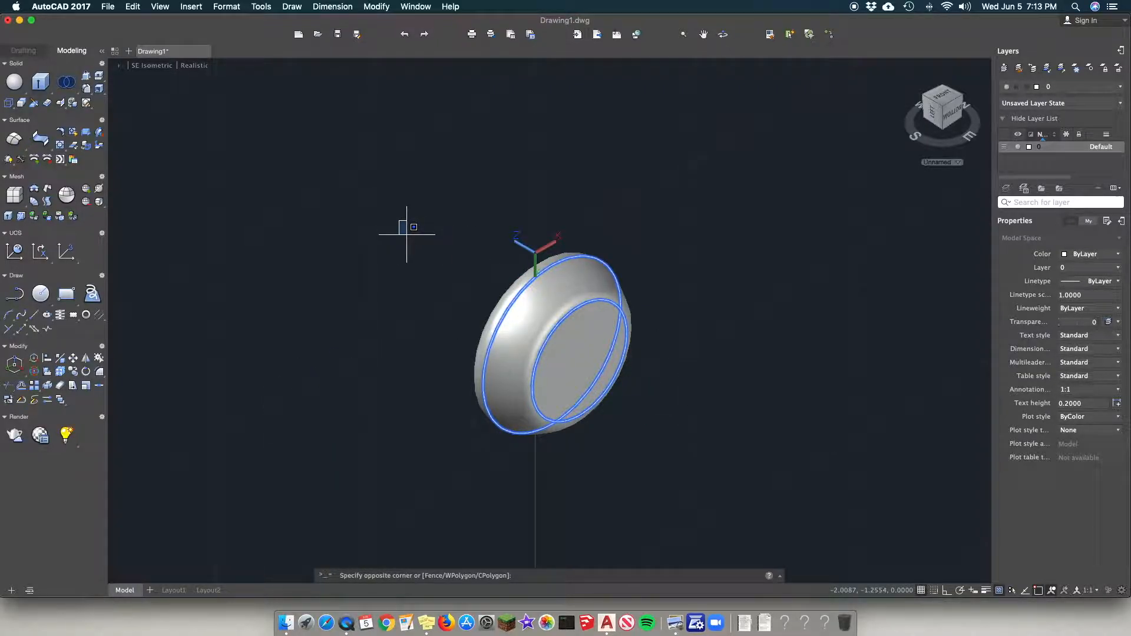
{"action": "left_click", "coordinate": [402, 199]}
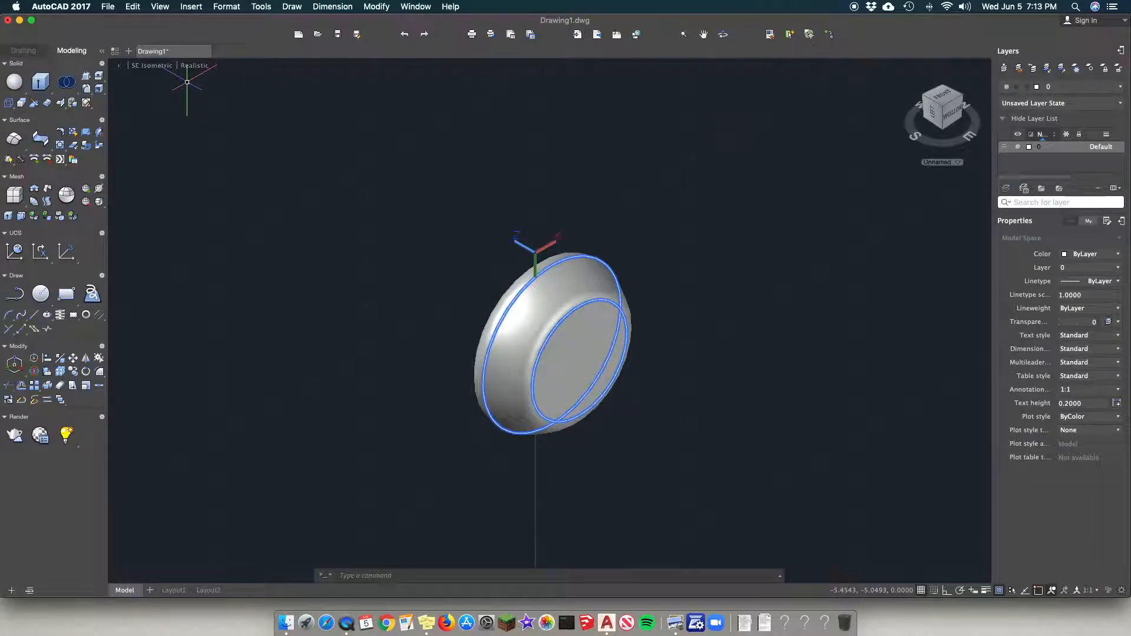
{"action": "left_click", "coordinate": [156, 68]}
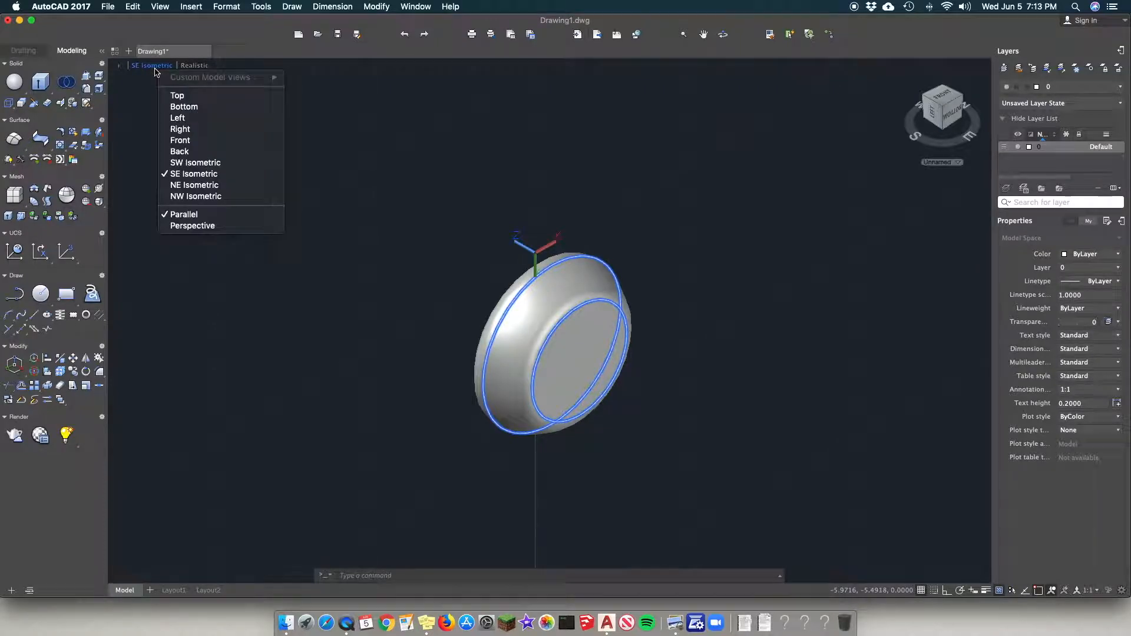
{"action": "left_click", "coordinate": [179, 118]}
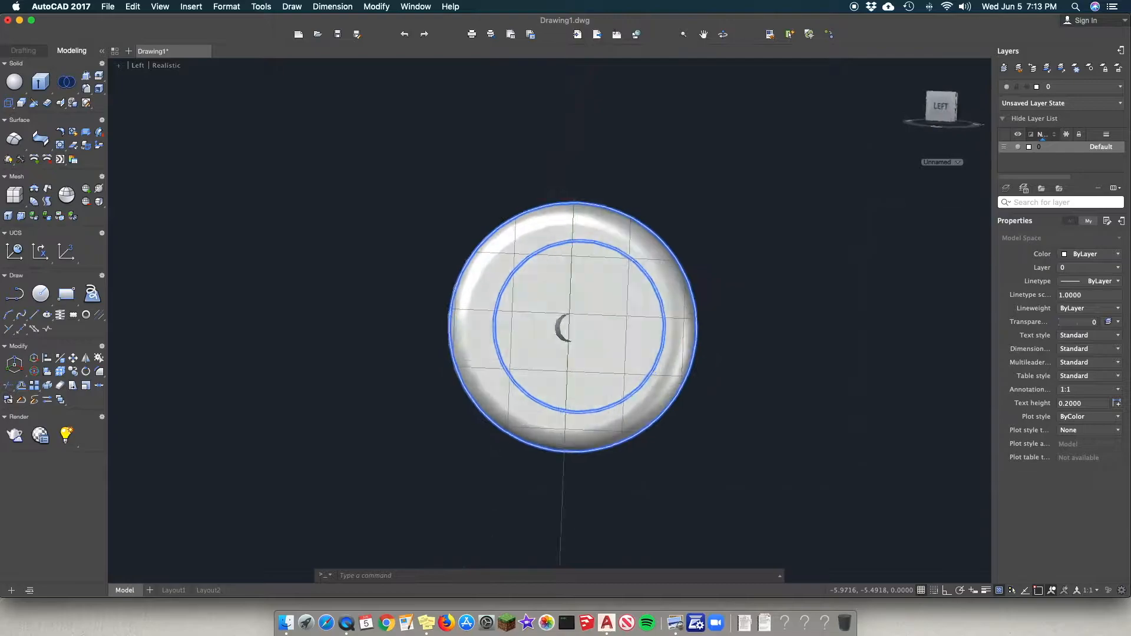
{"action": "left_click", "coordinate": [486, 331]}
{"action": "key", "text": "Escape"}
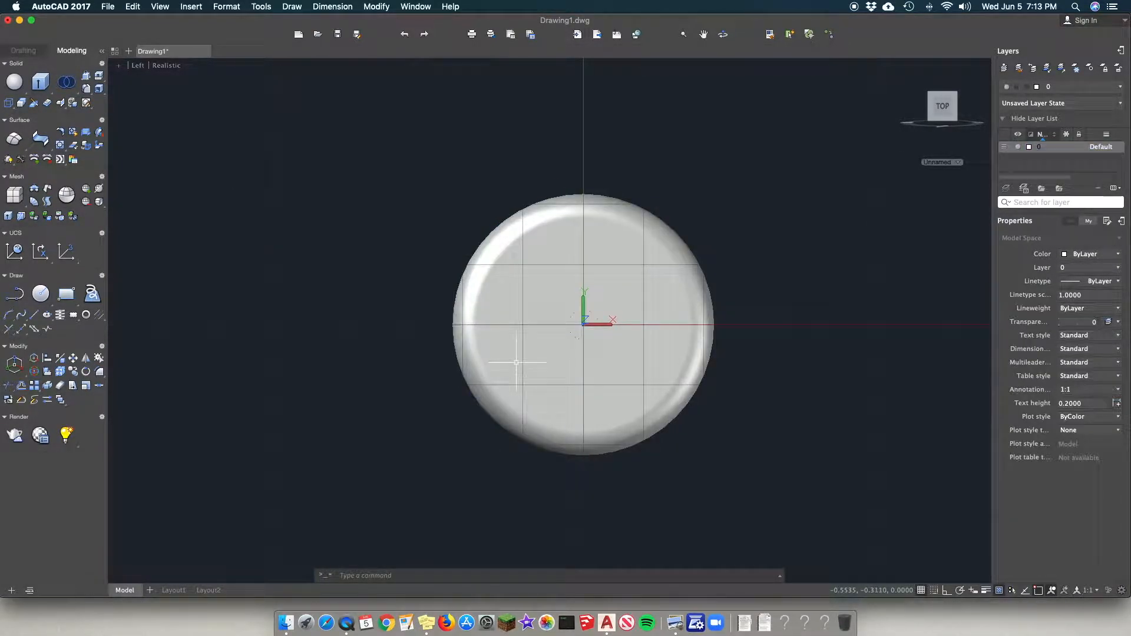
{"action": "left_click", "coordinate": [607, 330]}
{"action": "key", "text": "Escape"}
{"action": "left_click", "coordinate": [616, 328]}
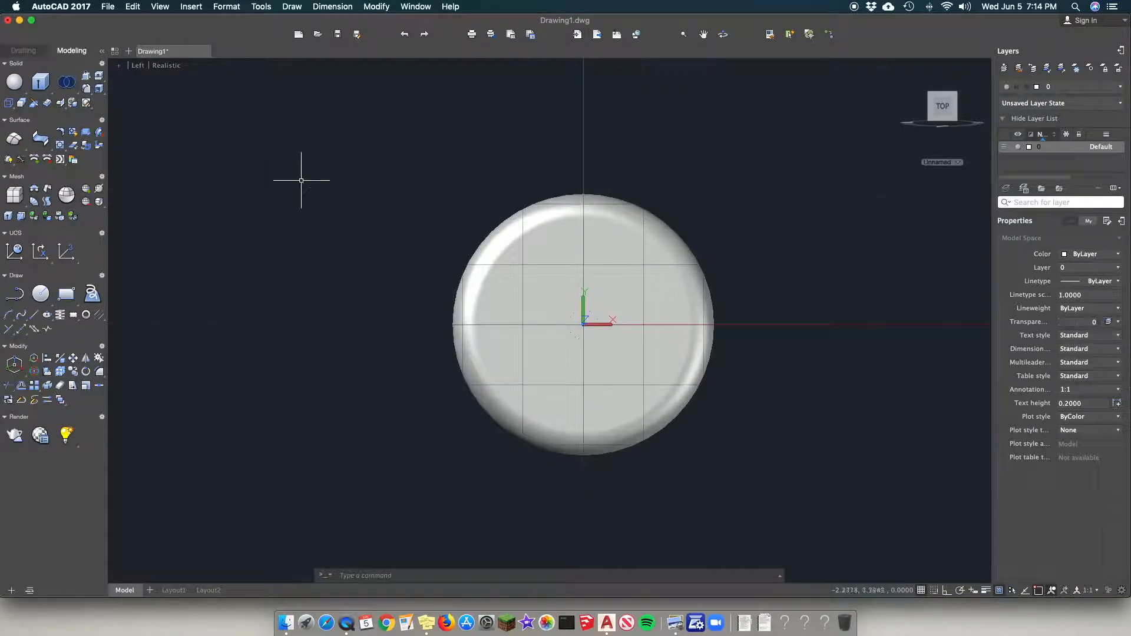
{"action": "left_click", "coordinate": [273, 9]}
{"action": "mouse_move", "coordinate": [315, 161]}
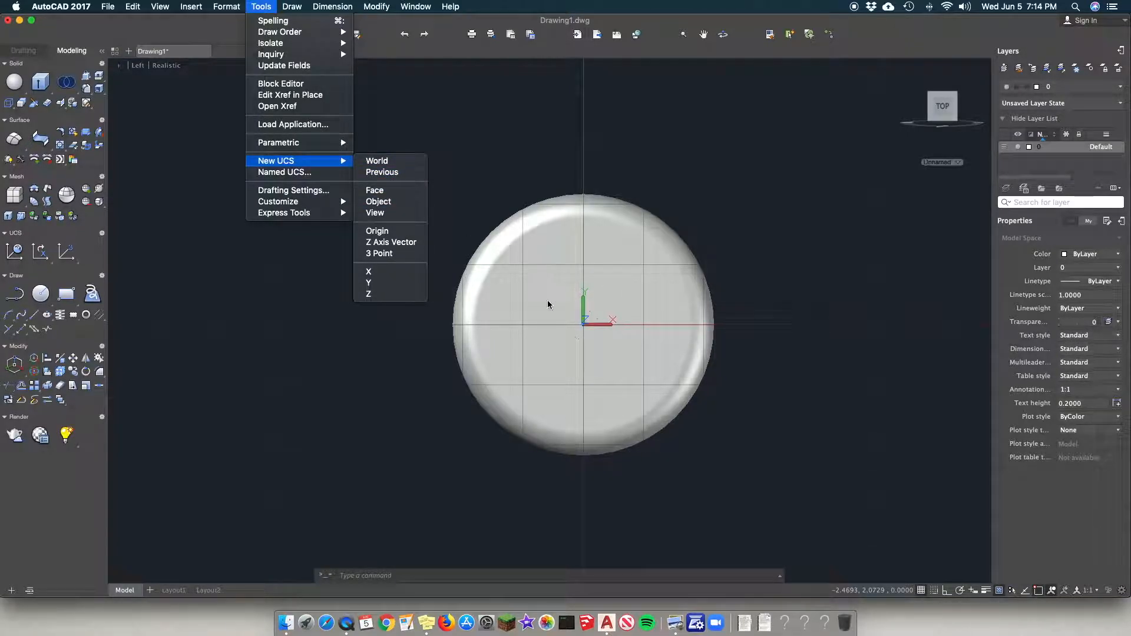
{"action": "left_click", "coordinate": [453, 449]}
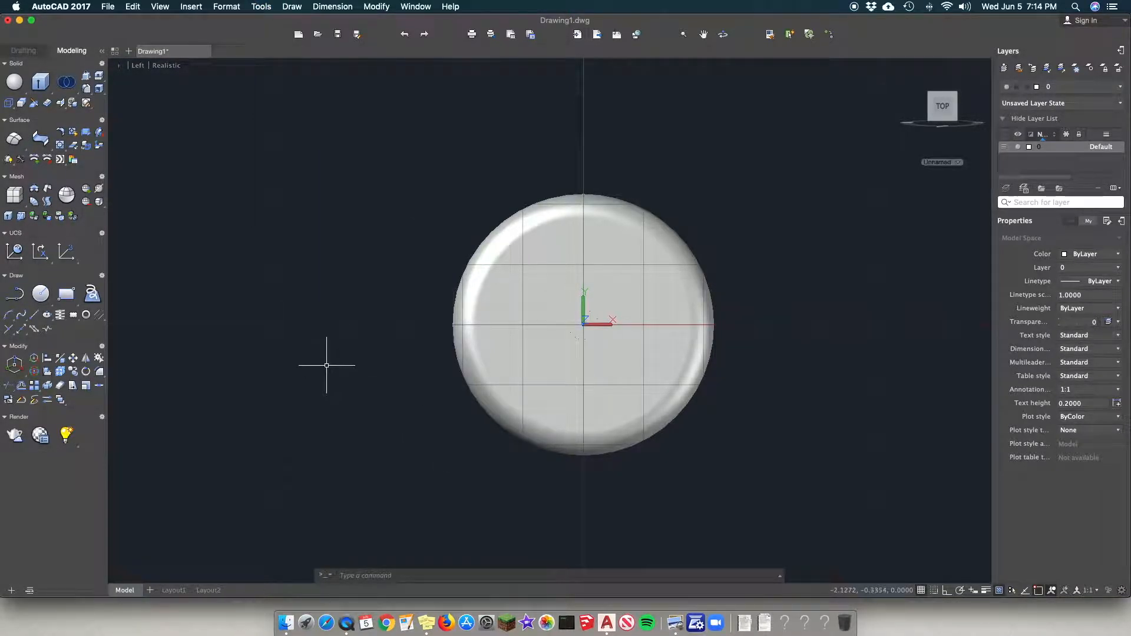
{"action": "left_click", "coordinate": [586, 321]}
{"action": "key", "text": "Escape"}
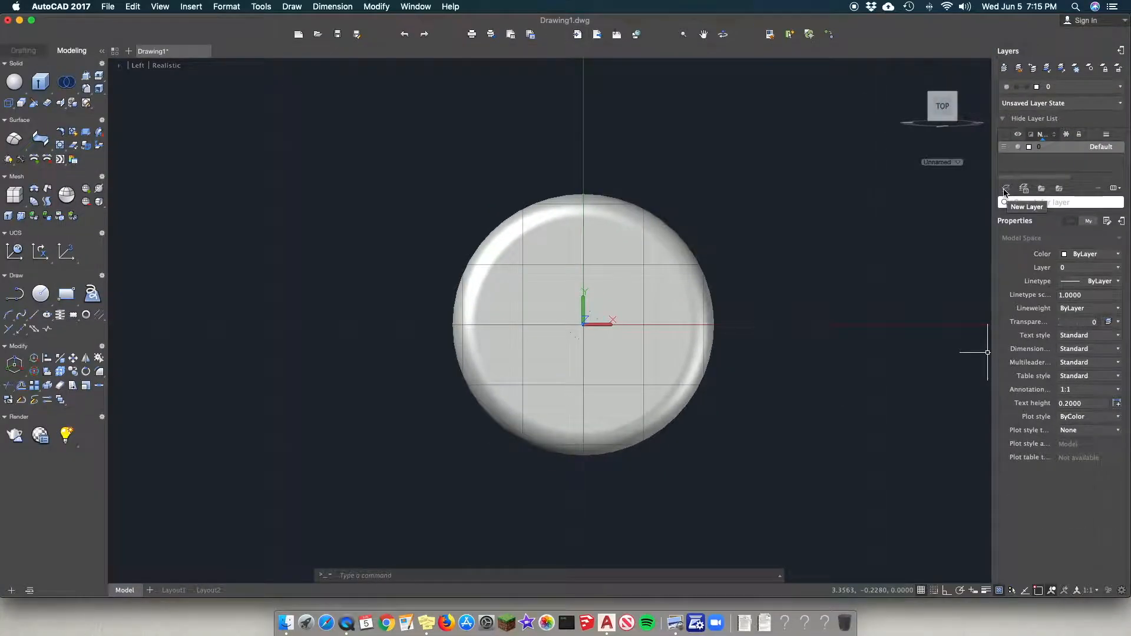
Step: Create a new layer named Pockets and set its color to red
{"action": "left_click", "coordinate": [1005, 189]}
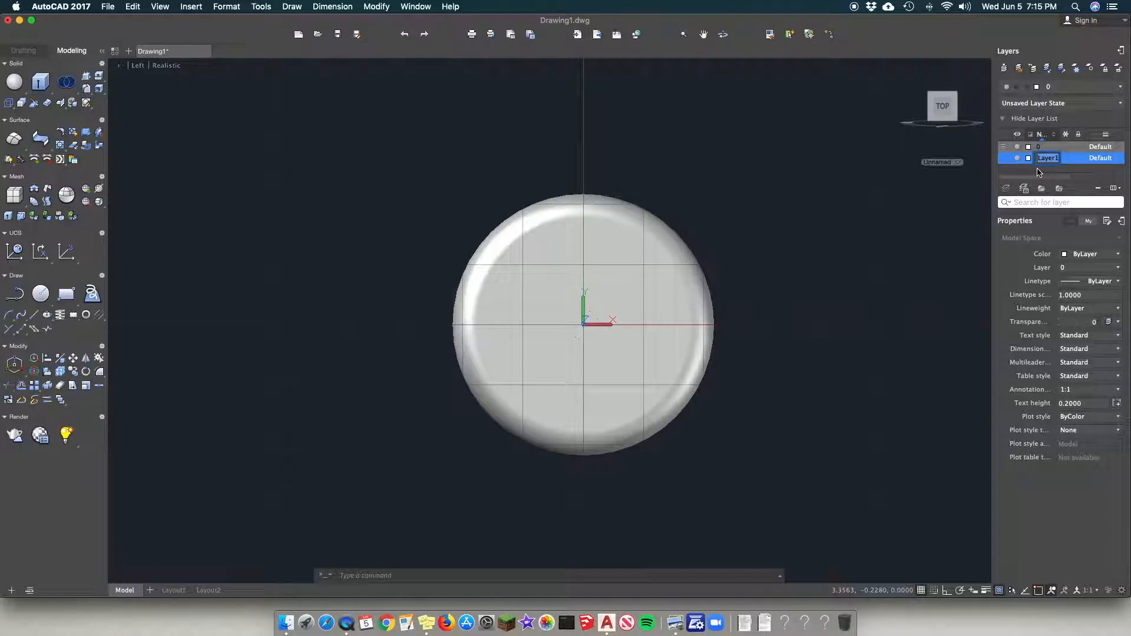
{"action": "type", "text": "Pockets"}
{"action": "key", "text": "Return"}
{"action": "left_click", "coordinate": [1027, 158]}
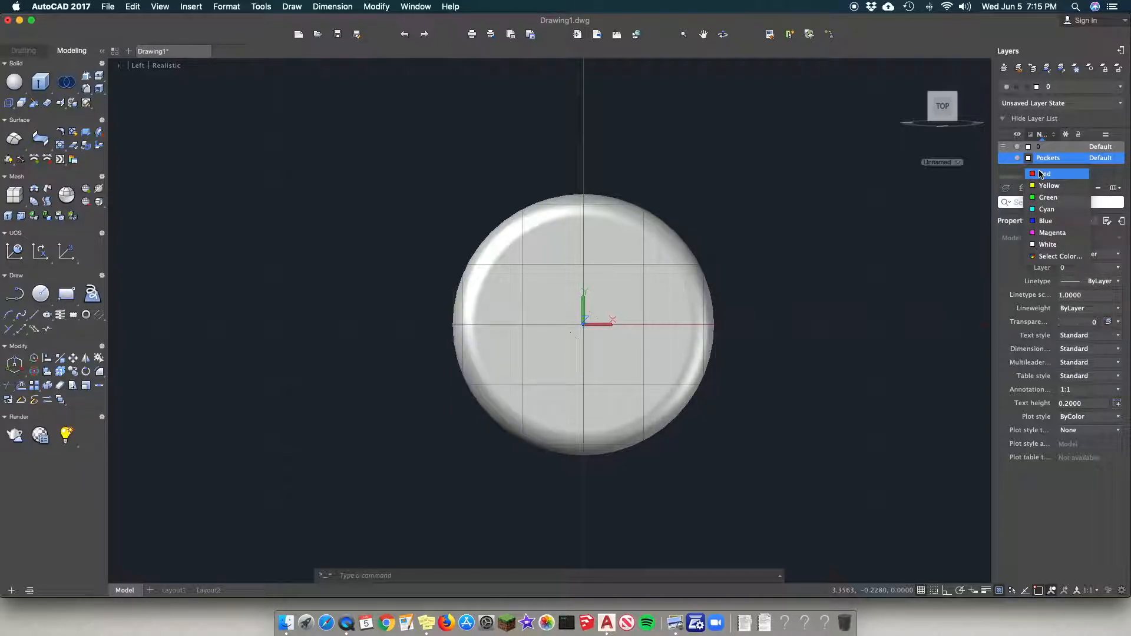
{"action": "left_click", "coordinate": [1041, 175]}
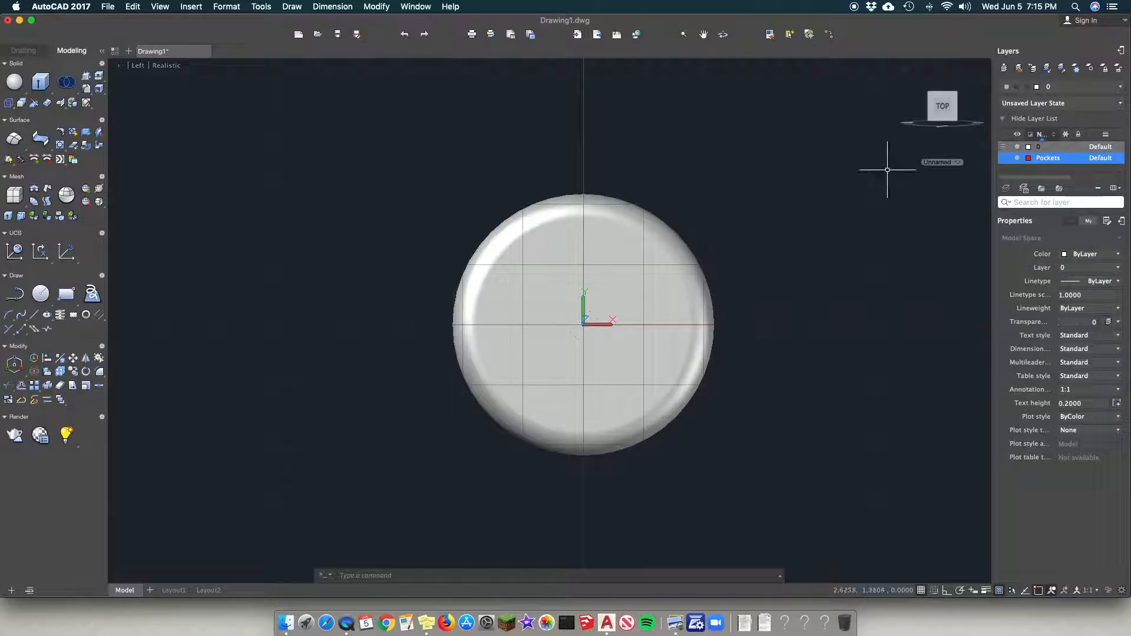
Step: Make the Pockets layer the current layer in place of layer 0
{"action": "double_click", "coordinate": [1004, 159]}
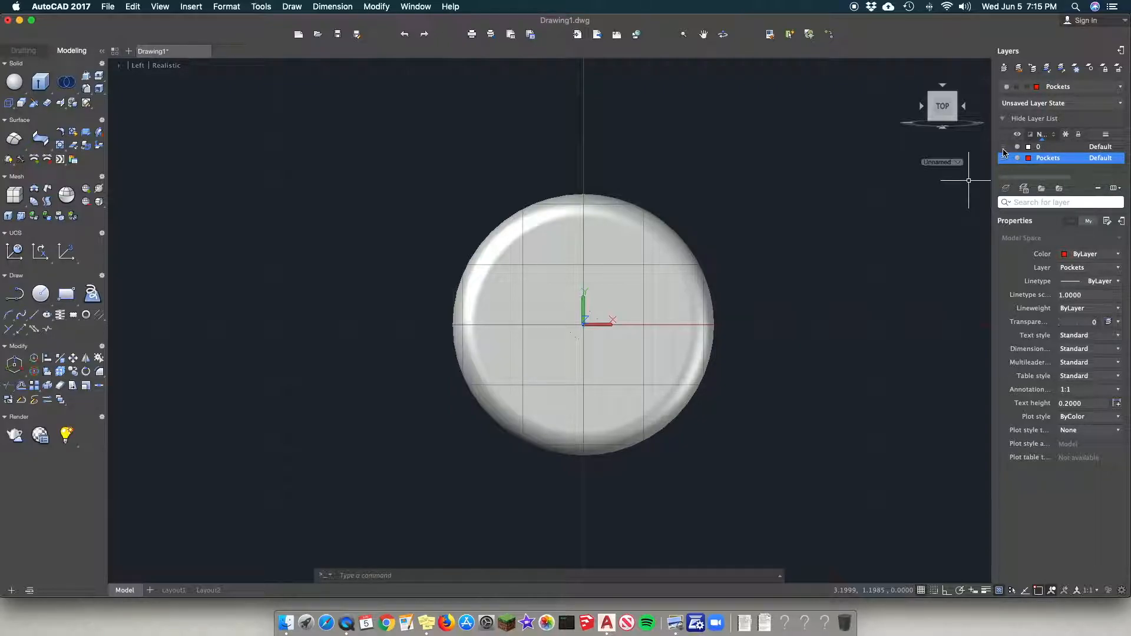
{"action": "double_click", "coordinate": [1004, 148]}
{"action": "left_click", "coordinate": [1046, 163]}
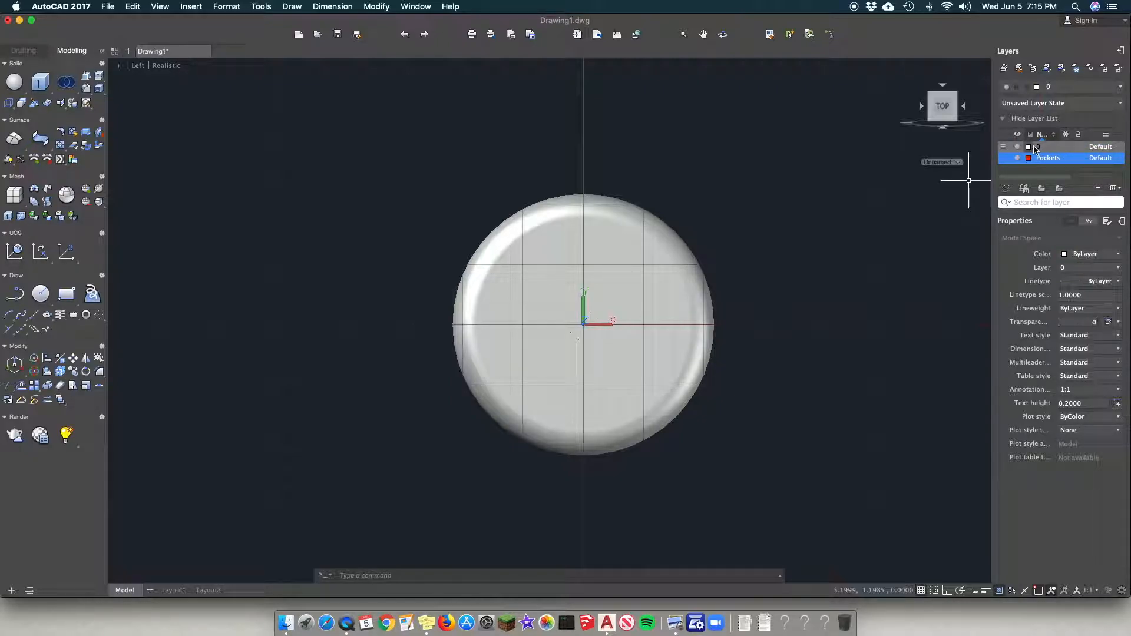
{"action": "double_click", "coordinate": [1006, 159]}
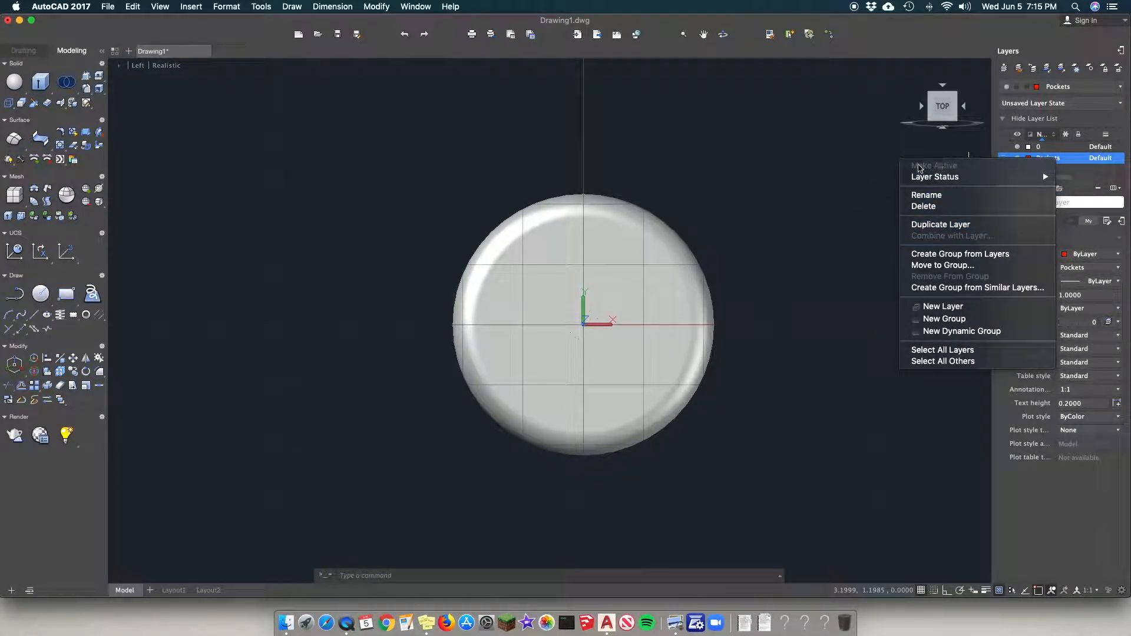
{"action": "left_click", "coordinate": [833, 157]}
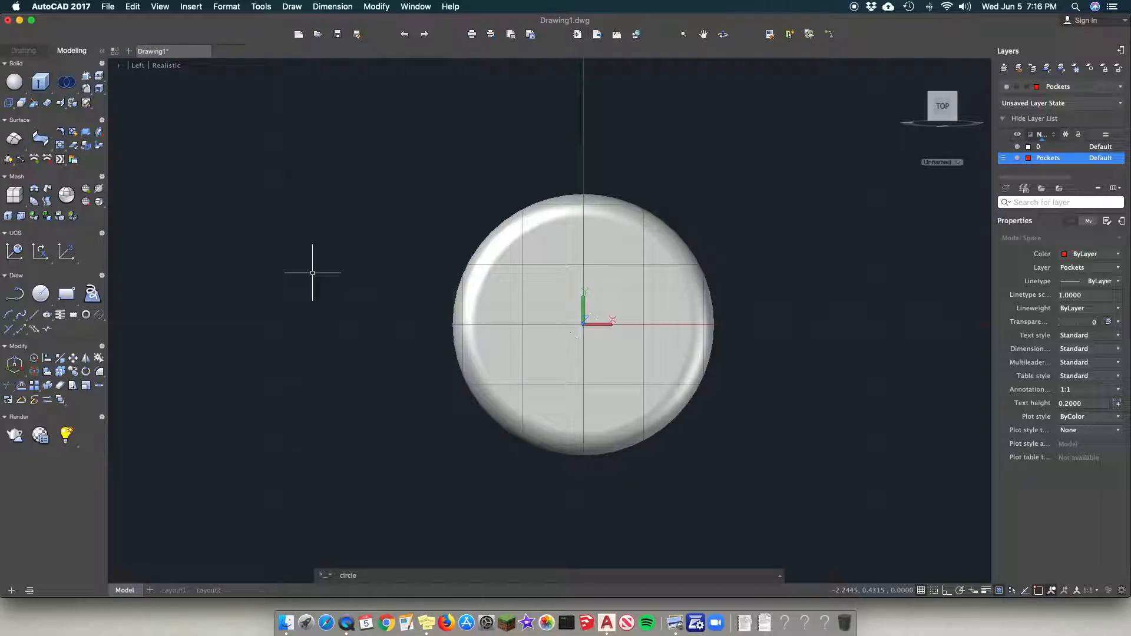
{"action": "key", "text": "Return"}
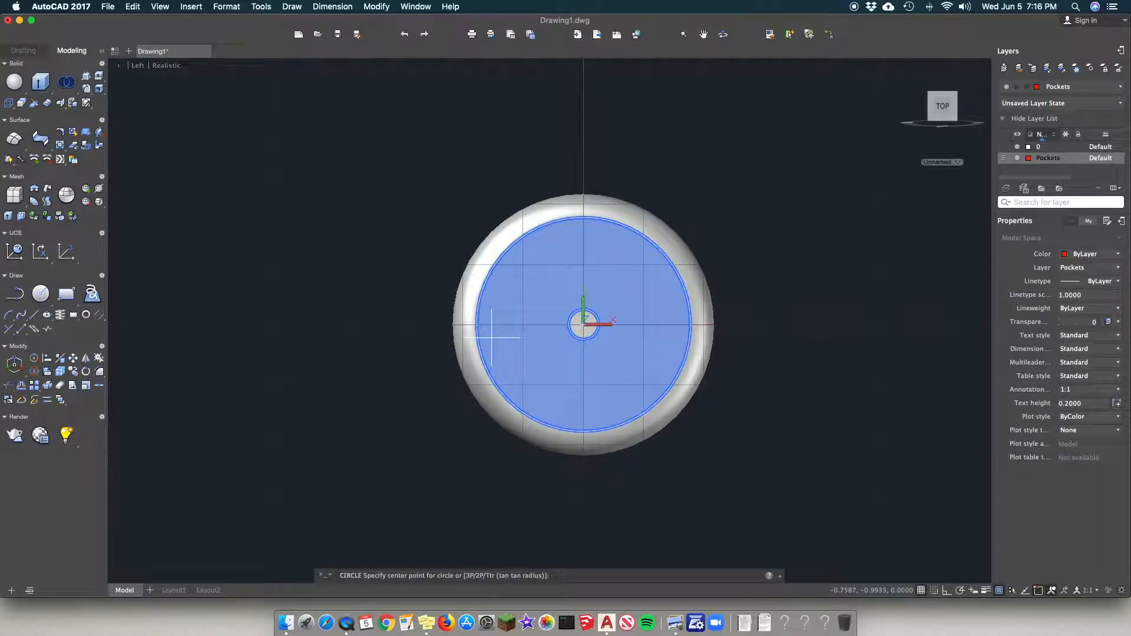
{"action": "left_click", "coordinate": [491, 337]}
{"action": "key", "text": "Escape"}
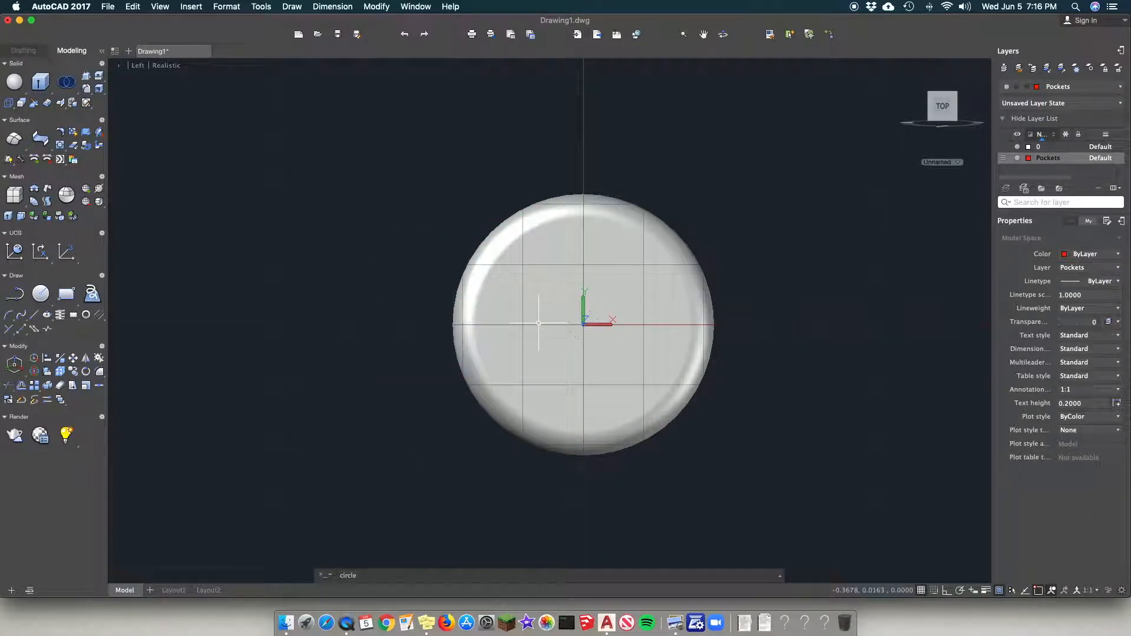
Step: Draw a circle of diameter 1.5 centered on the bottom of the blind hole
{"action": "type", "text": "circle"}
{"action": "key", "text": "Return"}
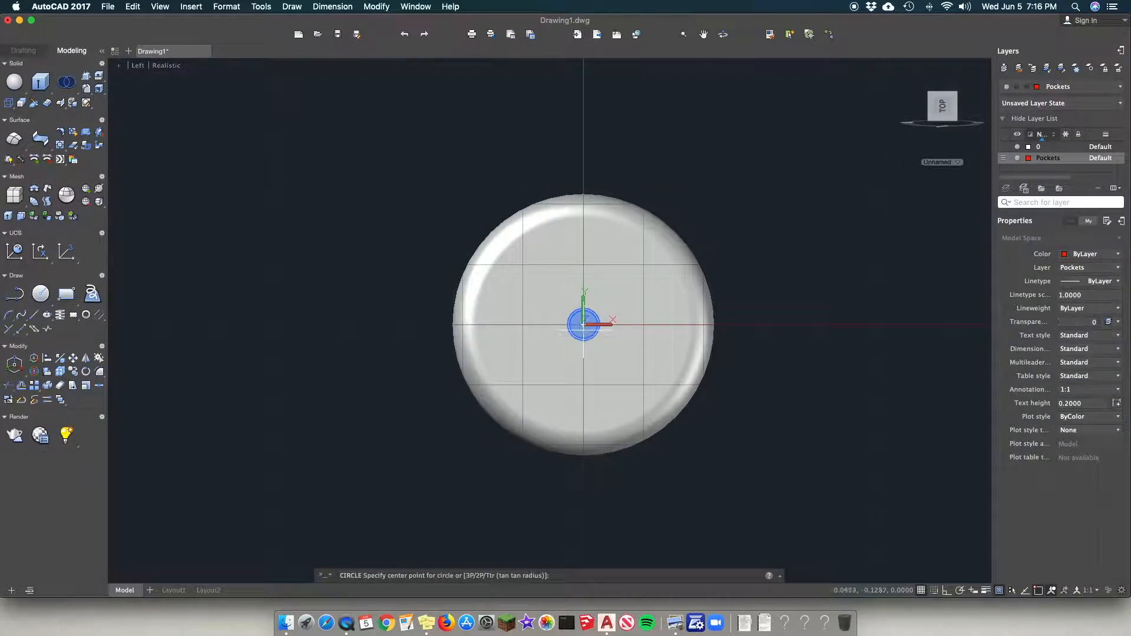
{"action": "left_click", "coordinate": [583, 324]}
{"action": "scroll", "coordinate": [583, 324], "scroll_direction": "down", "scroll_amount": 2}
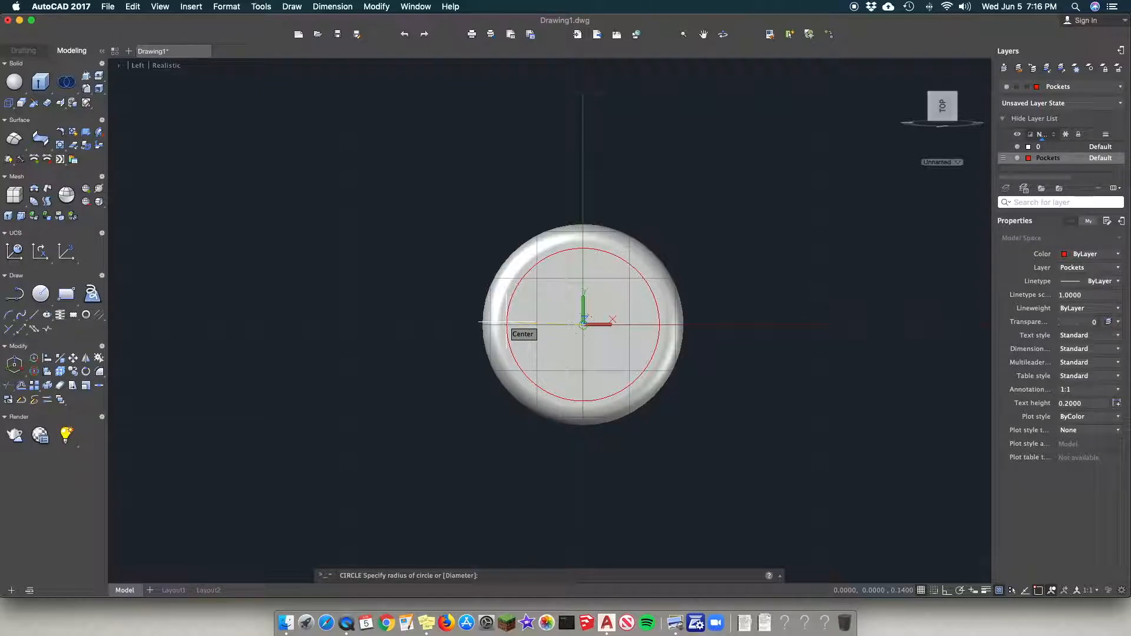
{"action": "key", "text": "Return"}
{"action": "type", "text": "1.5"}
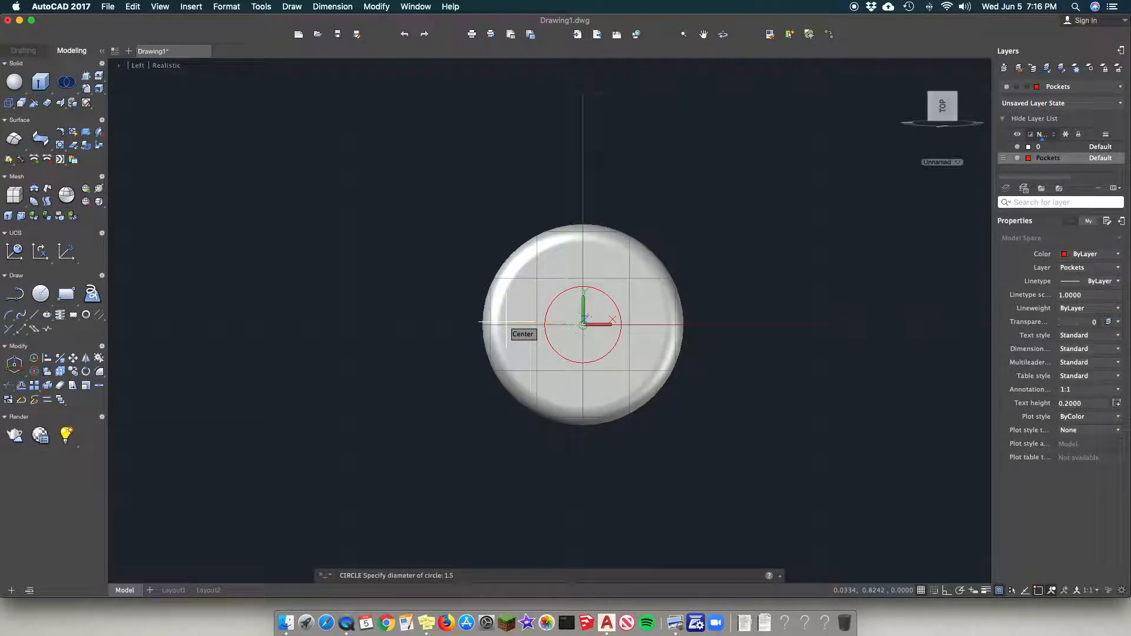
{"action": "key", "text": "Return"}
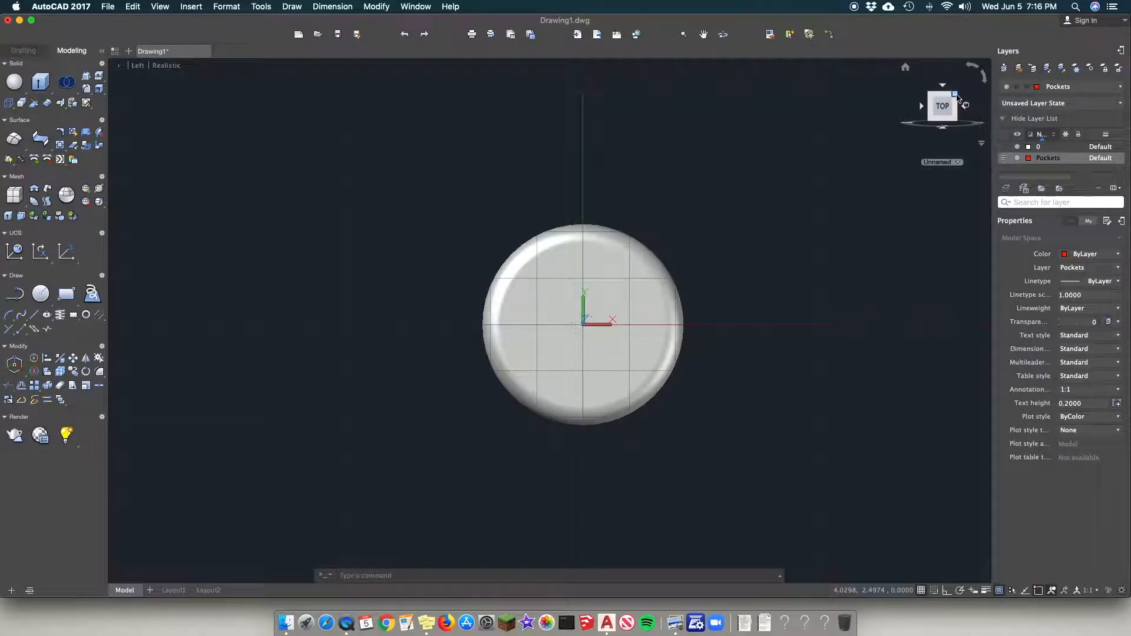
Step: Split the drawing area into two vertical viewports and set one of them to the SW Isometric view
{"action": "left_click", "coordinate": [120, 66]}
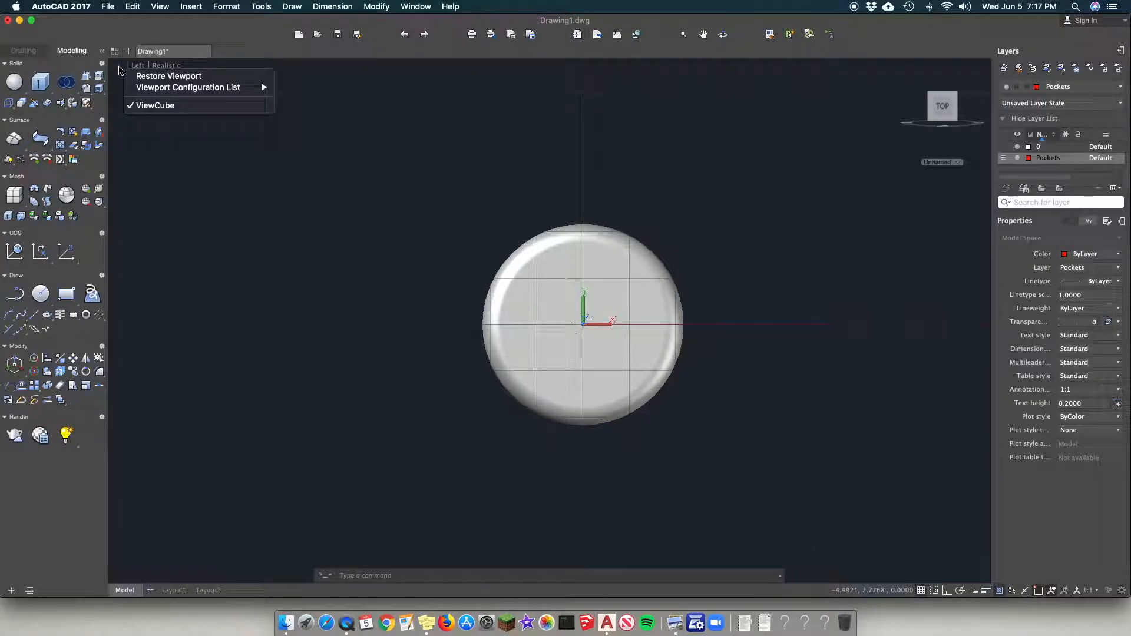
{"action": "mouse_move", "coordinate": [172, 89]}
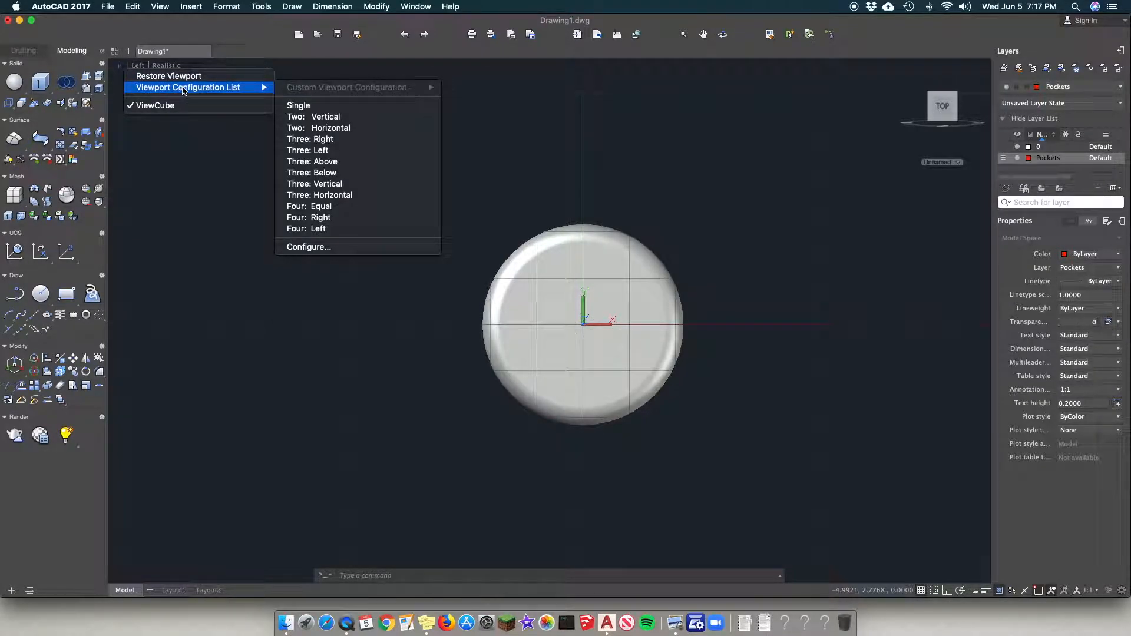
{"action": "left_click", "coordinate": [313, 116]}
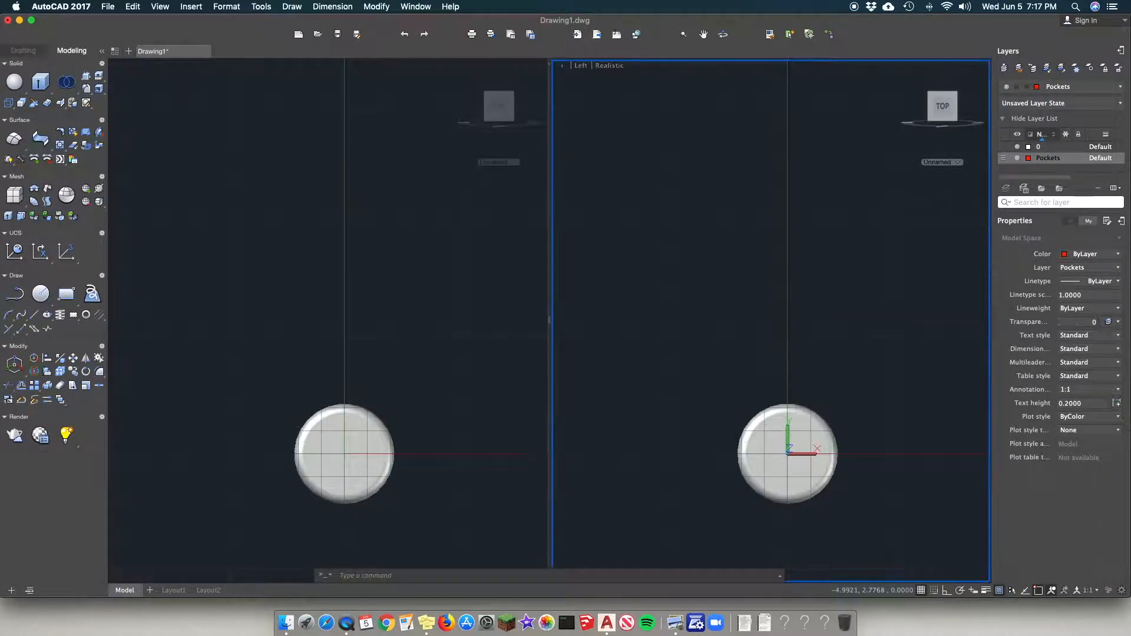
{"action": "left_click", "coordinate": [224, 192]}
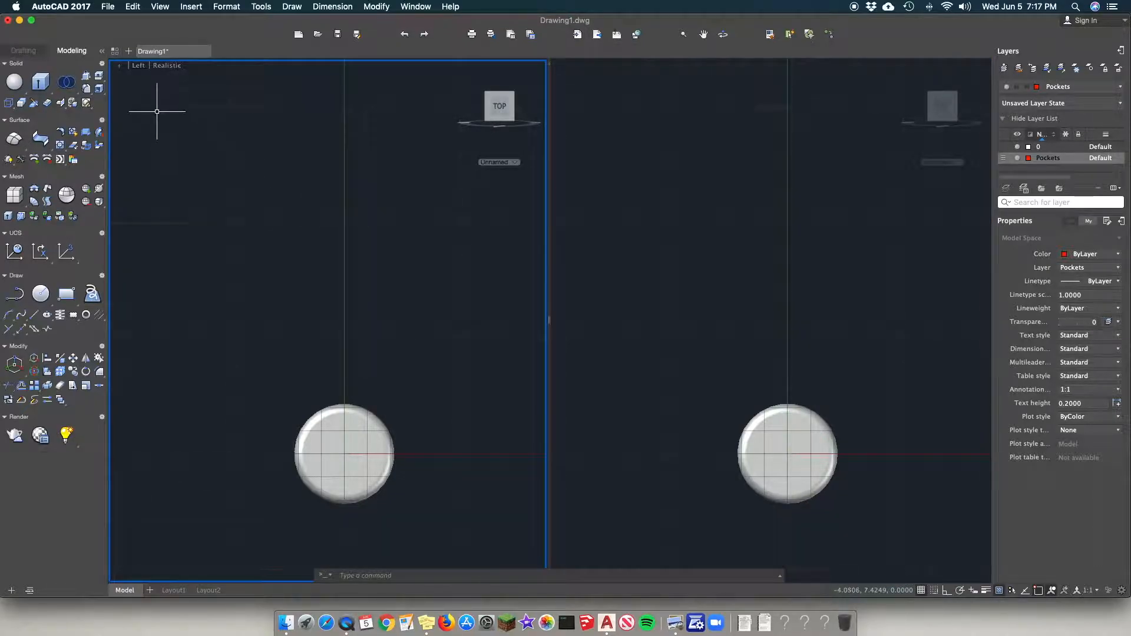
{"action": "left_click", "coordinate": [137, 66]}
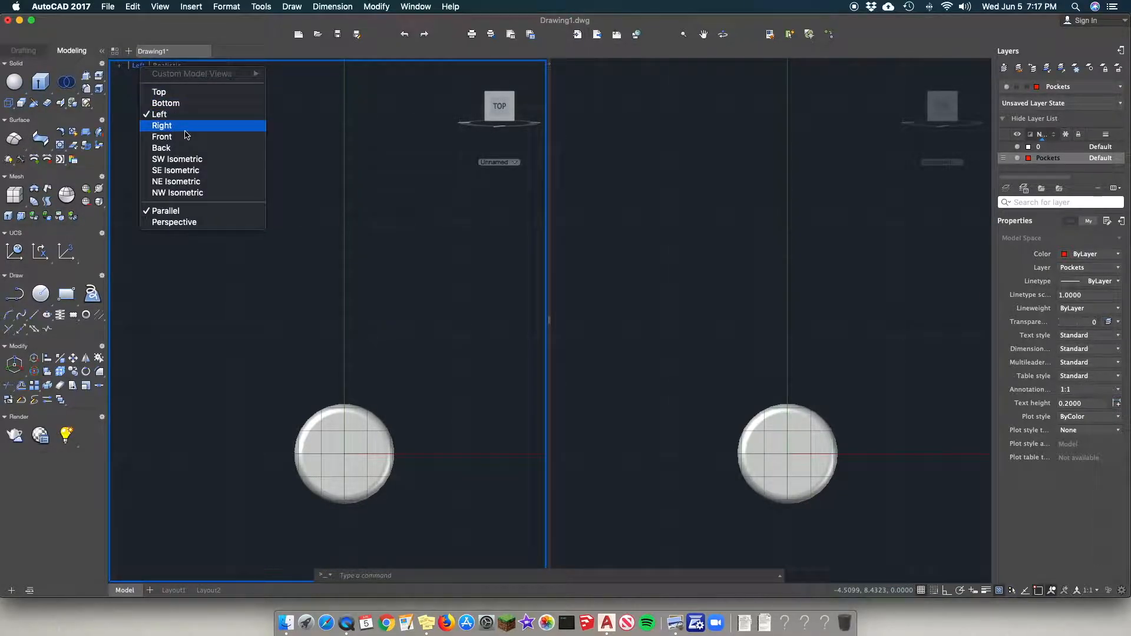
{"action": "left_click", "coordinate": [179, 161]}
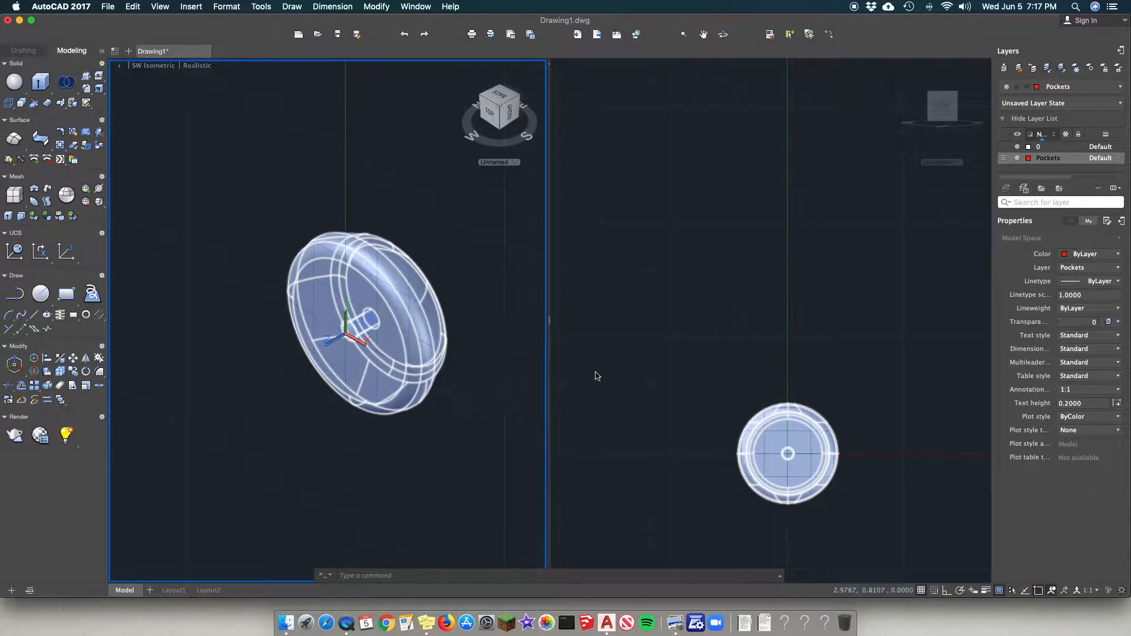
Step: Draw a circle of diameter 1.5 centered on the hole opening of the large flat face, working in the Left view viewport
{"action": "left_click", "coordinate": [697, 401]}
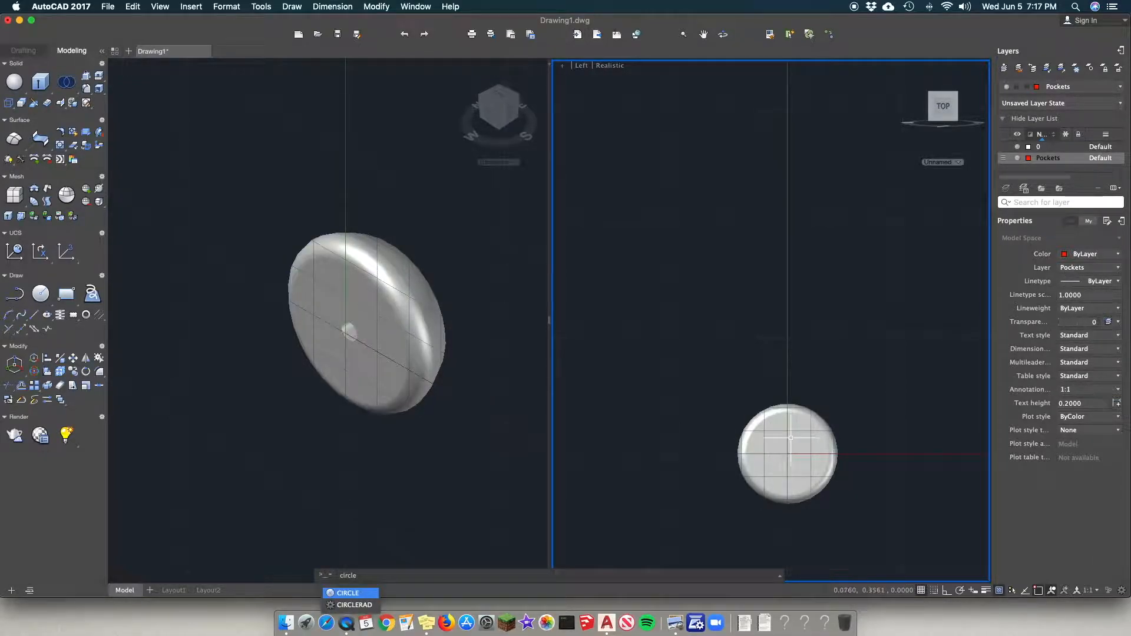
{"action": "key", "text": "Return"}
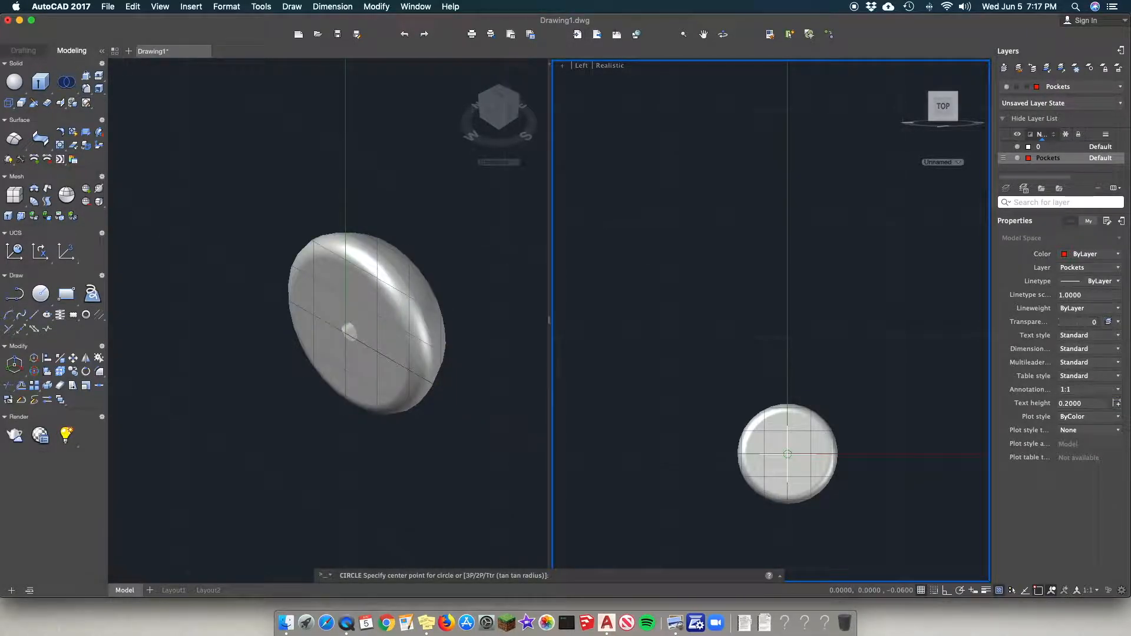
{"action": "scroll", "coordinate": [788, 453], "scroll_direction": "up", "scroll_amount": 6}
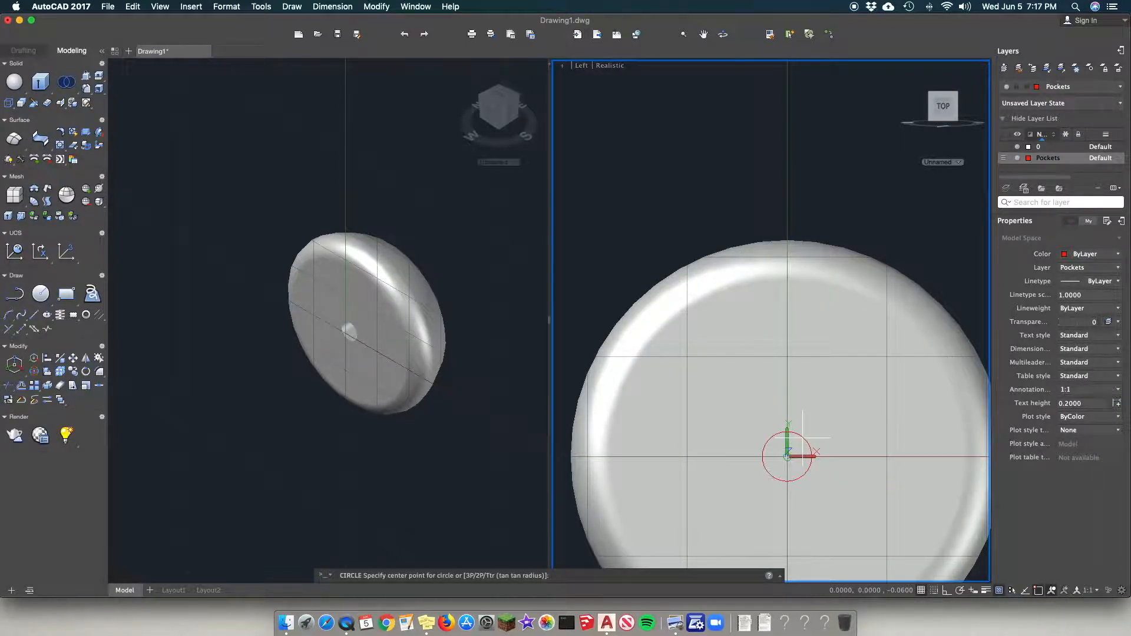
{"action": "left_click", "coordinate": [787, 455]}
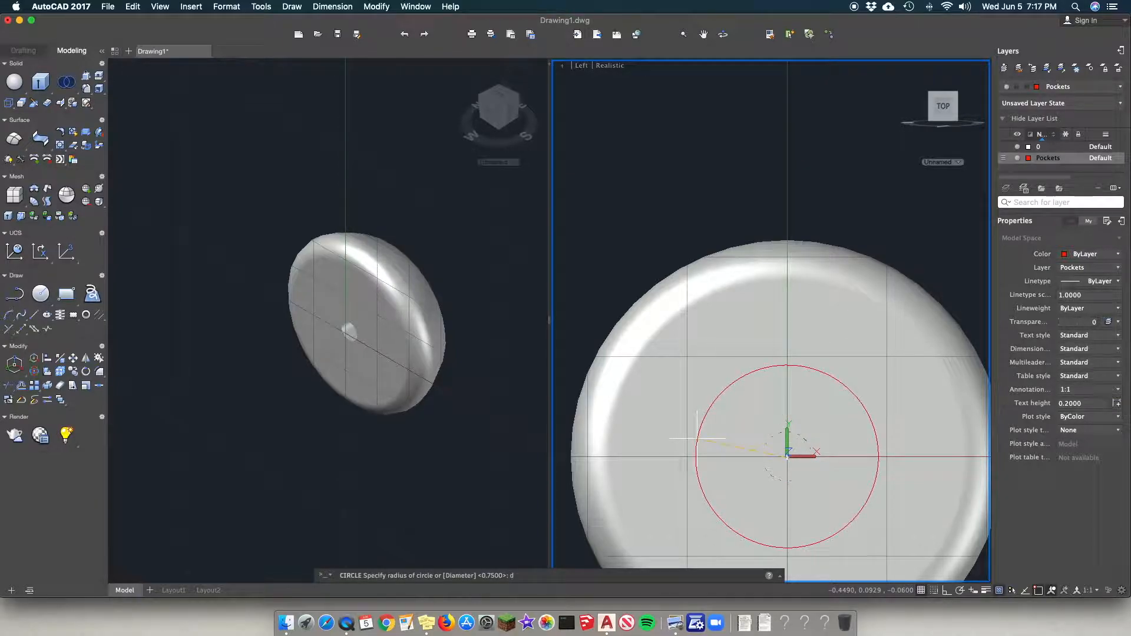
{"action": "type", "text": "d"}
{"action": "key", "text": "Return"}
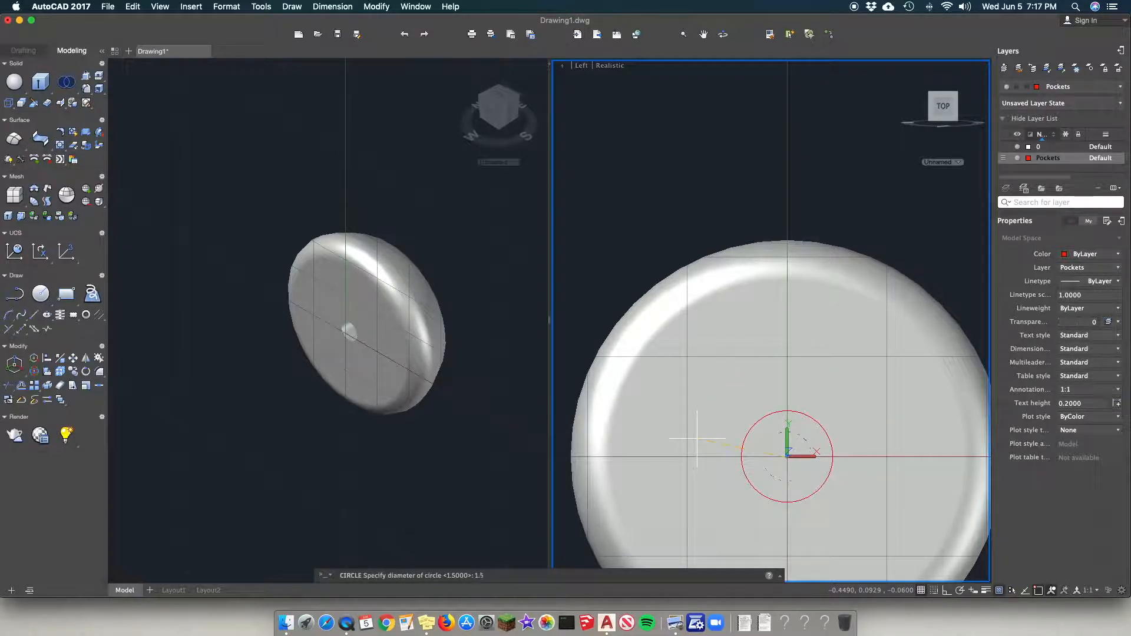
{"action": "key", "text": "Return"}
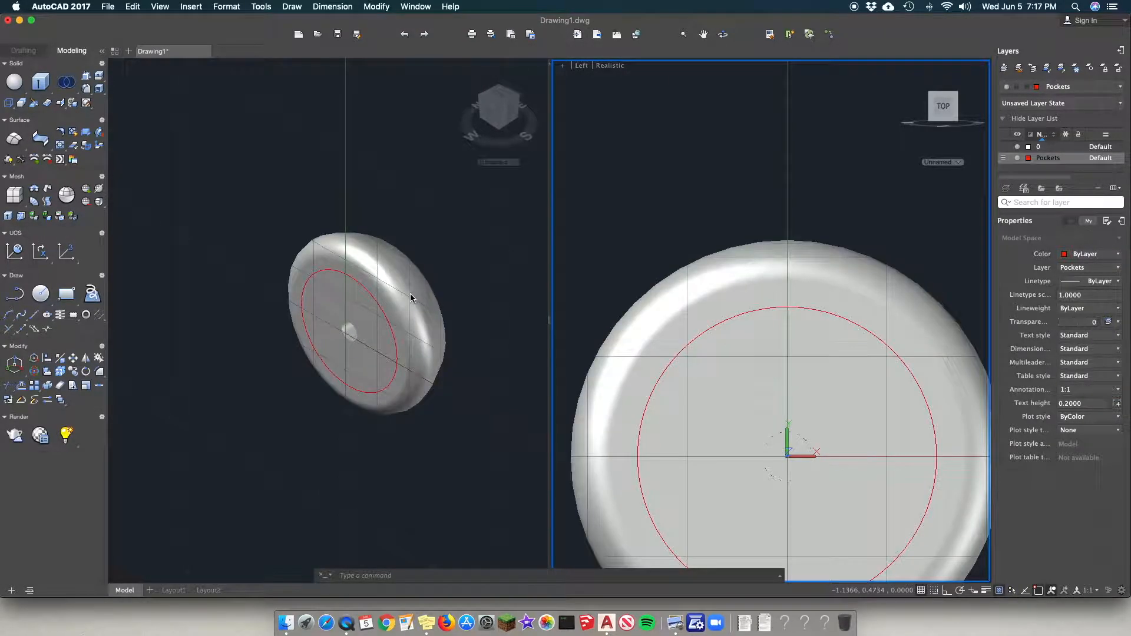
Step: Erase the red circle inside the solid using 2D Wireframe in the isometric viewport, and return that viewport to the Realistic style
{"action": "left_click", "coordinate": [498, 278]}
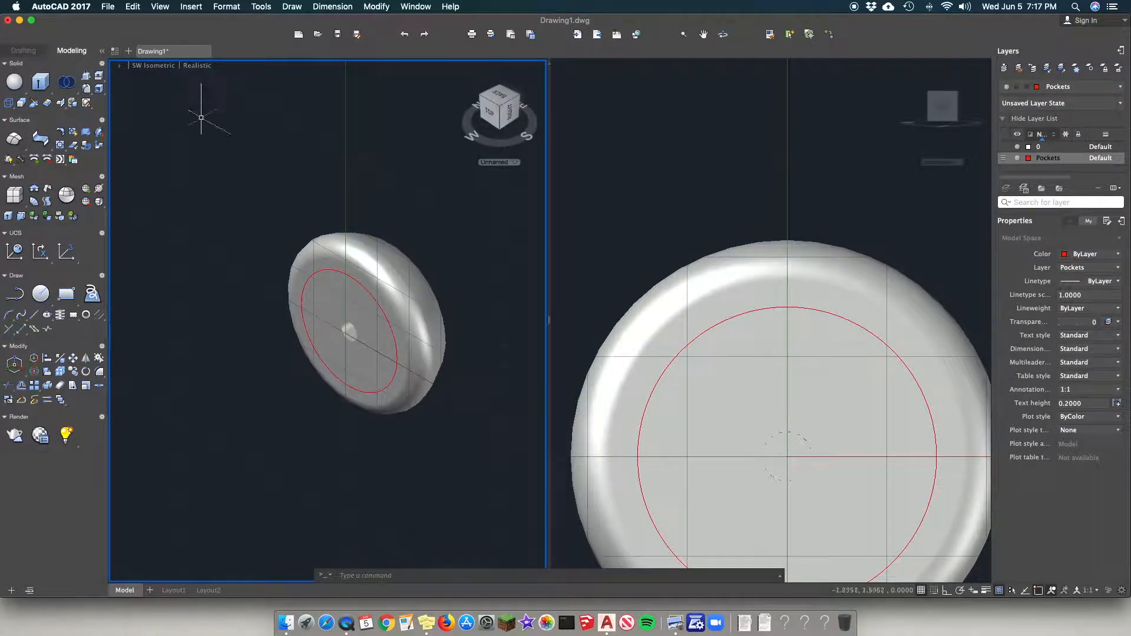
{"action": "left_click", "coordinate": [193, 65]}
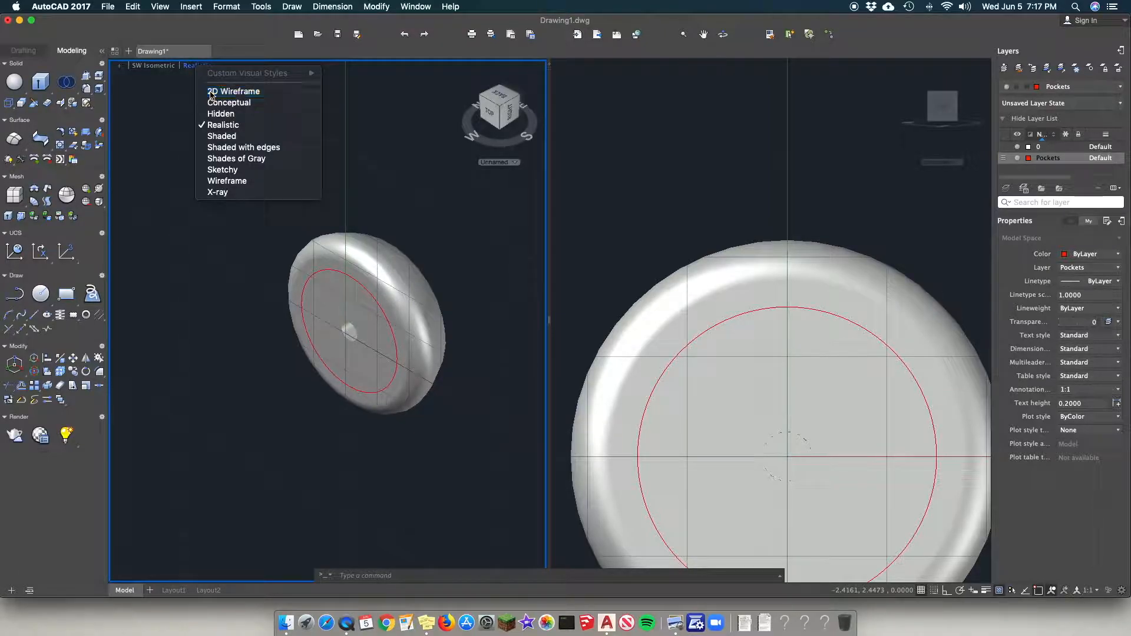
{"action": "left_click", "coordinate": [233, 91]}
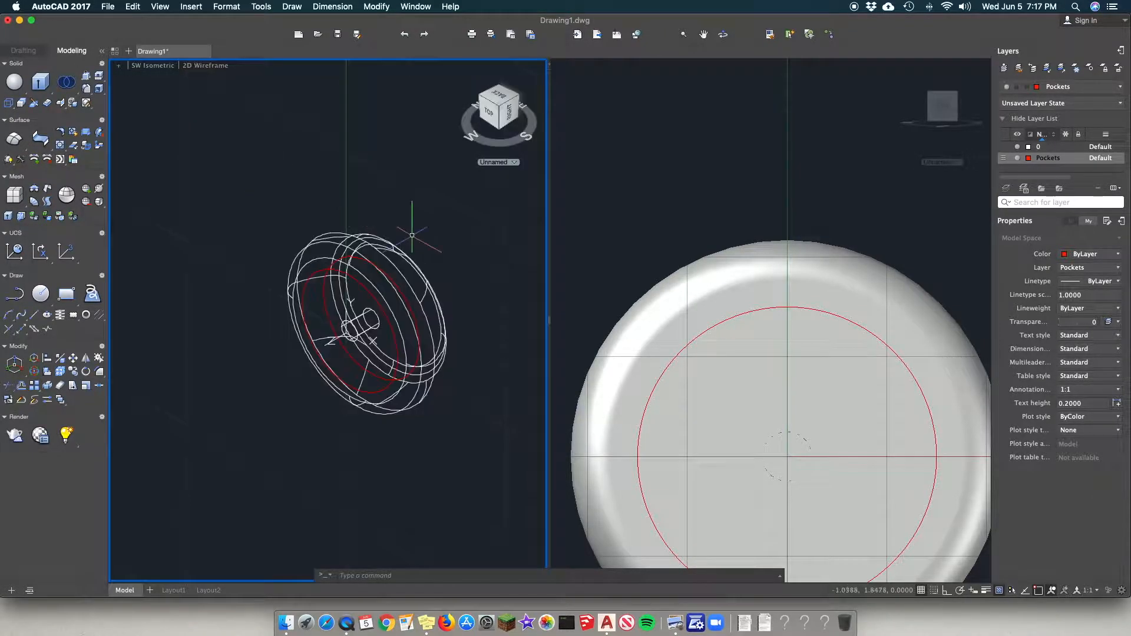
{"action": "left_click", "coordinate": [400, 290]}
{"action": "key", "text": "Escape"}
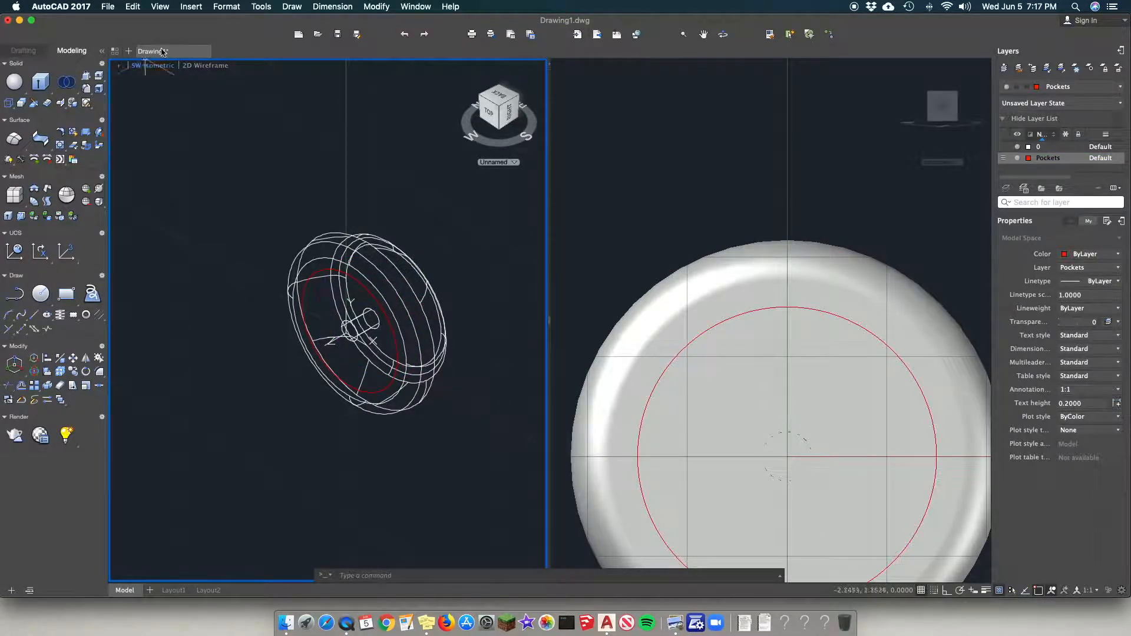
{"action": "left_click", "coordinate": [199, 69]}
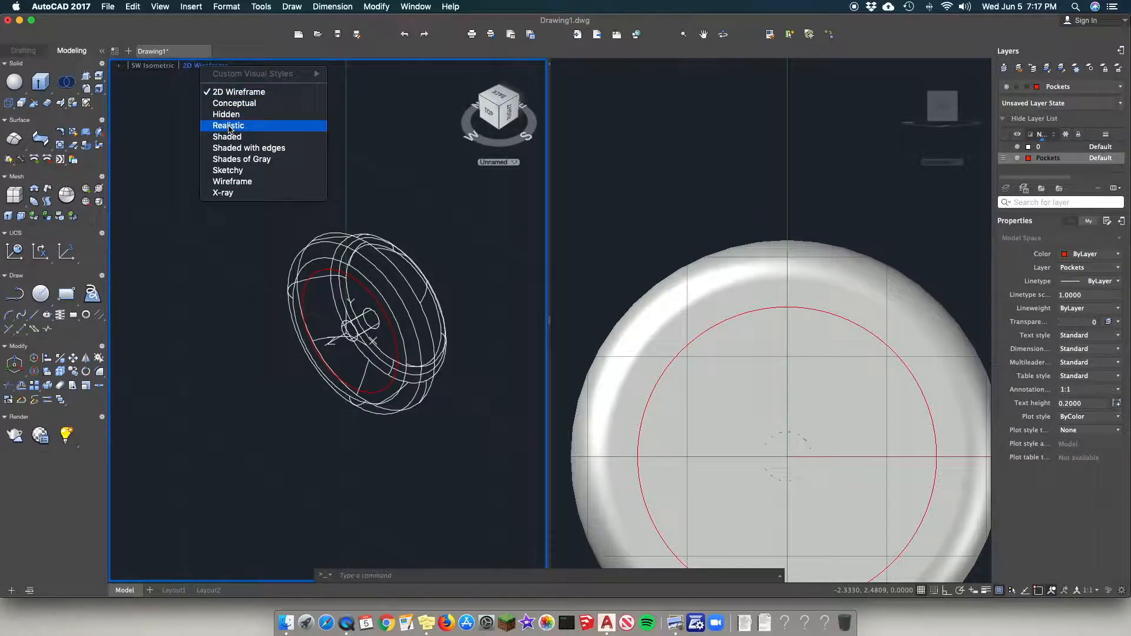
{"action": "left_click", "coordinate": [231, 126]}
Step: Draw a circle of diameter 0.5 concentric with the 1.5 diameter circle on the large flat face, working in the Left view viewport
{"action": "scroll", "coordinate": [517, 246], "scroll_direction": "down", "scroll_amount": 7}
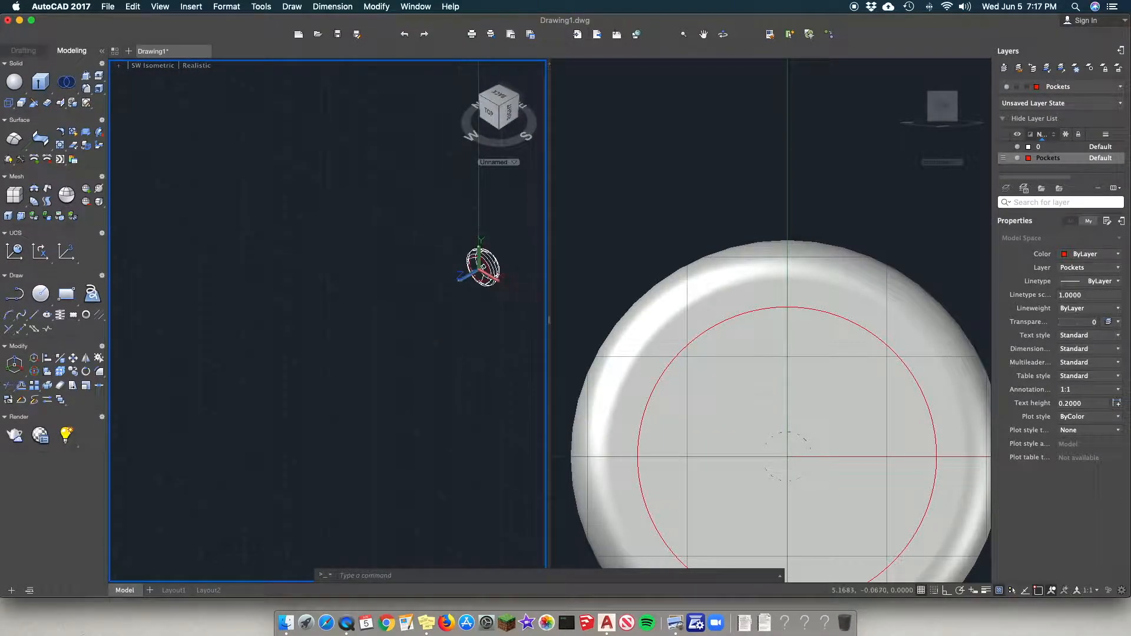
{"action": "scroll", "coordinate": [542, 295], "scroll_direction": "up", "scroll_amount": 2}
{"action": "left_click", "coordinate": [672, 240]}
{"action": "scroll", "coordinate": [814, 432], "scroll_direction": "down", "scroll_amount": 6}
{"action": "scroll", "coordinate": [814, 432], "scroll_direction": "up", "scroll_amount": 5}
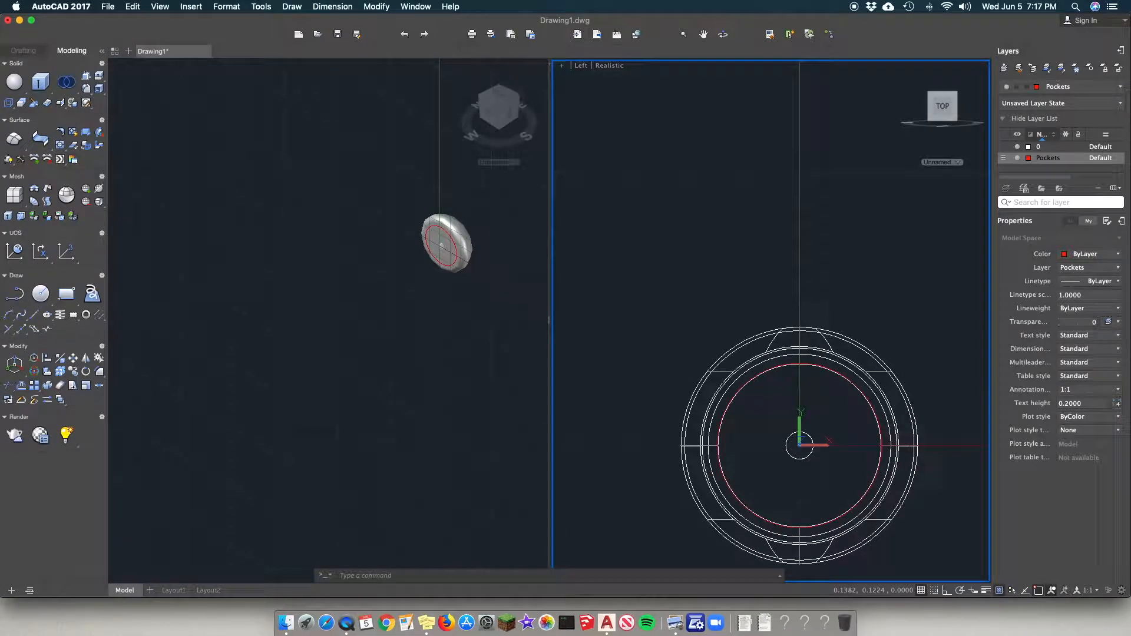
{"action": "left_click", "coordinate": [695, 401]}
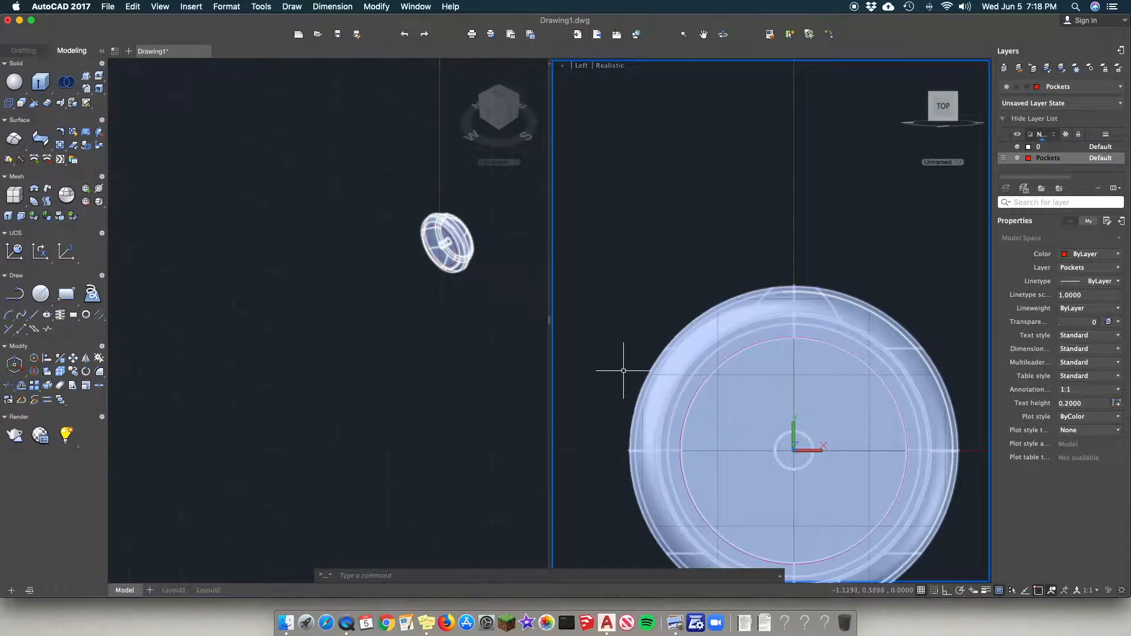
{"action": "key", "text": "Escape"}
{"action": "type", "text": "circle"}
{"action": "key", "text": "Return"}
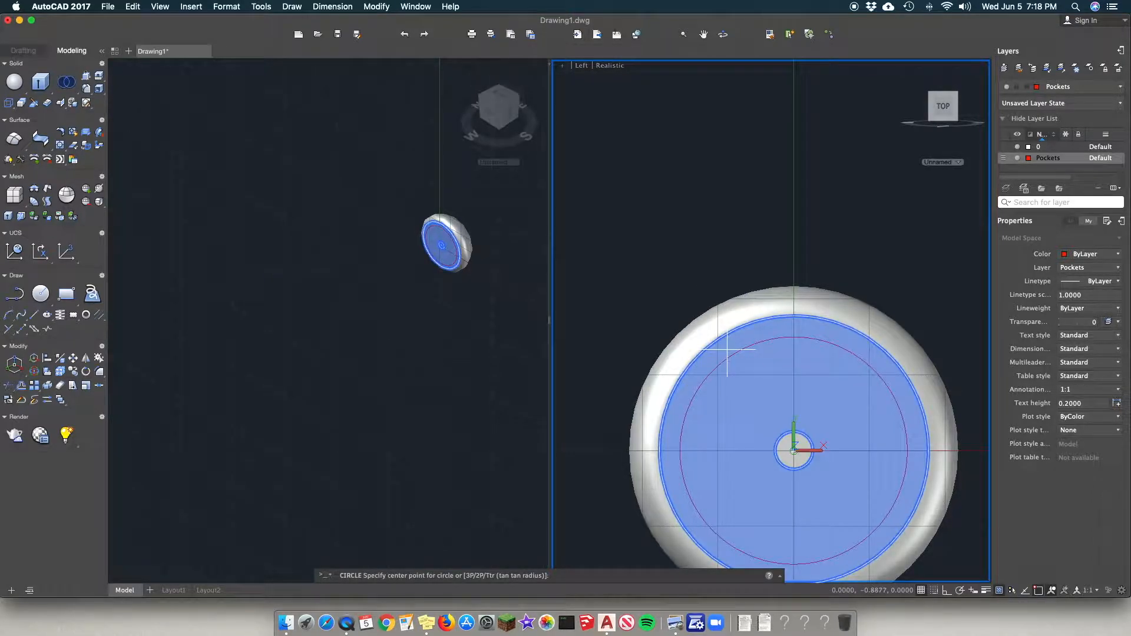
{"action": "left_click", "coordinate": [793, 451]}
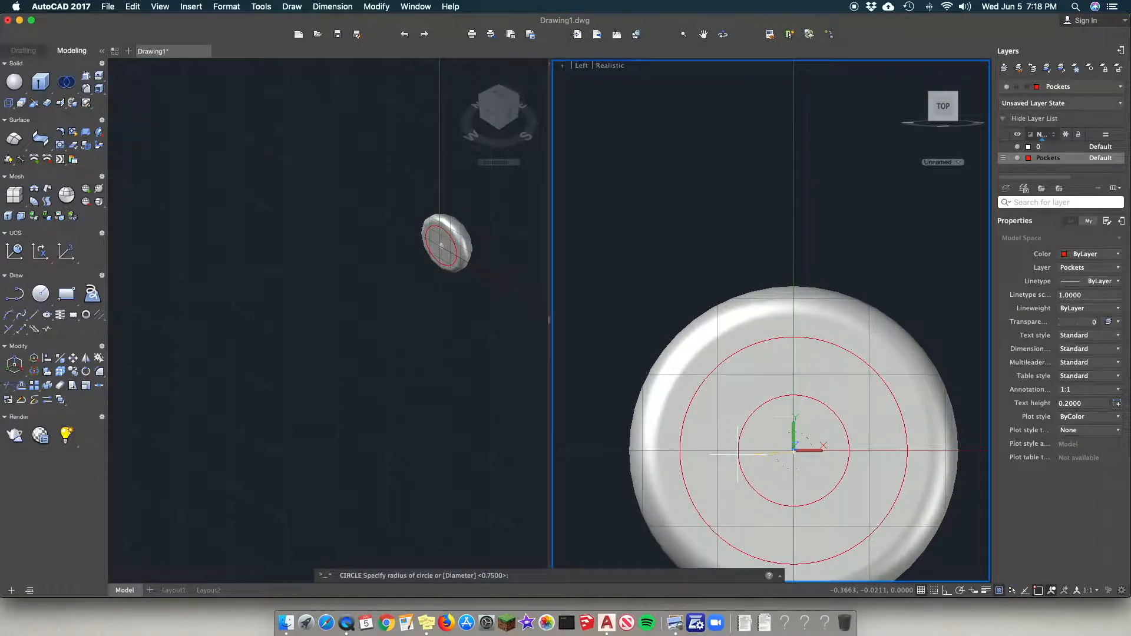
{"action": "type", "text": "d"}
{"action": "key", "text": "Return"}
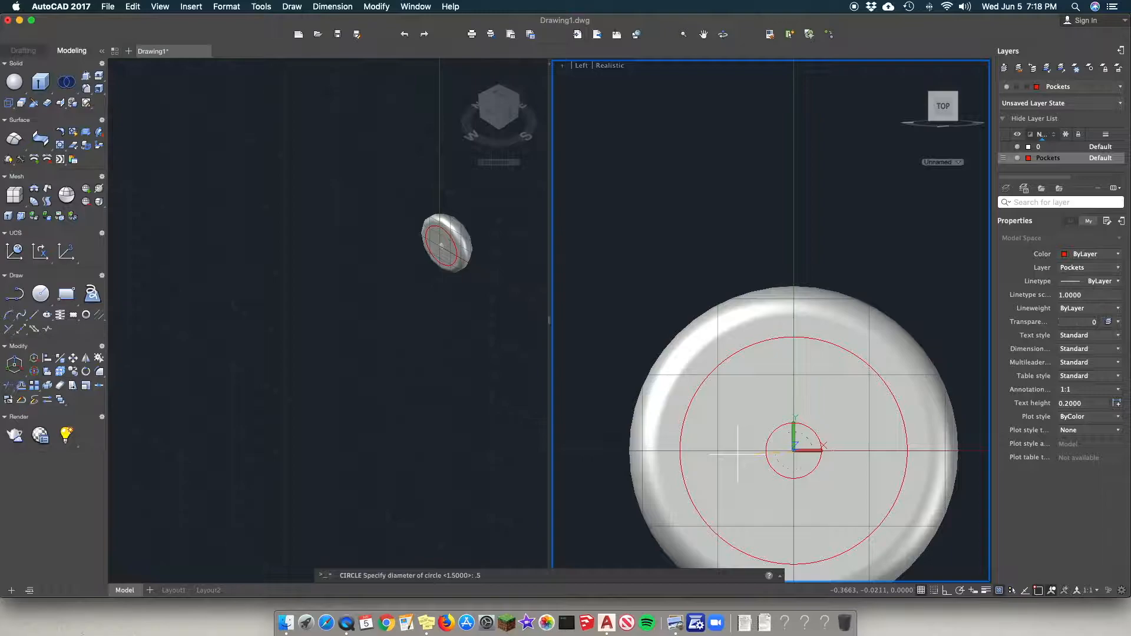
{"action": "key", "text": "Return"}
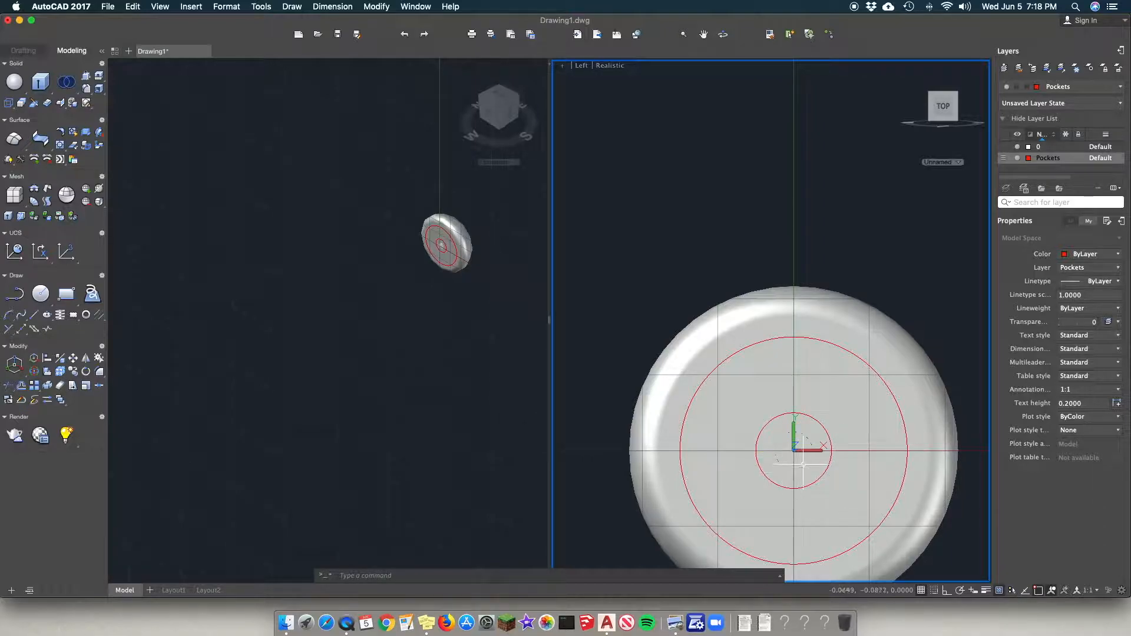
Step: Try to draw a vertical line about 1.68 long from the hole's center up past the solid's outer edge in the Left view viewport
{"action": "left_click", "coordinate": [391, 253]}
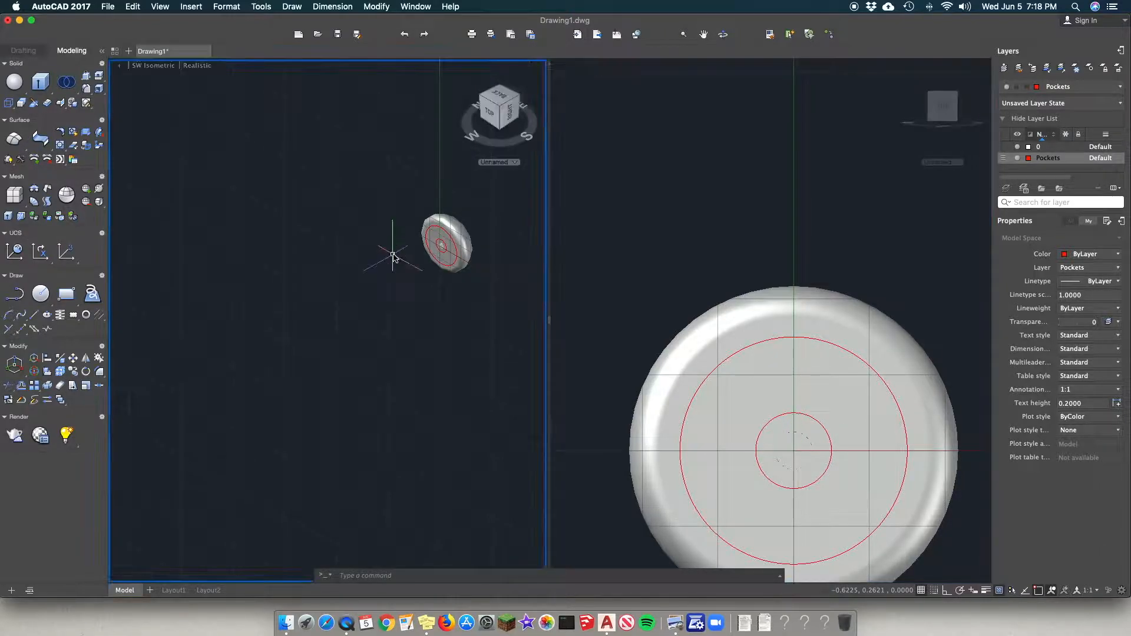
{"action": "scroll", "coordinate": [448, 251], "scroll_direction": "up", "scroll_amount": 6}
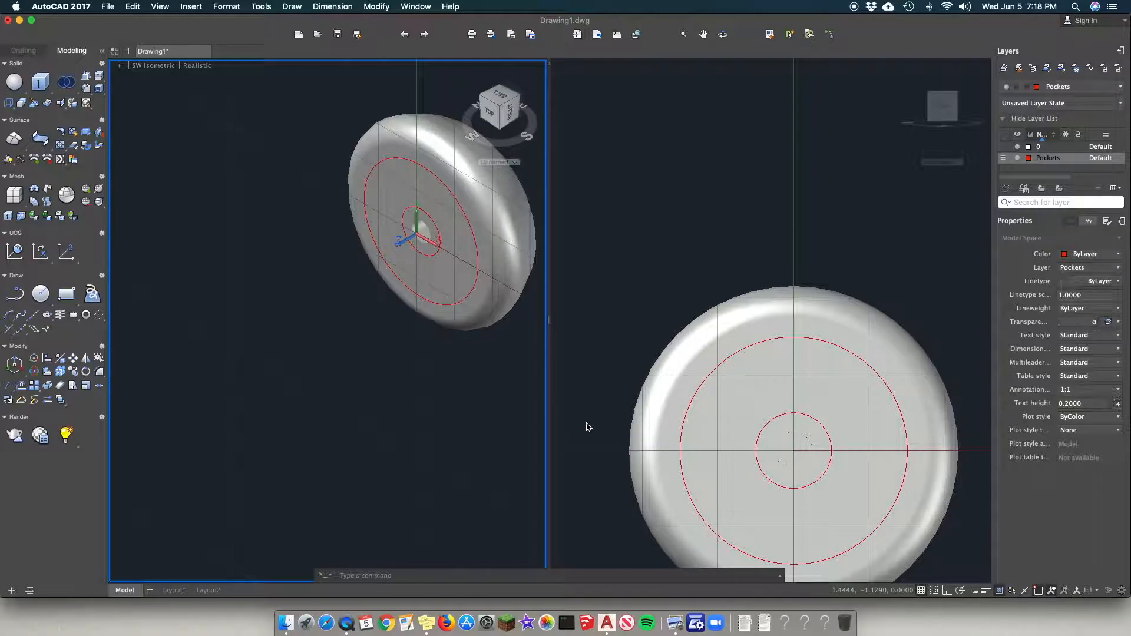
{"action": "left_click", "coordinate": [606, 416]}
{"action": "left_click", "coordinate": [665, 439]}
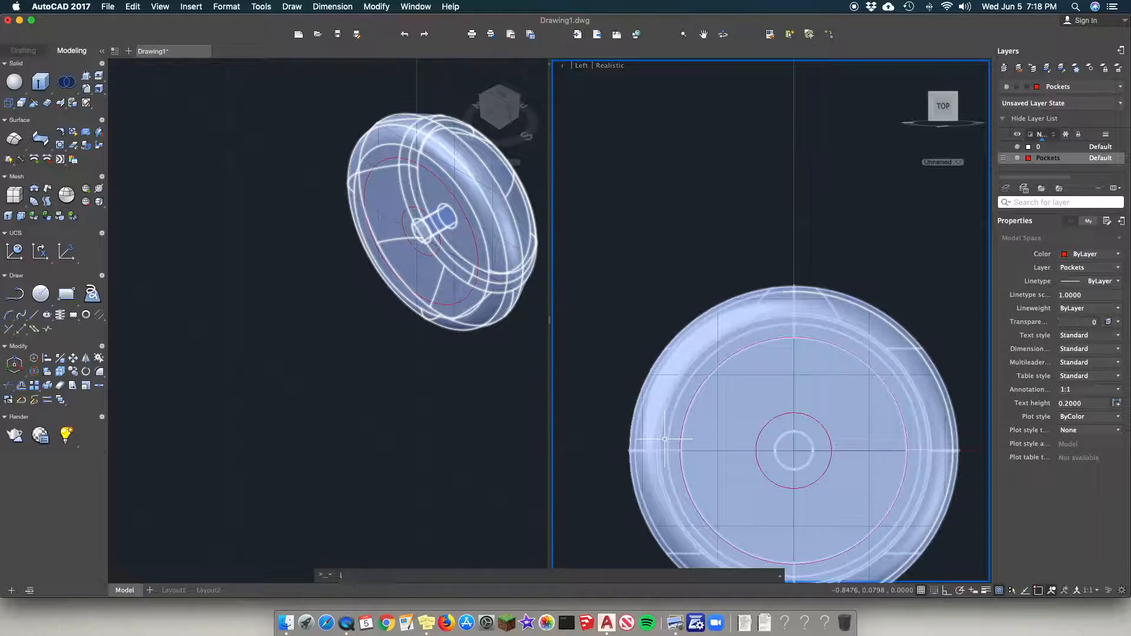
{"action": "key", "text": "Return"}
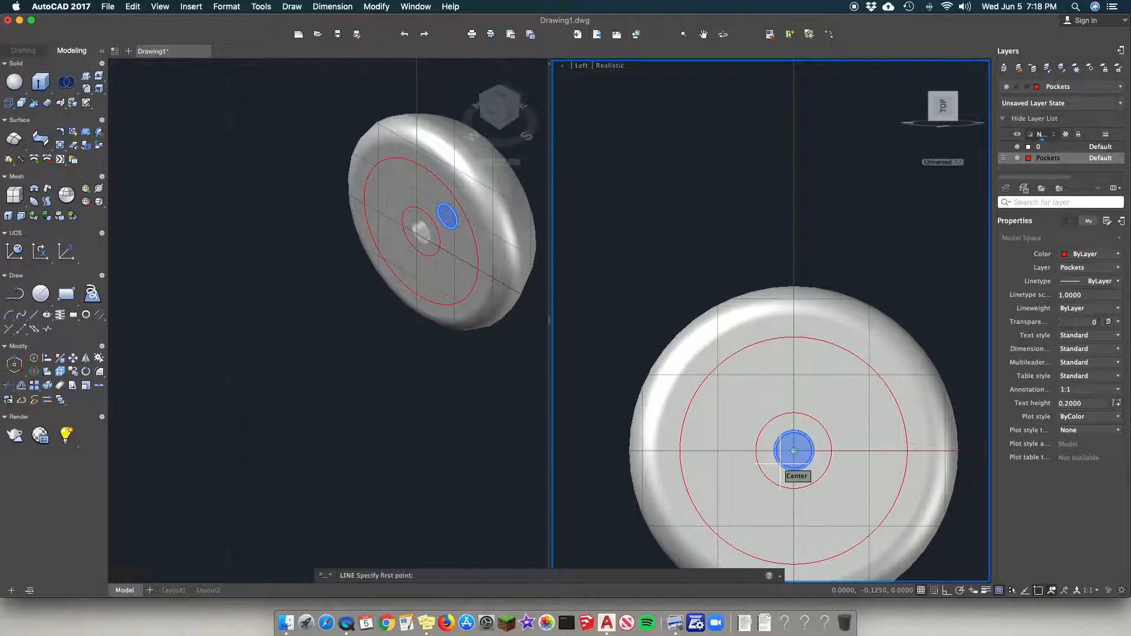
{"action": "left_click", "coordinate": [781, 462]}
{"action": "key", "text": "shift"}
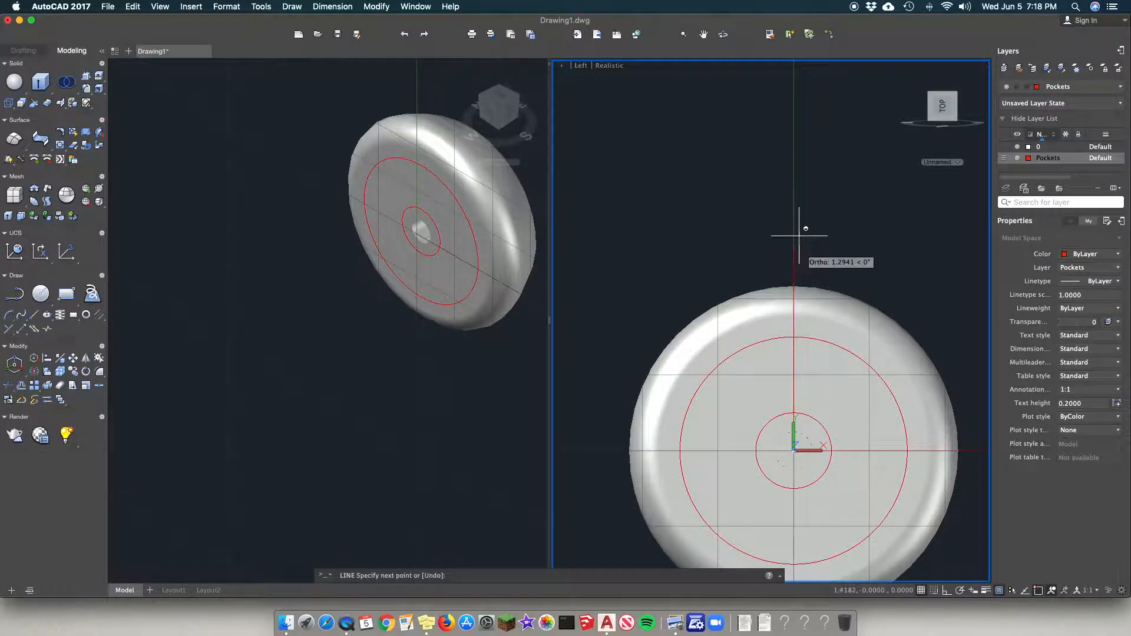
{"action": "left_click", "coordinate": [795, 196]}
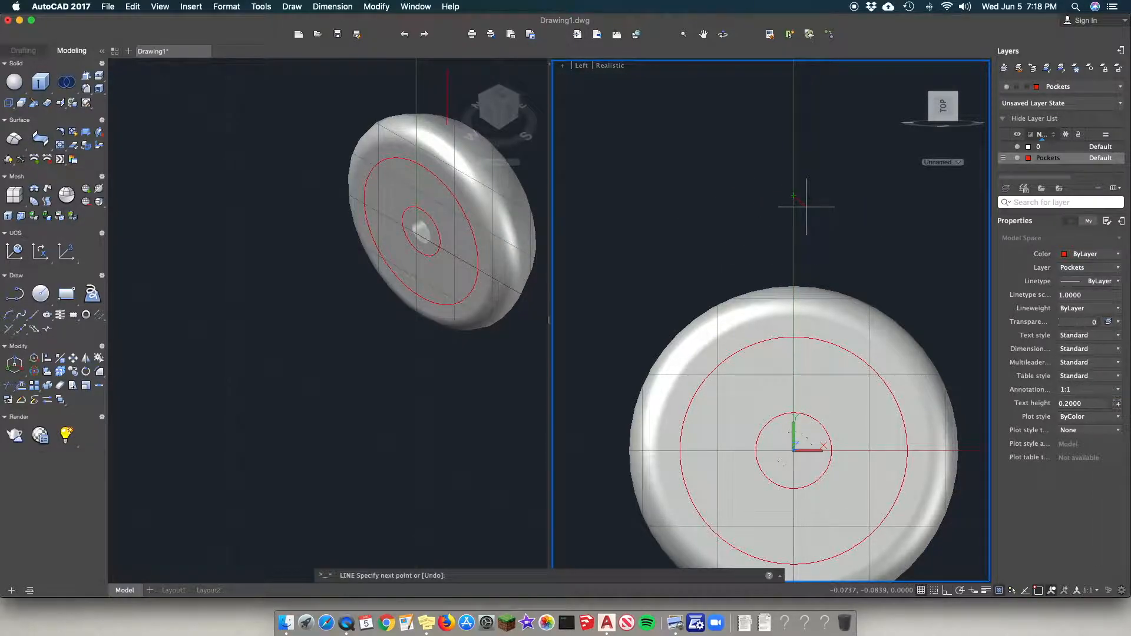
{"action": "key", "text": "Escape"}
Step: Erase the vertical line that starts at the bottom of the hole, picking it in the isometric viewport
{"action": "left_click", "coordinate": [446, 96]}
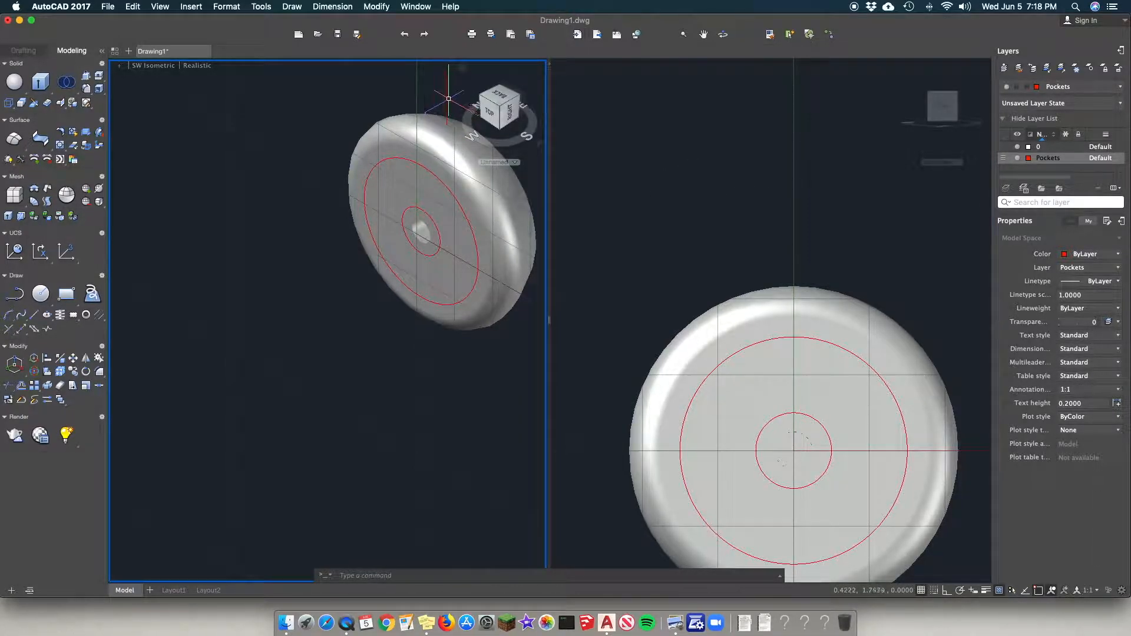
{"action": "left_click", "coordinate": [446, 100]}
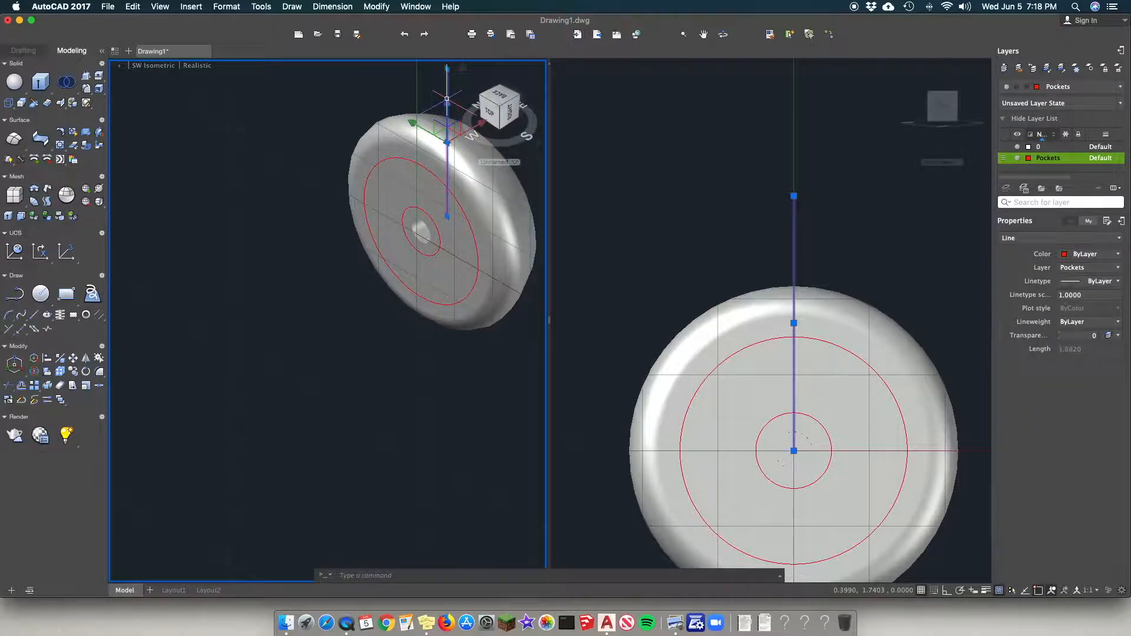
{"action": "key", "text": "Delete"}
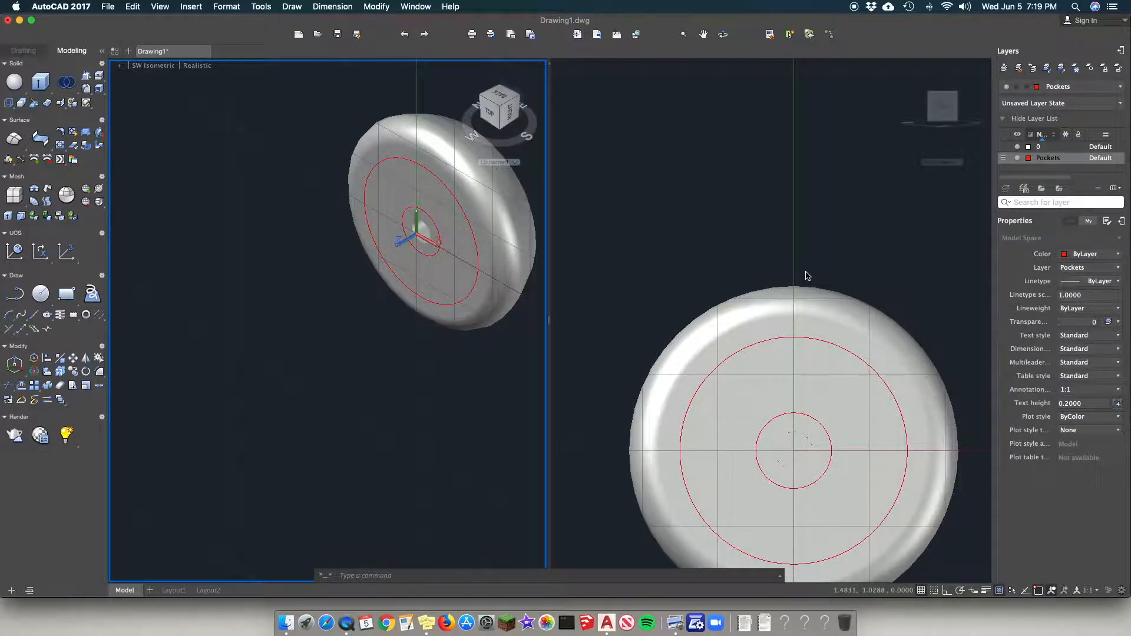
Step: Draw a vertical line about 2 long from the center of the red circles up past the solid's outer edge
{"action": "key", "text": "Return"}
{"action": "left_click", "coordinate": [772, 435]}
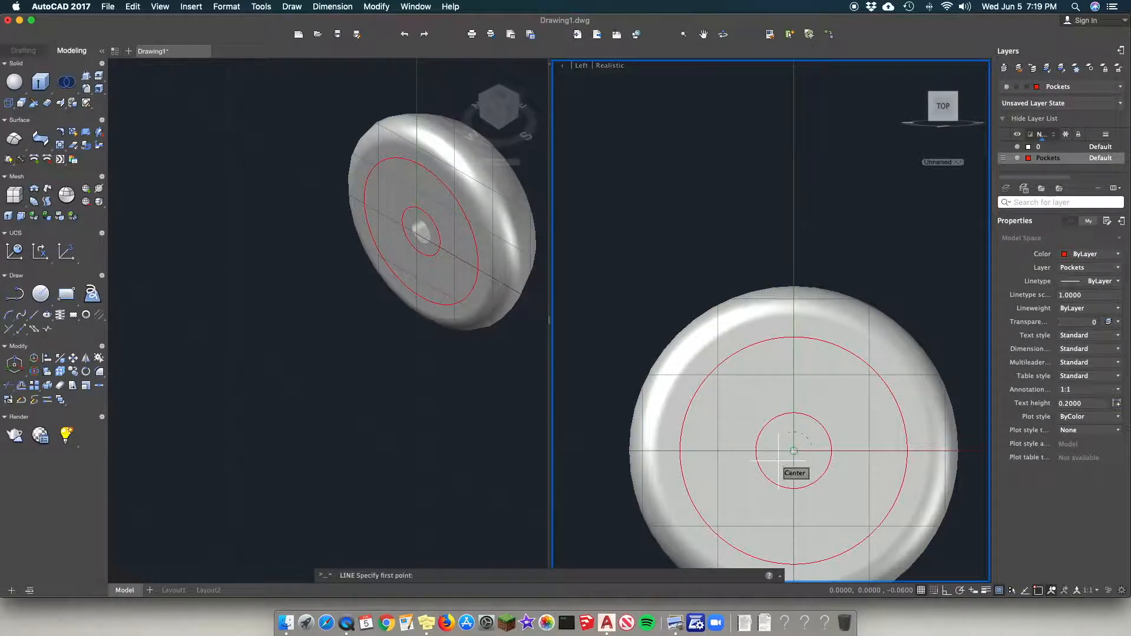
{"action": "left_click", "coordinate": [759, 467]}
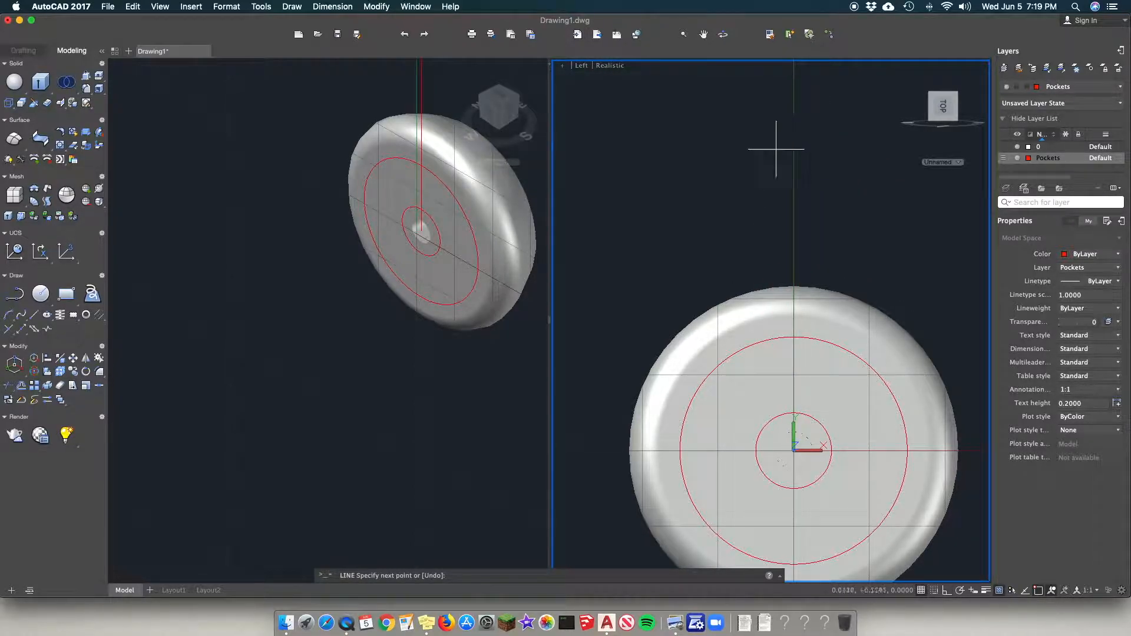
{"action": "key", "text": "Escape"}
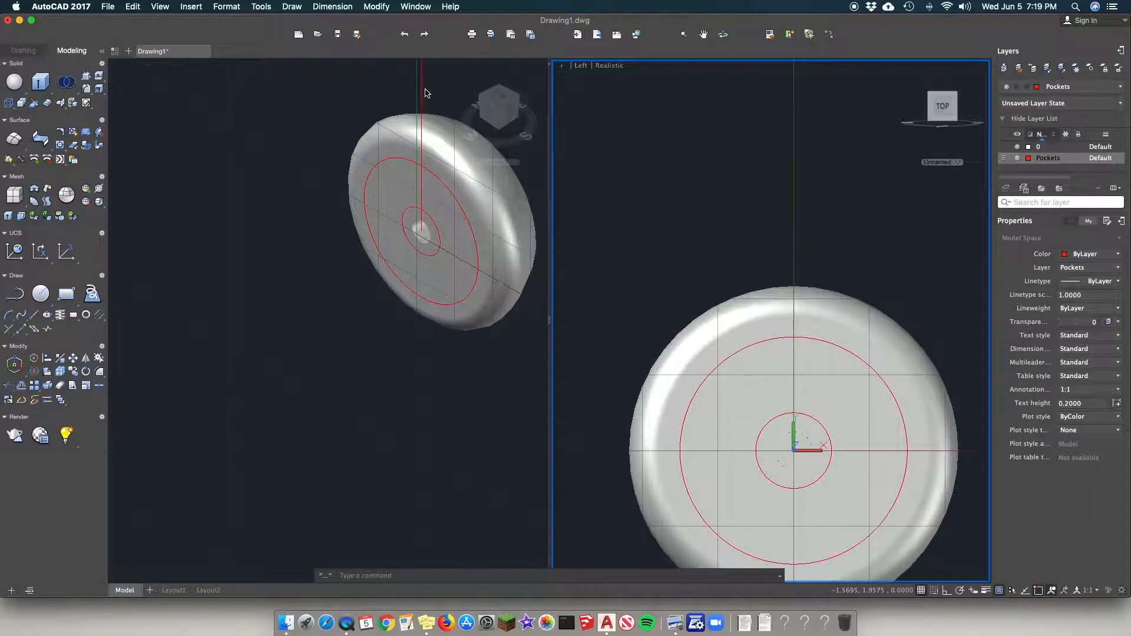
Step: Stretch the lower end of the vertical line straight down from the circles' center to a point below the solid
{"action": "left_click", "coordinate": [432, 93]}
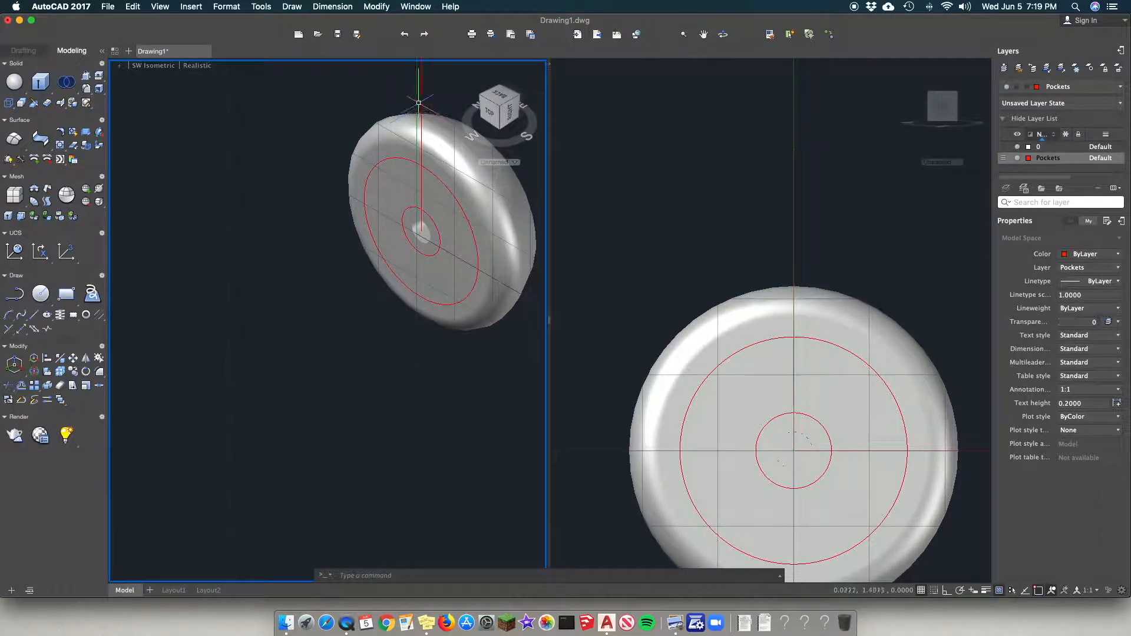
{"action": "left_click", "coordinate": [784, 217]}
{"action": "left_click", "coordinate": [793, 214]}
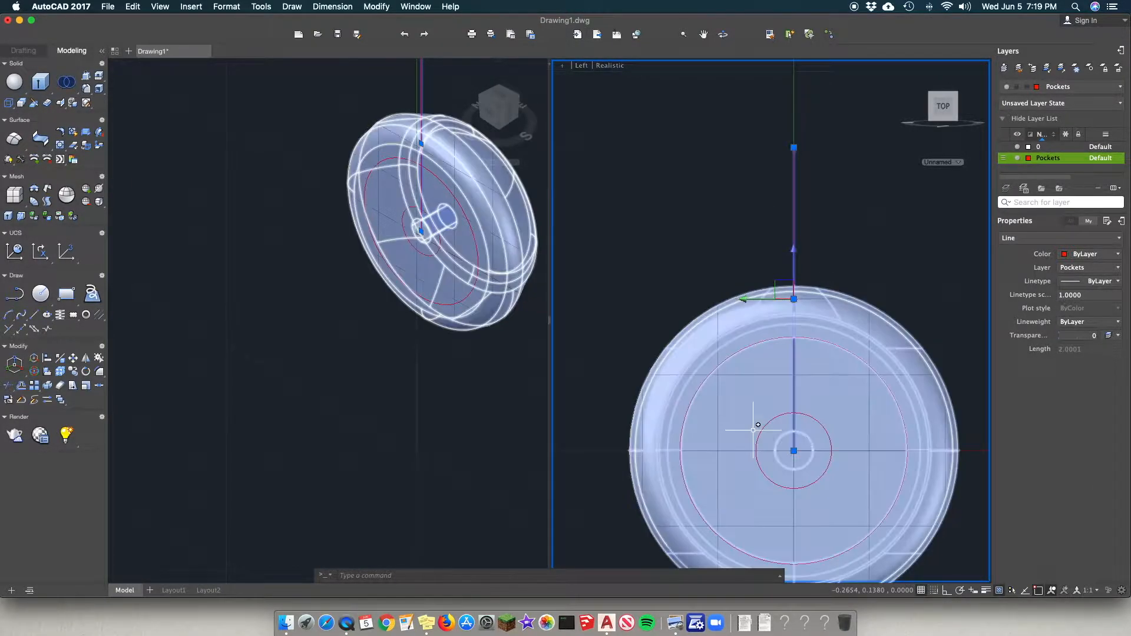
{"action": "scroll", "coordinate": [754, 430], "scroll_direction": "down", "scroll_amount": 4}
{"action": "scroll", "coordinate": [756, 439], "scroll_direction": "up", "scroll_amount": 5}
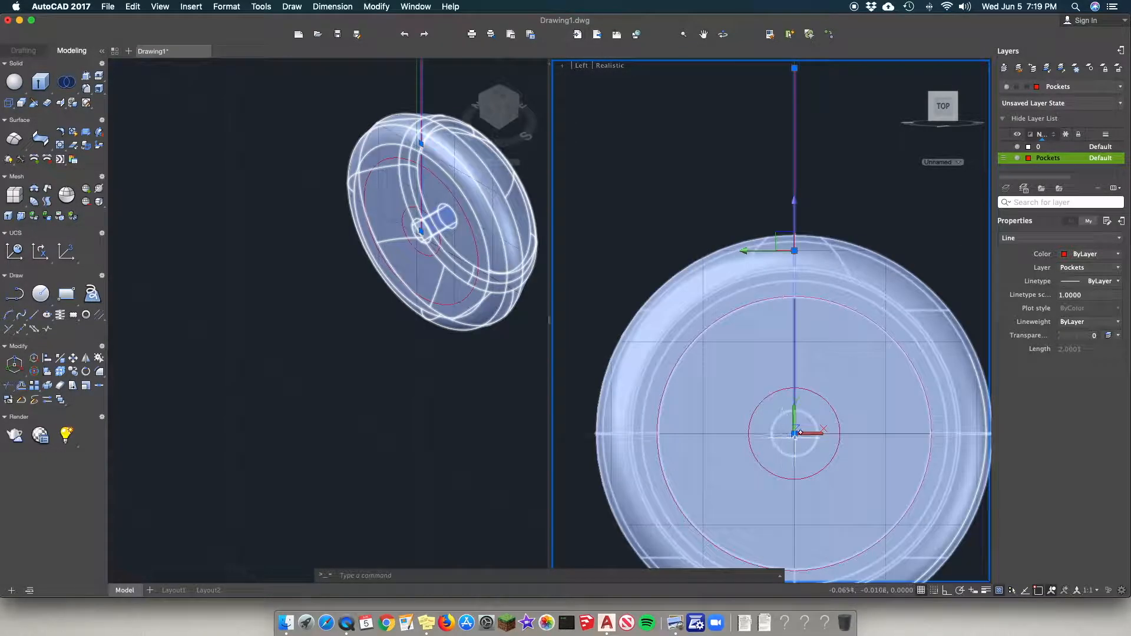
{"action": "scroll", "coordinate": [796, 433], "scroll_direction": "down", "scroll_amount": 3}
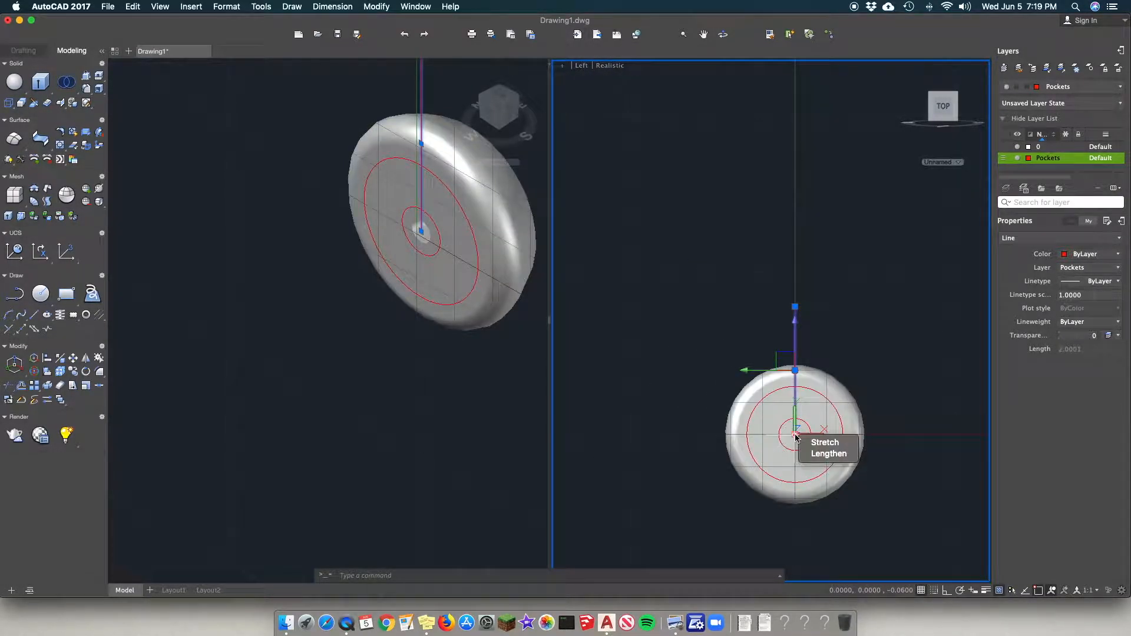
{"action": "left_click", "coordinate": [795, 435]}
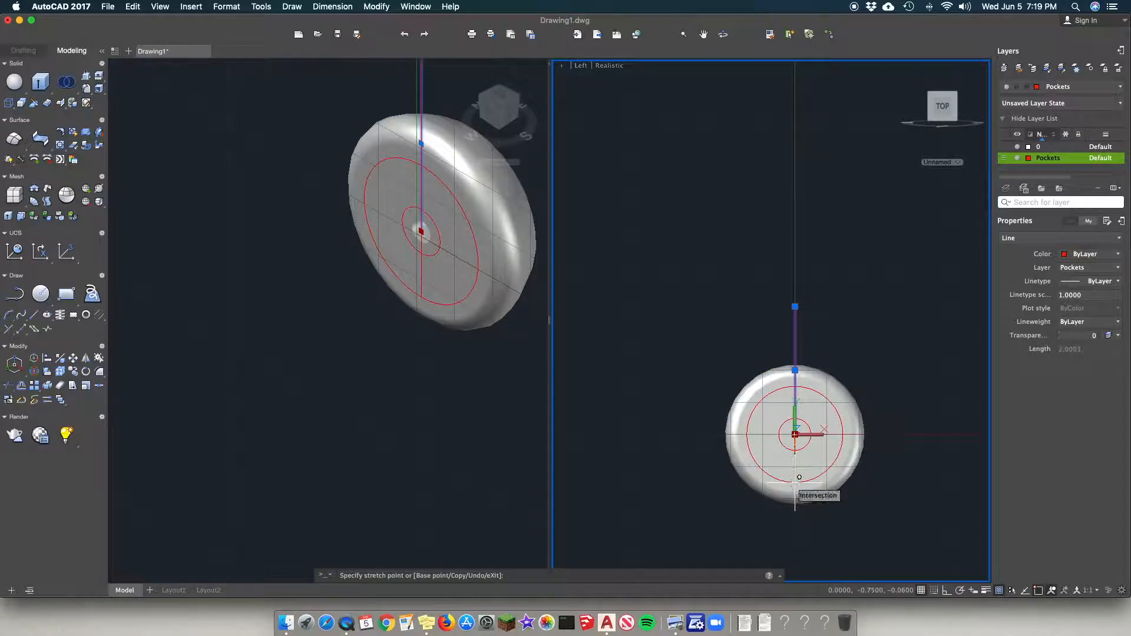
{"action": "left_click", "coordinate": [793, 533]}
{"action": "key", "text": "Escape"}
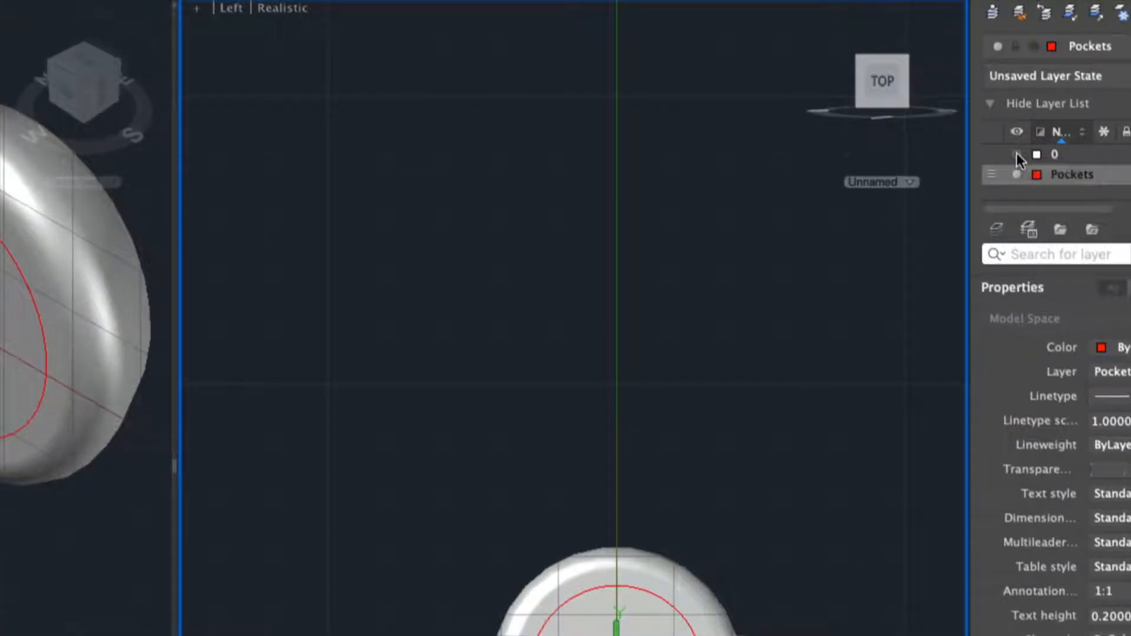
Step: Hide layer 0 so that only the circles and line on the Pockets layer are displayed
{"action": "left_click", "coordinate": [1016, 153]}
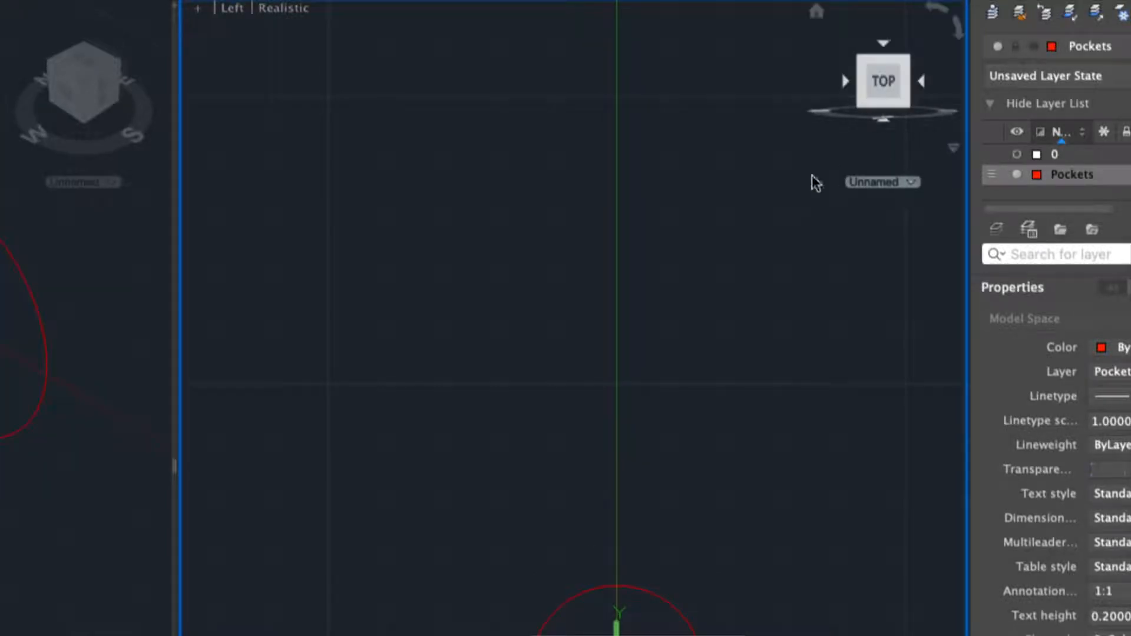
{"action": "scroll", "coordinate": [560, 201], "scroll_direction": "up", "scroll_amount": 8}
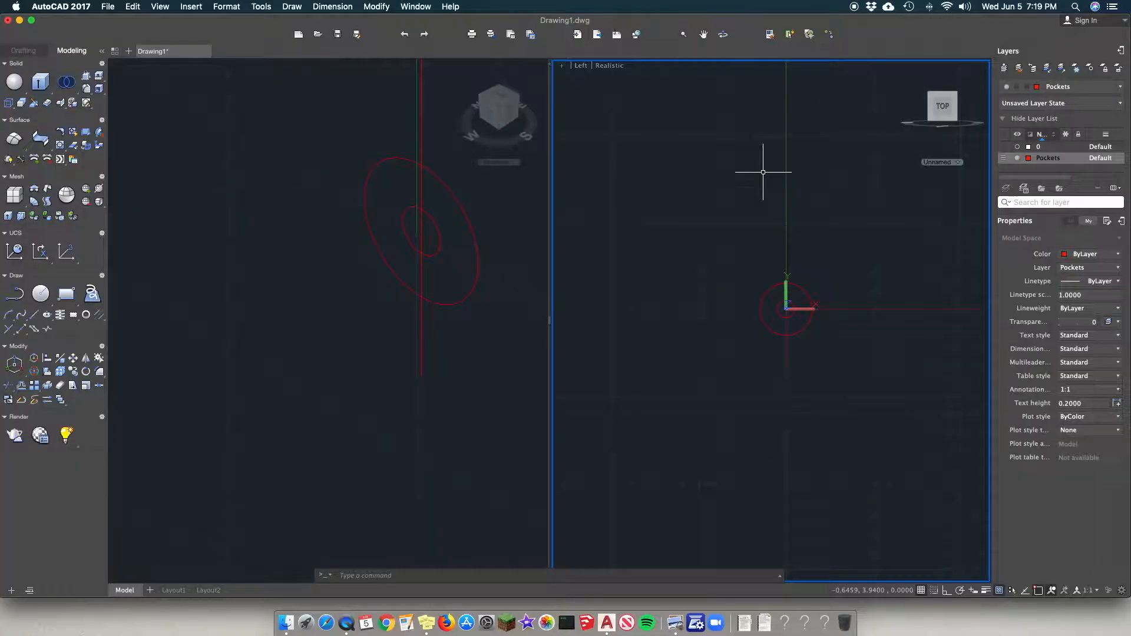
{"action": "scroll", "coordinate": [801, 295], "scroll_direction": "up", "scroll_amount": 5}
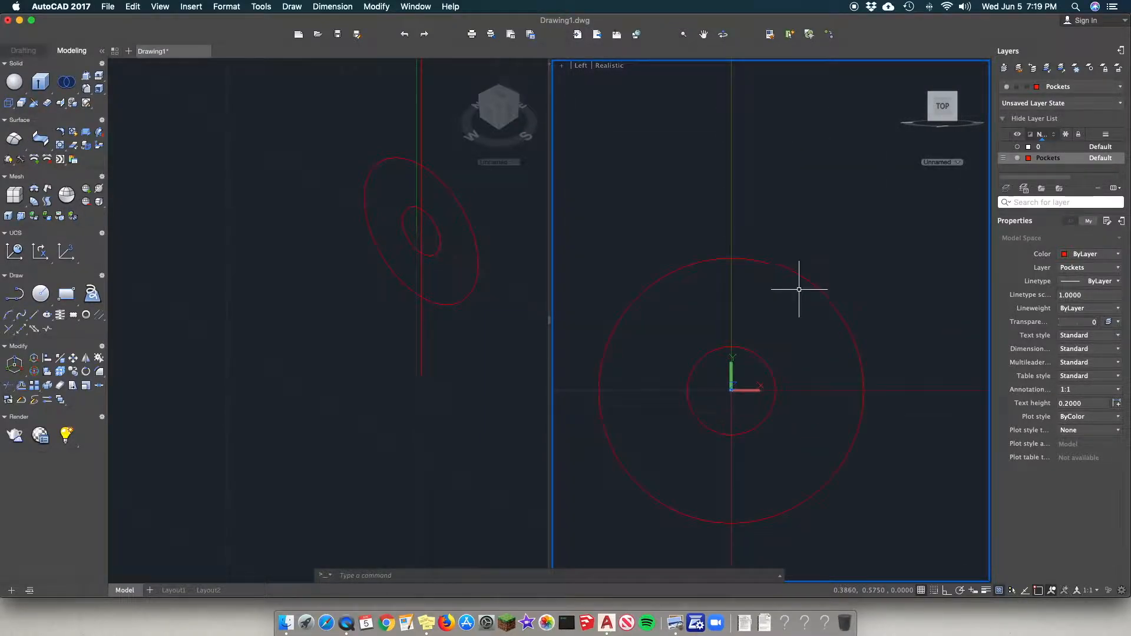
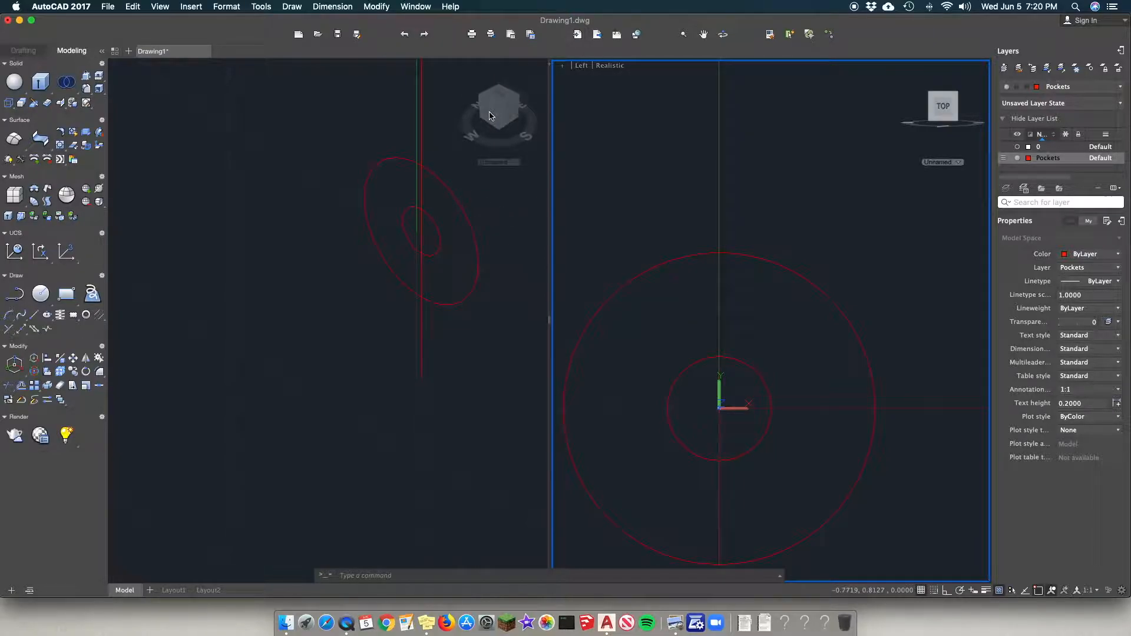
Step: View the circles from the right side and return that viewport to the SW Isometric view
{"action": "left_click", "coordinate": [592, 126]}
{"action": "left_click", "coordinate": [634, 134]}
{"action": "left_click", "coordinate": [510, 117]}
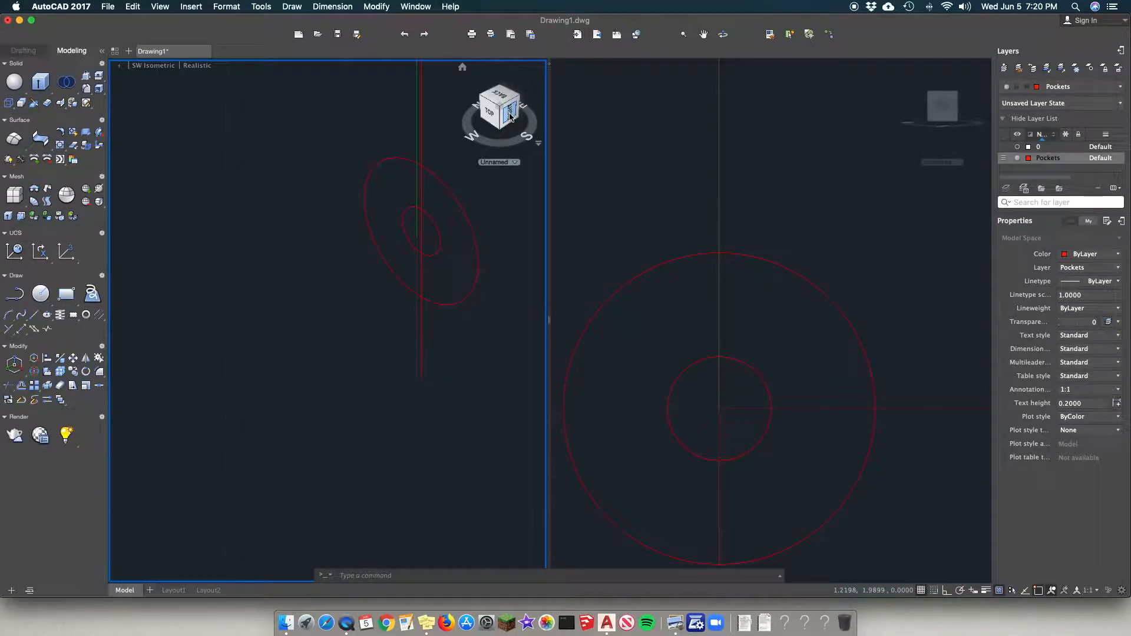
{"action": "left_click", "coordinate": [510, 117]}
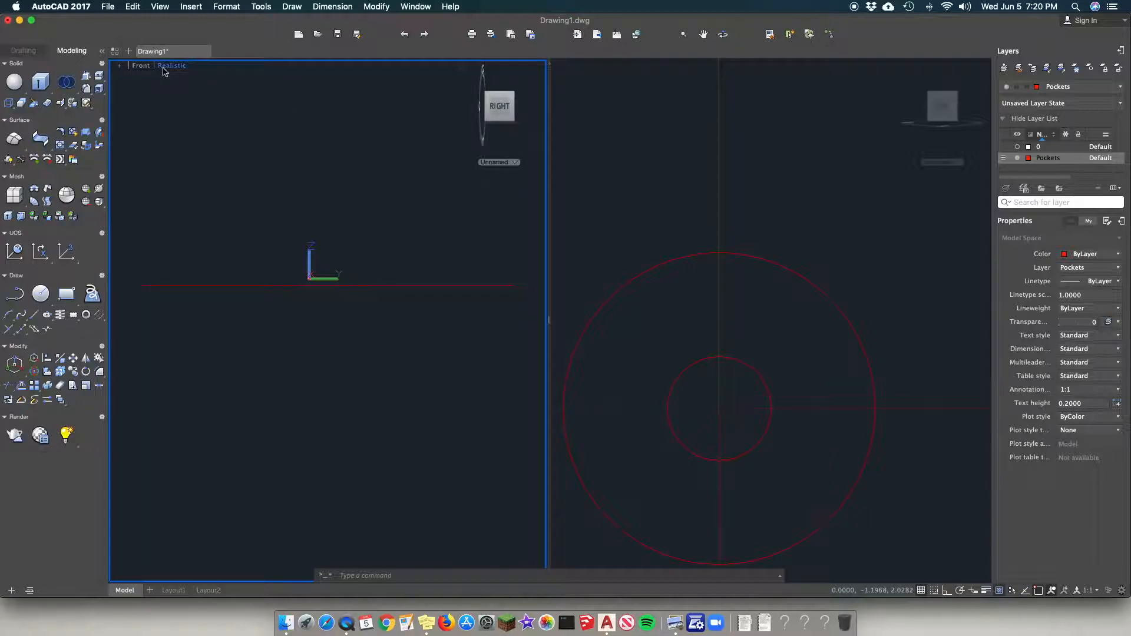
{"action": "left_click", "coordinate": [143, 66]}
{"action": "left_click", "coordinate": [186, 160]}
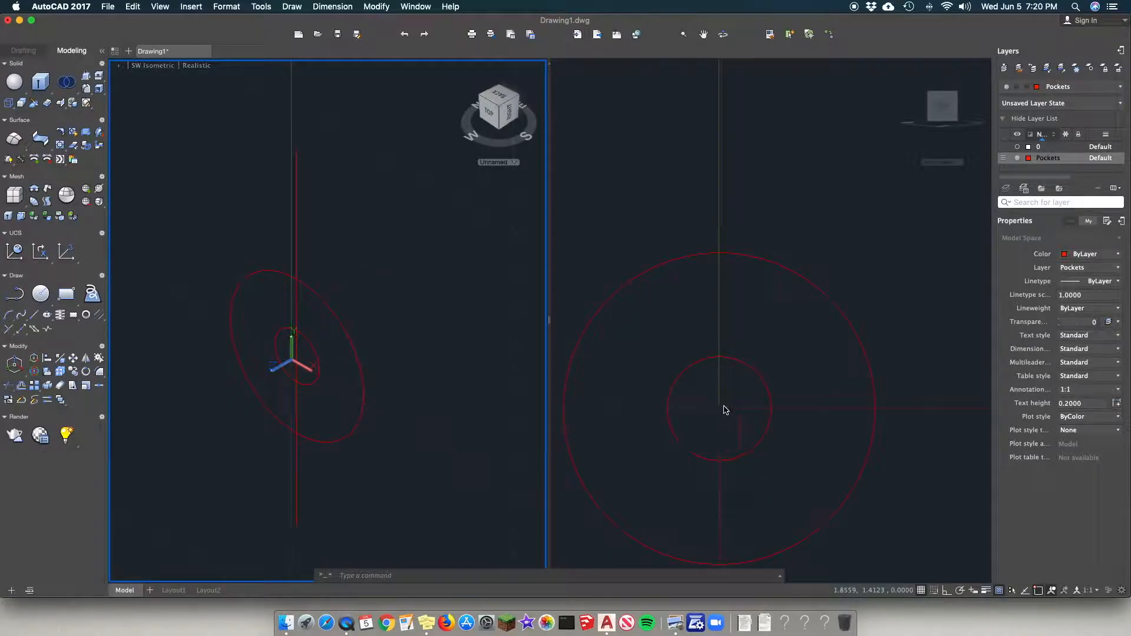
{"action": "scroll", "coordinate": [687, 398], "scroll_direction": "down", "scroll_amount": 3}
{"action": "scroll", "coordinate": [687, 398], "scroll_direction": "up", "scroll_amount": 2}
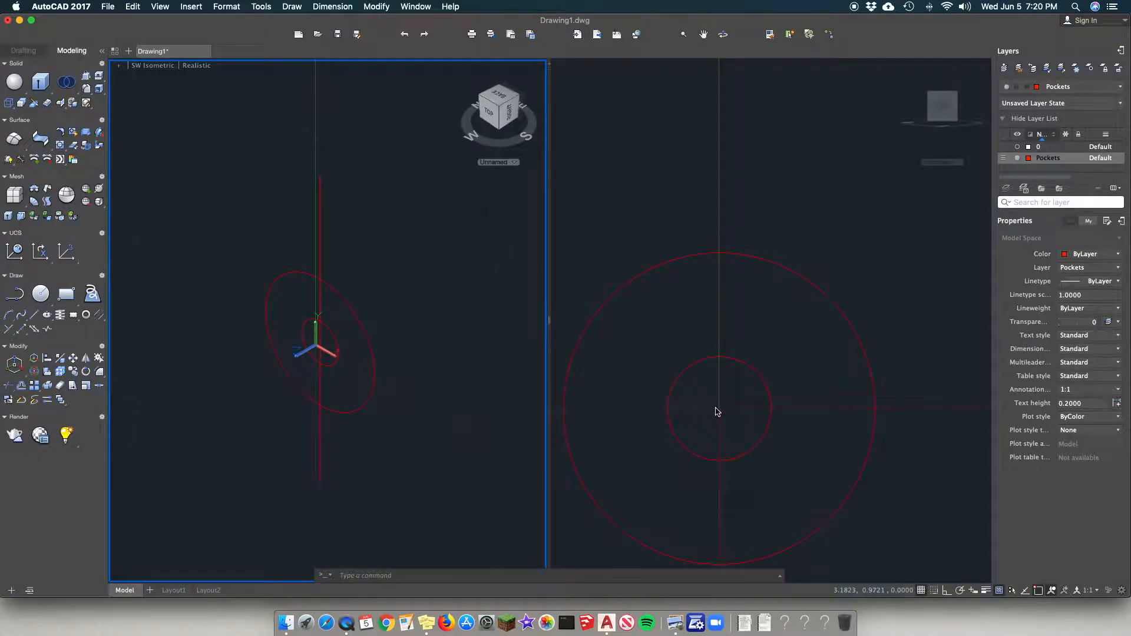
{"action": "scroll", "coordinate": [625, 405], "scroll_direction": "down", "scroll_amount": 3}
Step: In the Left-view viewport, draw a horizontal line about 1.19 long from the circles' centre out past the left side of the outer circle
{"action": "left_click", "coordinate": [704, 402]}
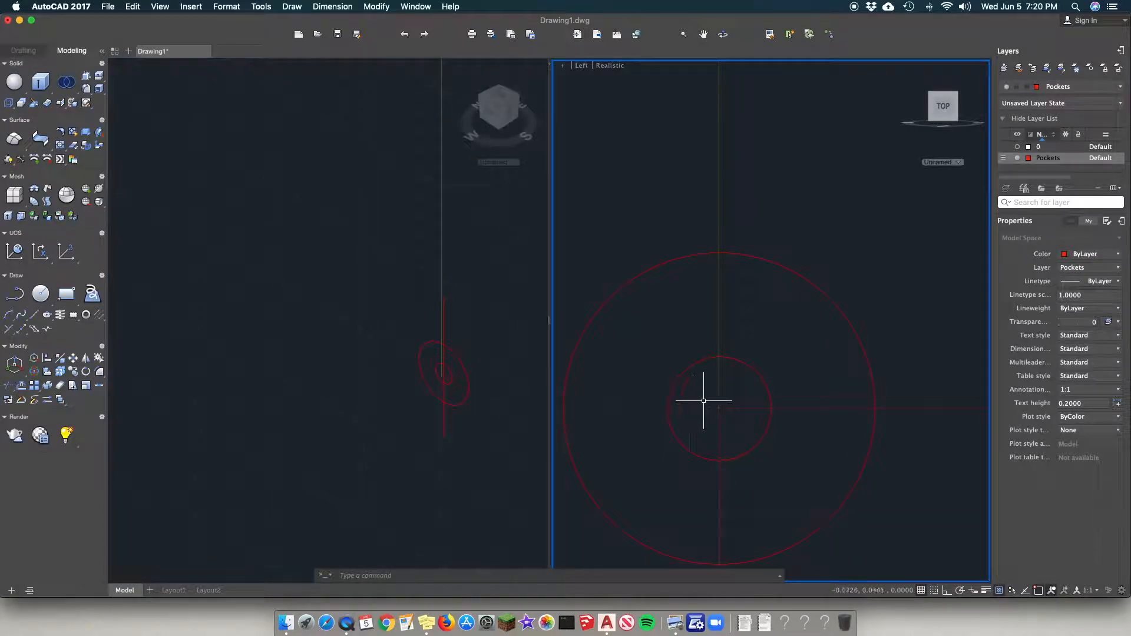
{"action": "type", "text": "line"}
{"action": "key", "text": "Return"}
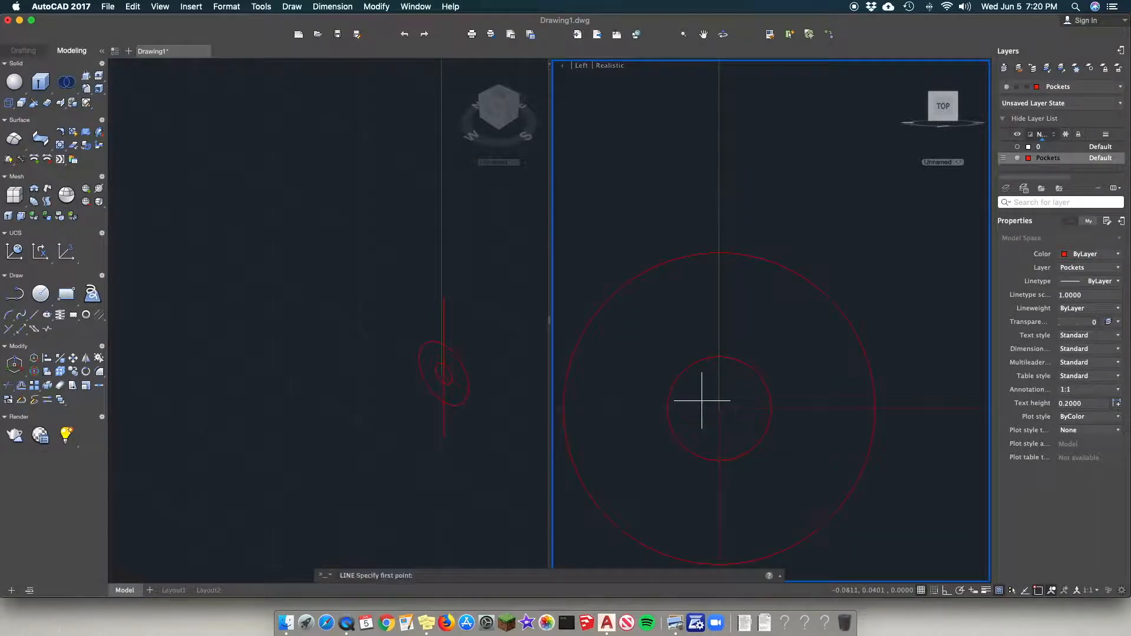
{"action": "left_click", "coordinate": [680, 447]}
{"action": "scroll", "coordinate": [680, 447], "scroll_direction": "down", "scroll_amount": 5}
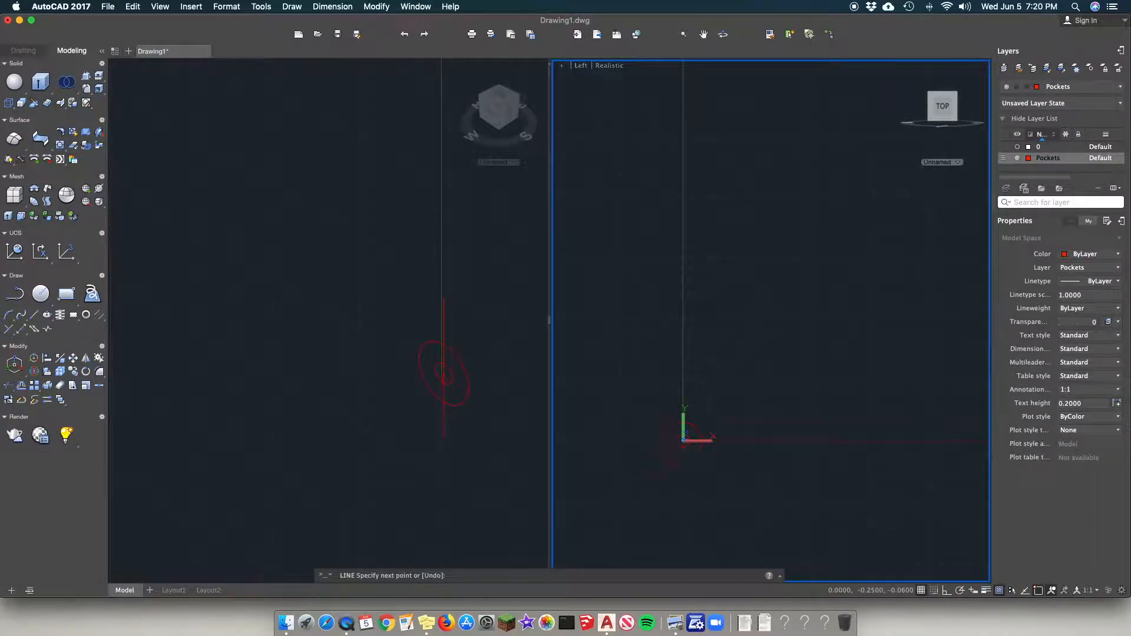
{"action": "left_click", "coordinate": [626, 438]}
{"action": "key", "text": "Return"}
Step: Stretch the horizontal line's centre endpoint to the right with ortho, well beyond the outer circle
{"action": "scroll", "coordinate": [652, 436], "scroll_direction": "up", "scroll_amount": 4}
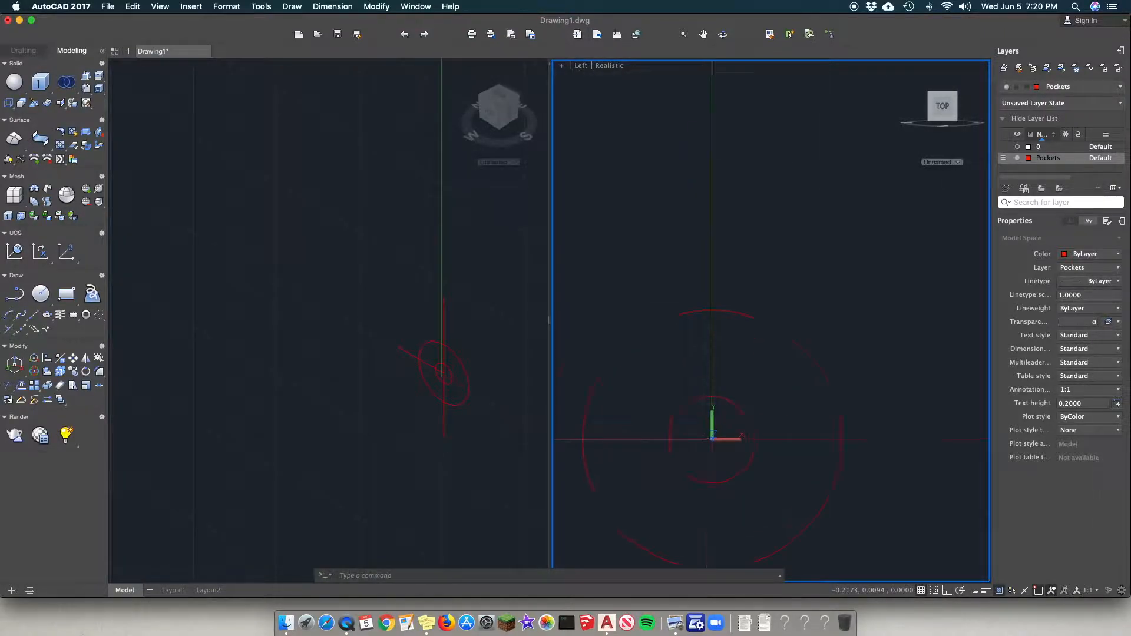
{"action": "left_click", "coordinate": [700, 441]}
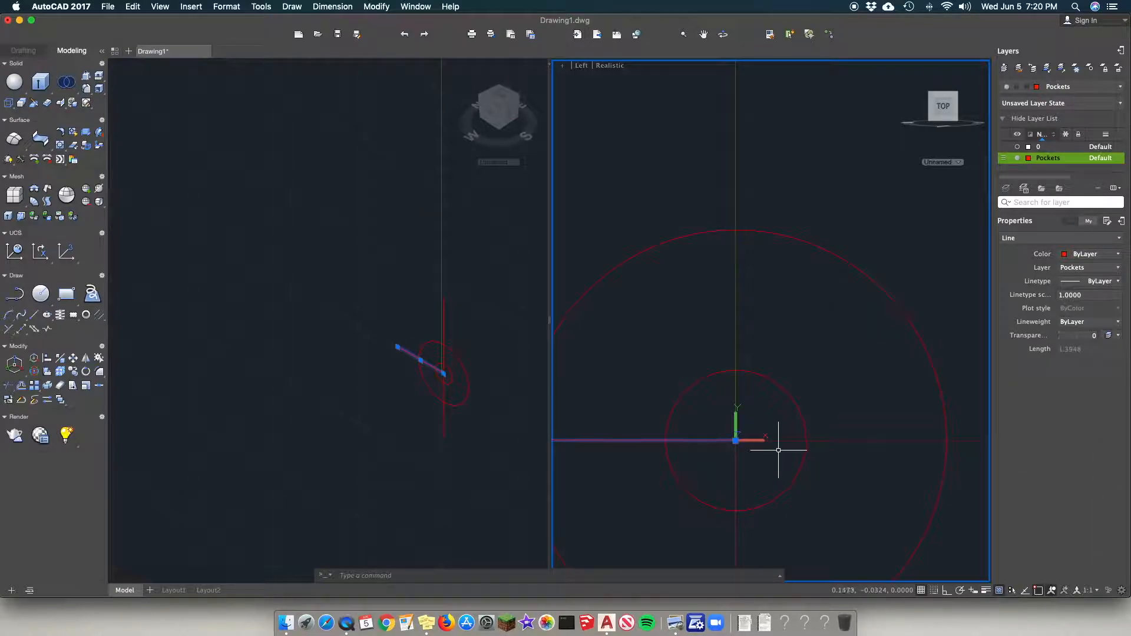
{"action": "left_click", "coordinate": [737, 440]}
{"action": "scroll", "coordinate": [814, 445], "scroll_direction": "down", "scroll_amount": 4}
{"action": "scroll", "coordinate": [814, 445], "scroll_direction": "down", "scroll_amount": 3}
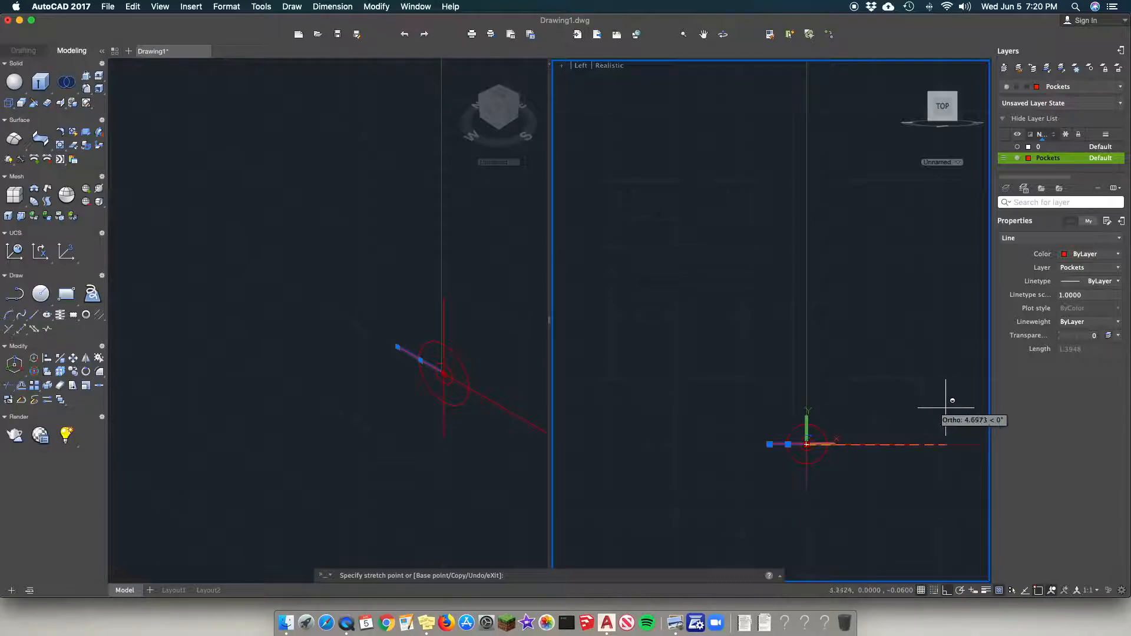
{"action": "left_click", "coordinate": [934, 422]}
{"action": "key", "text": "Escape"}
{"action": "scroll", "coordinate": [891, 447], "scroll_direction": "up", "scroll_amount": 2}
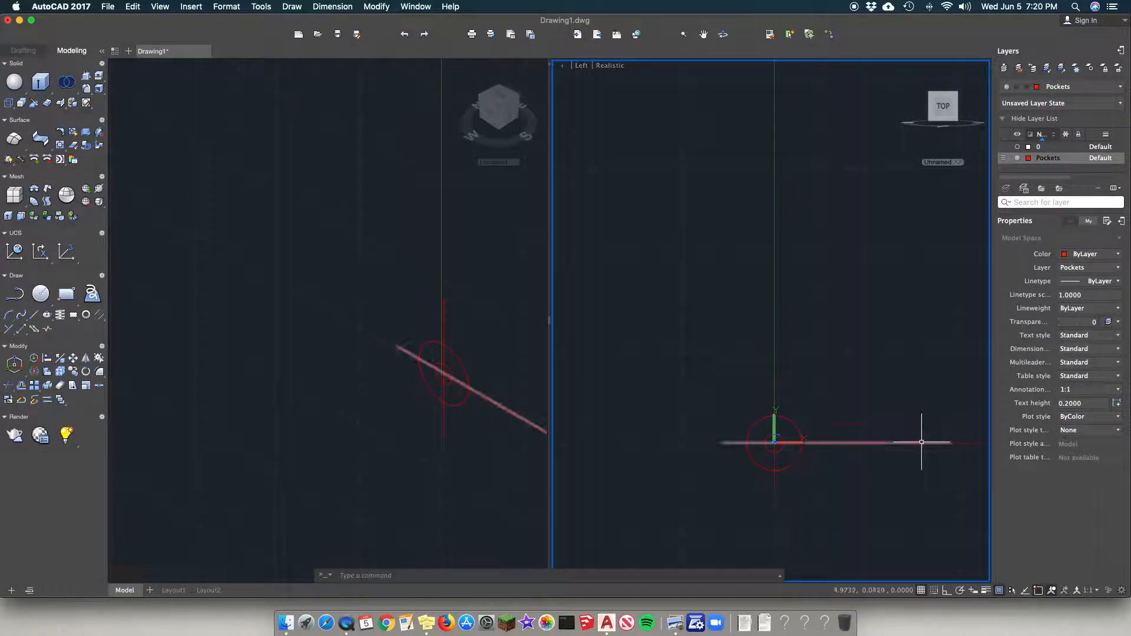
Step: Offset the horizontal centre line upward and the vertical centre line to the right, each by about 0.1
{"action": "scroll", "coordinate": [766, 432], "scroll_direction": "up", "scroll_amount": 3}
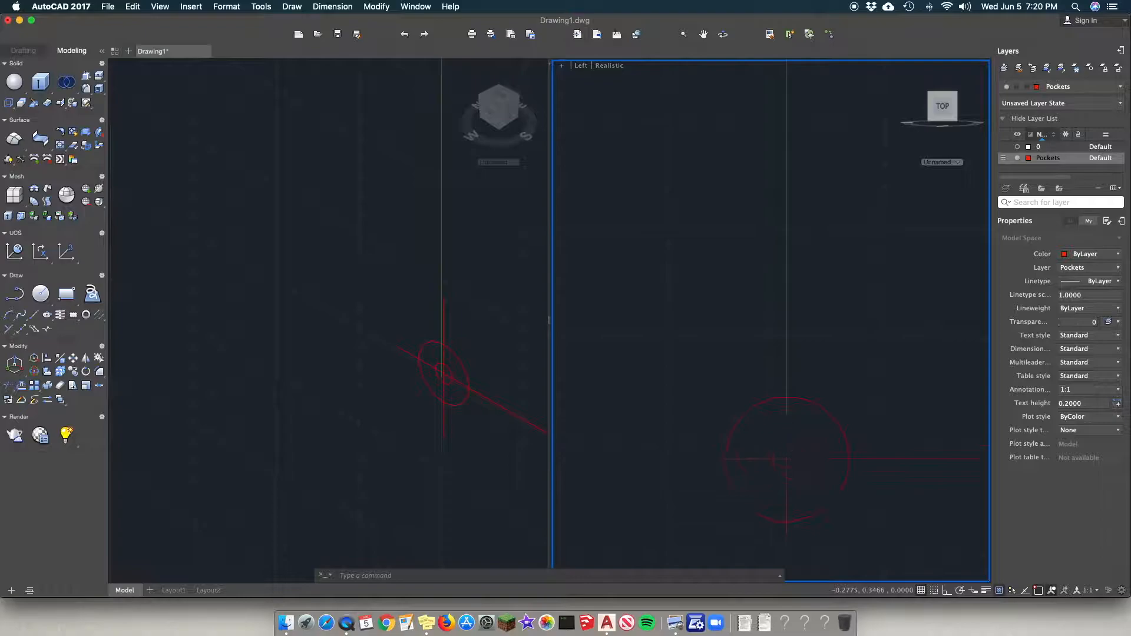
{"action": "scroll", "coordinate": [763, 430], "scroll_direction": "down", "scroll_amount": 3}
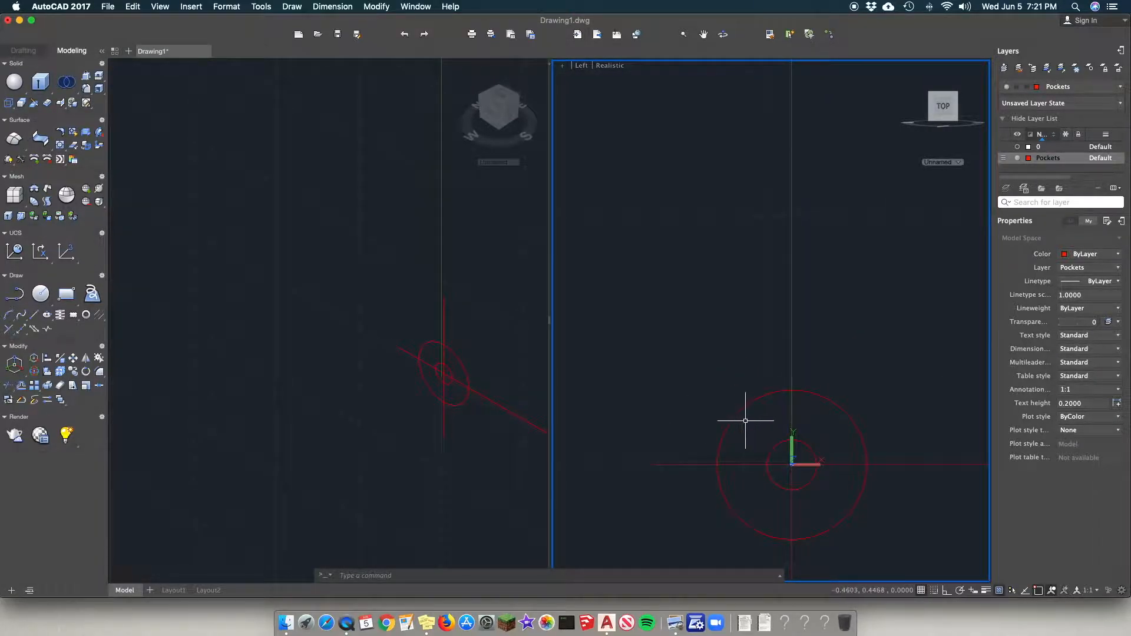
{"action": "scroll", "coordinate": [792, 450], "scroll_direction": "up", "scroll_amount": 4}
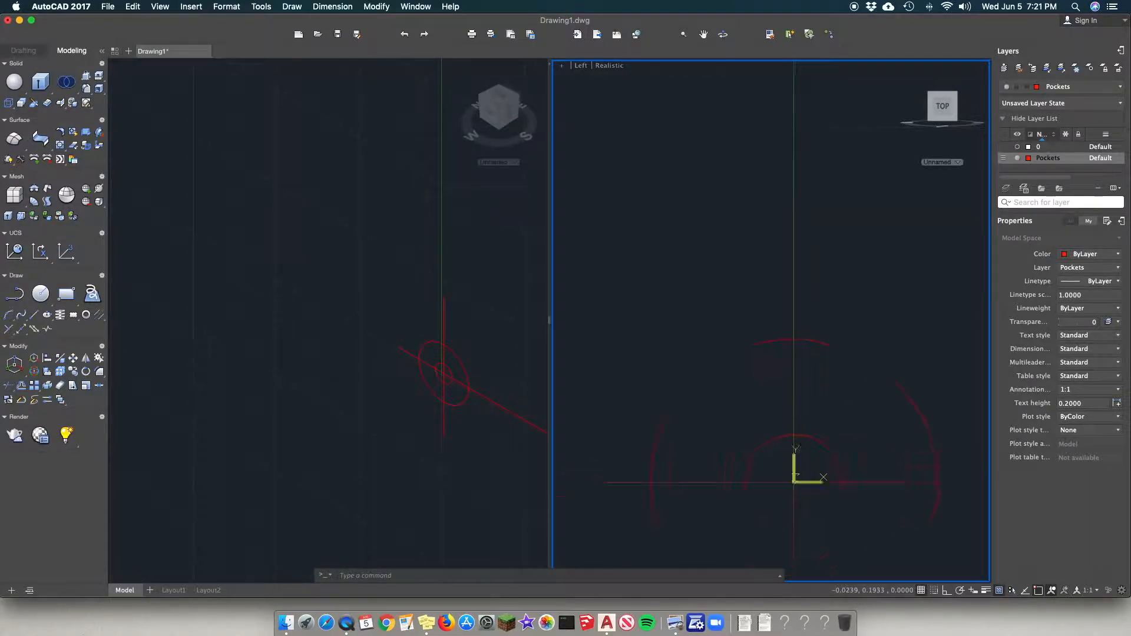
{"action": "scroll", "coordinate": [703, 425], "scroll_direction": "down", "scroll_amount": 3}
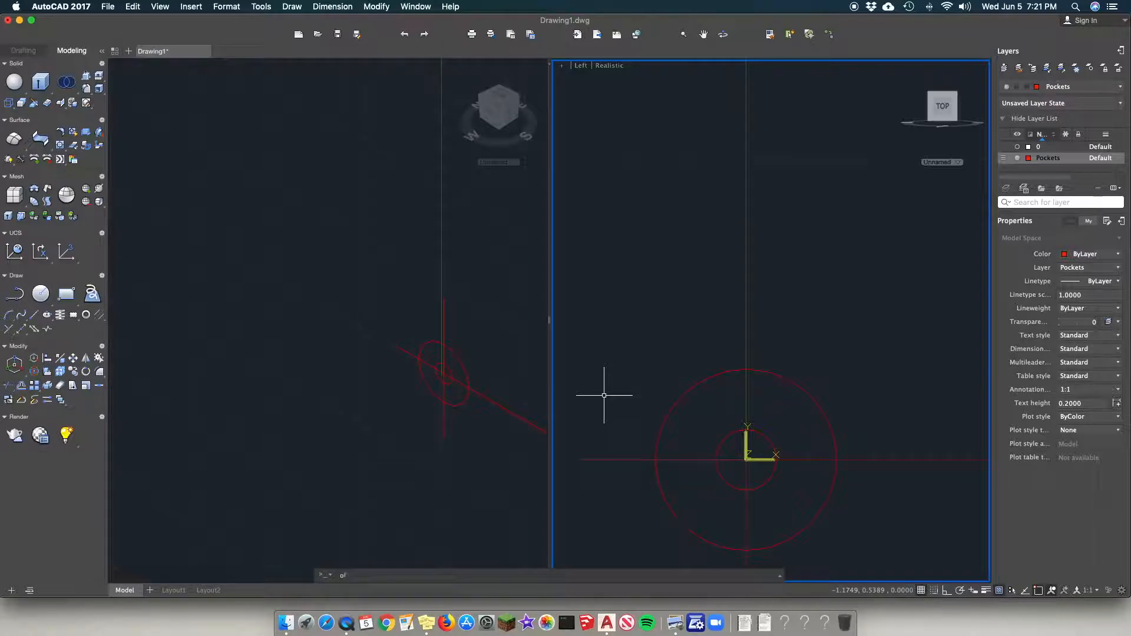
{"action": "type", "text": "set"}
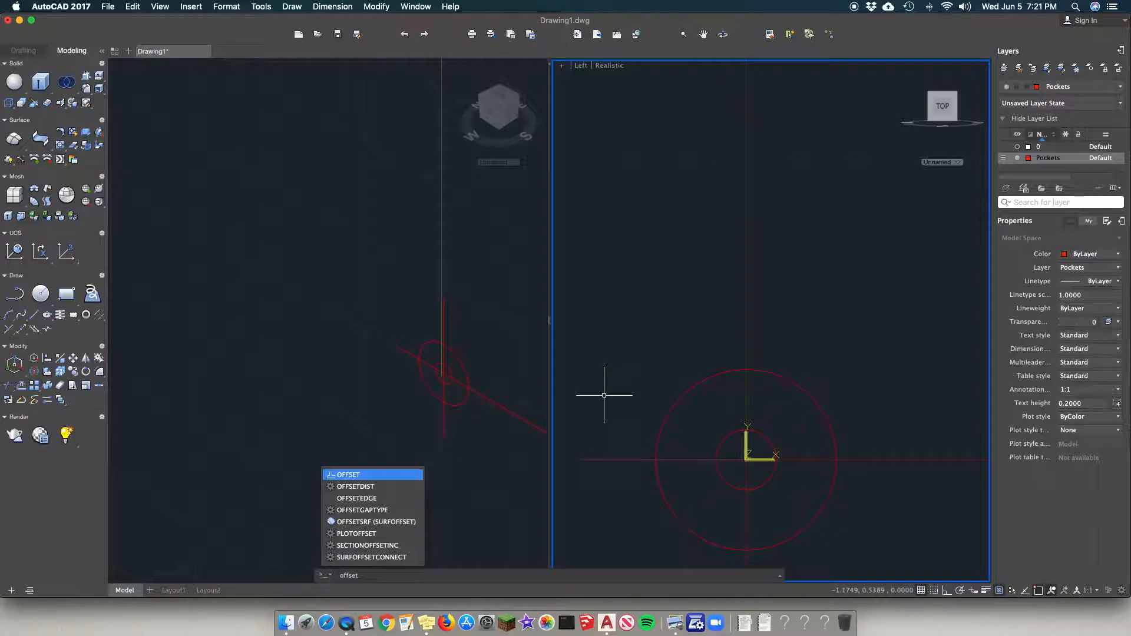
{"action": "key", "text": "Return"}
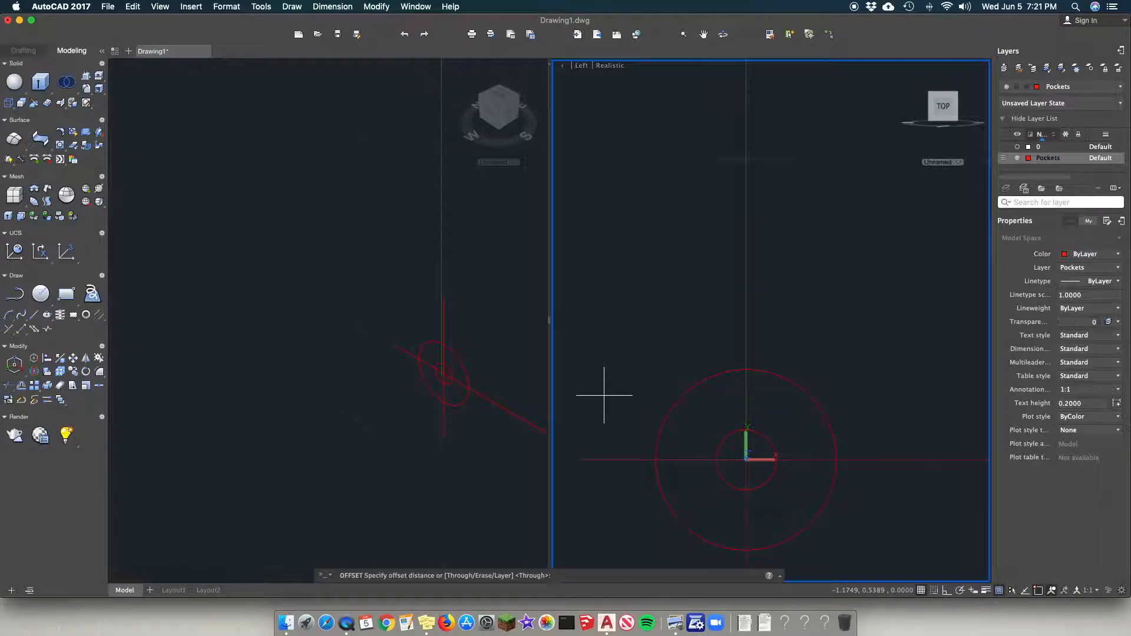
{"action": "key", "text": "Return"}
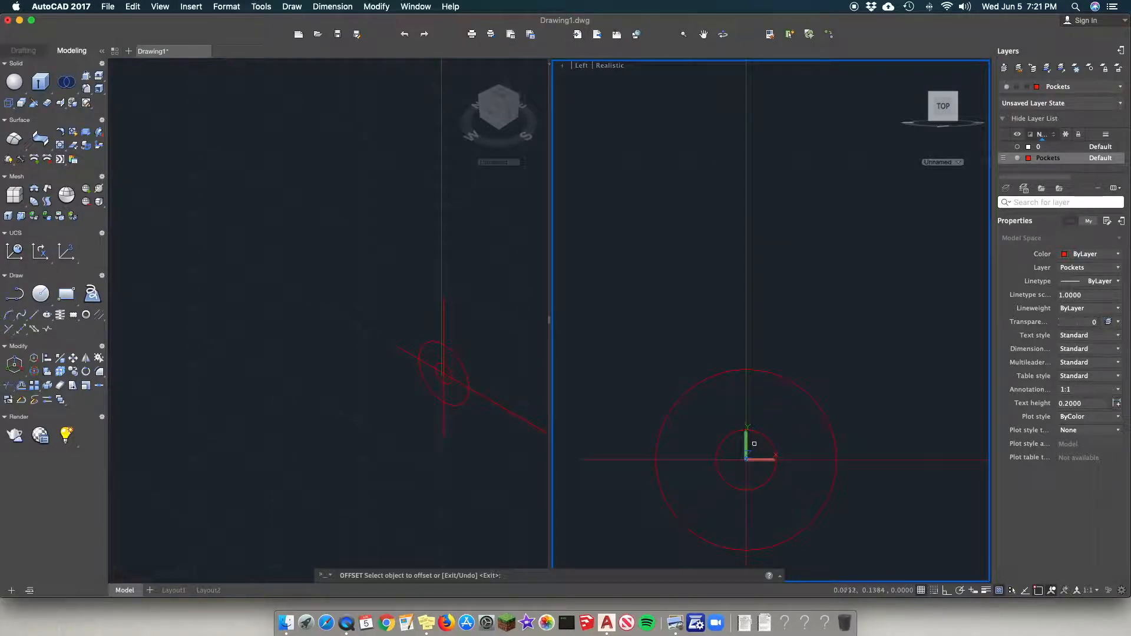
{"action": "left_click", "coordinate": [795, 460]}
{"action": "left_click", "coordinate": [796, 444]}
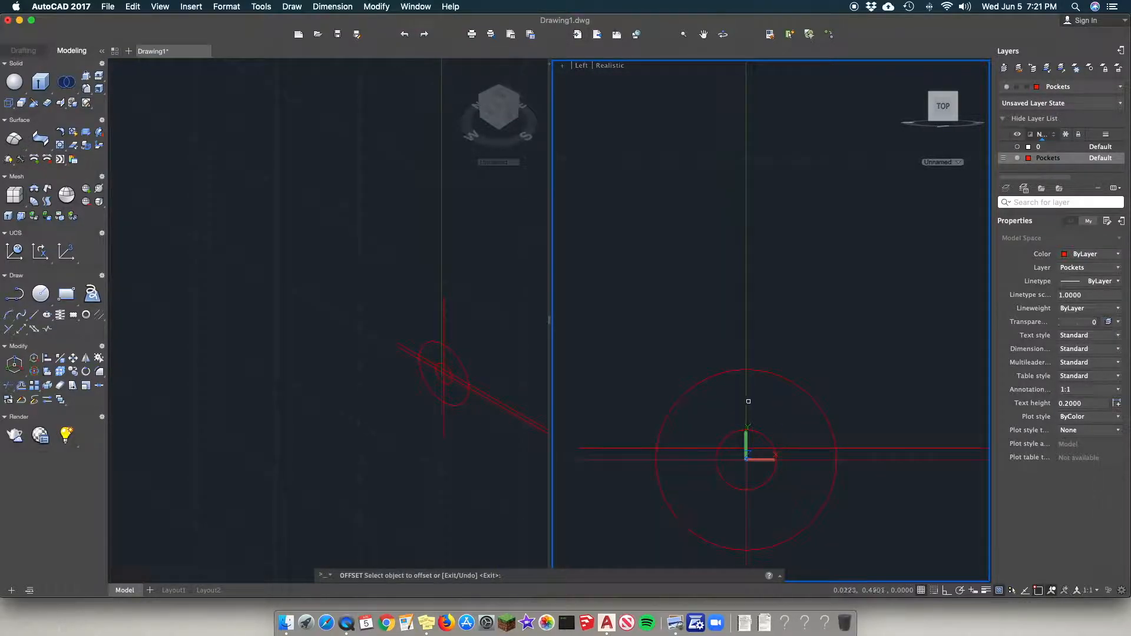
{"action": "left_click", "coordinate": [748, 403]}
{"action": "left_click", "coordinate": [796, 396]}
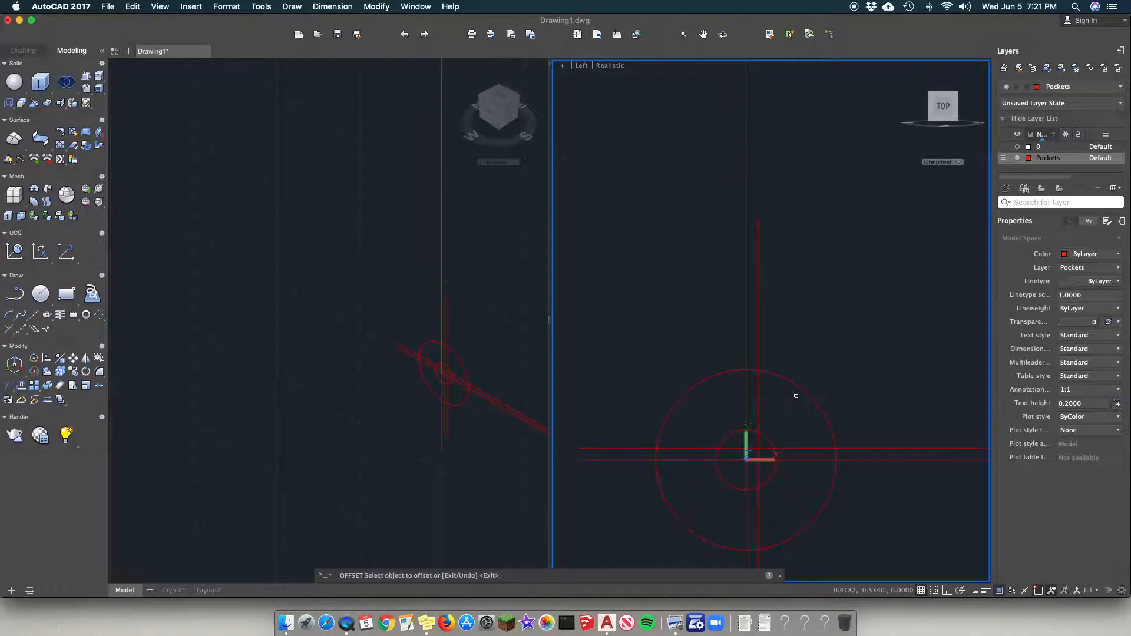
{"action": "scroll", "coordinate": [770, 430], "scroll_direction": "up", "scroll_amount": 5}
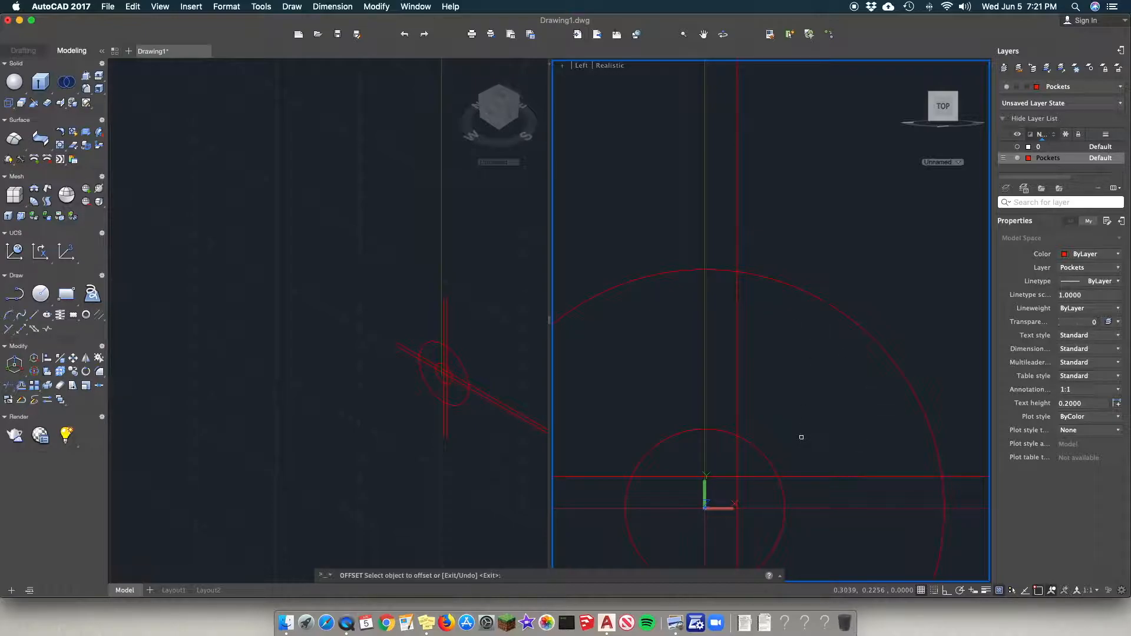
{"action": "key", "text": "Escape"}
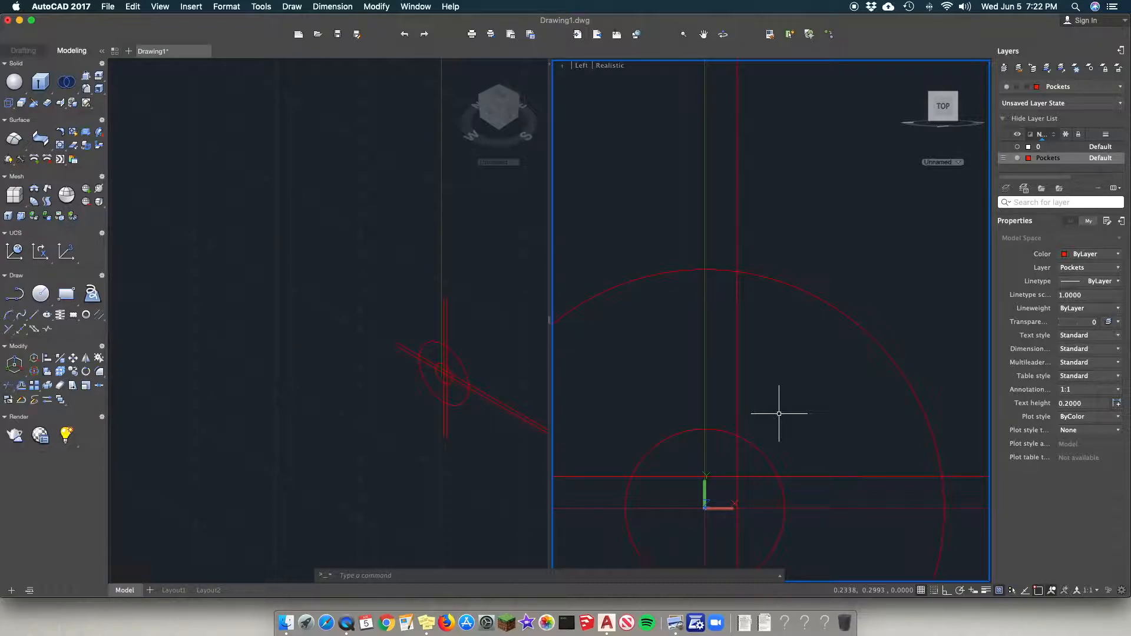
Step: Using both offset lines and both circles as cutting edges, trim the inner circle beside its upper-right arc
{"action": "key", "text": "Return"}
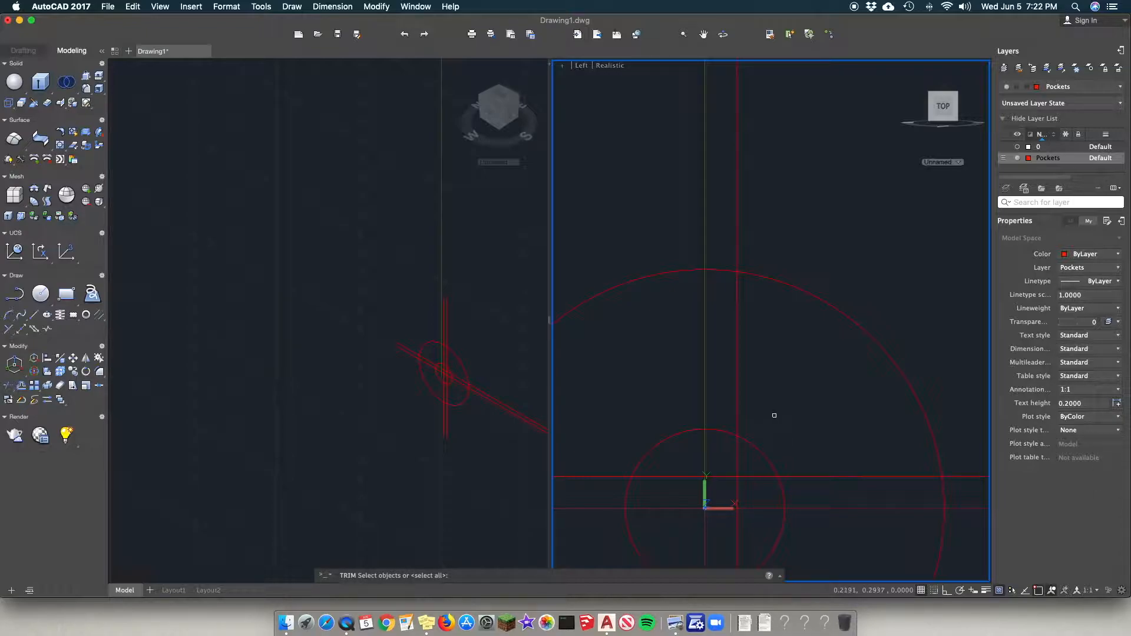
{"action": "left_click", "coordinate": [736, 403]}
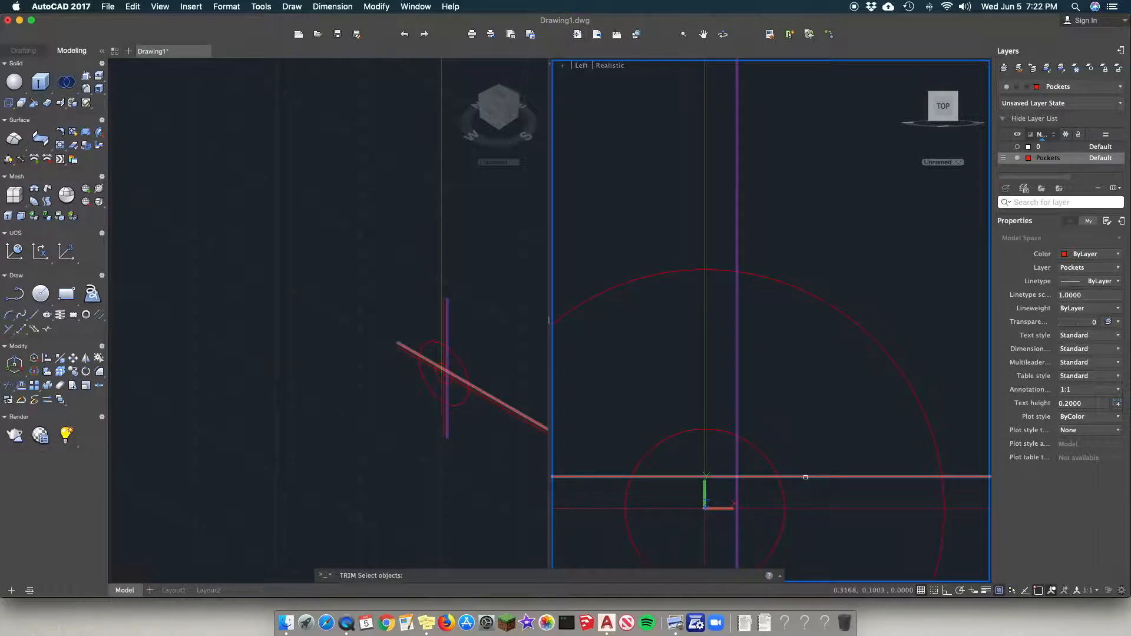
{"action": "left_click", "coordinate": [805, 477]}
{"action": "left_click", "coordinate": [767, 459]}
{"action": "left_click", "coordinate": [897, 366]}
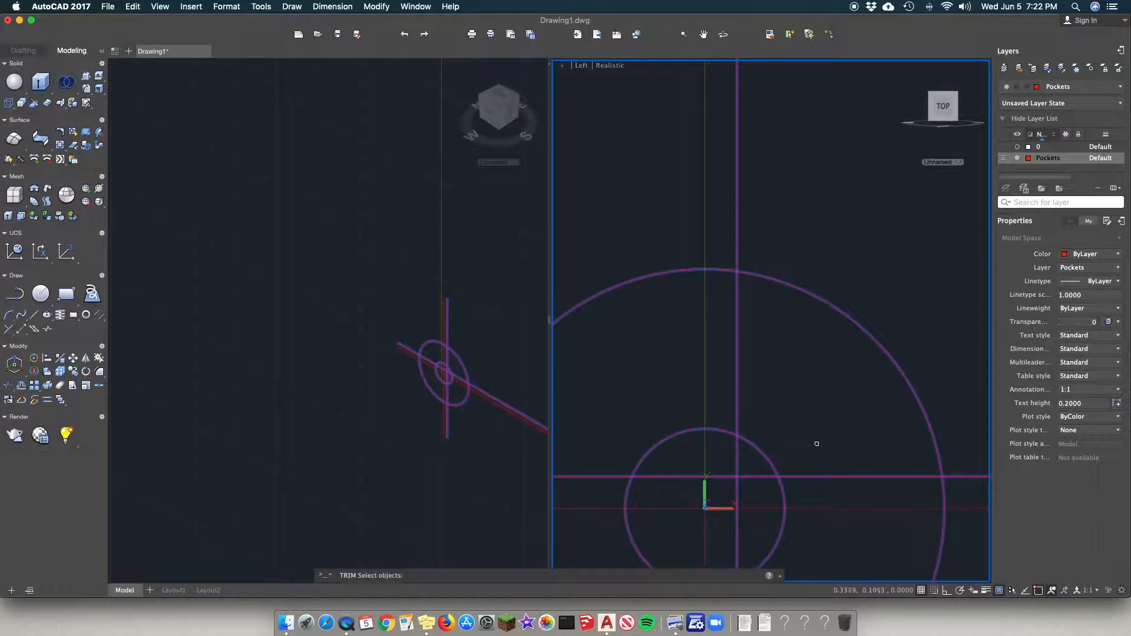
{"action": "key", "text": "Return"}
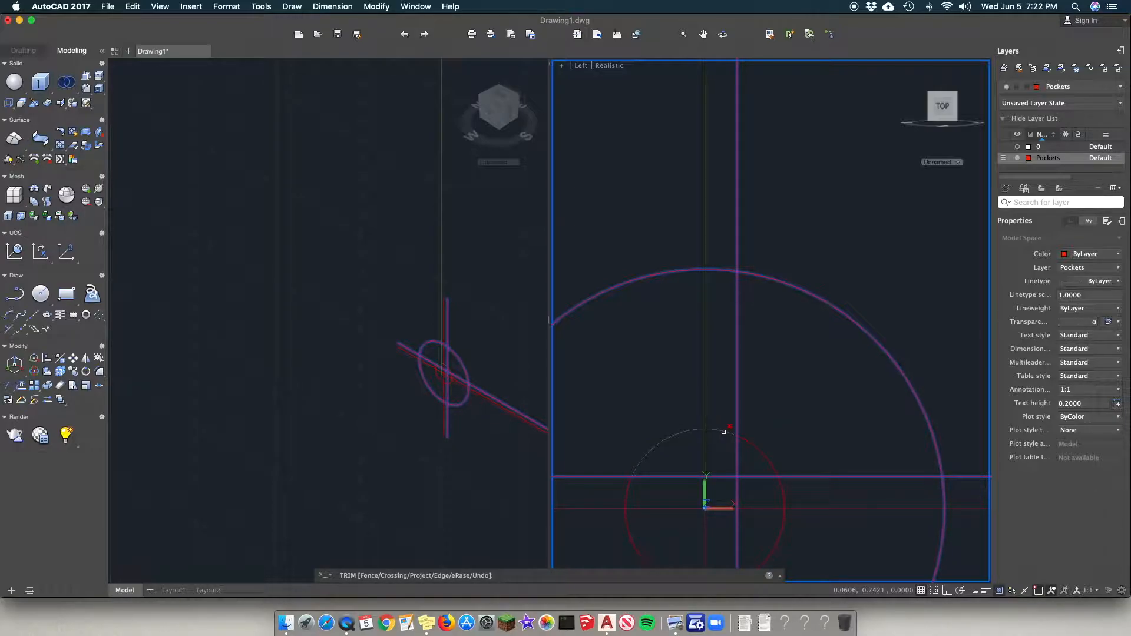
{"action": "scroll", "coordinate": [724, 432], "scroll_direction": "down", "scroll_amount": 5}
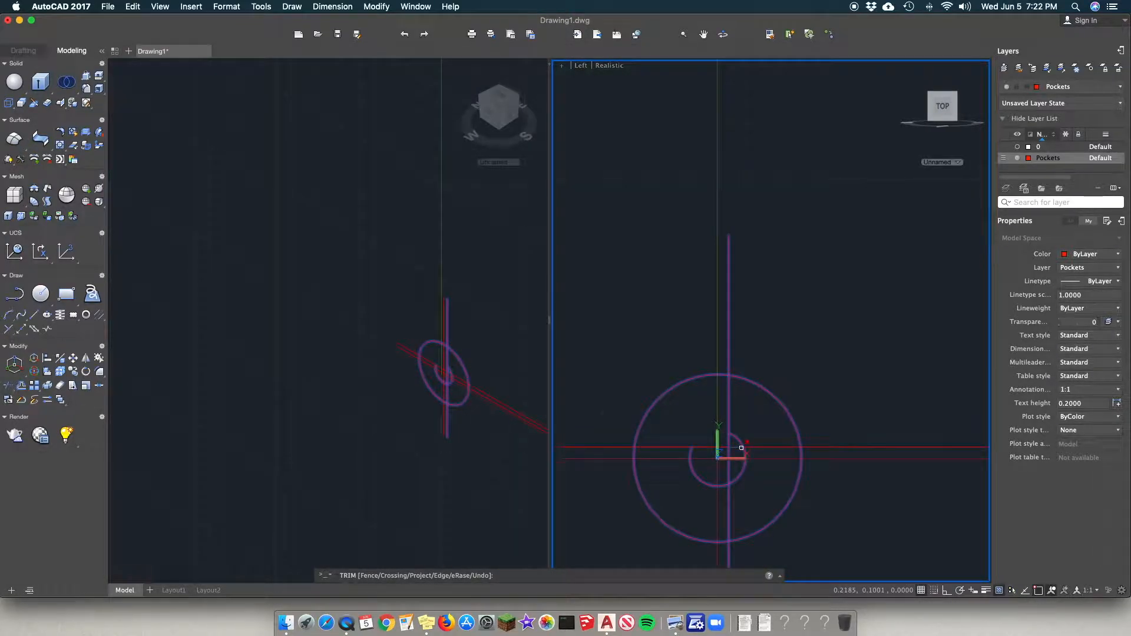
{"action": "scroll", "coordinate": [741, 448], "scroll_direction": "up", "scroll_amount": 5}
{"action": "left_click", "coordinate": [751, 464]}
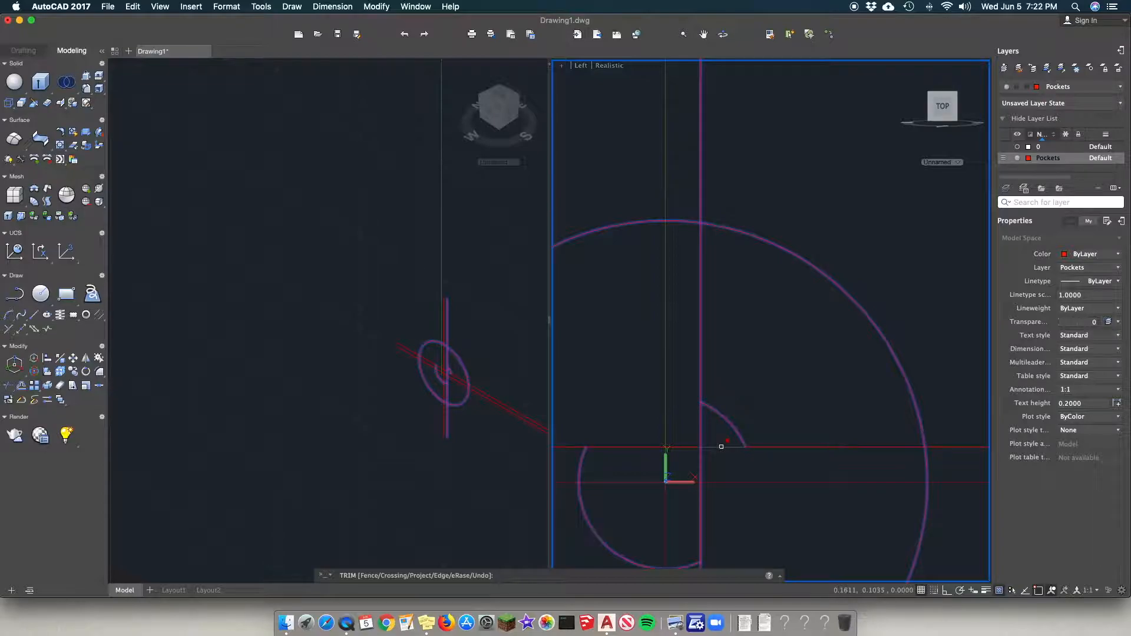
Step: Trim the offset lines at both arcs and the outer circle at the lines to form a closed upper-right quadrant pocket outline
{"action": "left_click", "coordinate": [721, 447]}
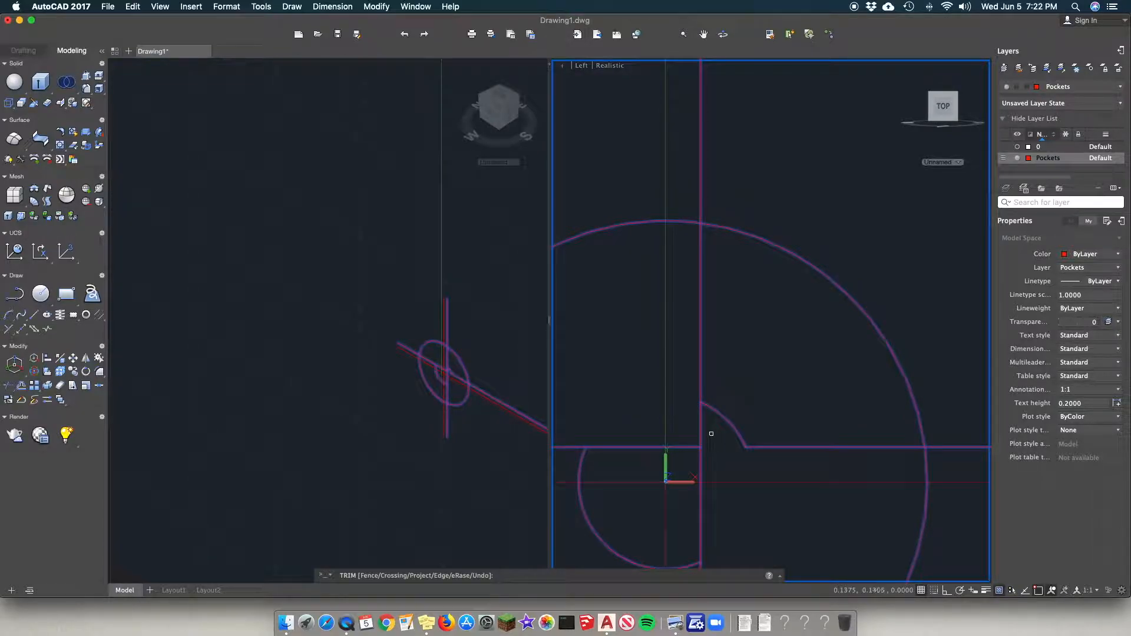
{"action": "left_click", "coordinate": [702, 430]}
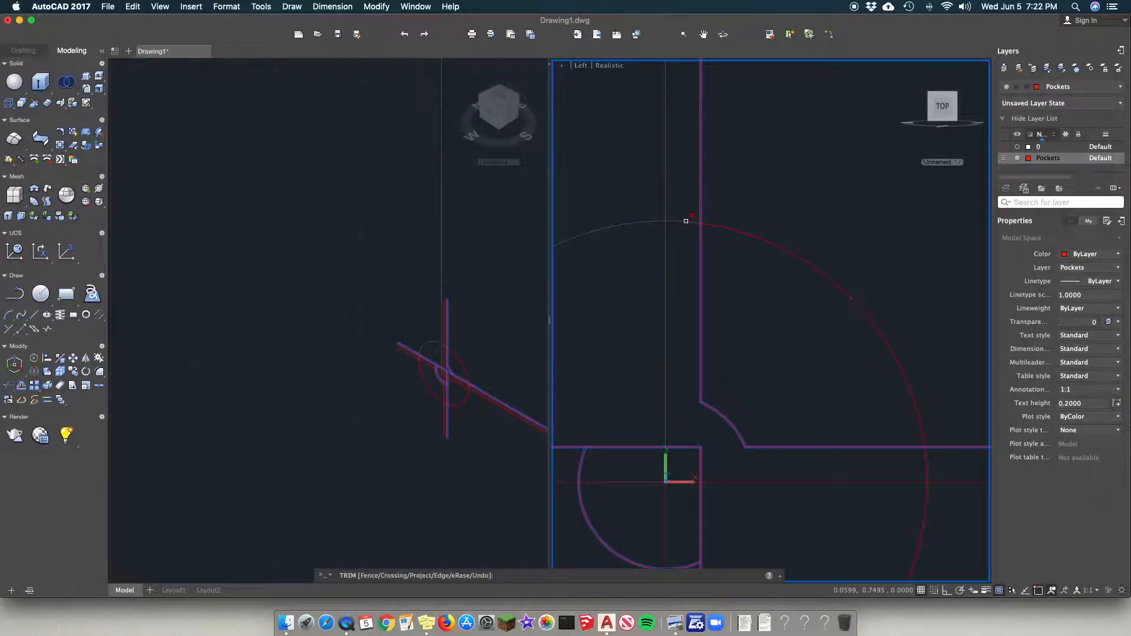
{"action": "left_click", "coordinate": [681, 221]}
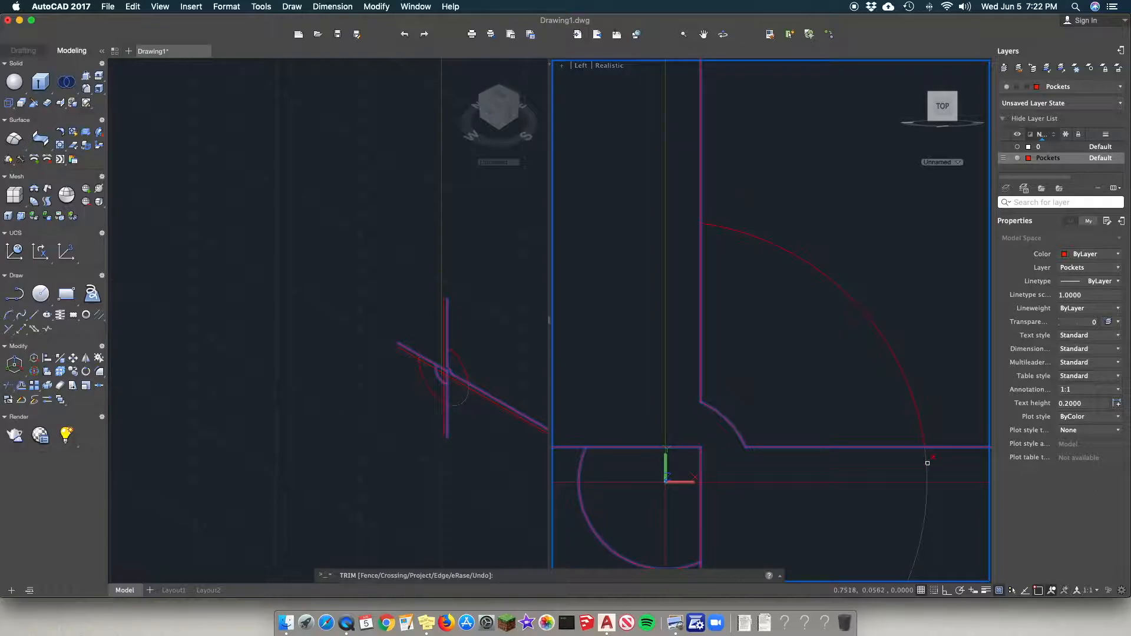
{"action": "left_click", "coordinate": [926, 463]}
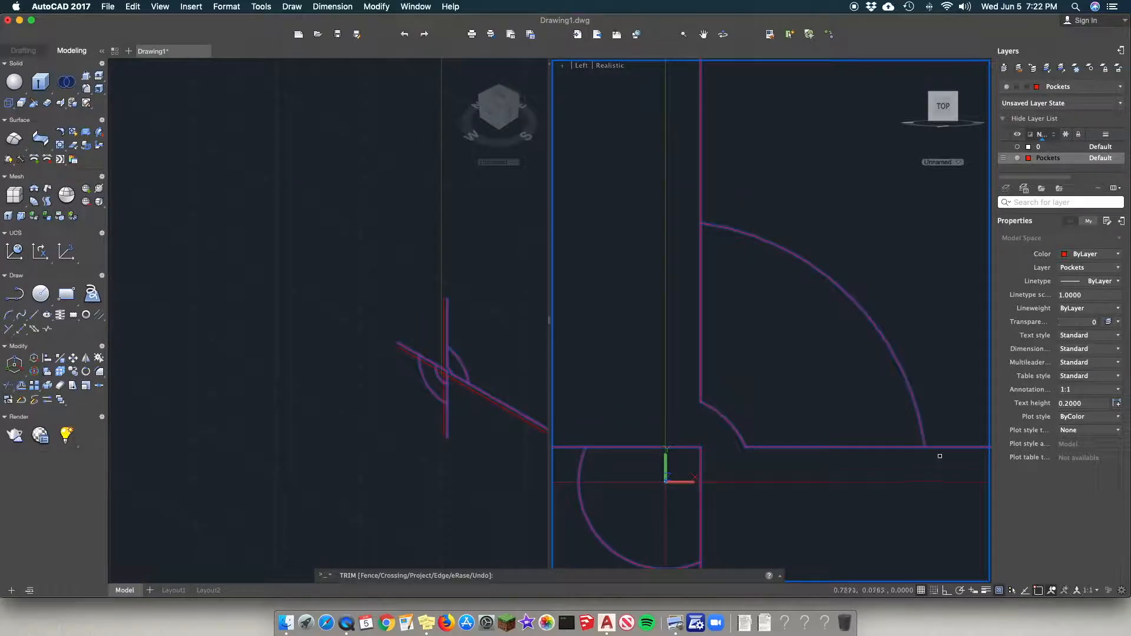
{"action": "left_click", "coordinate": [945, 447]}
{"action": "left_click", "coordinate": [700, 204]}
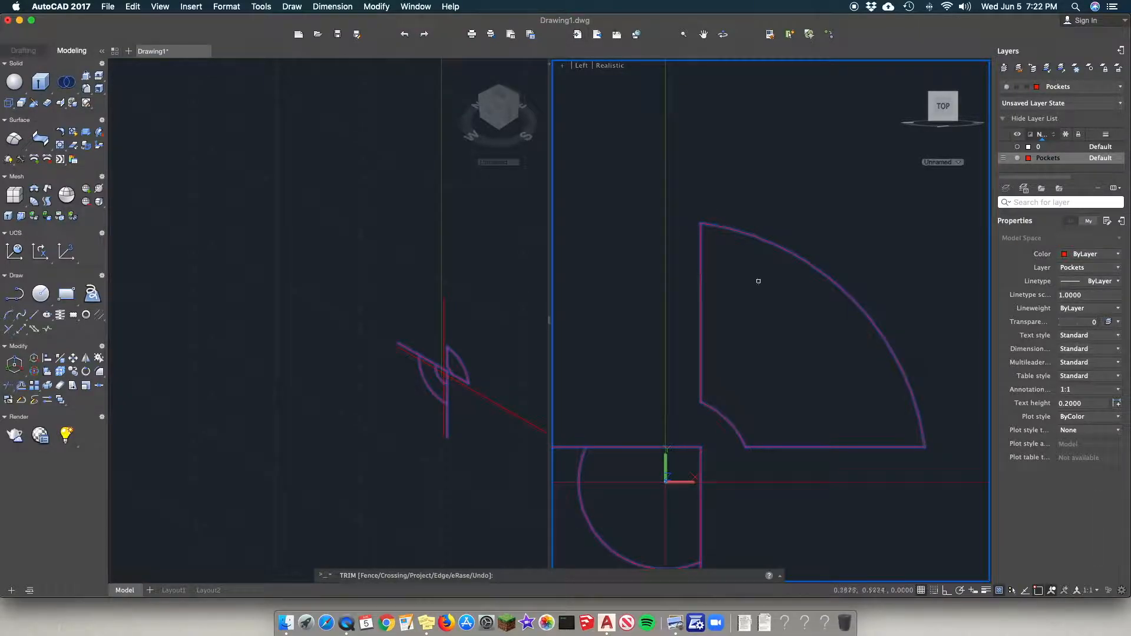
{"action": "scroll", "coordinate": [705, 351], "scroll_direction": "down", "scroll_amount": 9}
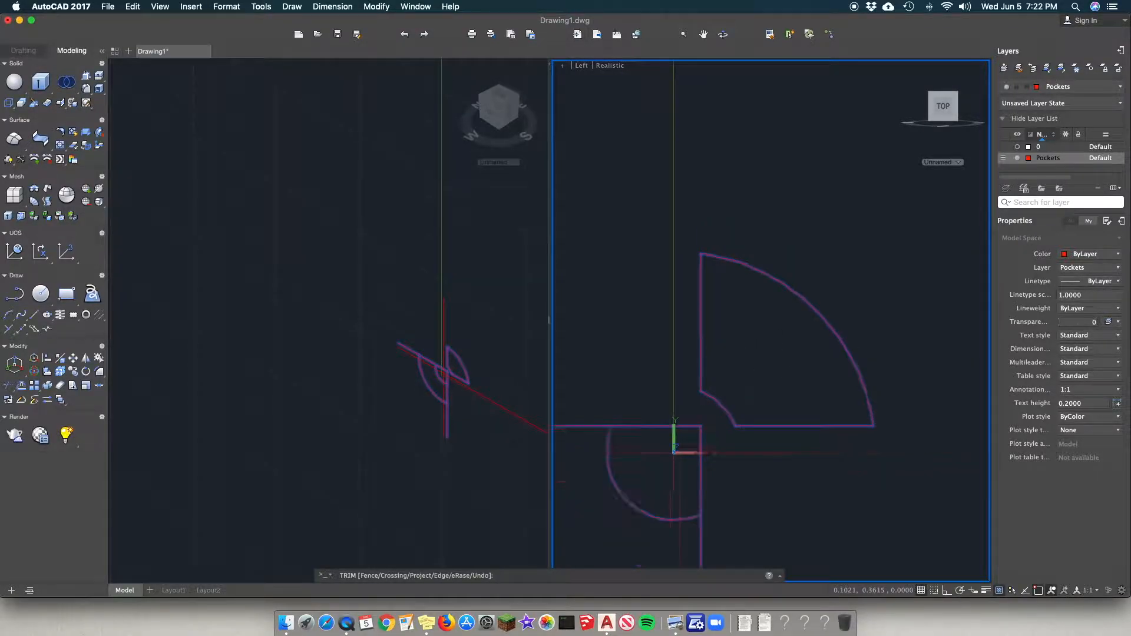
{"action": "key", "text": "Escape"}
{"action": "scroll", "coordinate": [672, 384], "scroll_direction": "up", "scroll_amount": 5}
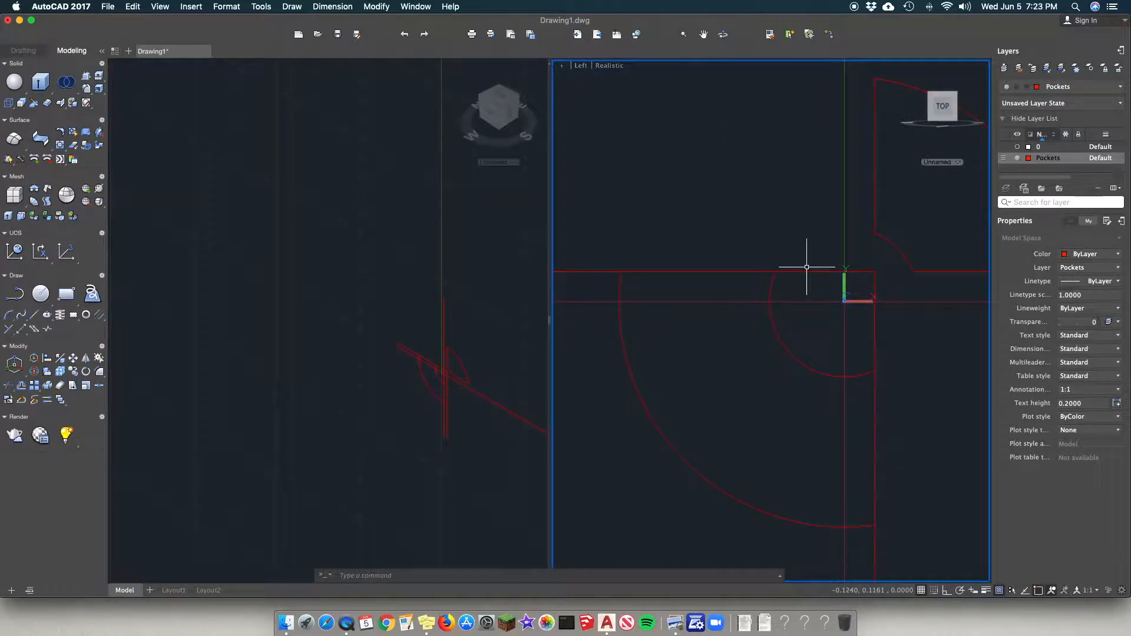
Step: Delete the leftover inner and outer circle arcs and the remaining vertical and horizontal offset line pieces outside the pocket outline
{"action": "left_click", "coordinate": [770, 286]}
{"action": "key", "text": "Delete"}
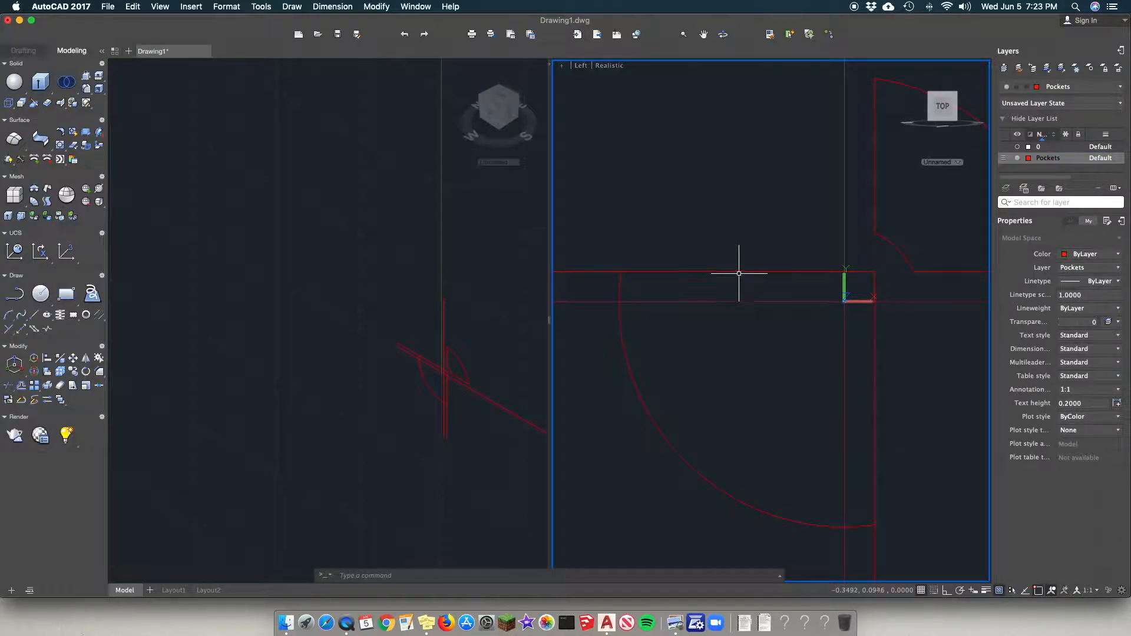
{"action": "left_click", "coordinate": [619, 295]}
{"action": "key", "text": "Delete"}
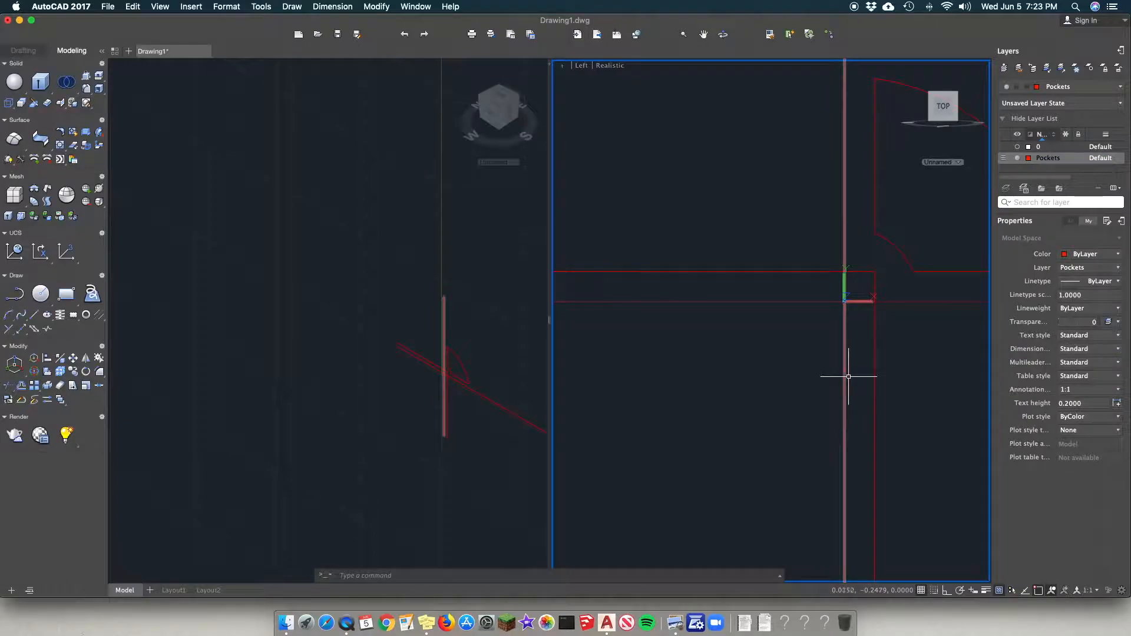
{"action": "left_click", "coordinate": [875, 377]}
{"action": "key", "text": "Delete"}
{"action": "left_click", "coordinate": [797, 271]}
{"action": "key", "text": "Delete"}
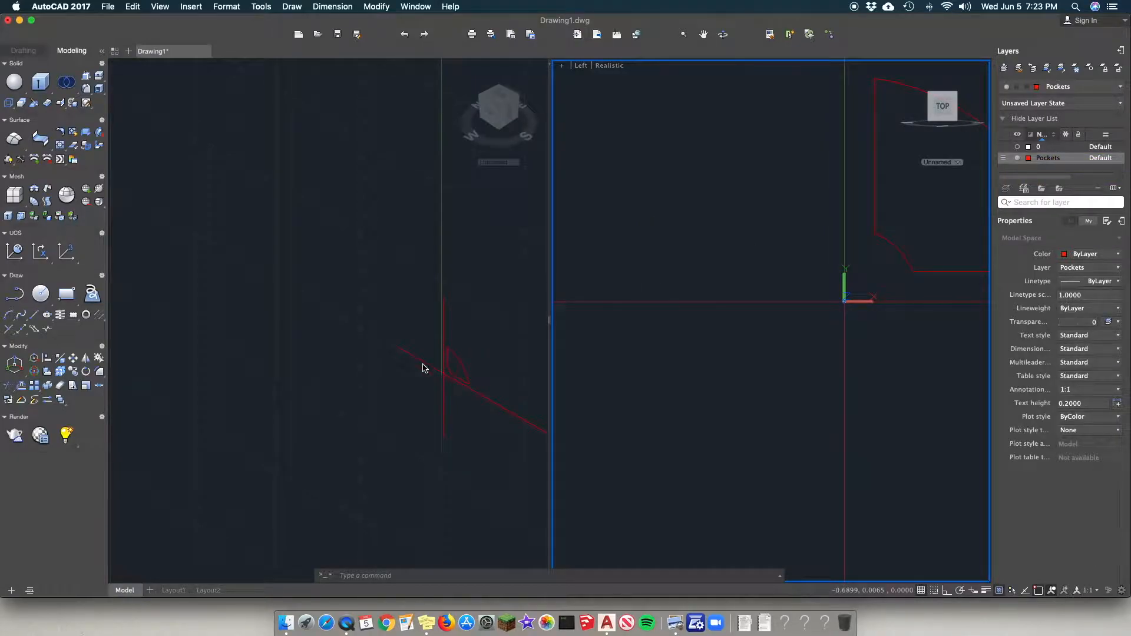
Step: Examine the pocket outline in the isometric viewport against the wheel solid, showing layer 0 temporarily and hiding it again
{"action": "left_click", "coordinate": [430, 369]}
{"action": "scroll", "coordinate": [457, 369], "scroll_direction": "up", "scroll_amount": 6}
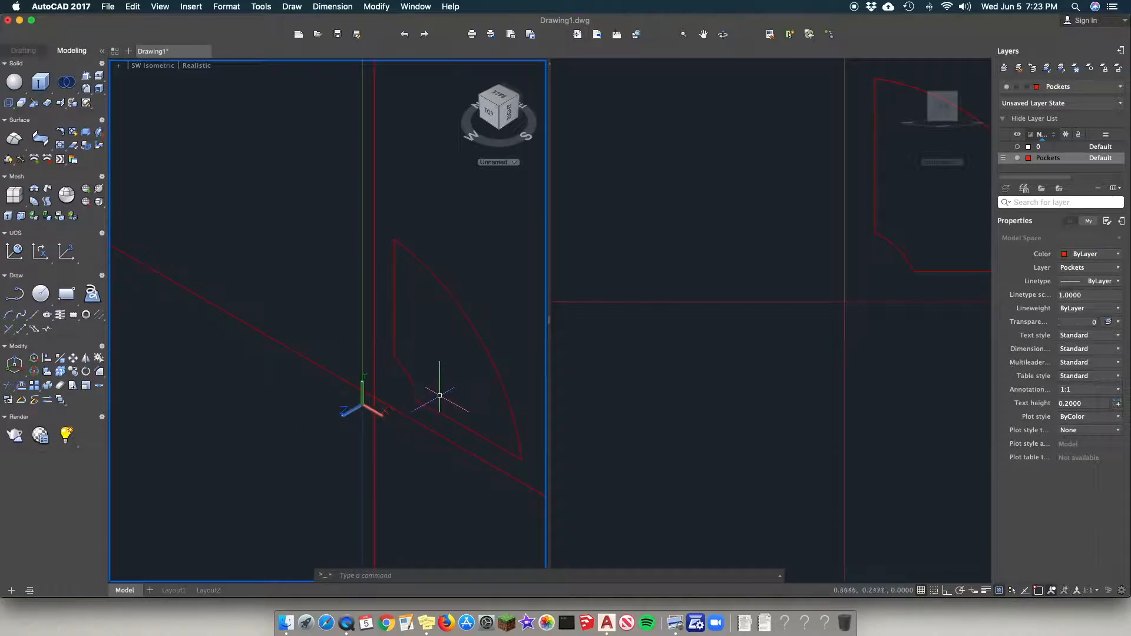
{"action": "scroll", "coordinate": [365, 436], "scroll_direction": "down", "scroll_amount": 3}
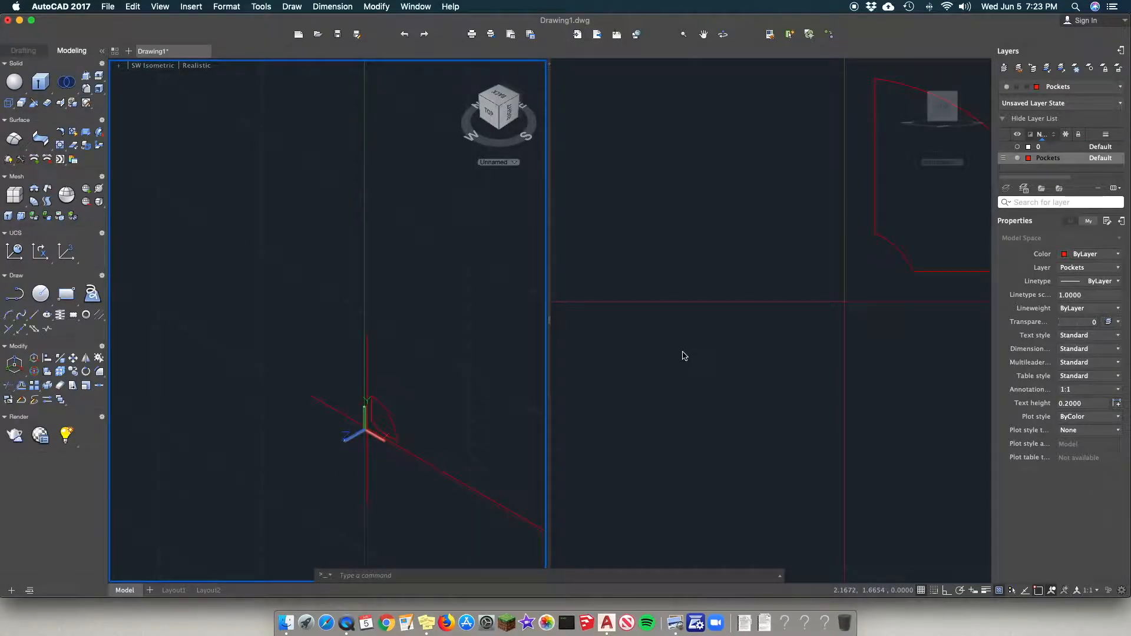
{"action": "scroll", "coordinate": [394, 408], "scroll_direction": "up", "scroll_amount": 4}
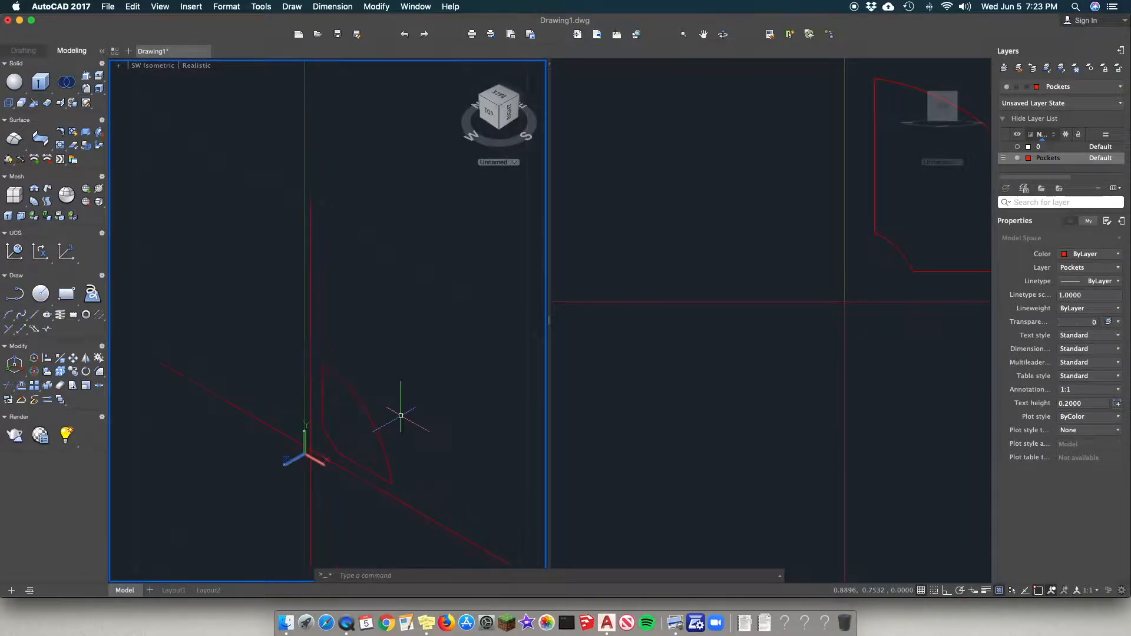
{"action": "scroll", "coordinate": [362, 241], "scroll_direction": "down", "scroll_amount": 2}
{"action": "left_click", "coordinate": [362, 243]}
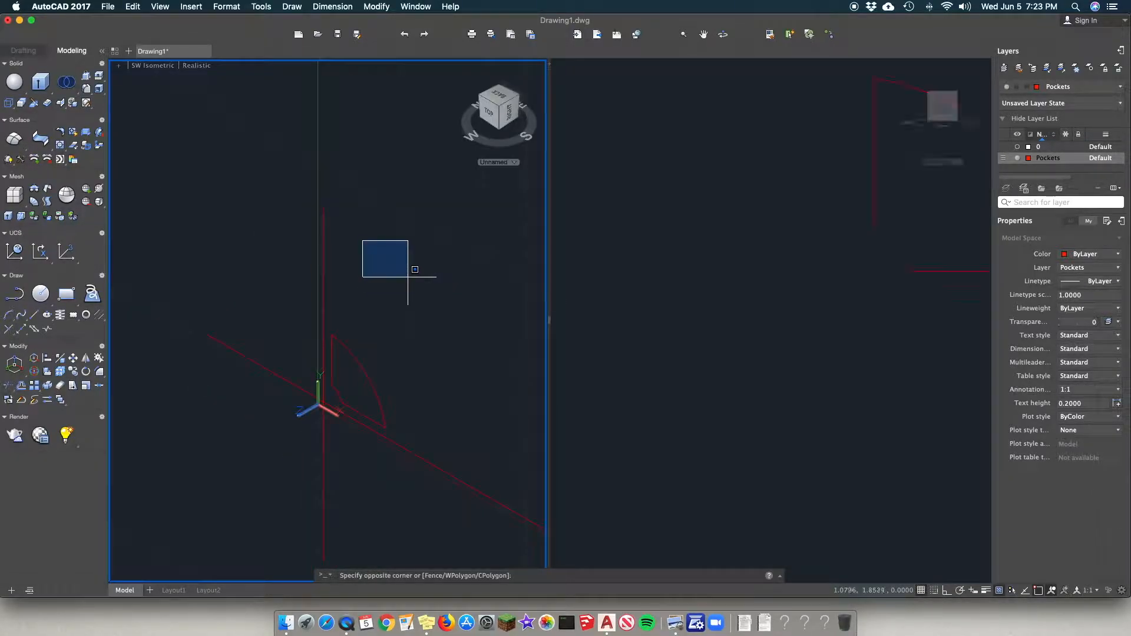
{"action": "left_click", "coordinate": [411, 278]}
{"action": "scroll", "coordinate": [496, 285], "scroll_direction": "up", "scroll_amount": 1}
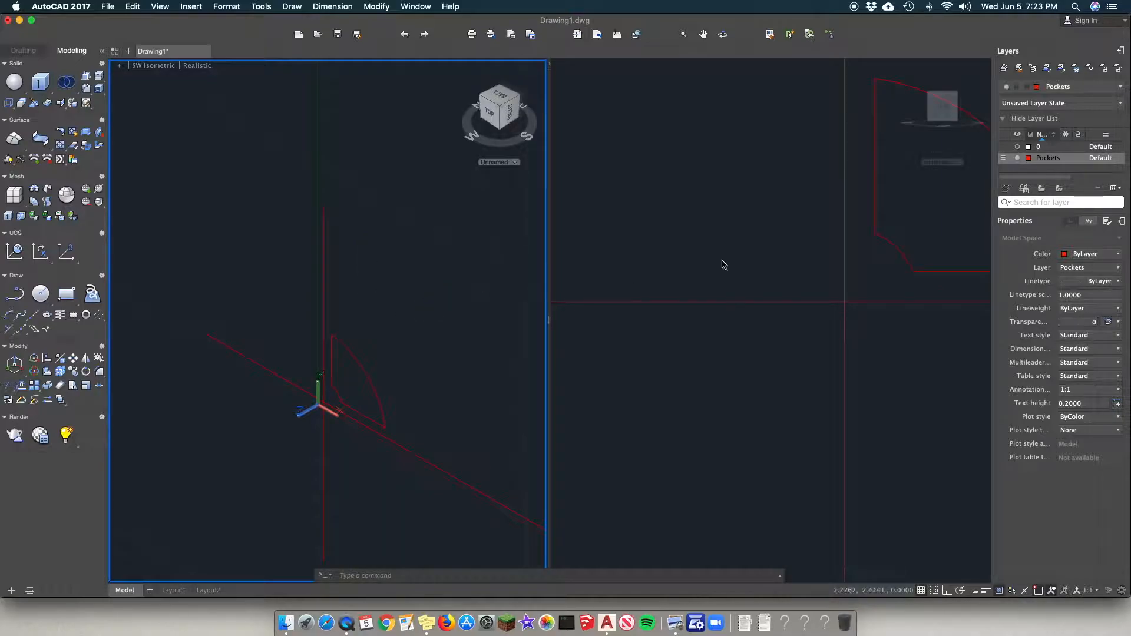
{"action": "left_click", "coordinate": [1017, 148]}
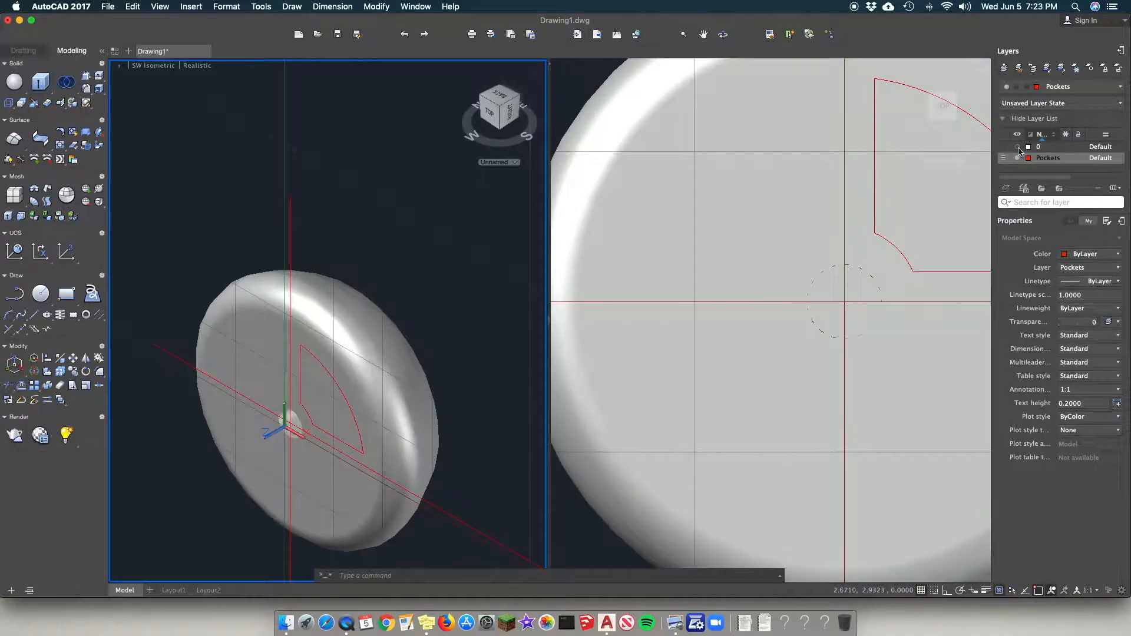
{"action": "left_click", "coordinate": [348, 337]}
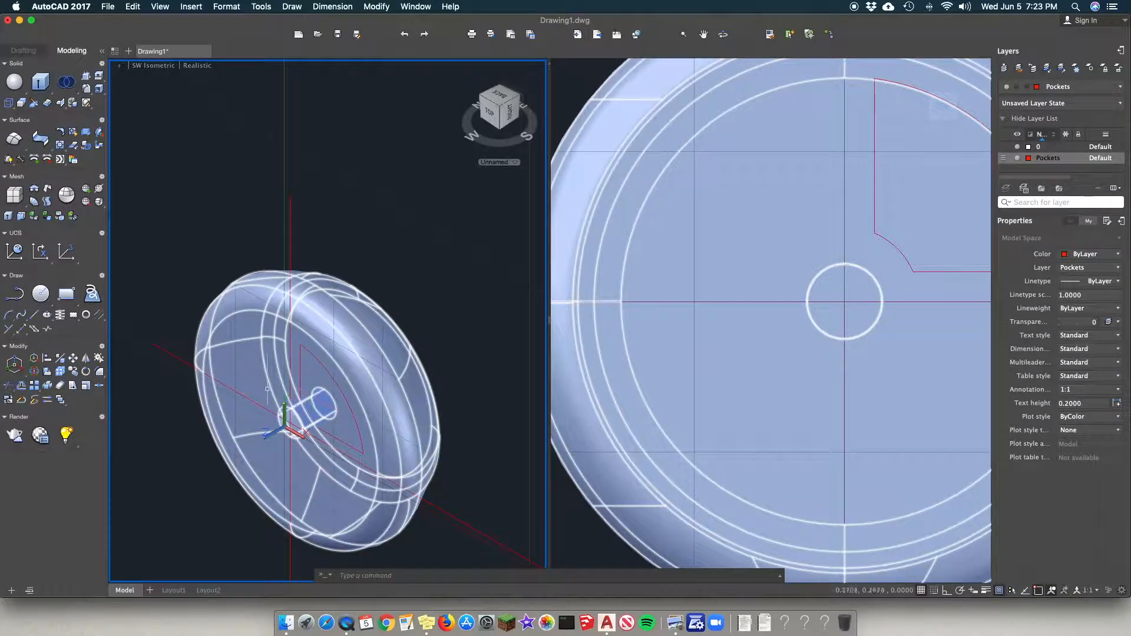
{"action": "key", "text": "Escape"}
{"action": "left_click", "coordinate": [340, 409]}
{"action": "key", "text": "Escape"}
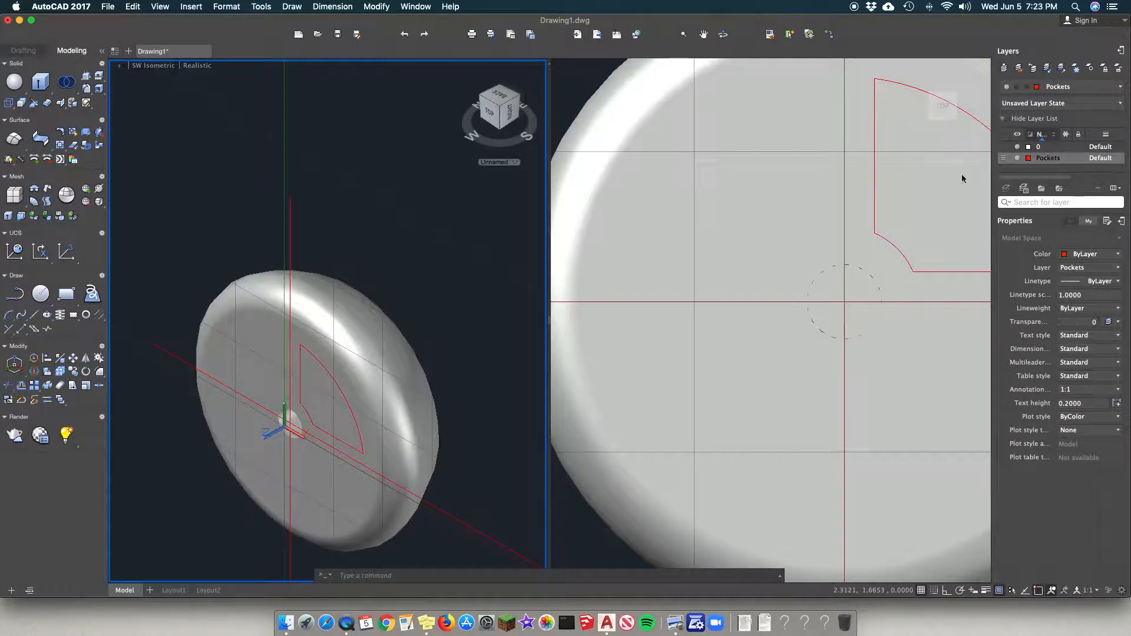
{"action": "left_click", "coordinate": [1017, 147]}
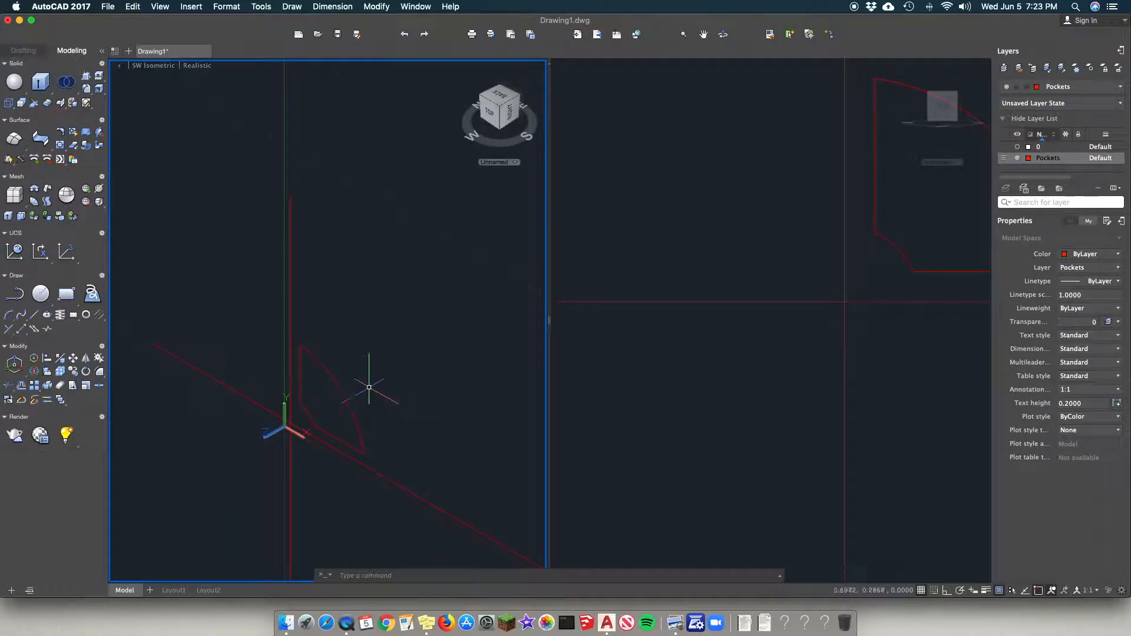
{"action": "type", "text": "extrude"}
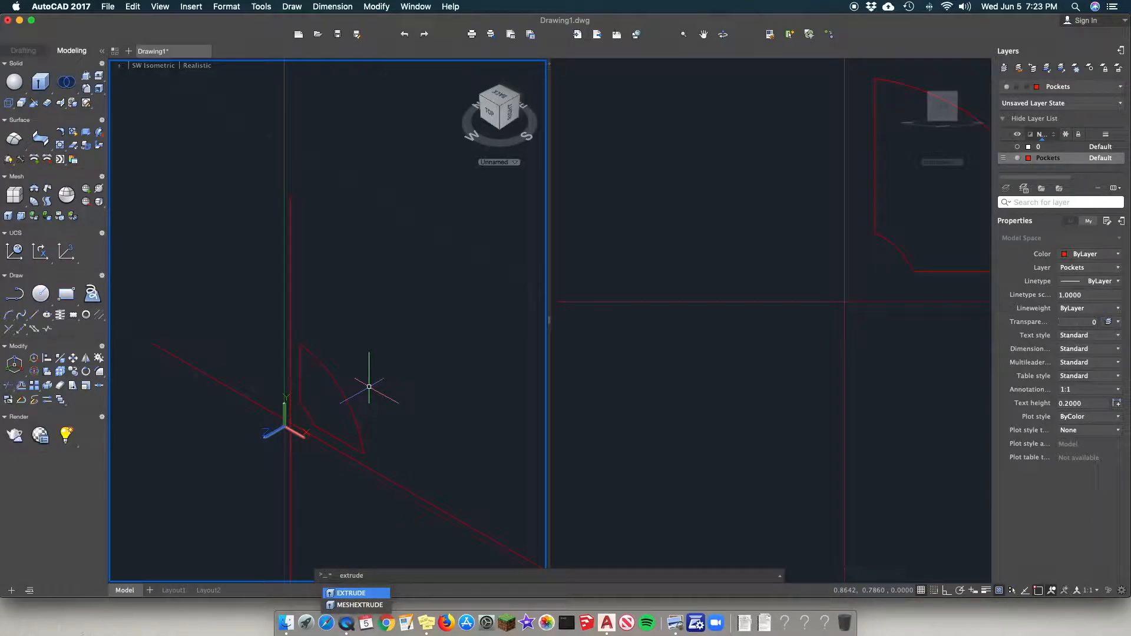
{"action": "key", "text": "Return"}
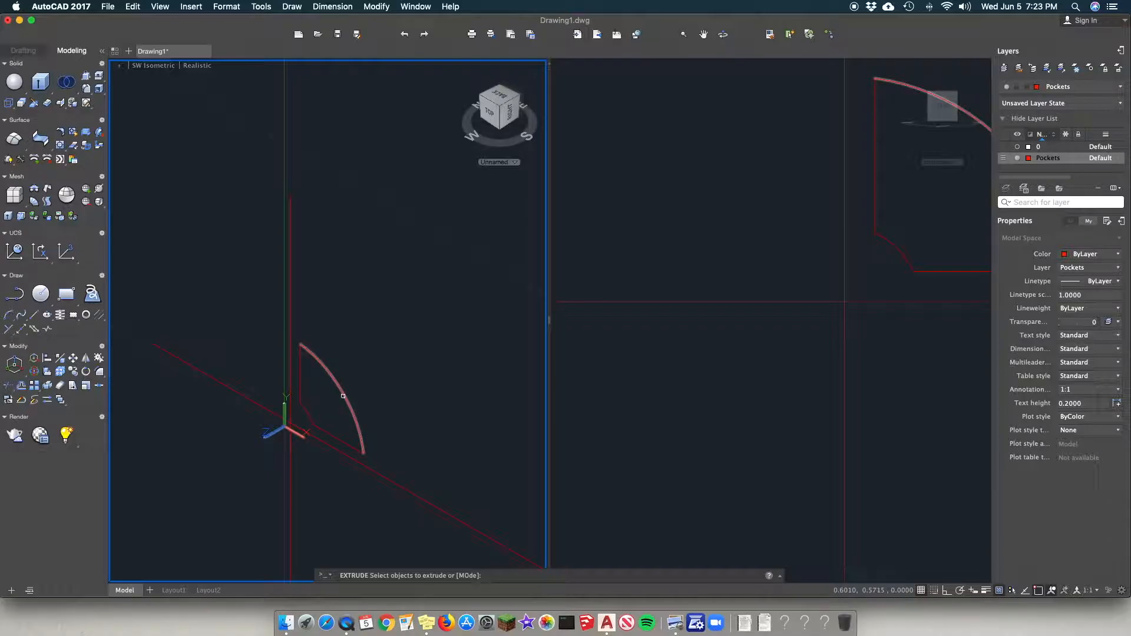
{"action": "key", "text": "Escape"}
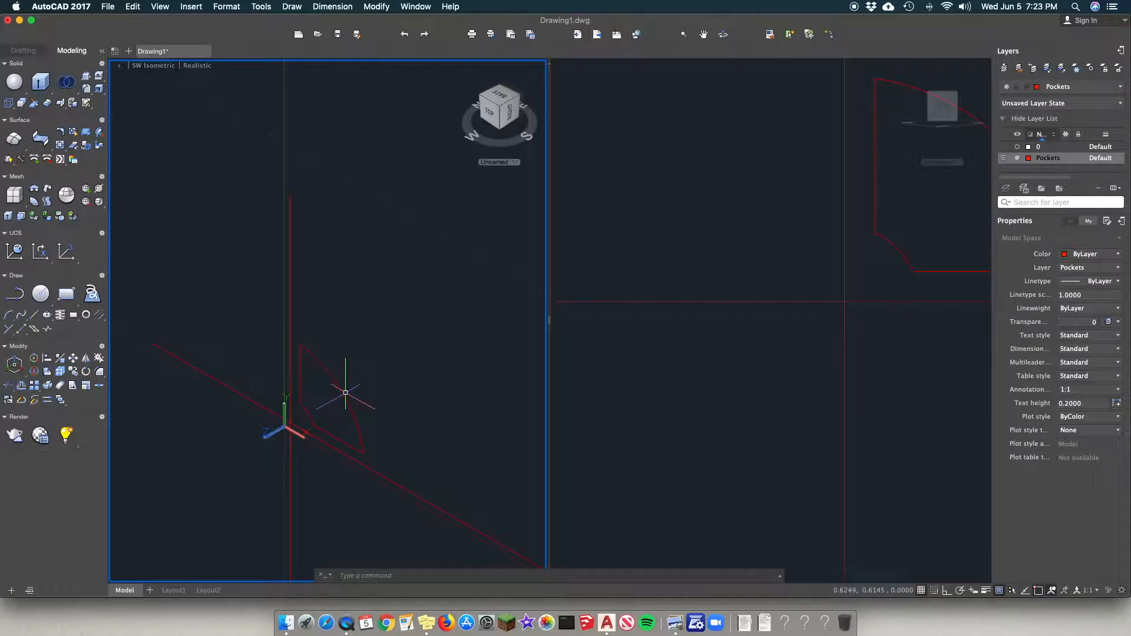
Step: Join the outer arc, vertical line, inner arc and horizontal line of the pocket outline into one closed profile
{"action": "type", "text": "join"}
{"action": "key", "text": "Return"}
{"action": "left_click", "coordinate": [343, 394]}
{"action": "left_click", "coordinate": [300, 383]}
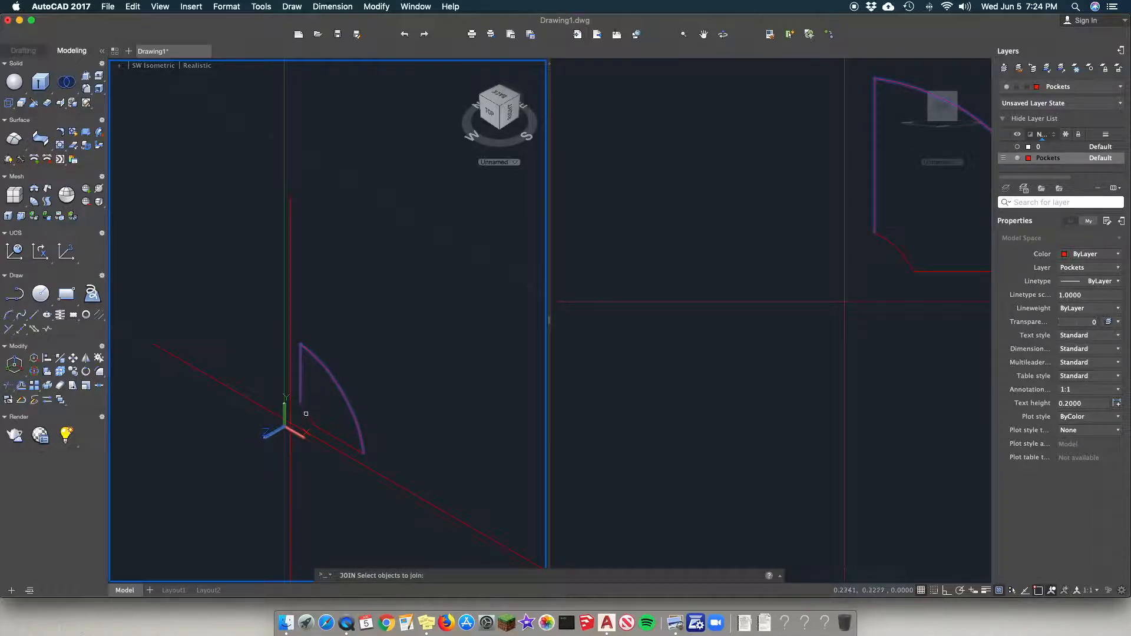
{"action": "left_click", "coordinate": [306, 414]}
{"action": "left_click", "coordinate": [336, 437]}
{"action": "key", "text": "Return"}
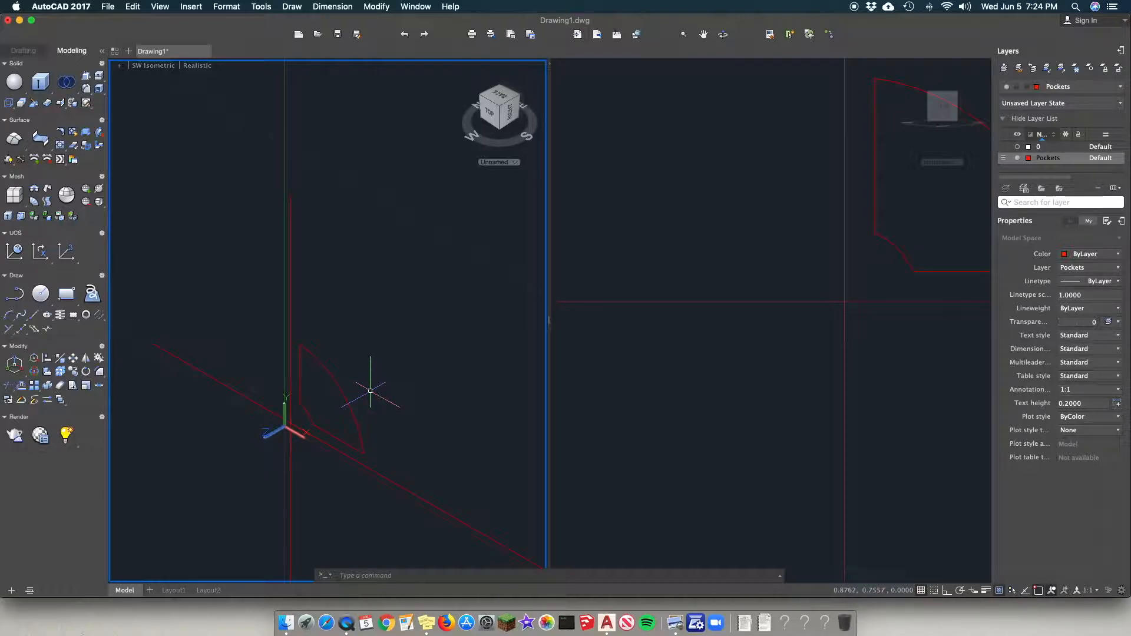
{"action": "type", "text": "extur"}
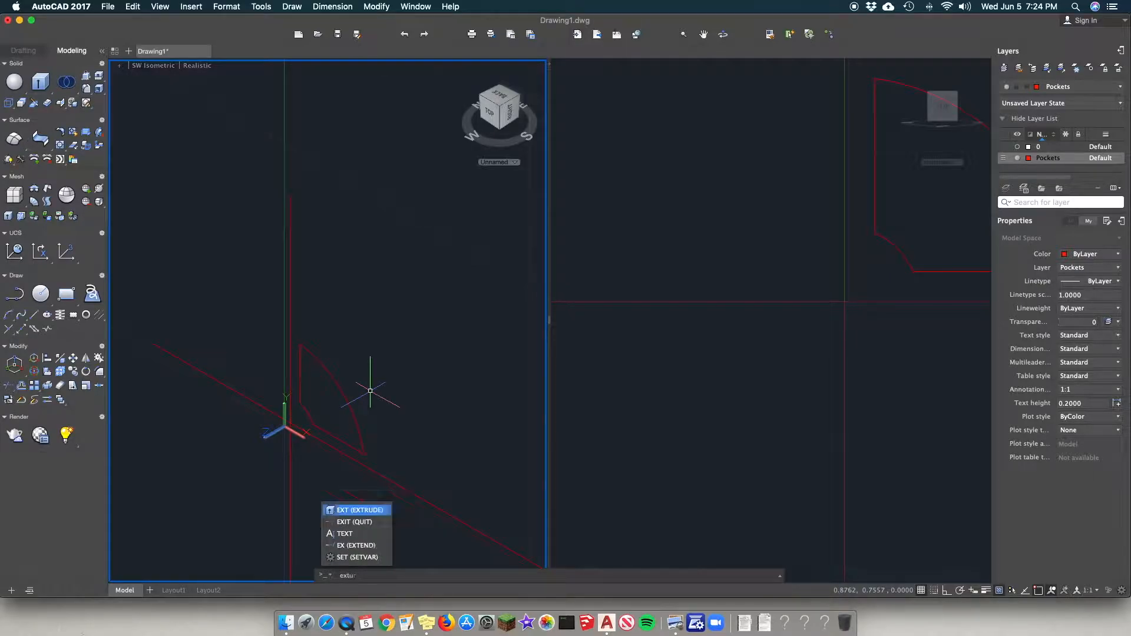
{"action": "key", "text": "Return"}
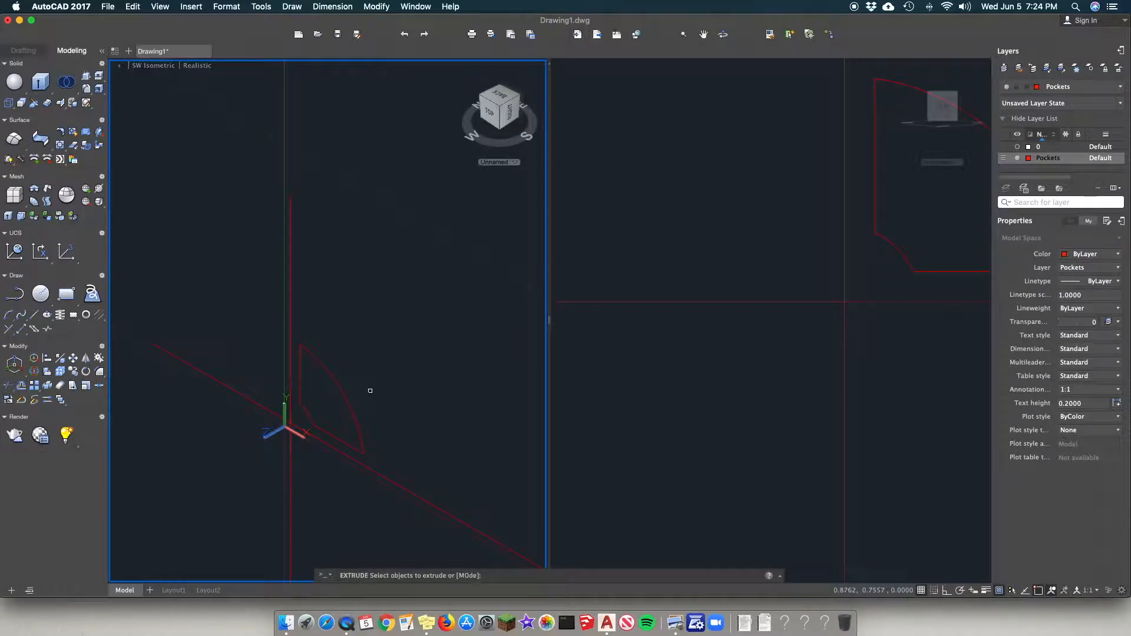
{"action": "left_click", "coordinate": [344, 398]}
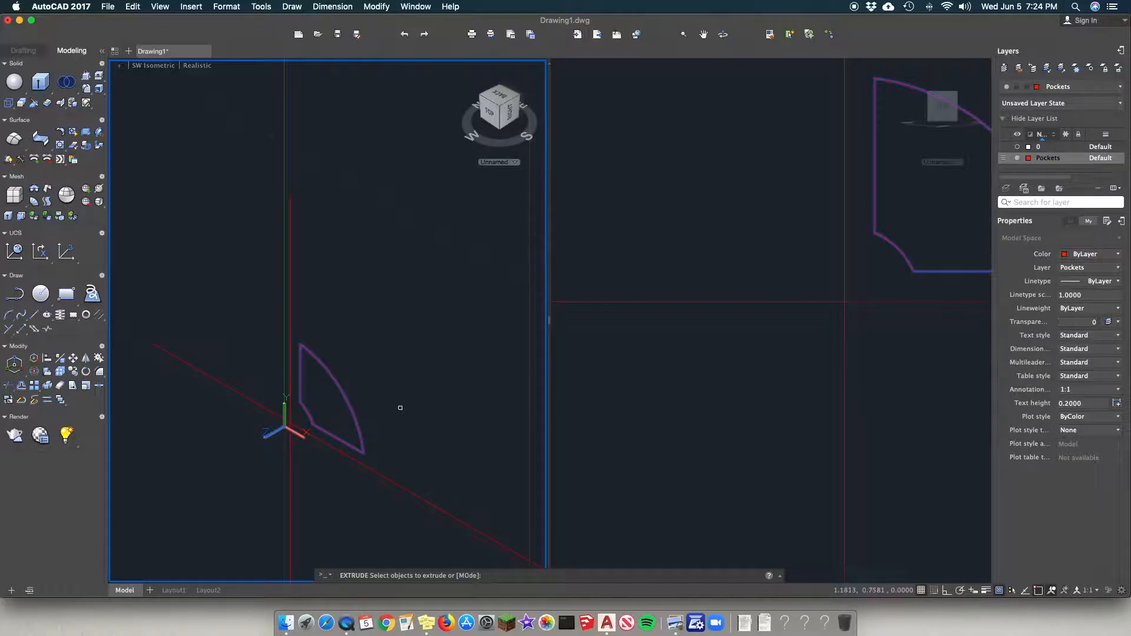
{"action": "key", "text": "Return"}
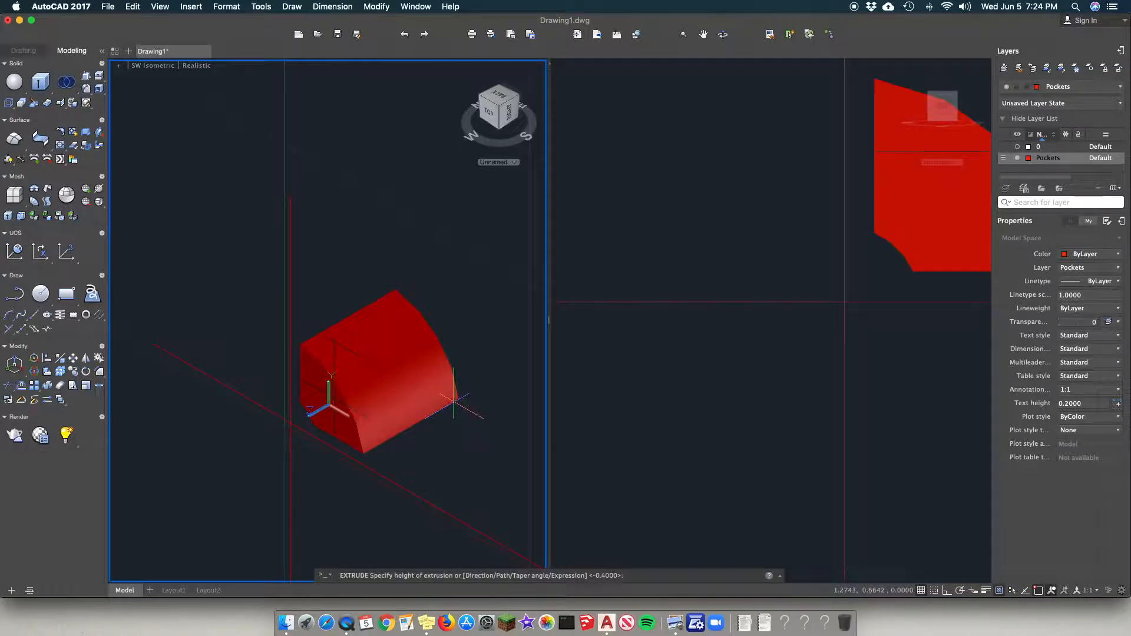
{"action": "key", "text": "Escape"}
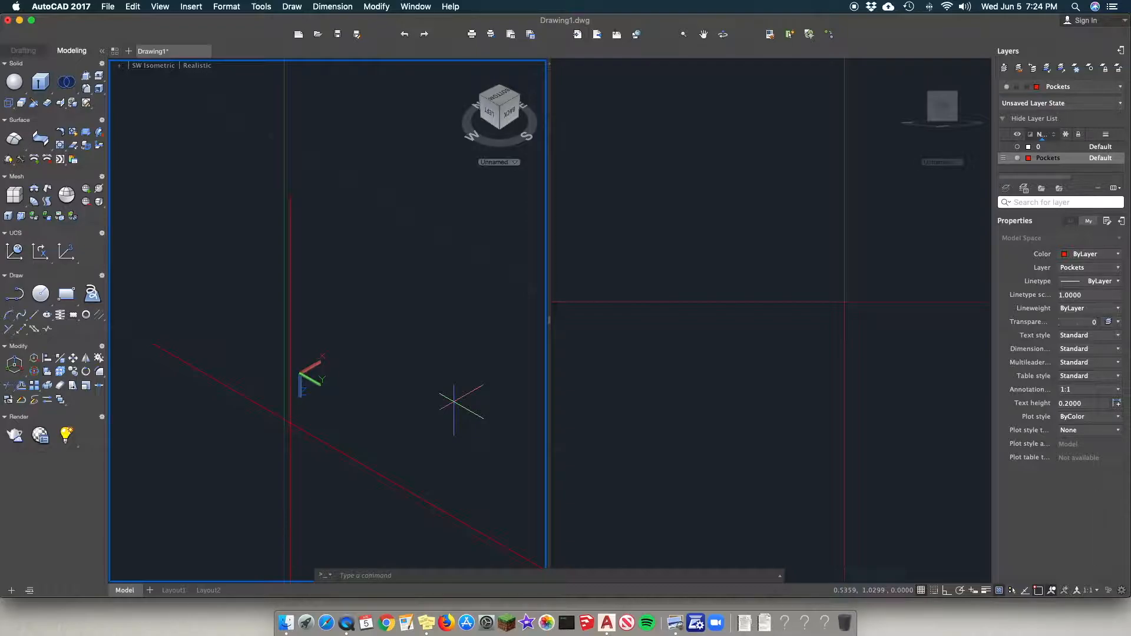
{"action": "key", "text": "super+z"}
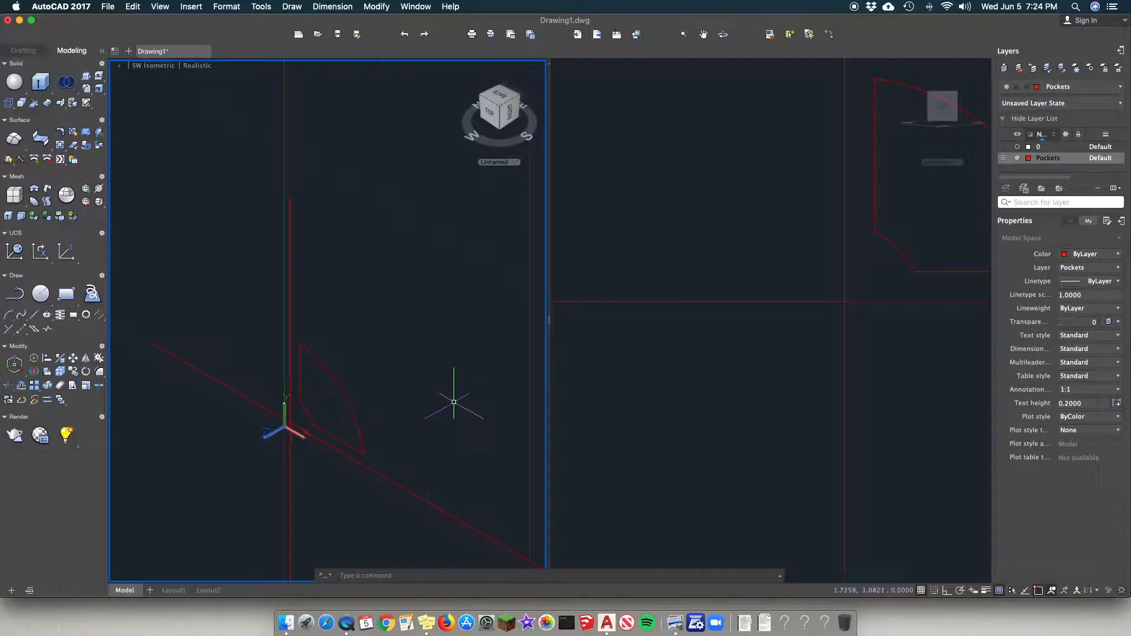
{"action": "type", "text": "extrud"}
{"action": "key", "text": "Return"}
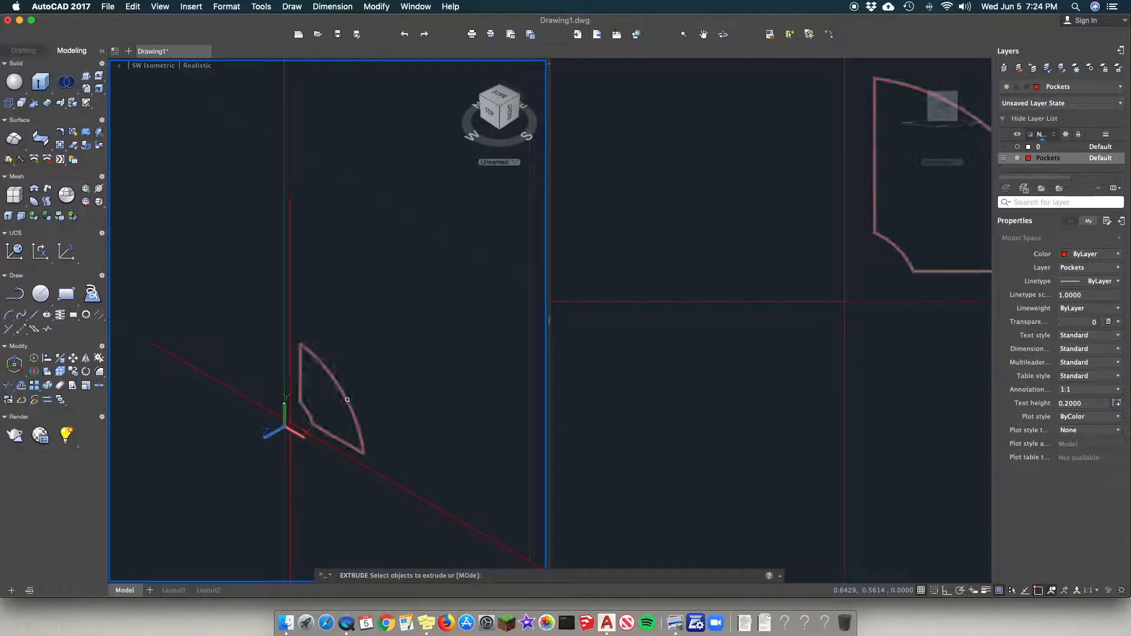
{"action": "left_click", "coordinate": [347, 399]}
{"action": "key", "text": "Return"}
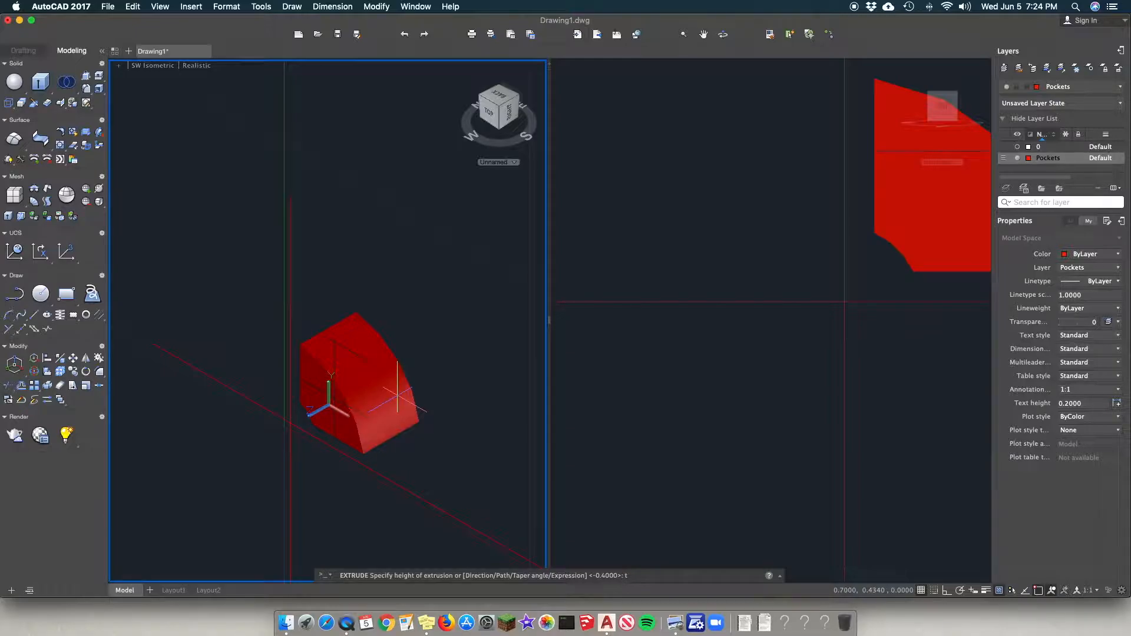
{"action": "key", "text": "Escape"}
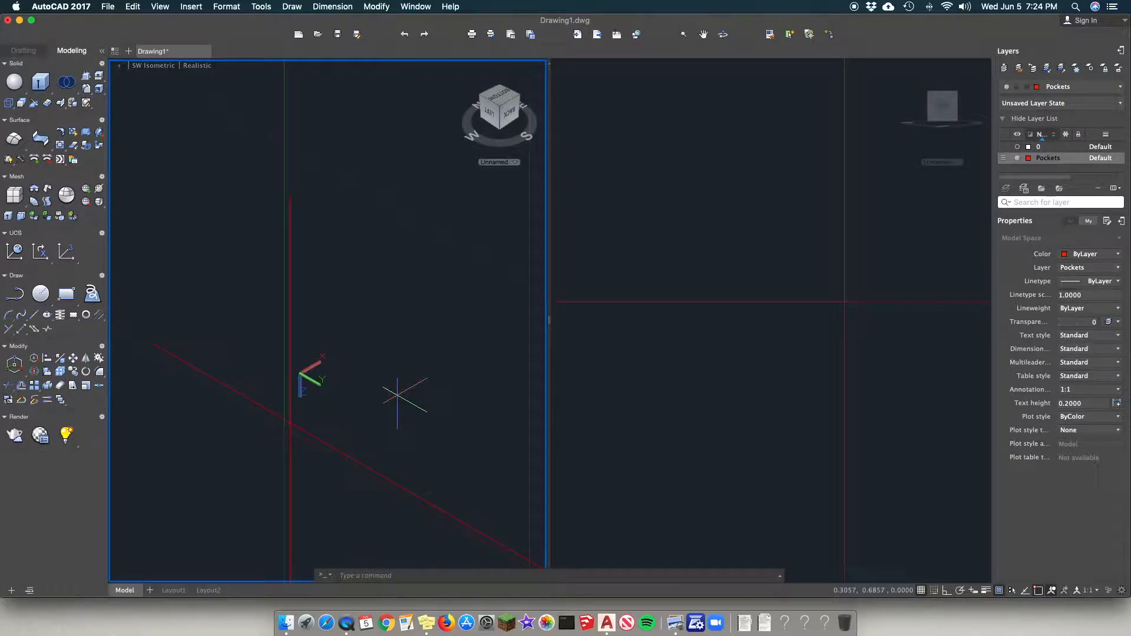
{"action": "middle_click_drag", "start_coordinate": [397, 395], "coordinate": [396, 394], "text": "shift"}
Step: Extrude the joined pocket profile with a height of -0.4
{"action": "type", "text": "ex"}
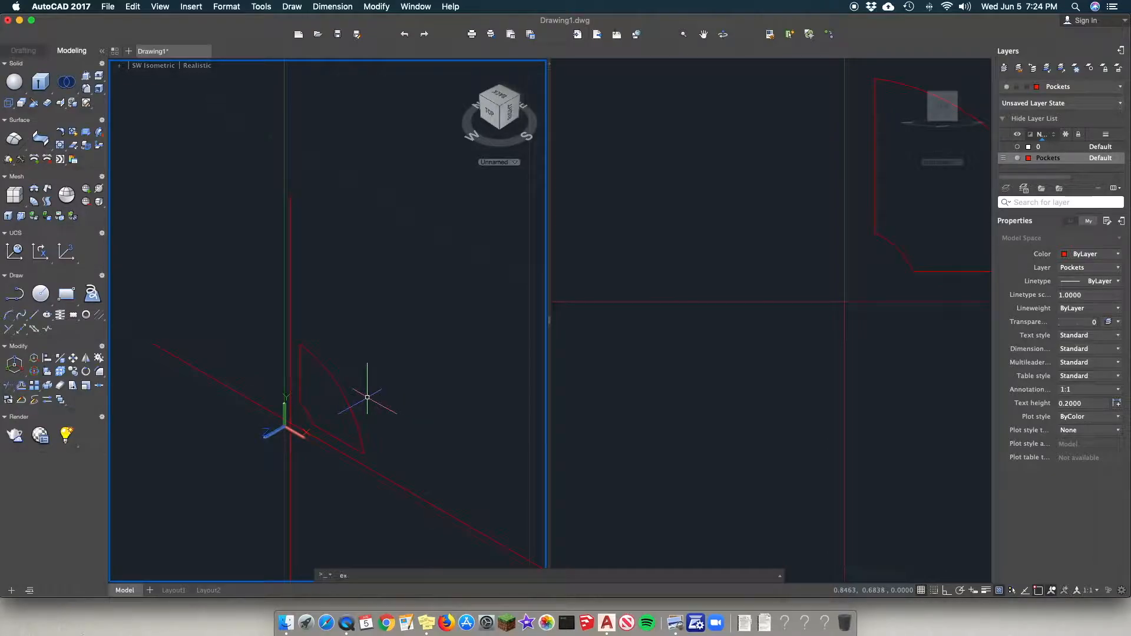
{"action": "type", "text": "trude"}
{"action": "key", "text": "Return"}
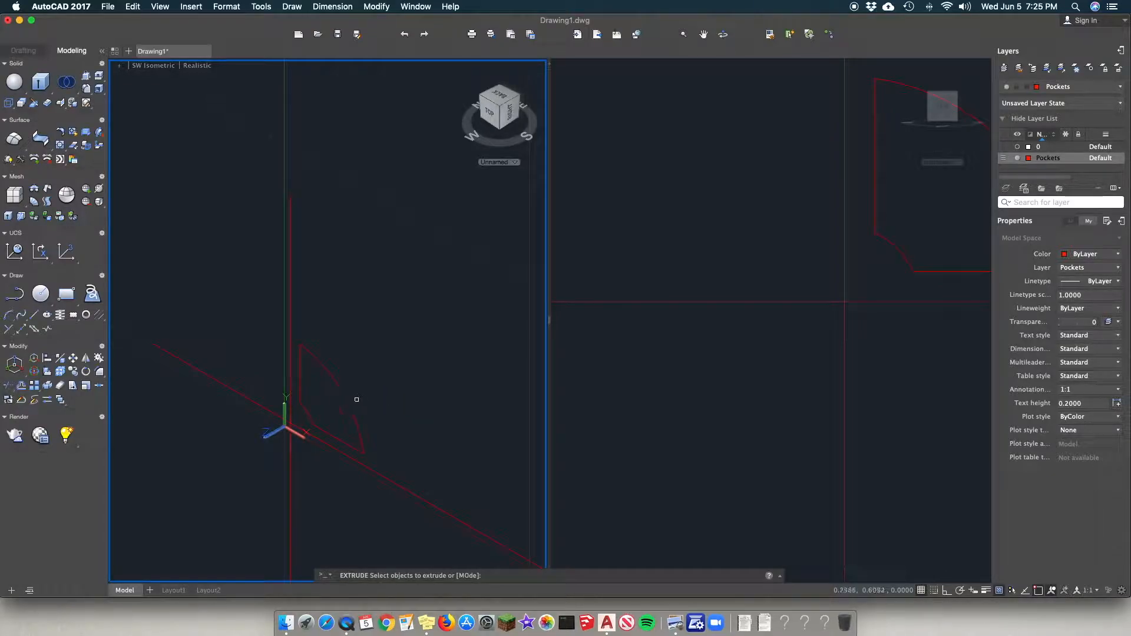
{"action": "left_click", "coordinate": [349, 403]}
{"action": "key", "text": "Return"}
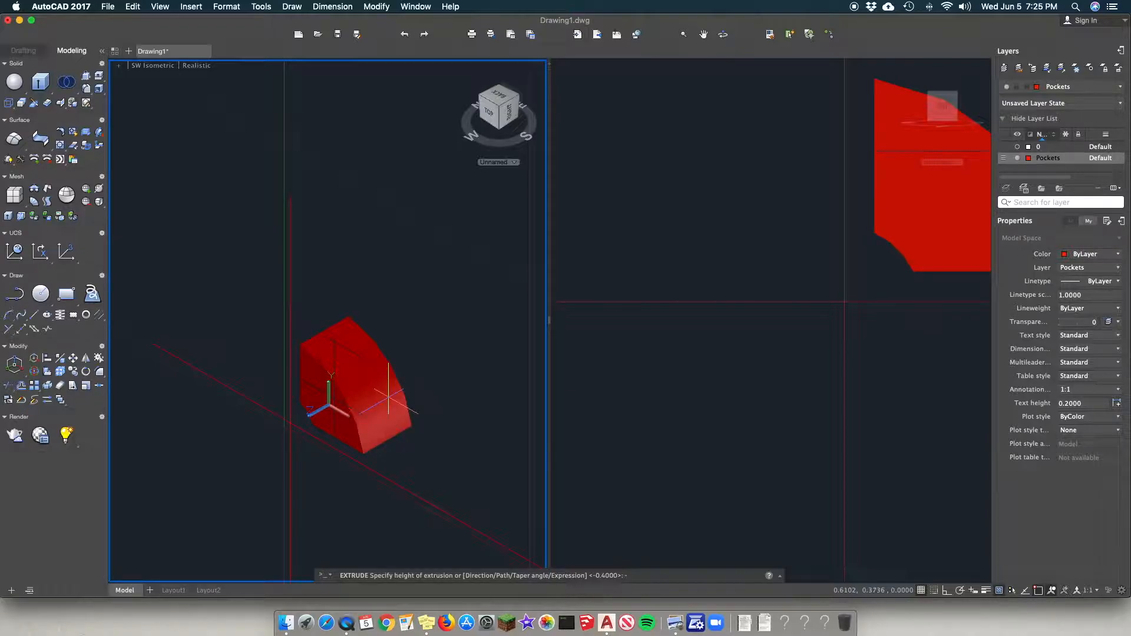
{"action": "type", "text": ".4"}
{"action": "key", "text": "Return"}
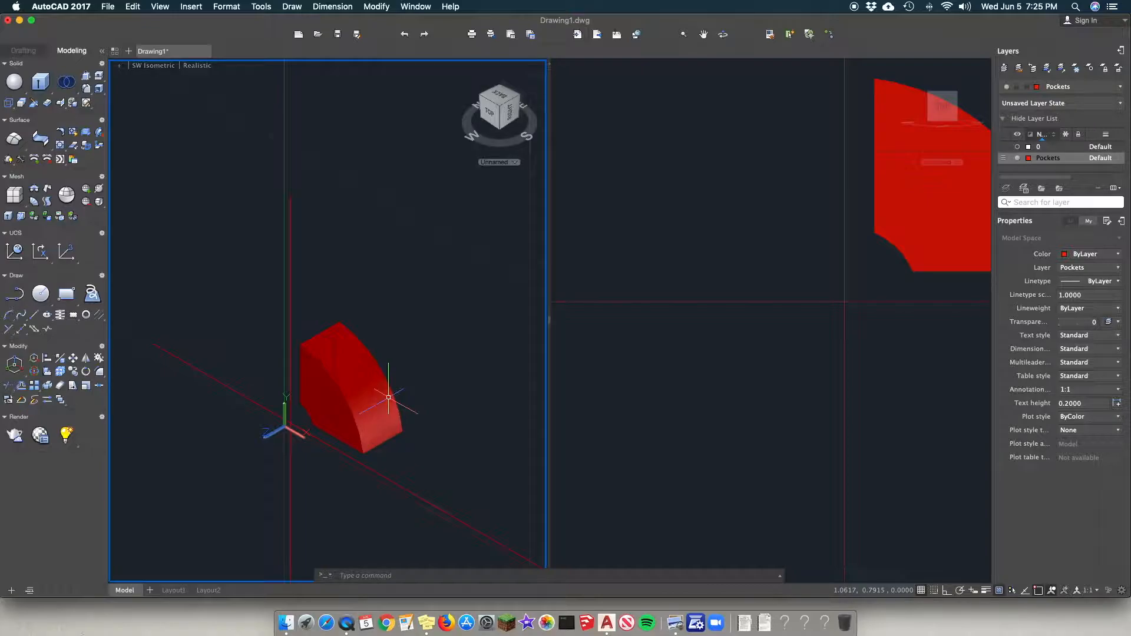
Step: Check the extruded pocket's position in the wheel with layer 0 shown temporarily, hide the layer again and activate the Left viewport
{"action": "left_click", "coordinate": [1017, 147]}
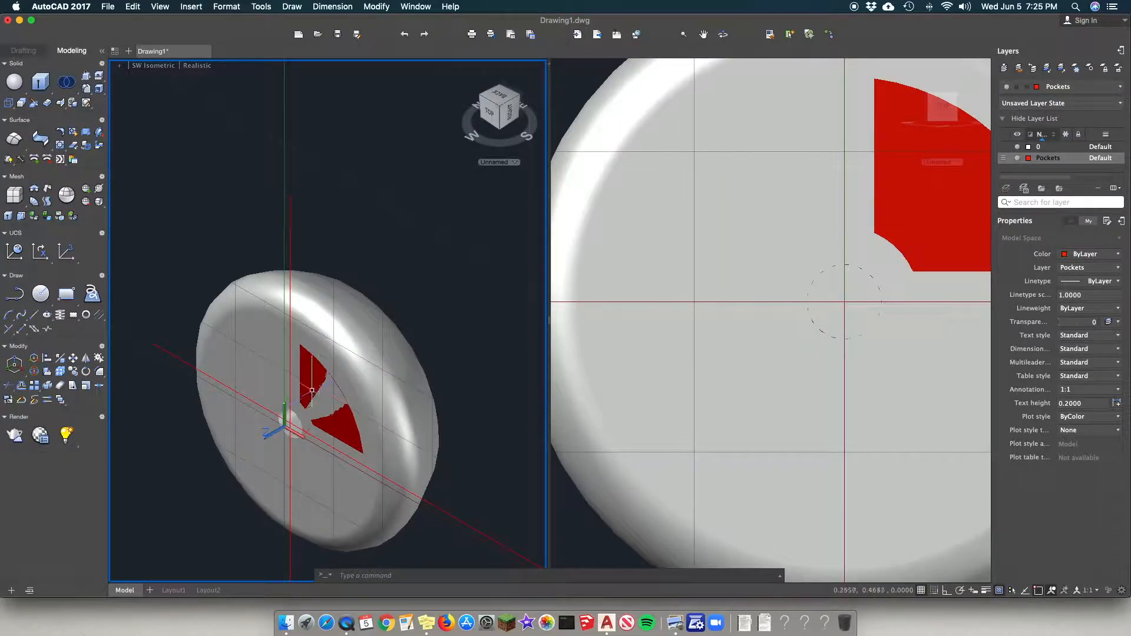
{"action": "left_click", "coordinate": [311, 390]}
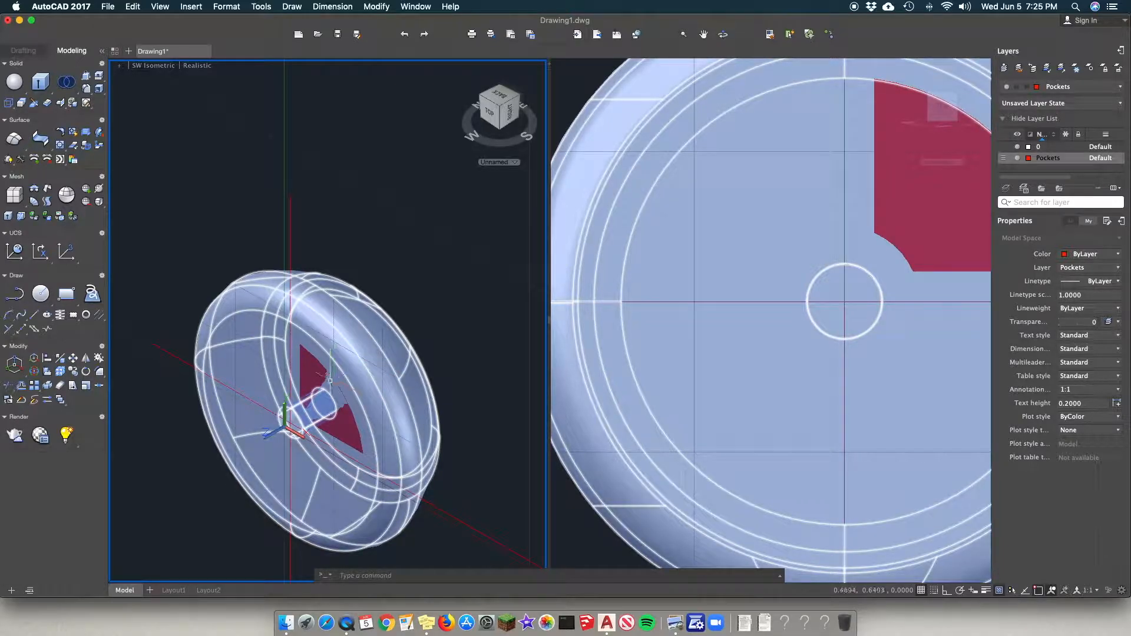
{"action": "key", "text": "Escape"}
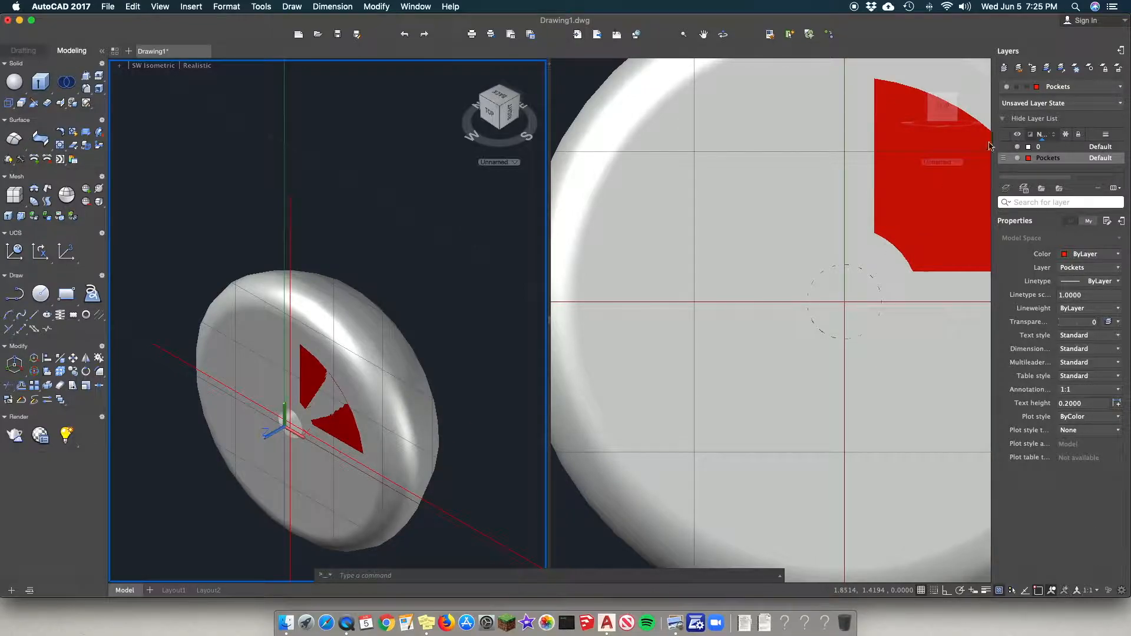
{"action": "left_click", "coordinate": [1017, 147]}
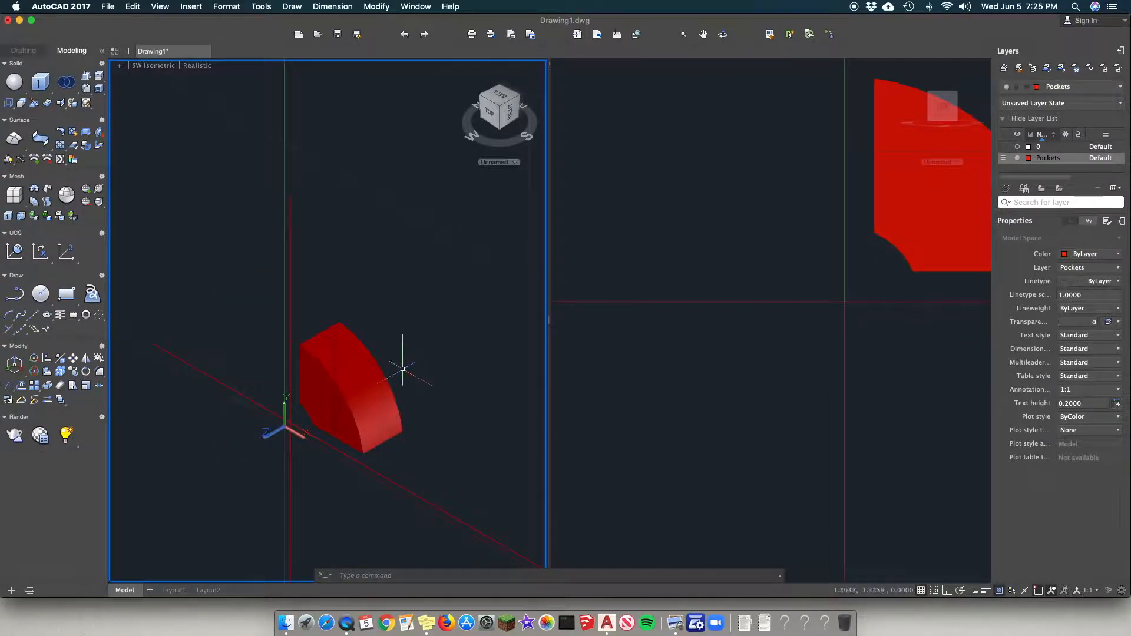
{"action": "left_click", "coordinate": [760, 277]}
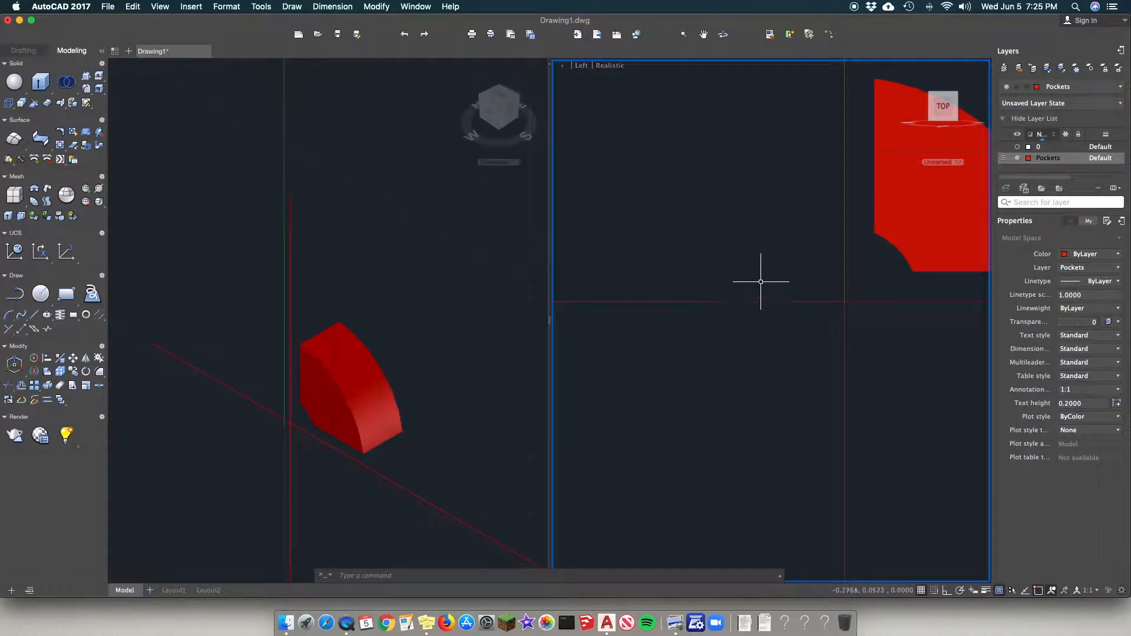
Step: Set up a 3D polar array of the extruded pocket solid with 4 items and rotated copies in the Left viewport
{"action": "scroll", "coordinate": [758, 287], "scroll_direction": "down", "scroll_amount": 5}
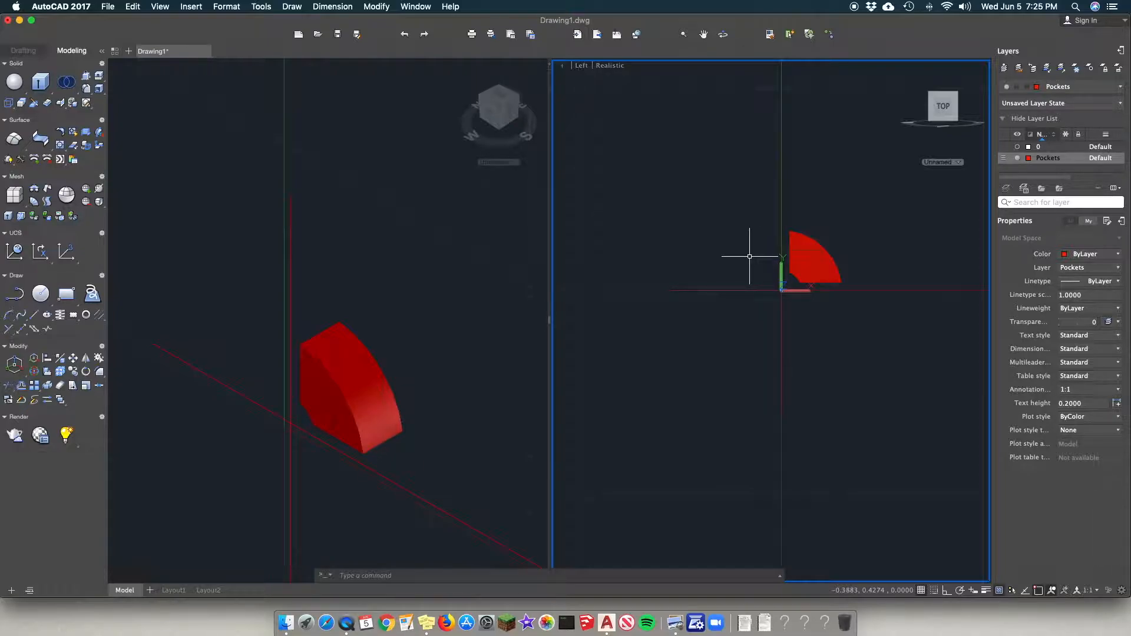
{"action": "type", "text": "3d"}
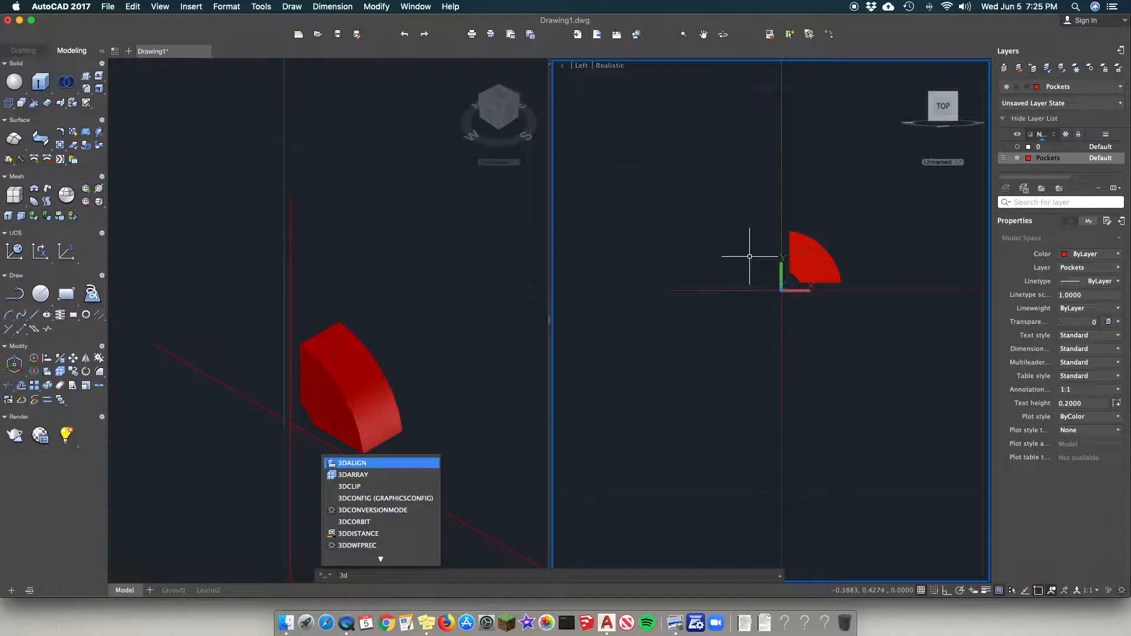
{"action": "type", "text": "a"}
{"action": "type", "text": "rray"}
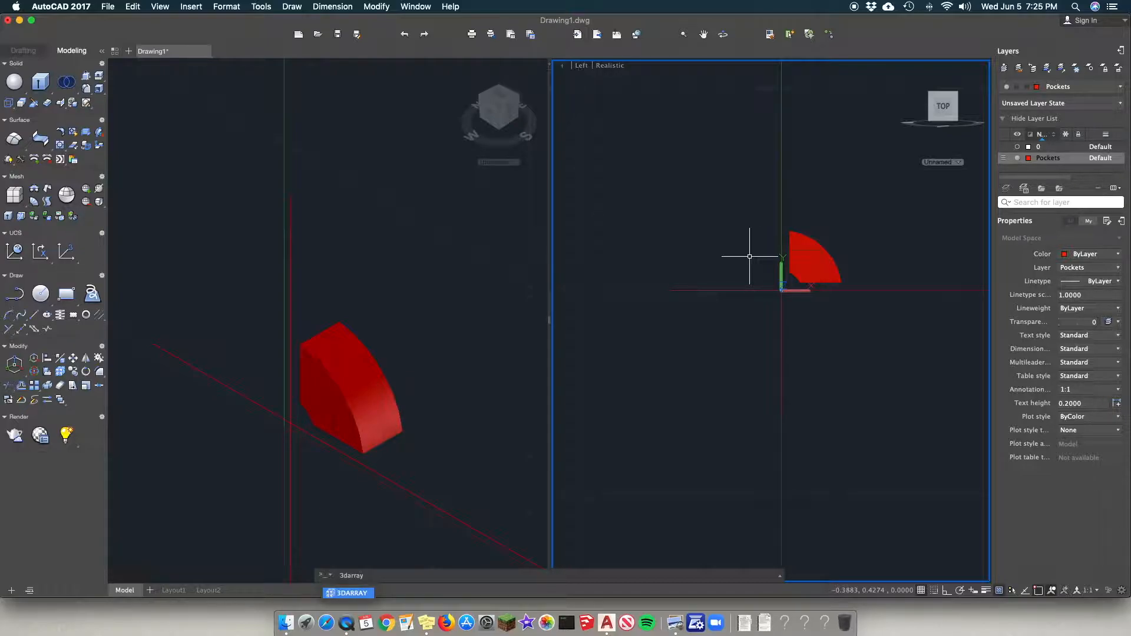
{"action": "key", "text": "Return"}
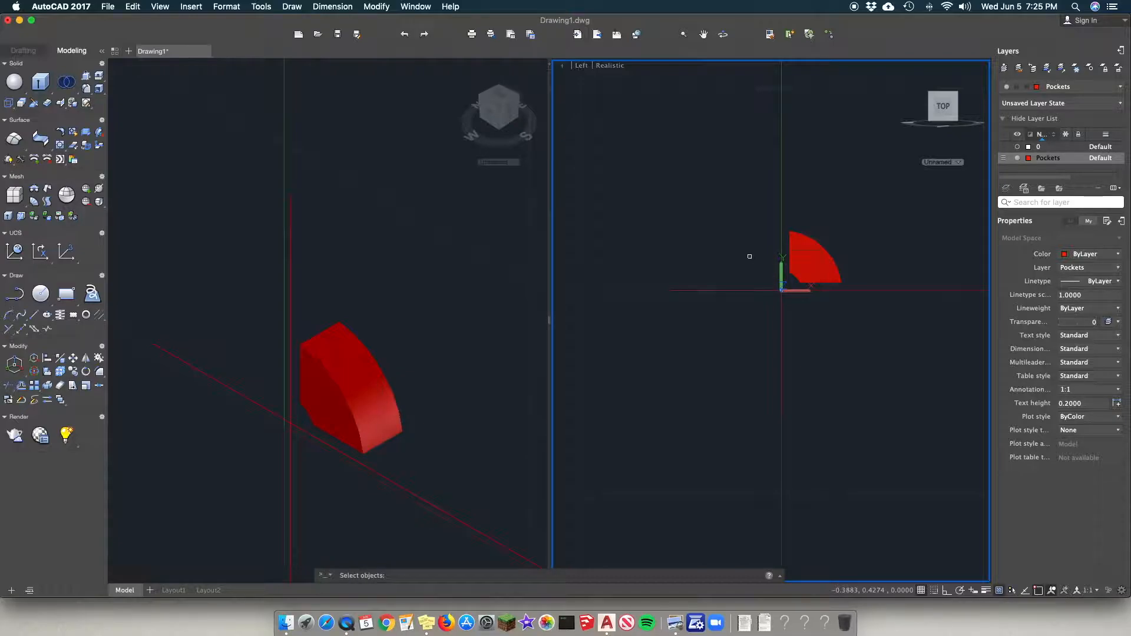
{"action": "left_click", "coordinate": [808, 257]}
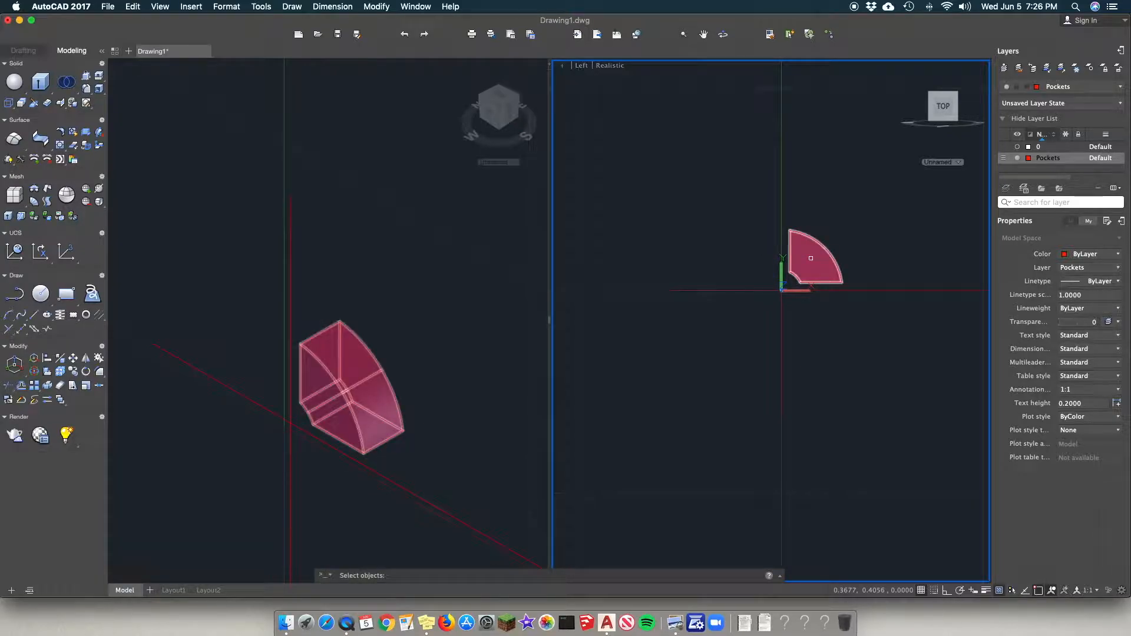
{"action": "left_click", "coordinate": [813, 258]}
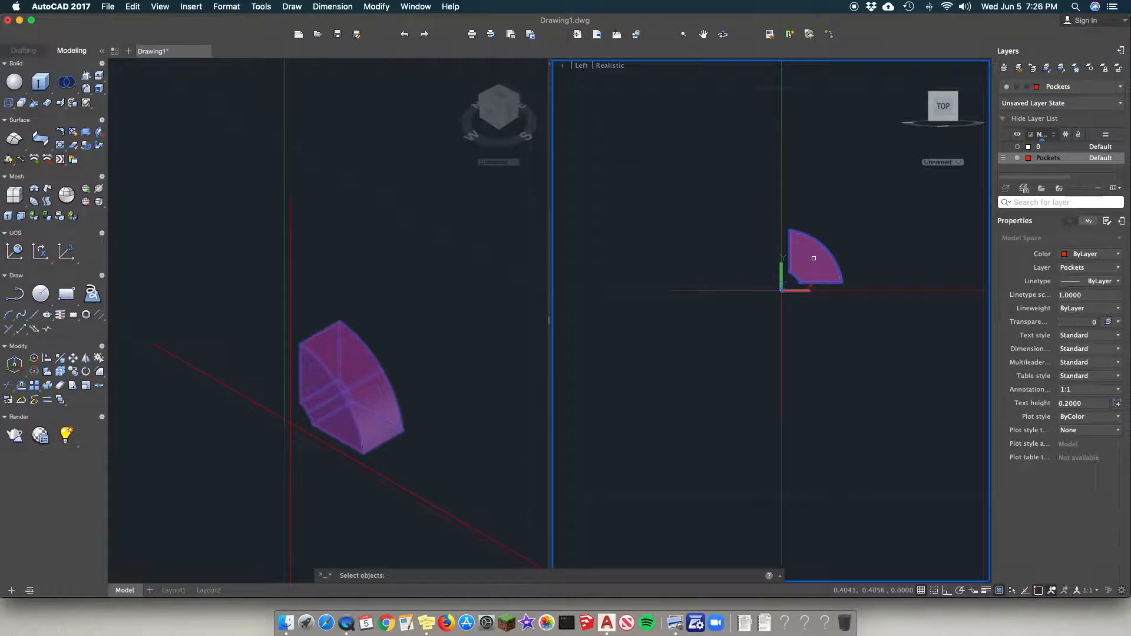
{"action": "key", "text": "Return"}
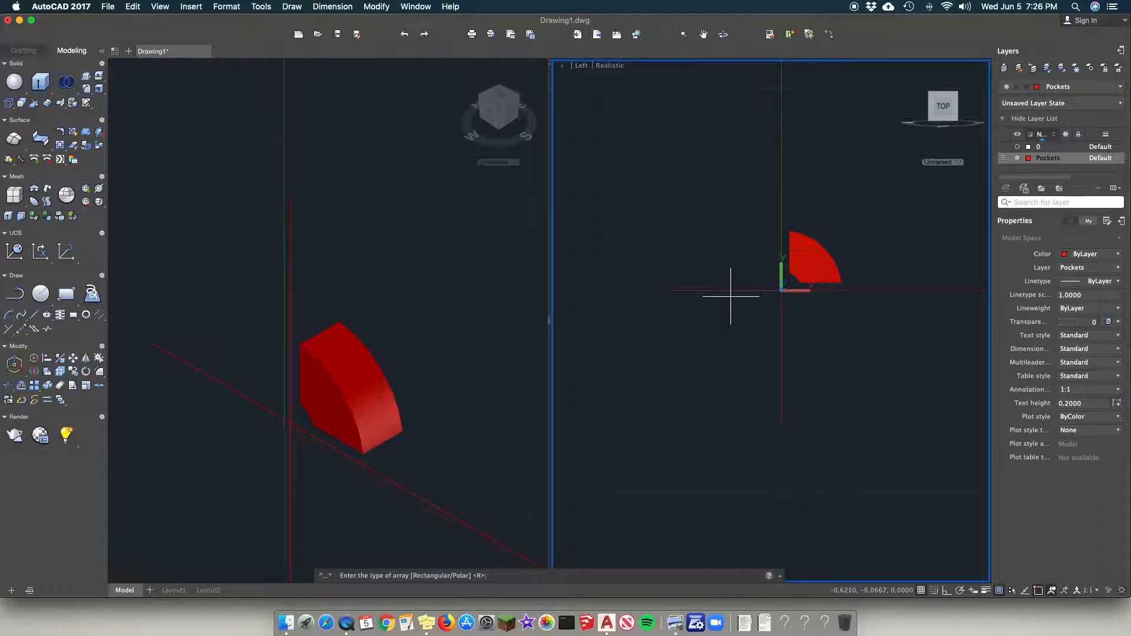
{"action": "key", "text": "Return"}
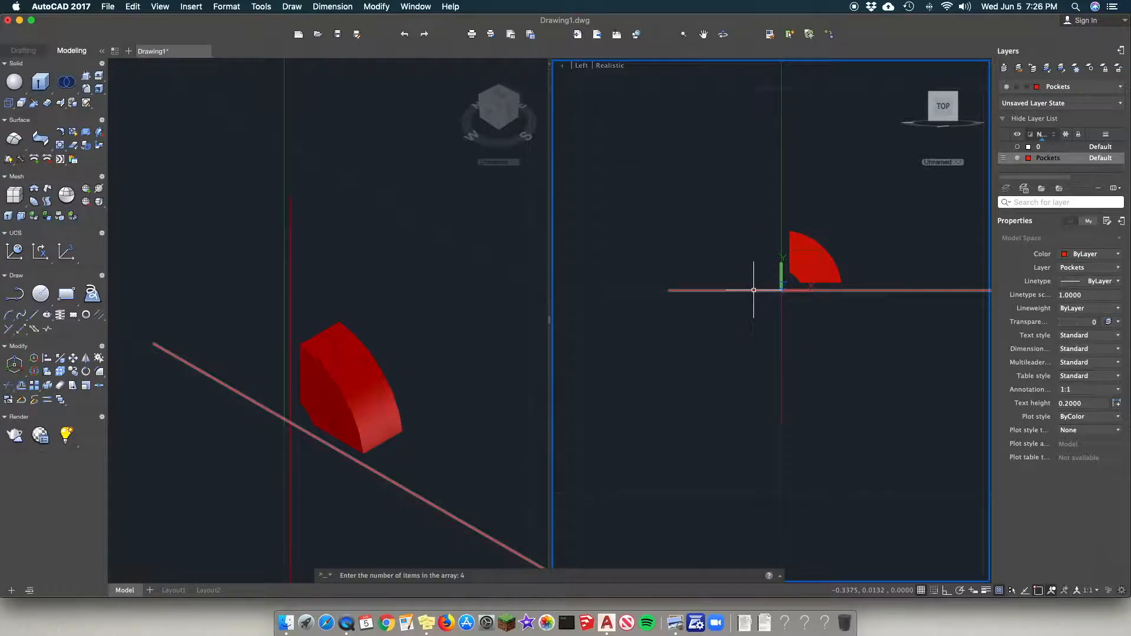
{"action": "type", "text": "4"}
{"action": "key", "text": "Return"}
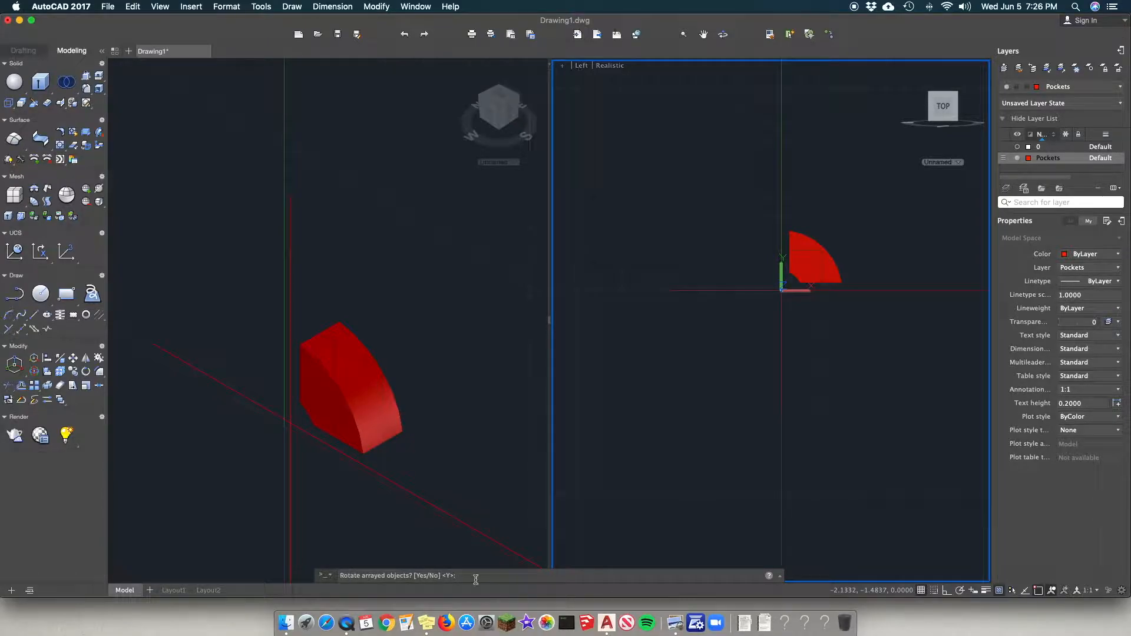
{"action": "key", "text": "Return"}
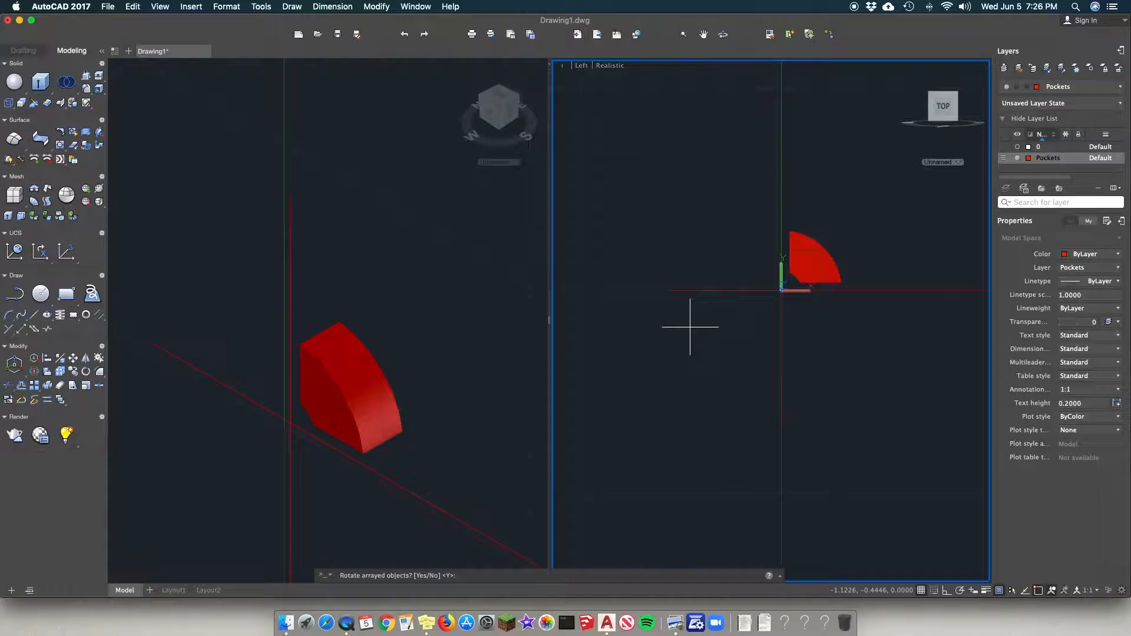
{"action": "key", "text": "Return"}
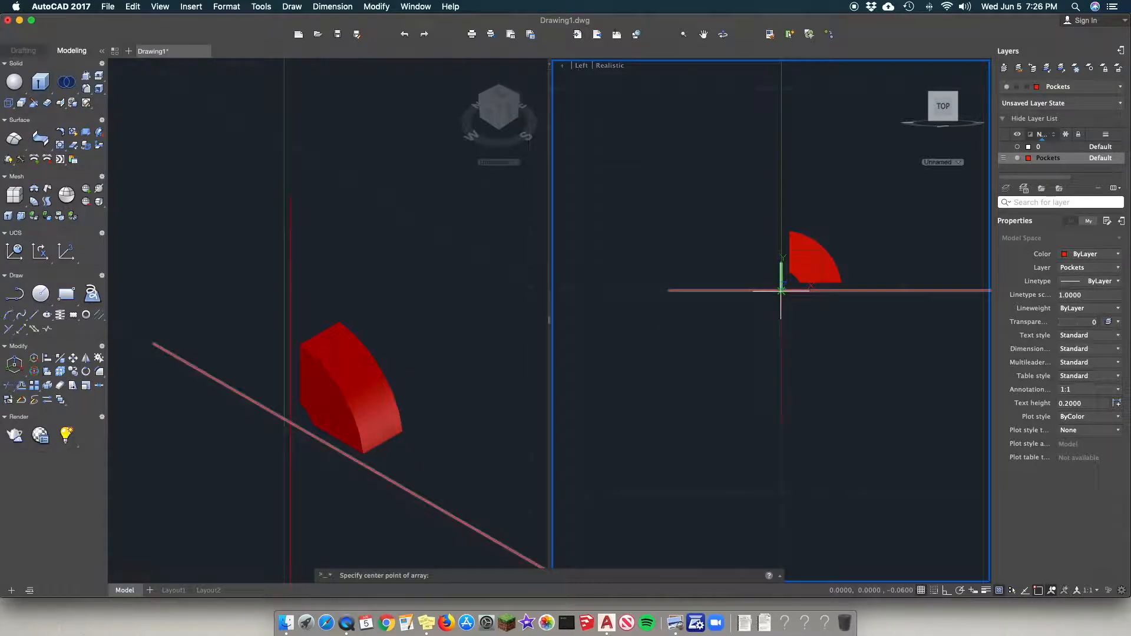
Step: Try to array the pocket around an axis from the wheel's centre straight down in the Left viewport plane
{"action": "scroll", "coordinate": [781, 290], "scroll_direction": "up", "scroll_amount": 2}
{"action": "scroll", "coordinate": [781, 290], "scroll_direction": "up", "scroll_amount": 2}
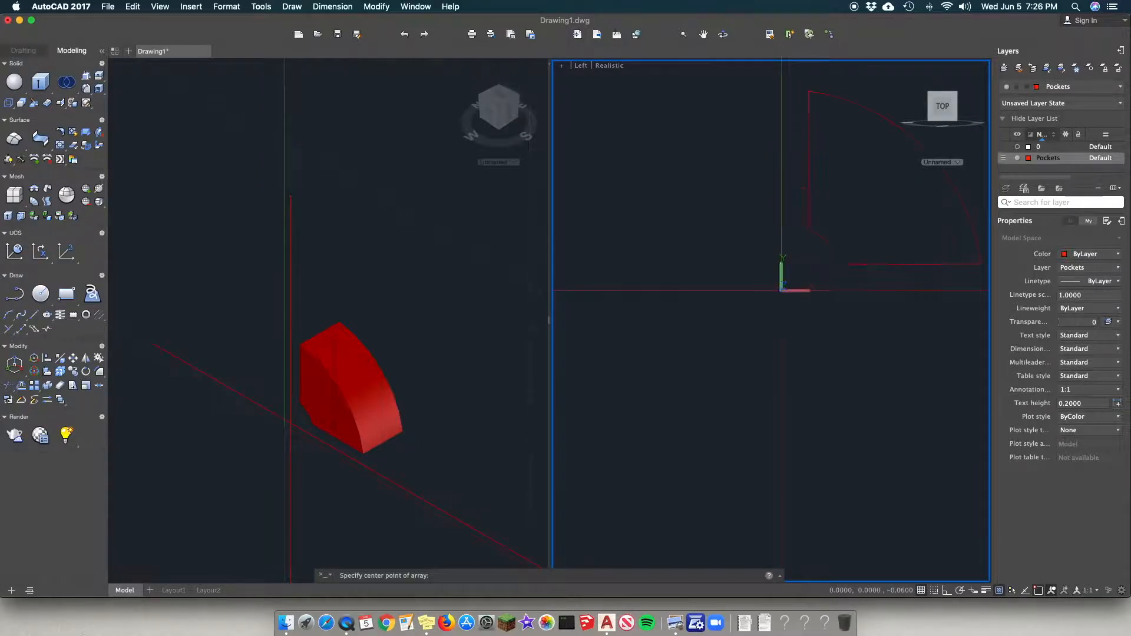
{"action": "left_click", "coordinate": [781, 290]}
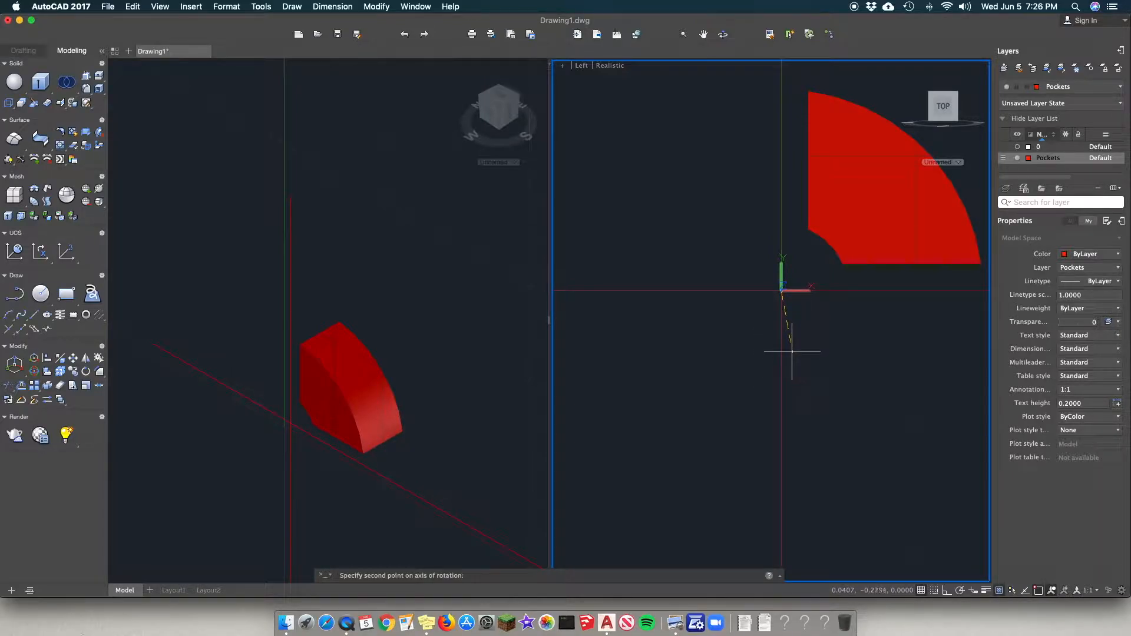
{"action": "scroll", "coordinate": [789, 362], "scroll_direction": "down", "scroll_amount": 5}
{"action": "scroll", "coordinate": [790, 395], "scroll_direction": "up", "scroll_amount": 5}
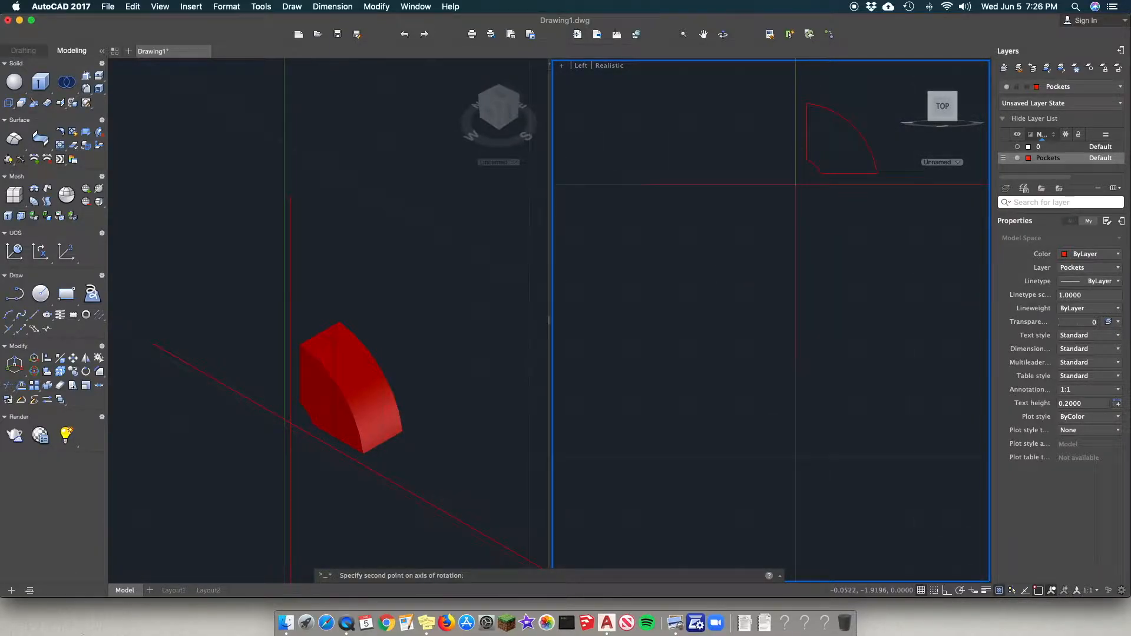
{"action": "left_click", "coordinate": [798, 352]}
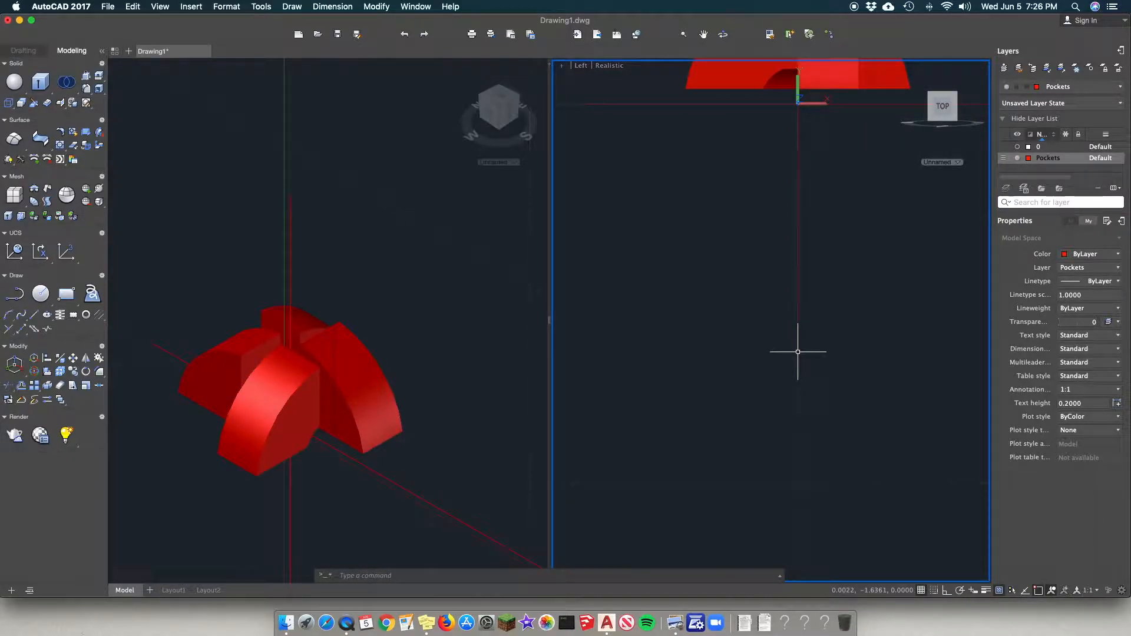
Step: Check the arrayed pockets in the isometric viewport and undo the array
{"action": "left_click", "coordinate": [382, 333]}
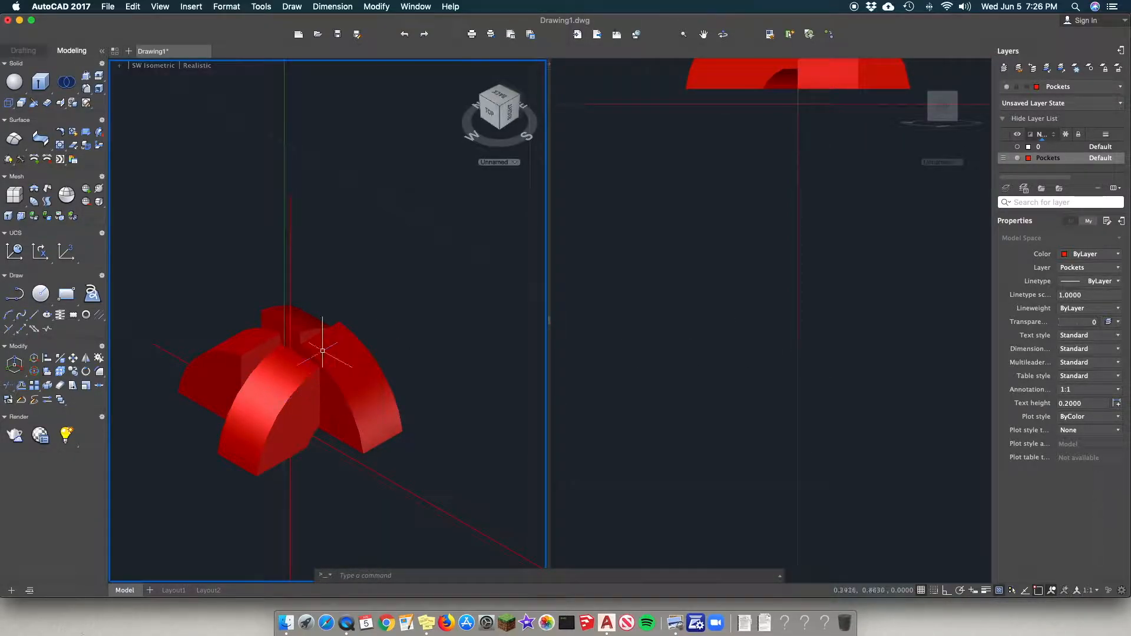
{"action": "left_click", "coordinate": [304, 400]}
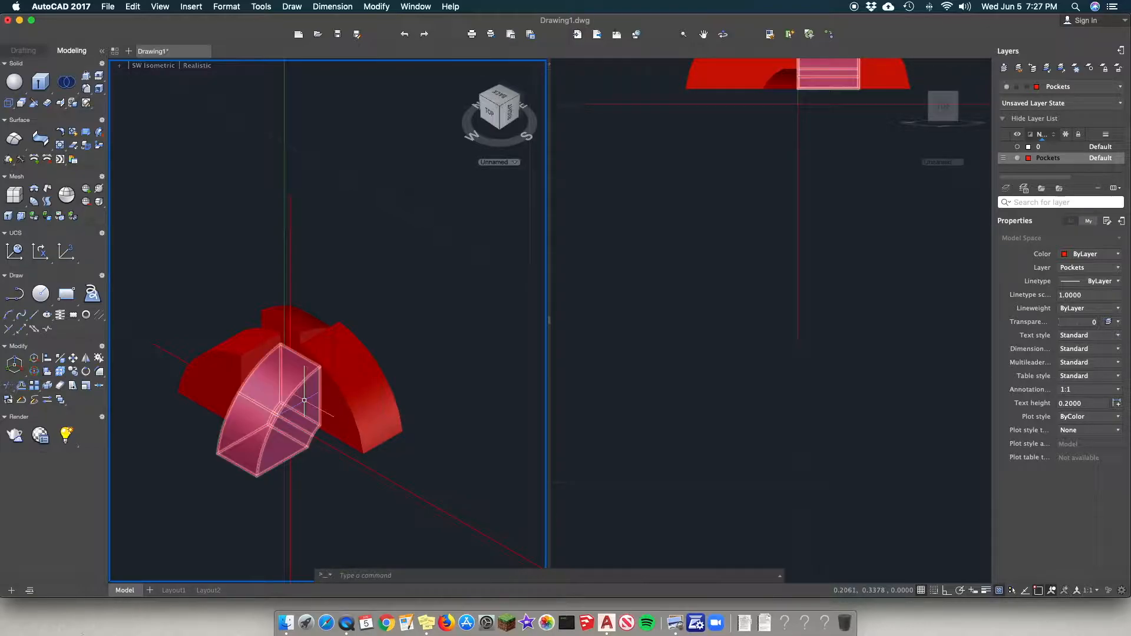
{"action": "key", "text": "super+z"}
{"action": "key", "text": "super+z"}
{"action": "key", "text": "super+z"}
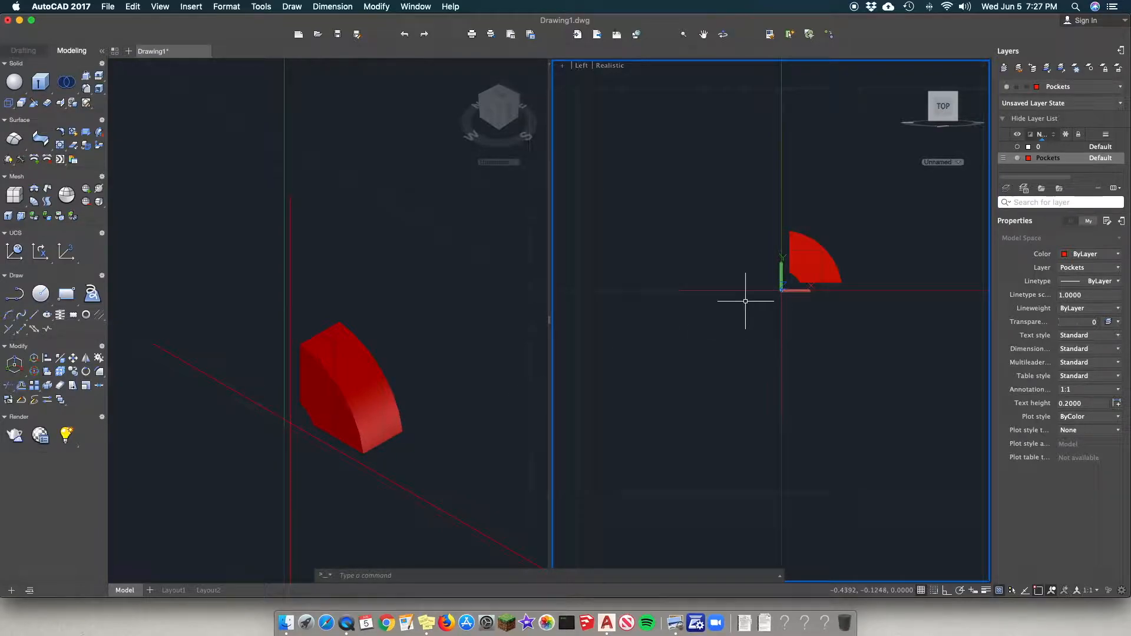
Step: Show layer 0 and examine the wheel's centre hole in the isometric viewport as a reference for the array axis
{"action": "left_click", "coordinate": [1017, 146]}
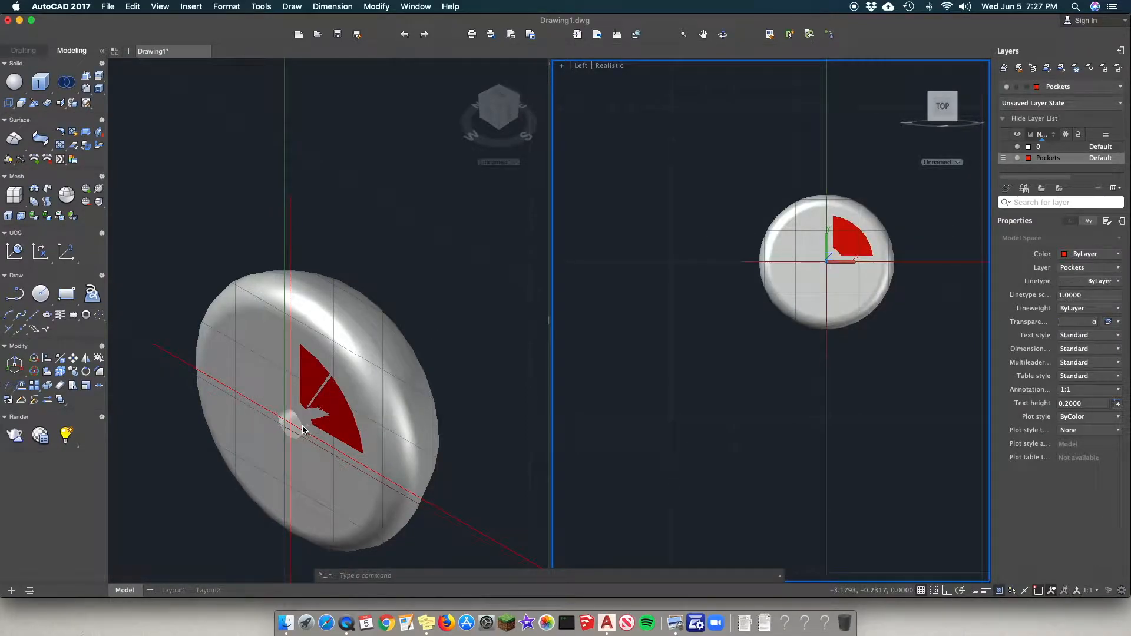
{"action": "left_click", "coordinate": [311, 407]}
{"action": "left_click", "coordinate": [481, 365]}
{"action": "key", "text": "Escape"}
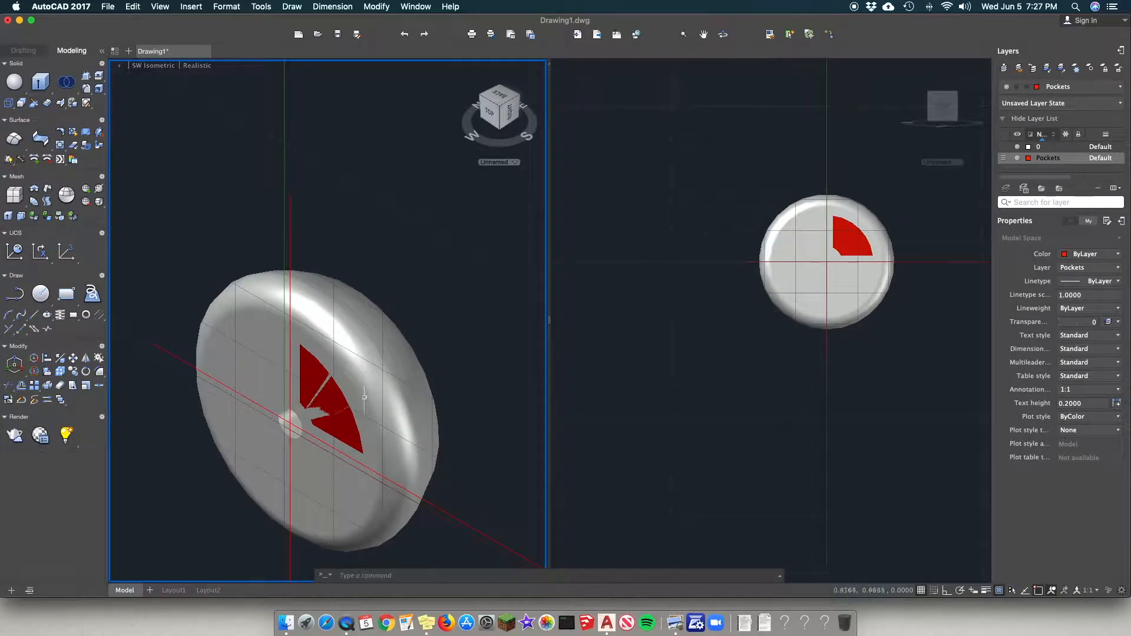
{"action": "left_click", "coordinate": [250, 390]}
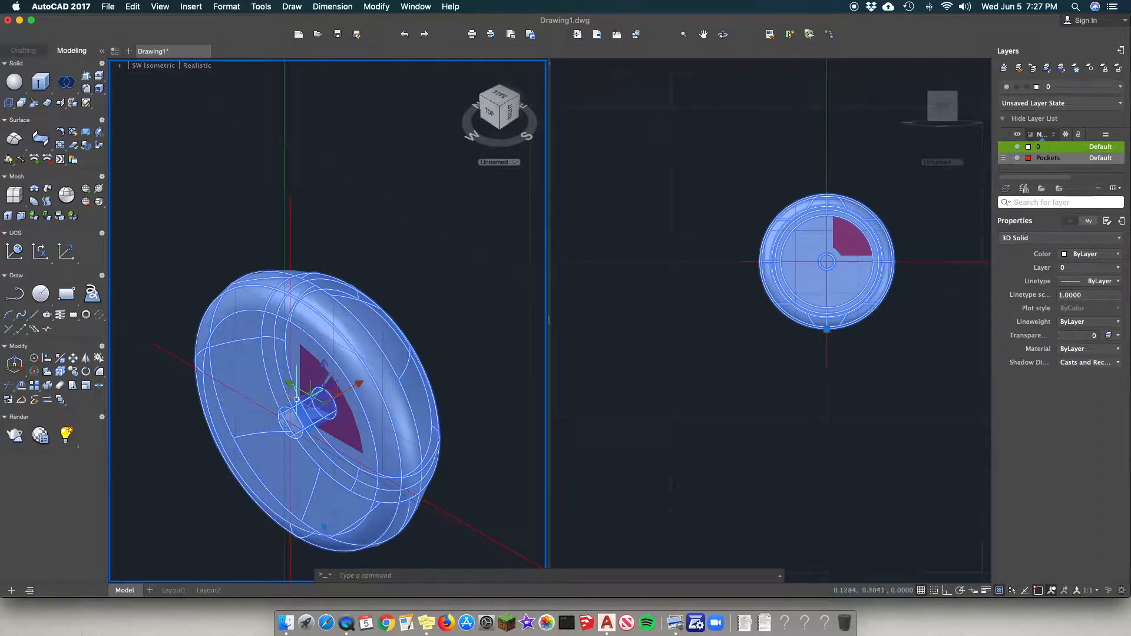
{"action": "key", "text": "Escape"}
{"action": "scroll", "coordinate": [297, 400], "scroll_direction": "up", "scroll_amount": 5}
{"action": "scroll", "coordinate": [296, 400], "scroll_direction": "down", "scroll_amount": 5}
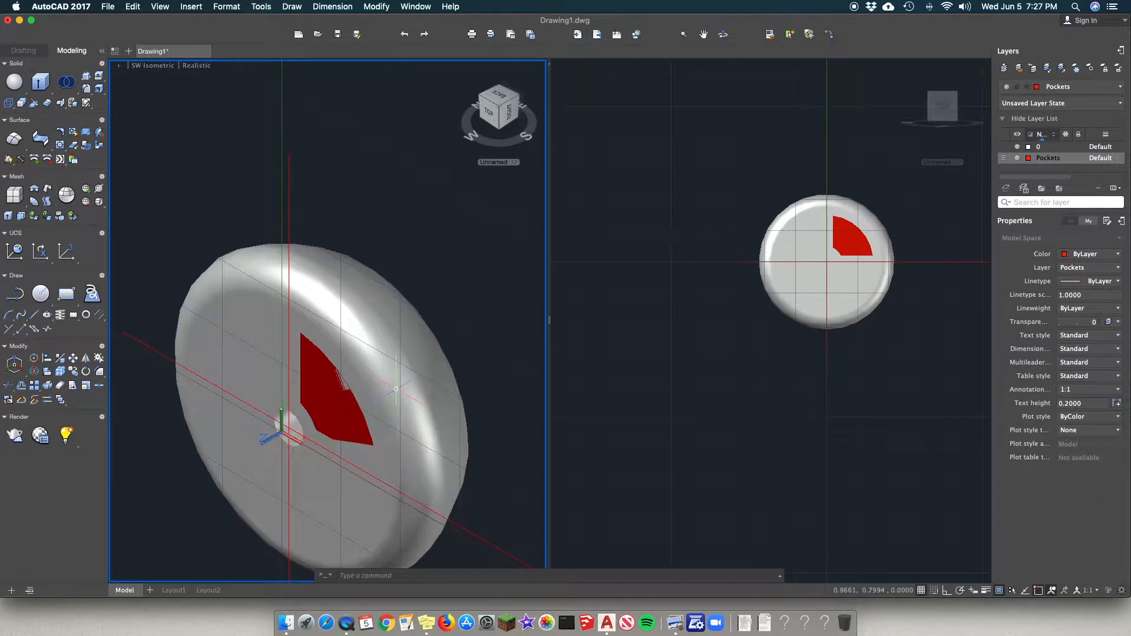
{"action": "left_click", "coordinate": [275, 440]}
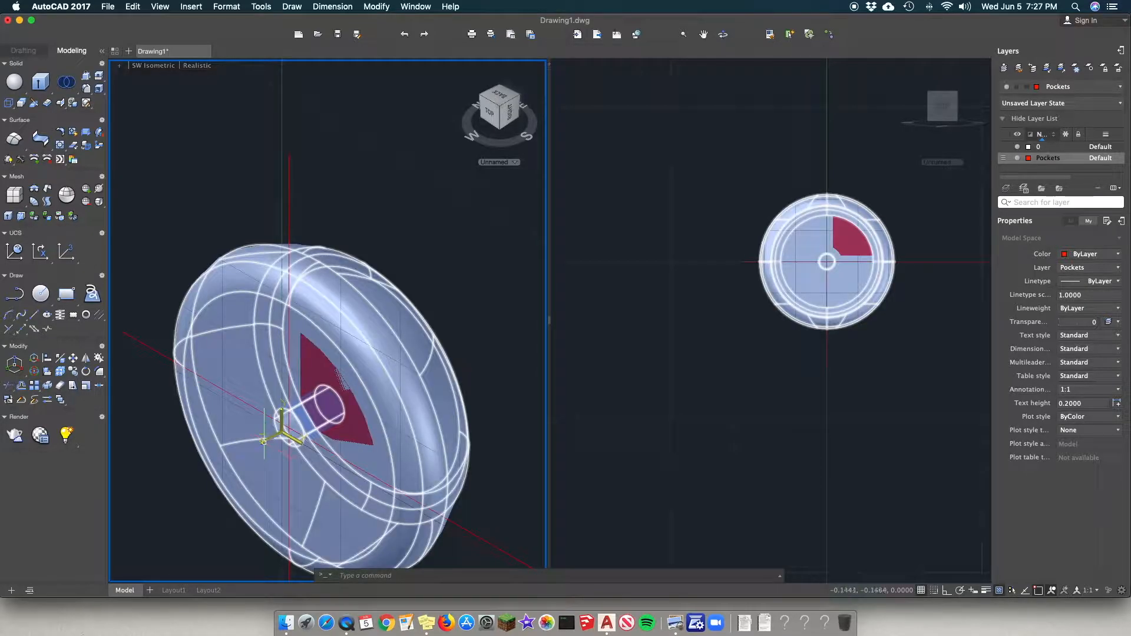
{"action": "key", "text": "Escape"}
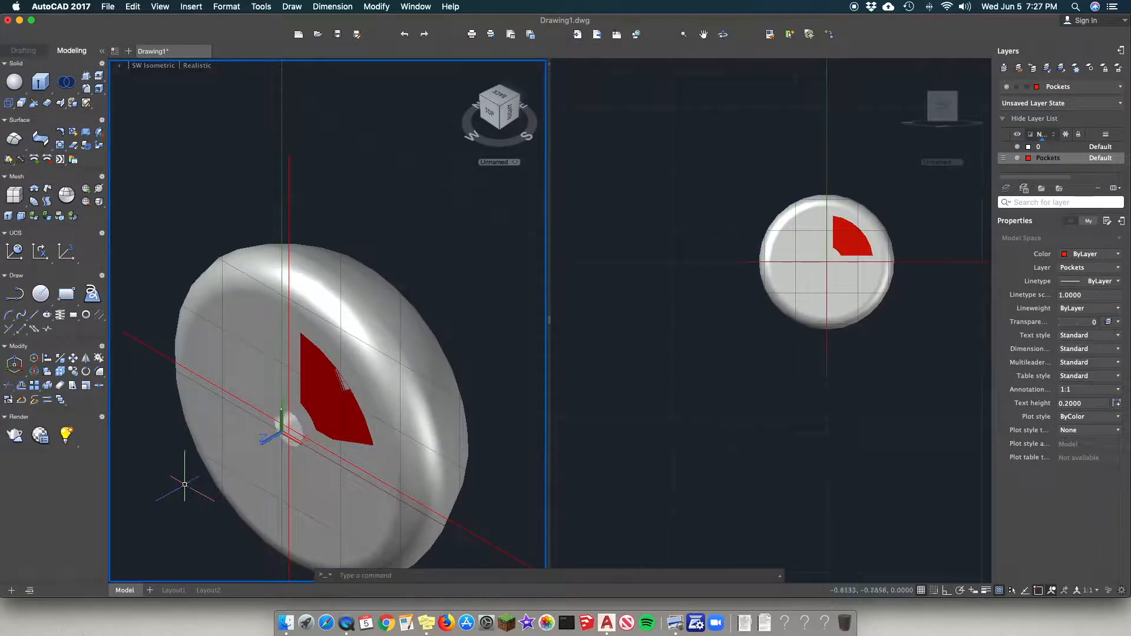
{"action": "left_click", "coordinate": [302, 427]}
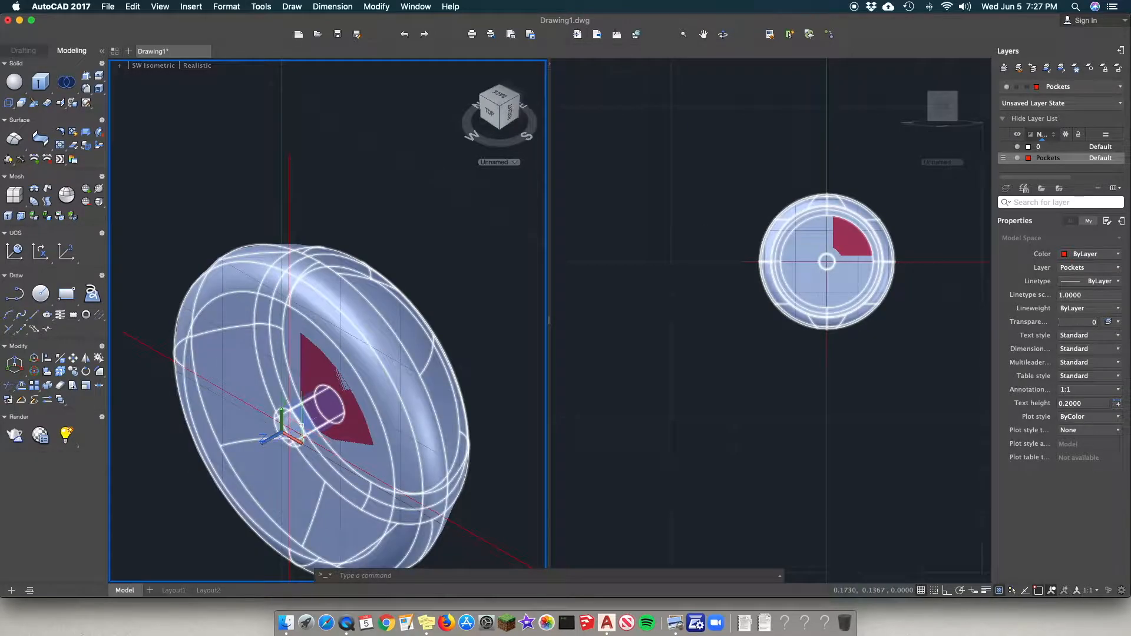
Step: Set up a 3D polar array of the pocket solid in the isometric viewport with 4 items and rotated copies
{"action": "type", "text": "3darr"}
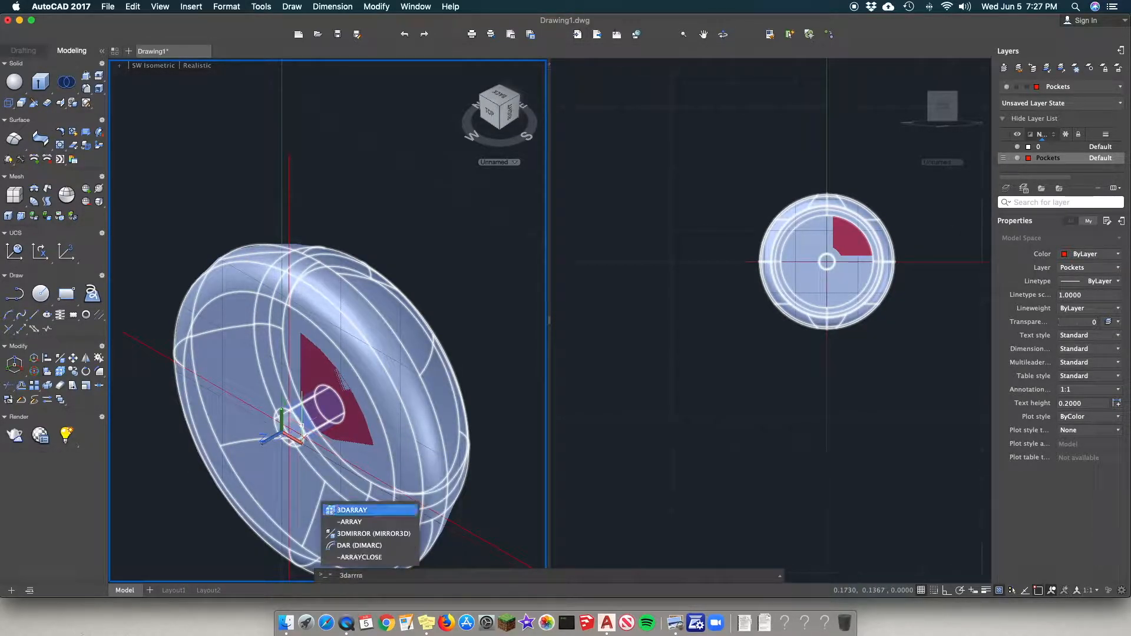
{"action": "type", "text": "ary"}
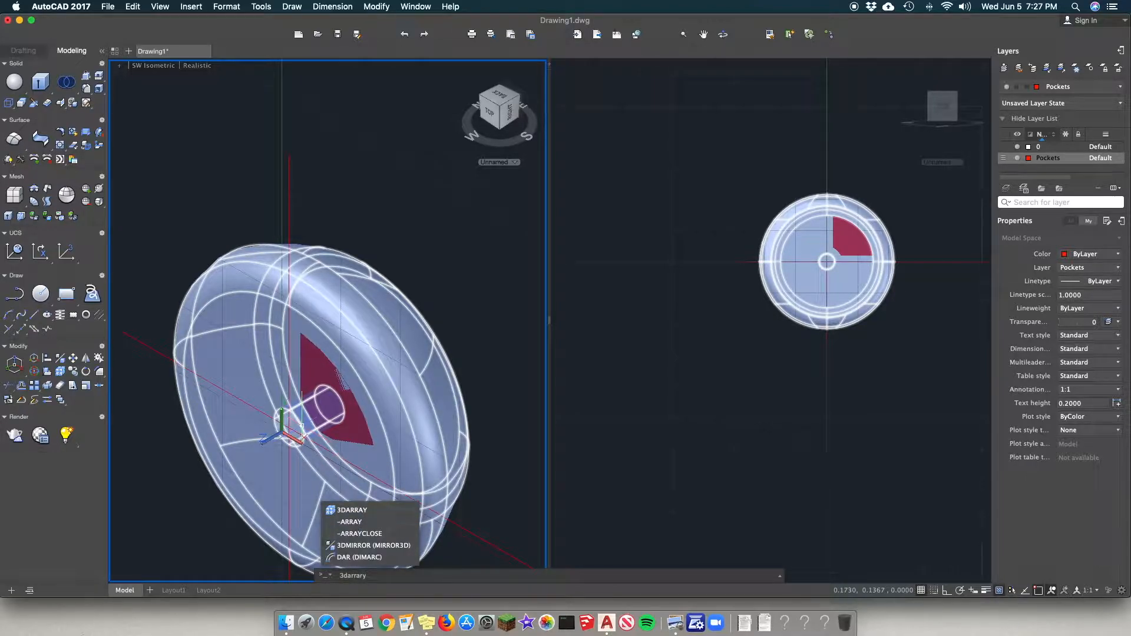
{"action": "key", "text": "Return"}
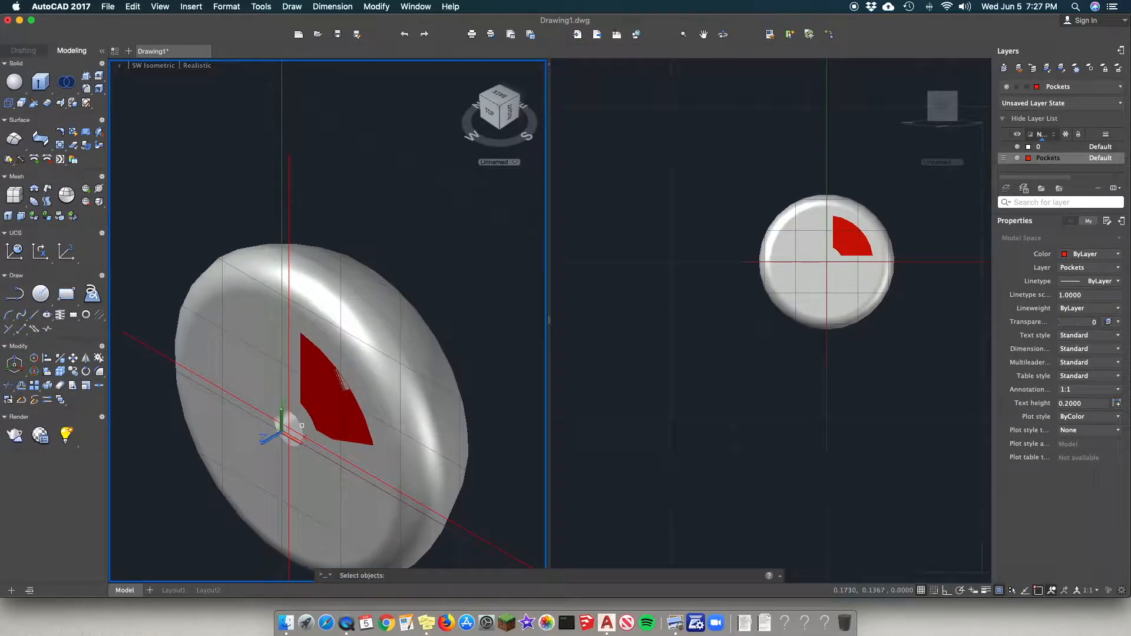
{"action": "left_click", "coordinate": [339, 408]}
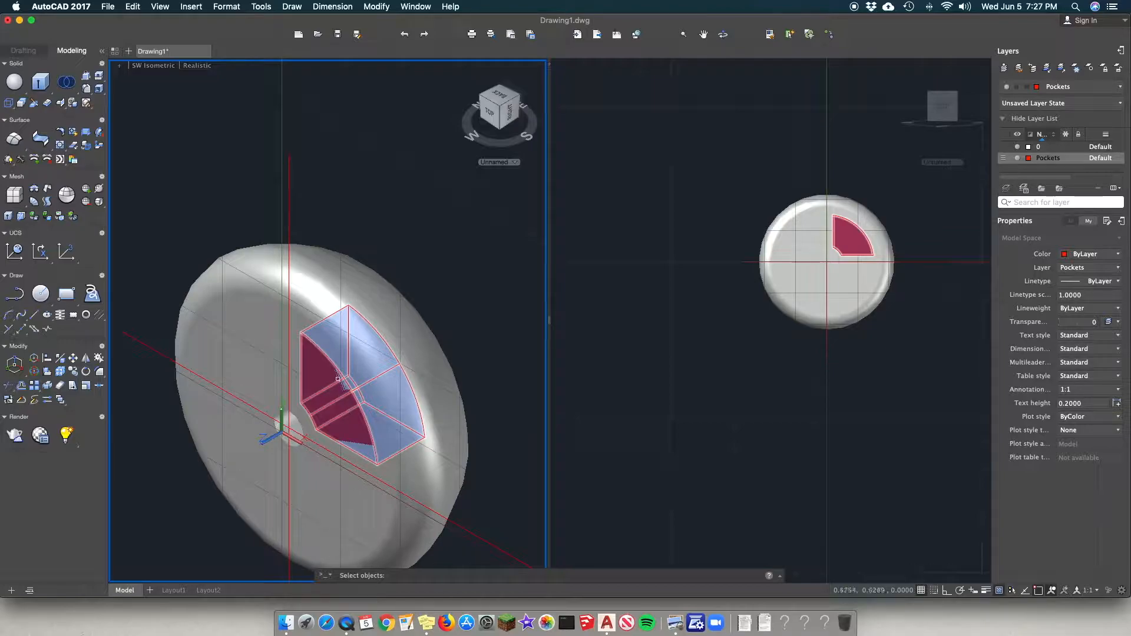
{"action": "left_click", "coordinate": [345, 408]}
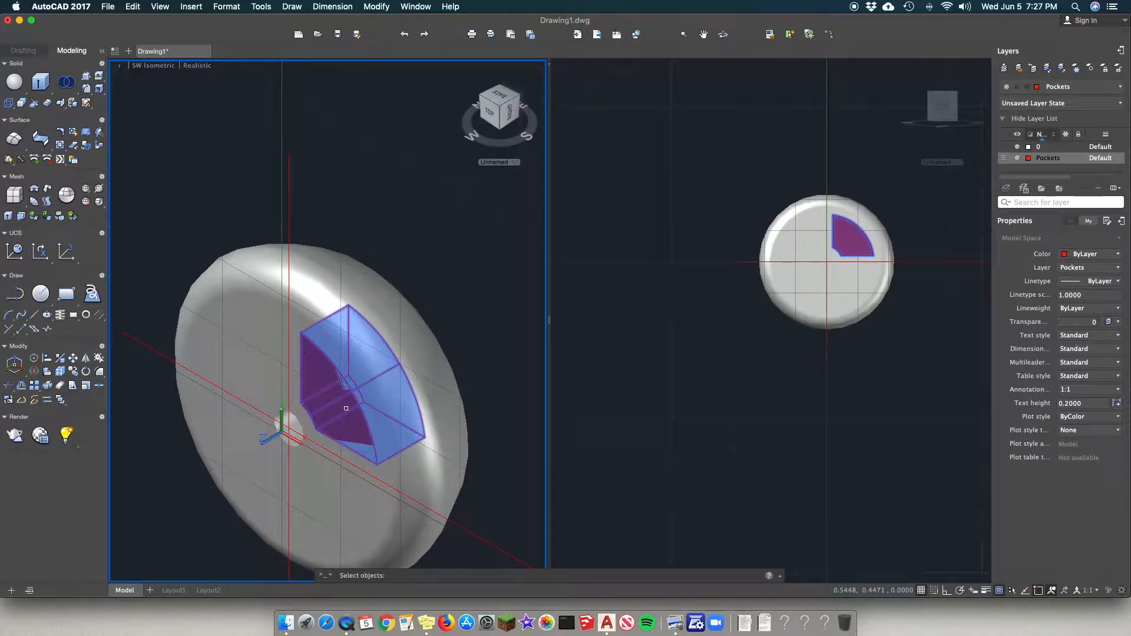
{"action": "key", "text": "Return"}
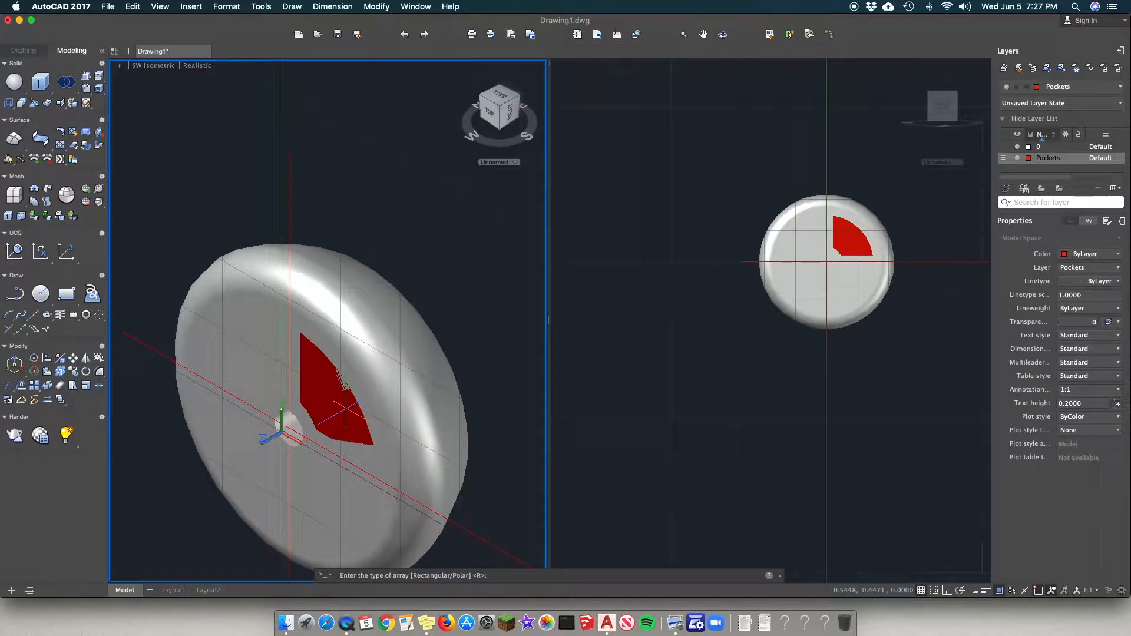
{"action": "type", "text": "p"}
{"action": "key", "text": "Return"}
{"action": "type", "text": "4"}
{"action": "key", "text": "Return"}
{"action": "key", "text": "Return"}
{"action": "key", "text": "Return"}
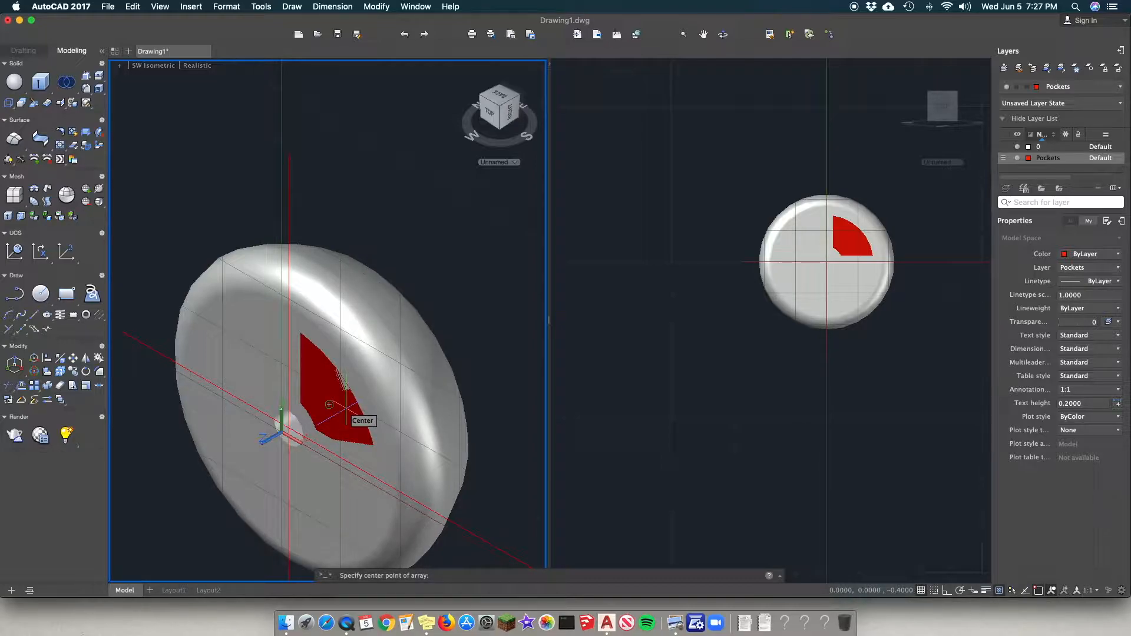
Step: Define the array axis through the front and back centres of the wheel's centre hole, and activate the Left viewport
{"action": "scroll", "coordinate": [292, 431], "scroll_direction": "up", "scroll_amount": 4}
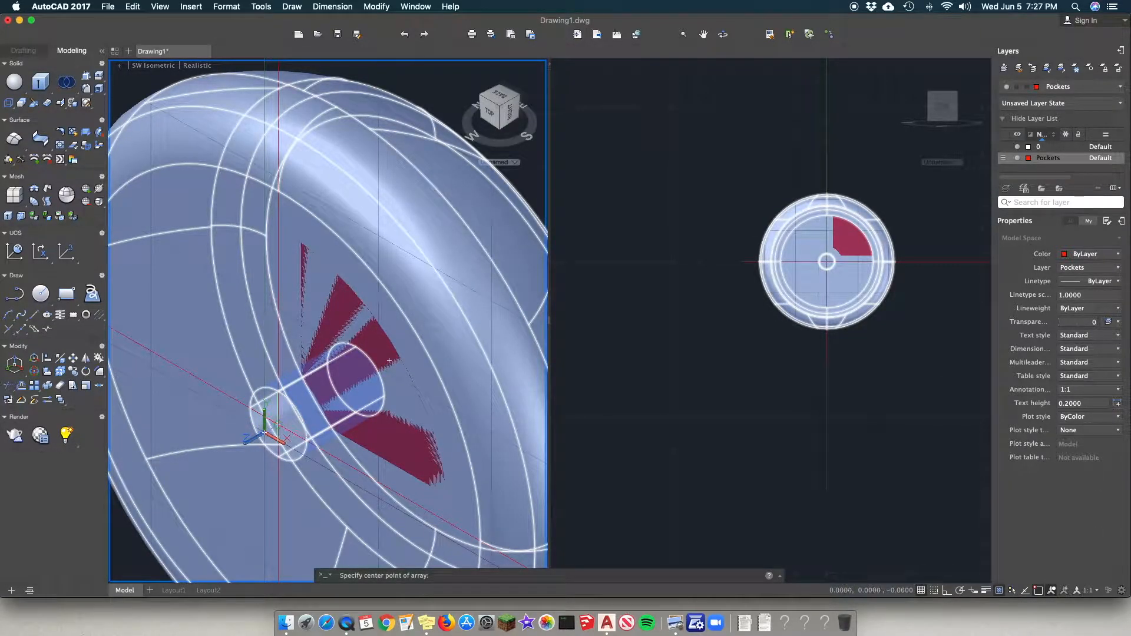
{"action": "left_click", "coordinate": [278, 424]}
{"action": "left_click", "coordinate": [389, 360]}
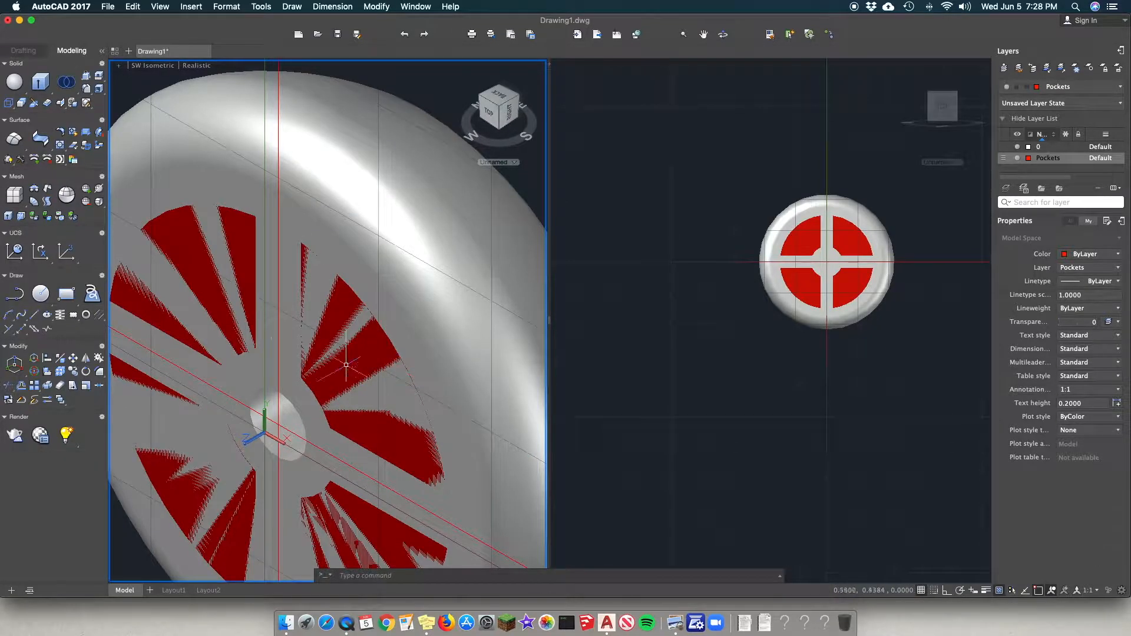
{"action": "key", "text": "Return"}
{"action": "left_click", "coordinate": [682, 345]}
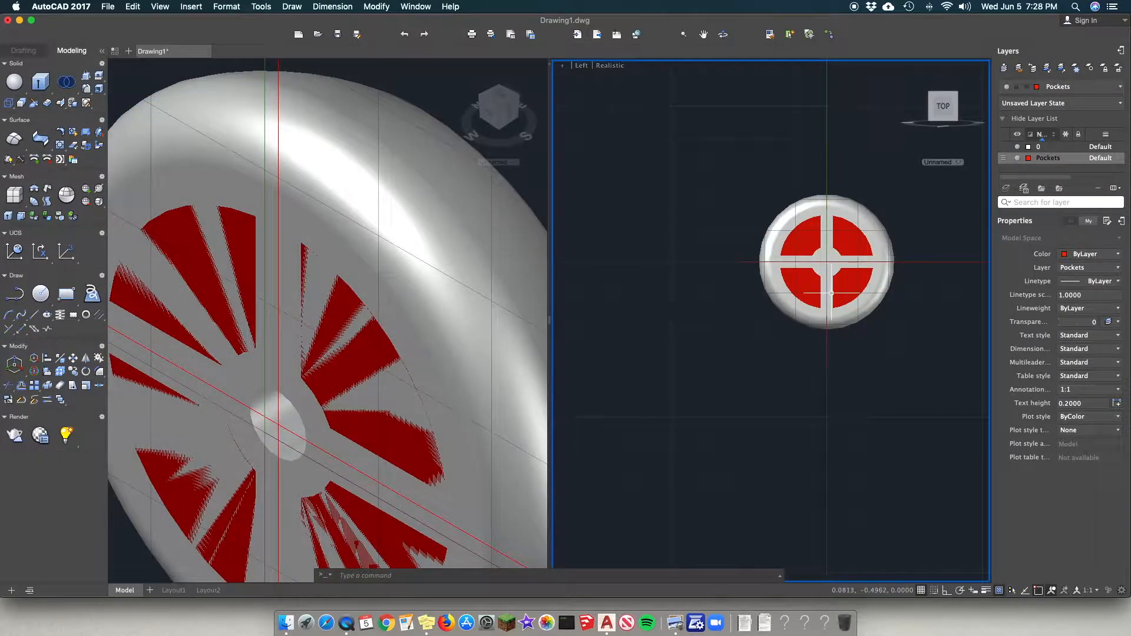
Step: Subtract the four red quarter-ring pocket solids from the wheel body
{"action": "left_click", "coordinate": [793, 287]}
{"action": "key", "text": "Escape"}
{"action": "type", "text": "subtract"}
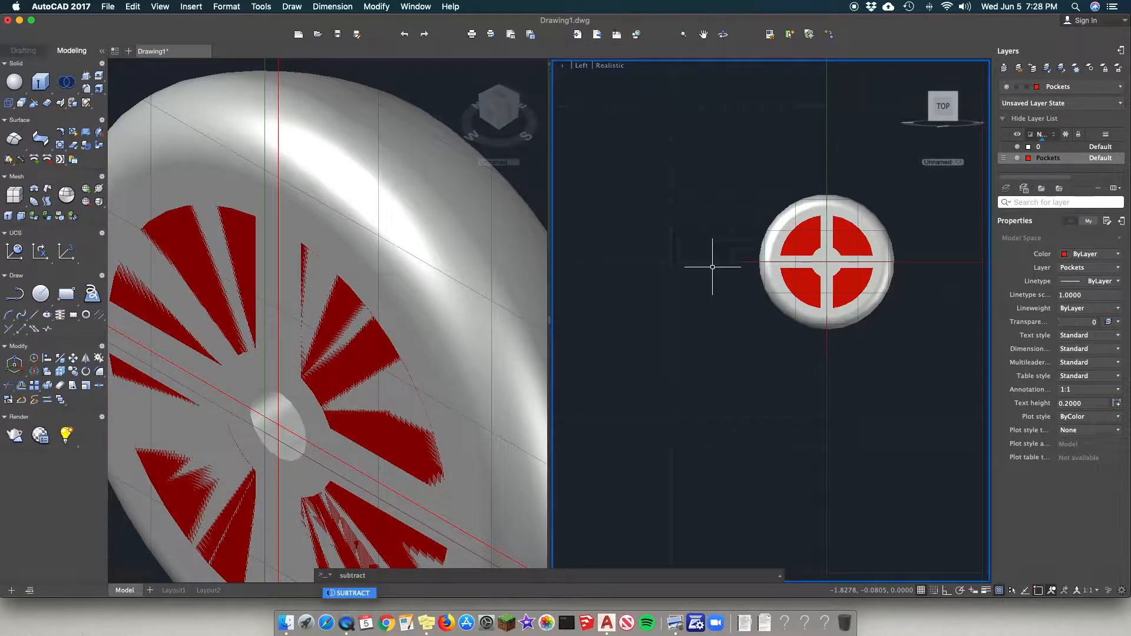
{"action": "key", "text": "Return"}
{"action": "left_click", "coordinate": [766, 275]}
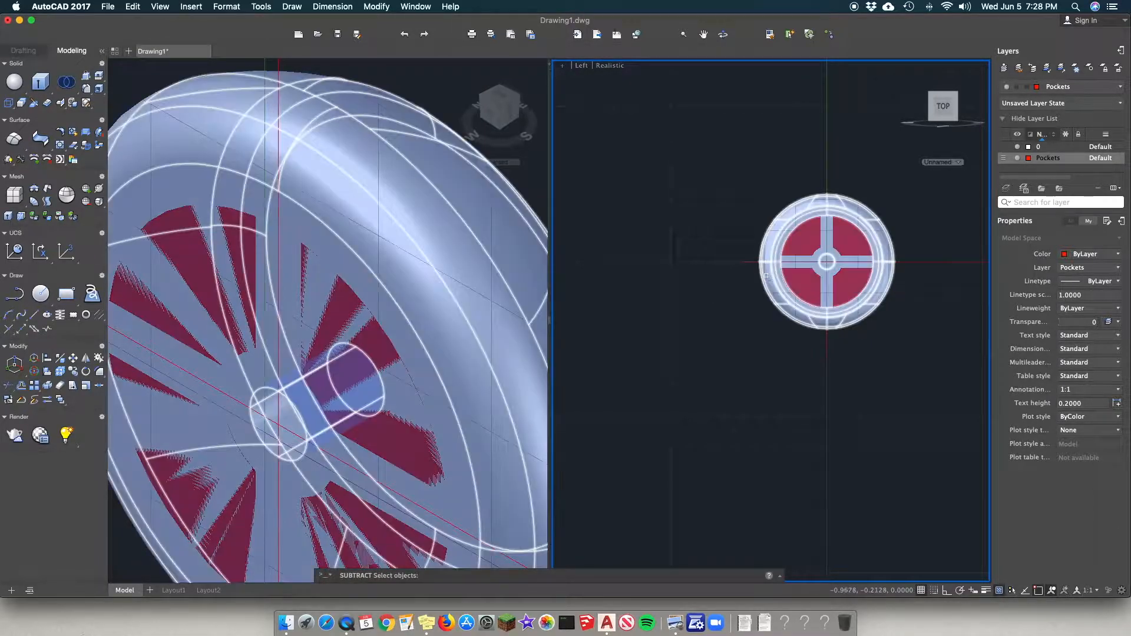
{"action": "left_click", "coordinate": [769, 272]}
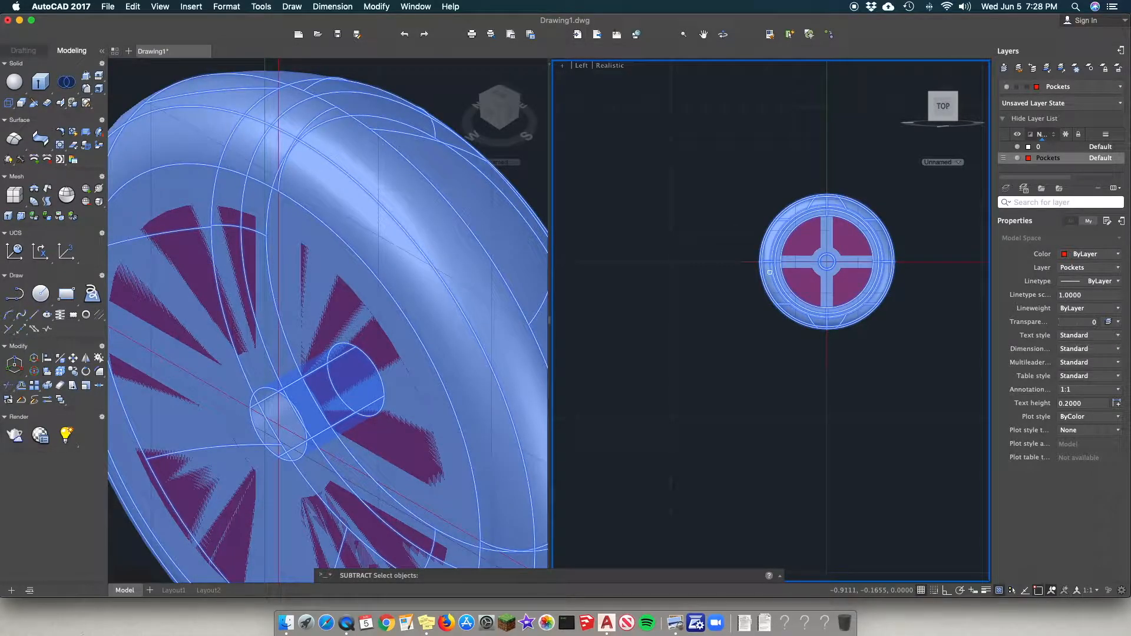
{"action": "key", "text": "Return"}
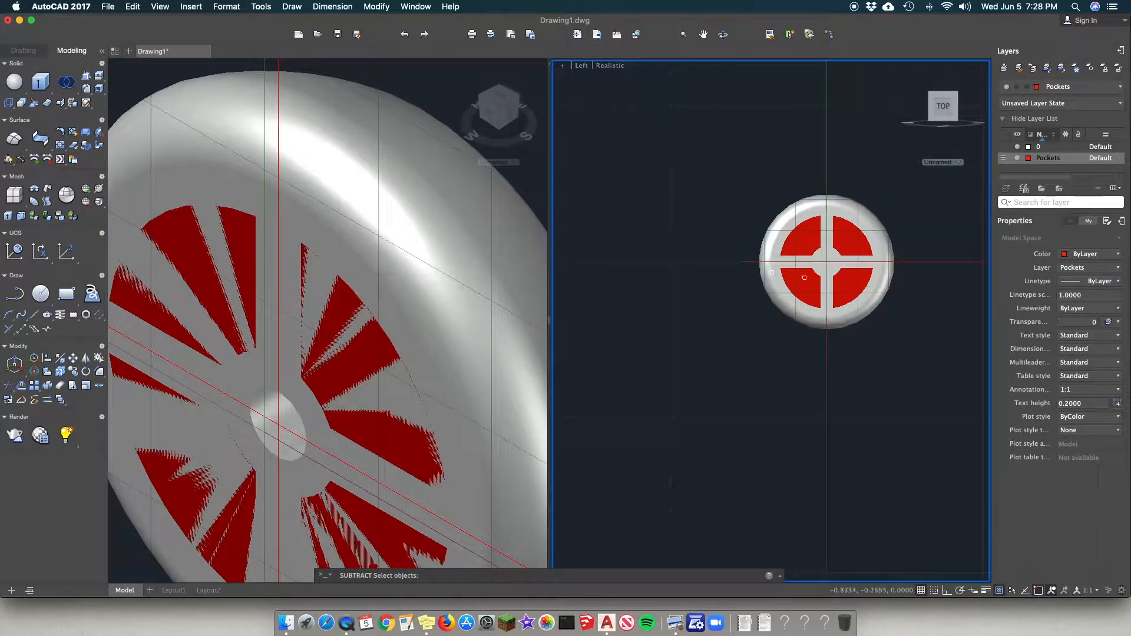
{"action": "left_click", "coordinate": [796, 277]}
{"action": "left_click", "coordinate": [851, 285]}
{"action": "left_click", "coordinate": [861, 234]}
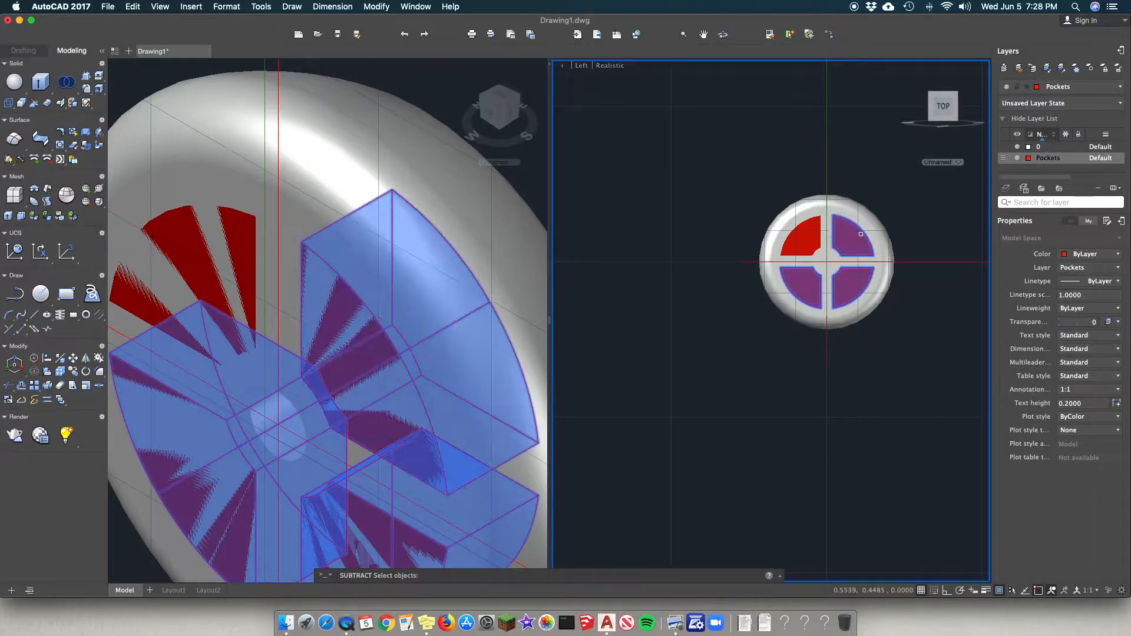
{"action": "left_click", "coordinate": [806, 233]}
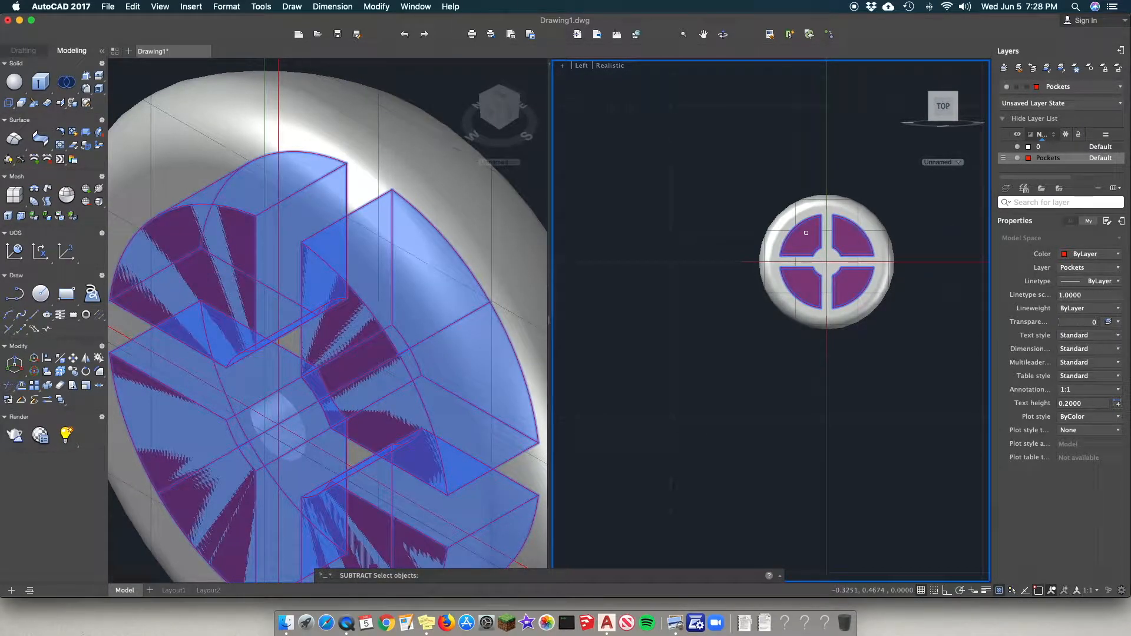
{"action": "key", "text": "Return"}
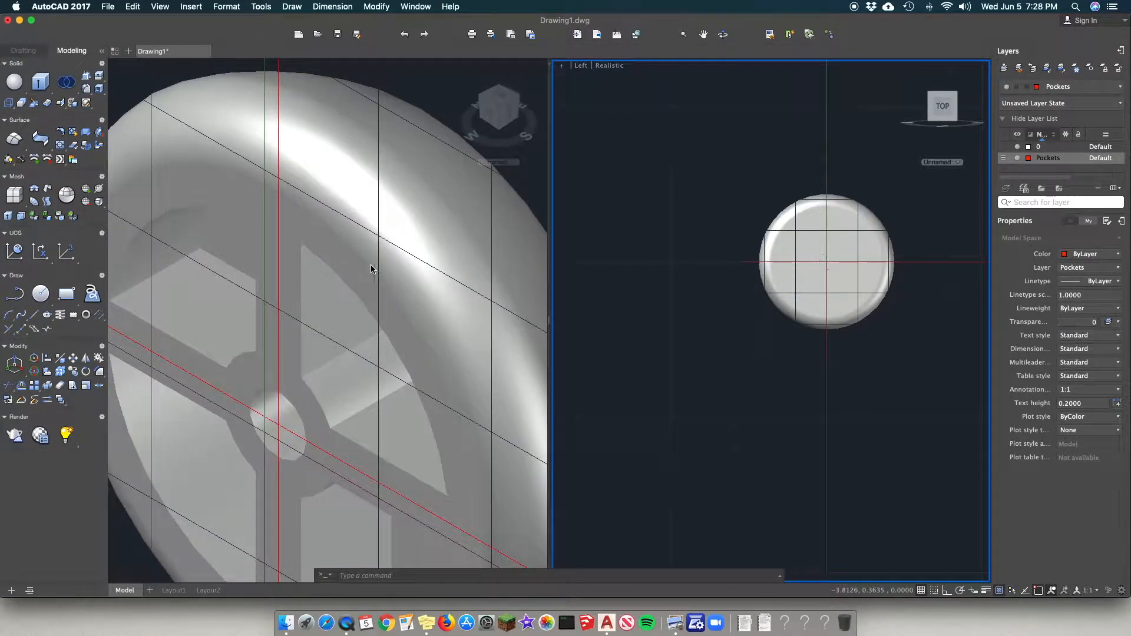
Step: Delete the two red construction lines crossing the wheel's centre in the isometric viewport
{"action": "left_click", "coordinate": [437, 93]}
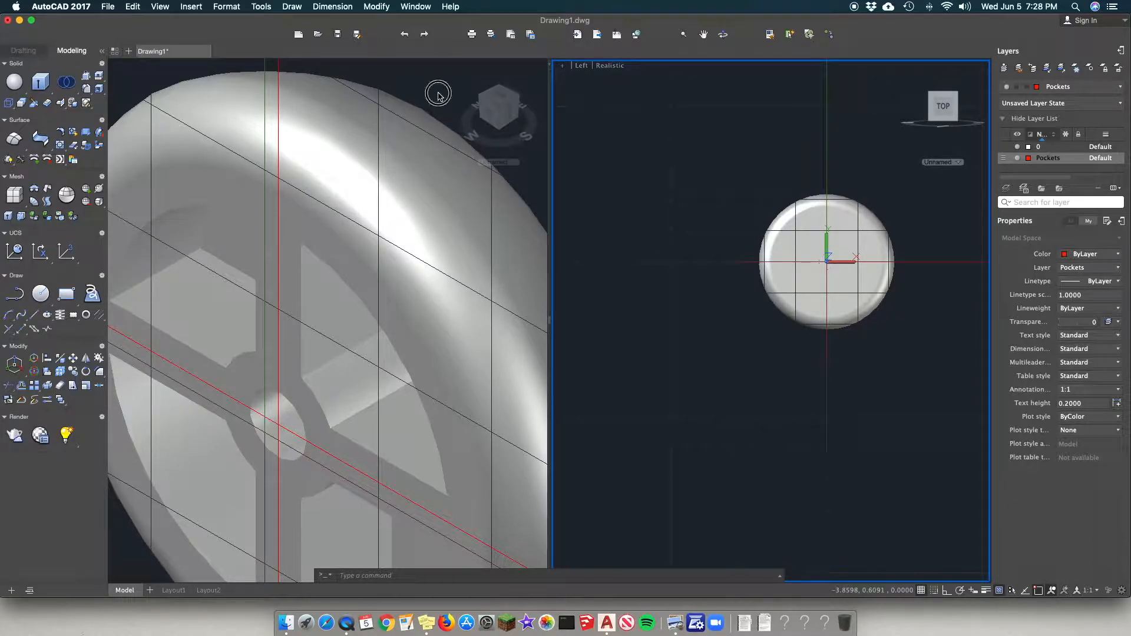
{"action": "scroll", "coordinate": [337, 252], "scroll_direction": "down", "scroll_amount": 5}
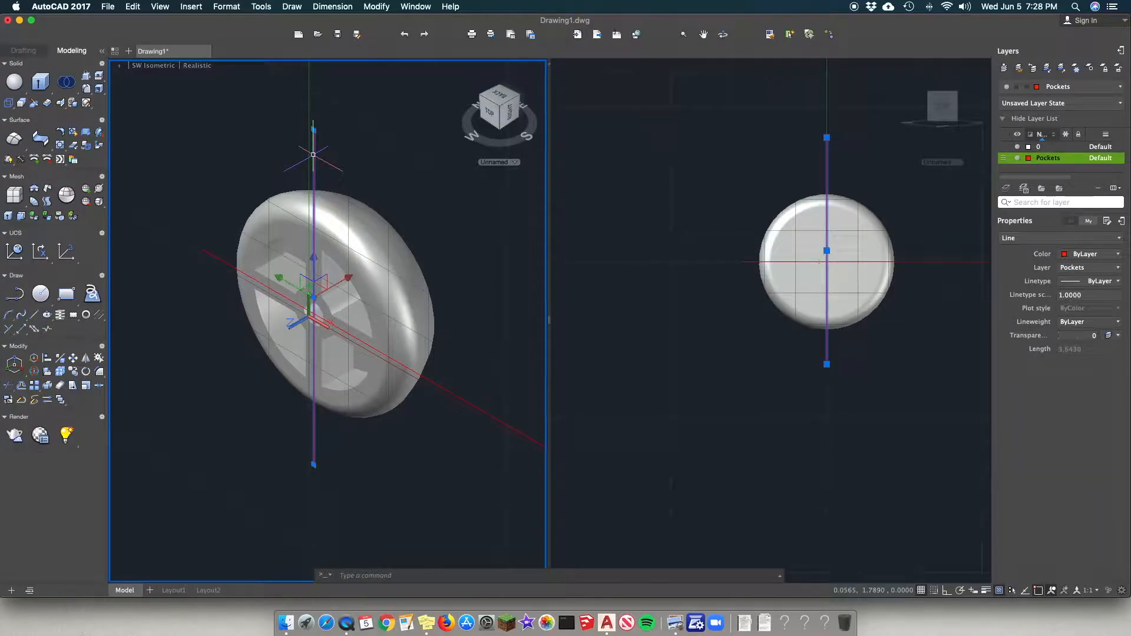
{"action": "left_click", "coordinate": [468, 404]}
{"action": "key", "text": "Escape"}
{"action": "scroll", "coordinate": [321, 284], "scroll_direction": "up", "scroll_amount": 5}
{"action": "scroll", "coordinate": [321, 284], "scroll_direction": "down", "scroll_amount": 4}
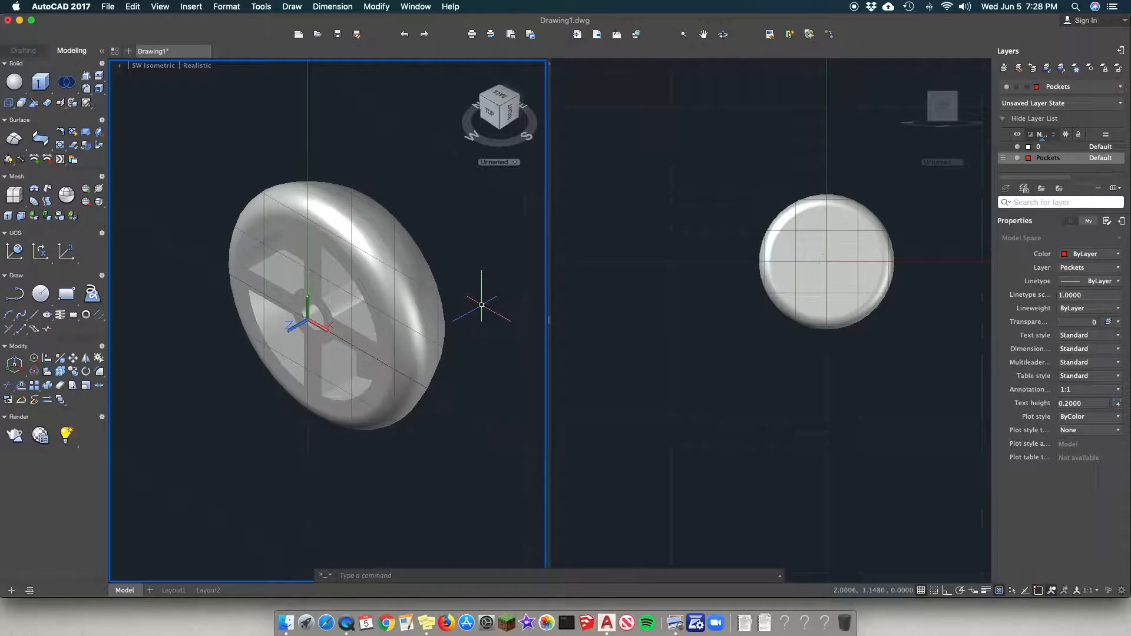
{"action": "left_click", "coordinate": [34, 372]}
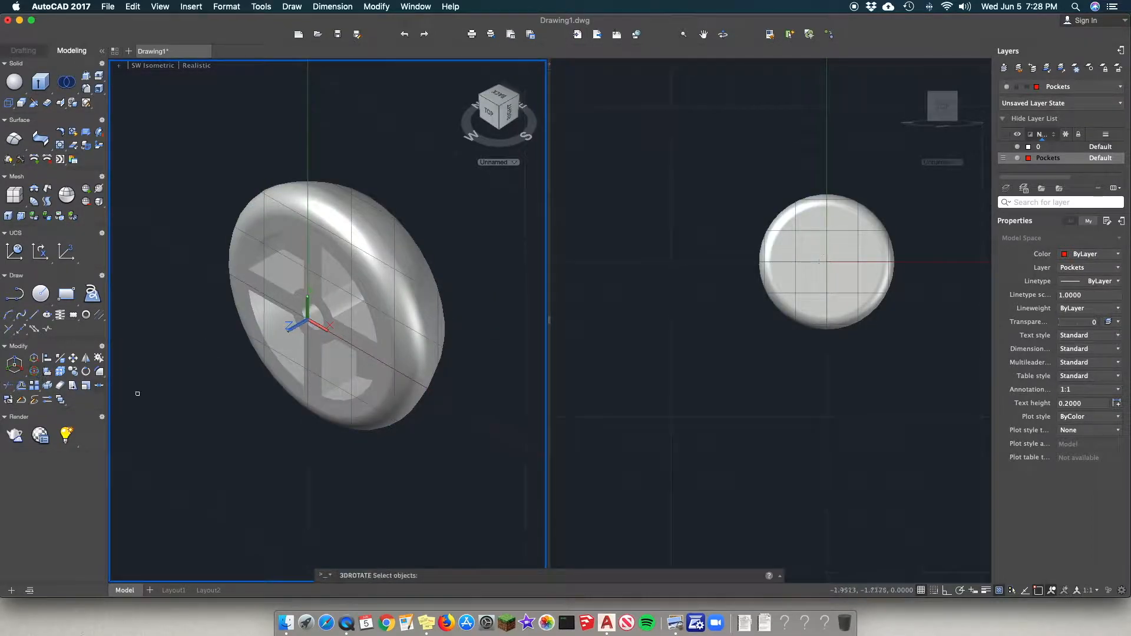
{"action": "left_click_drag", "start_coordinate": [436, 436], "coordinate": [435, 410]}
{"action": "left_click", "coordinate": [32, 372]}
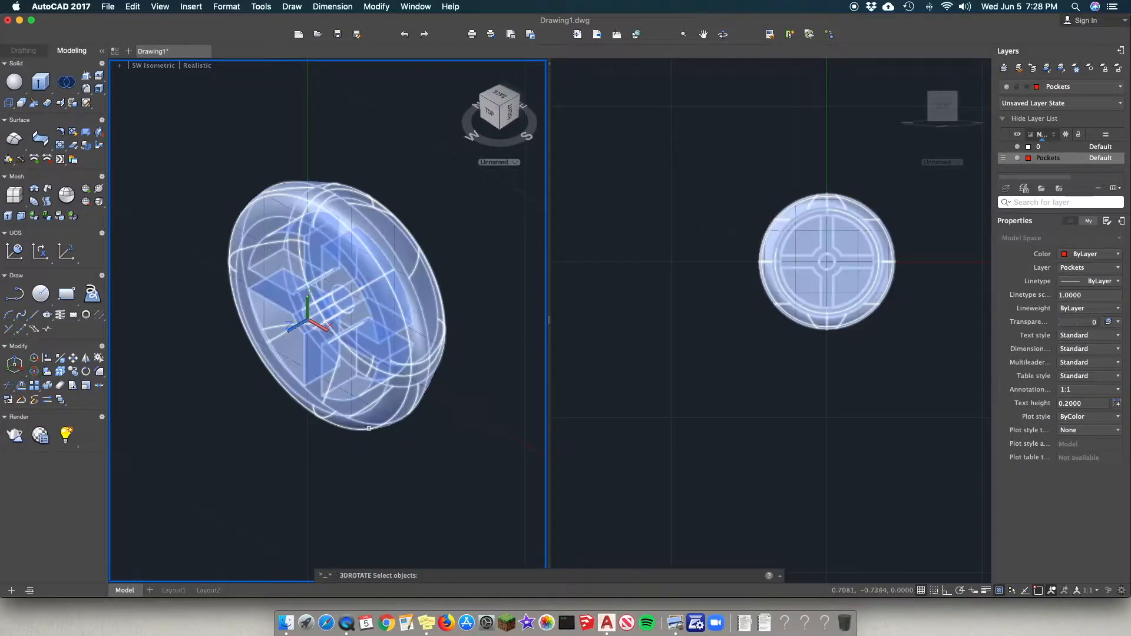
{"action": "left_click", "coordinate": [374, 470]}
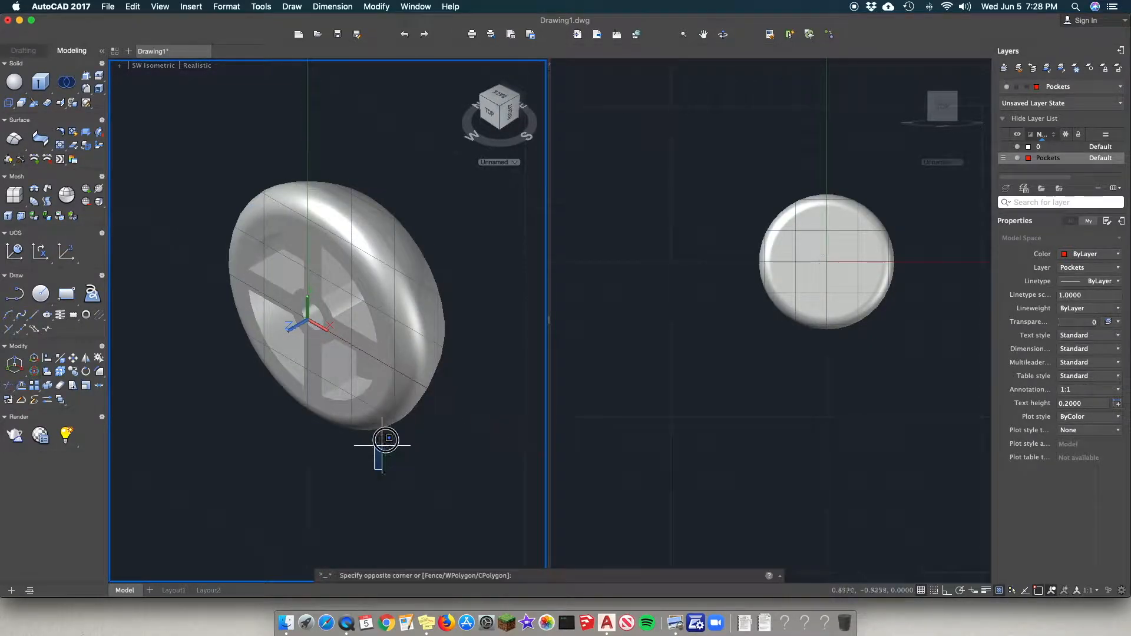
{"action": "key", "text": "Escape"}
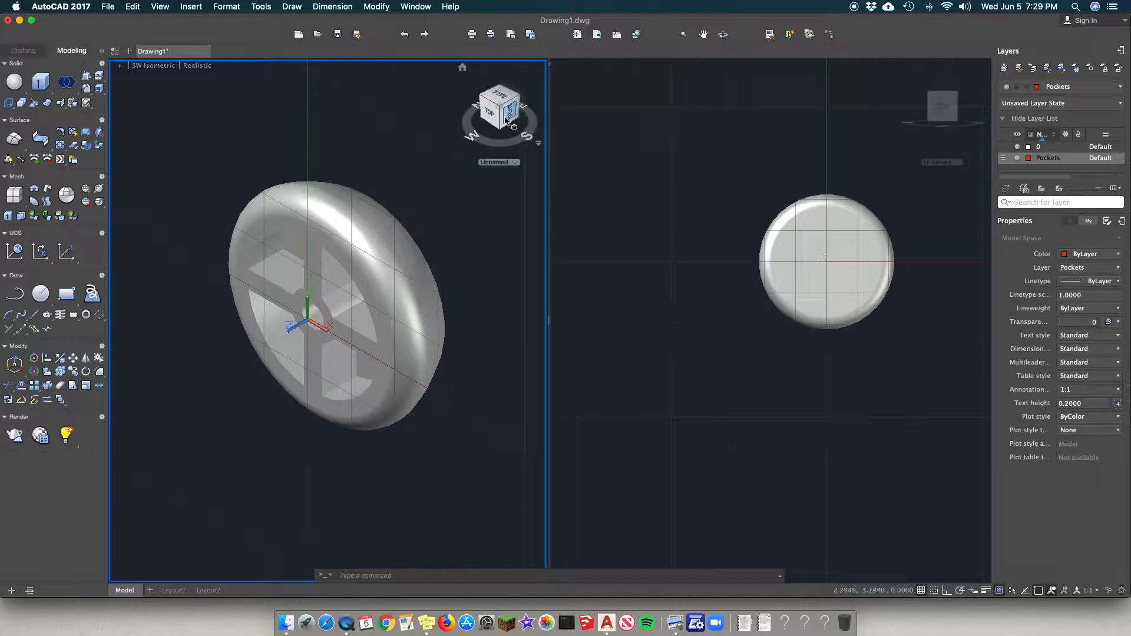
Step: Orbit around the wheel to check its side, and restore the viewport to the SW Isometric view
{"action": "mouse_move", "coordinate": [500, 113]}
{"action": "left_mouse_down"}
{"action": "mouse_move", "coordinate": [502, 103]}
{"action": "mouse_move", "coordinate": [430, 109]}
{"action": "mouse_move", "coordinate": [445, 181]}
{"action": "left_mouse_up"}
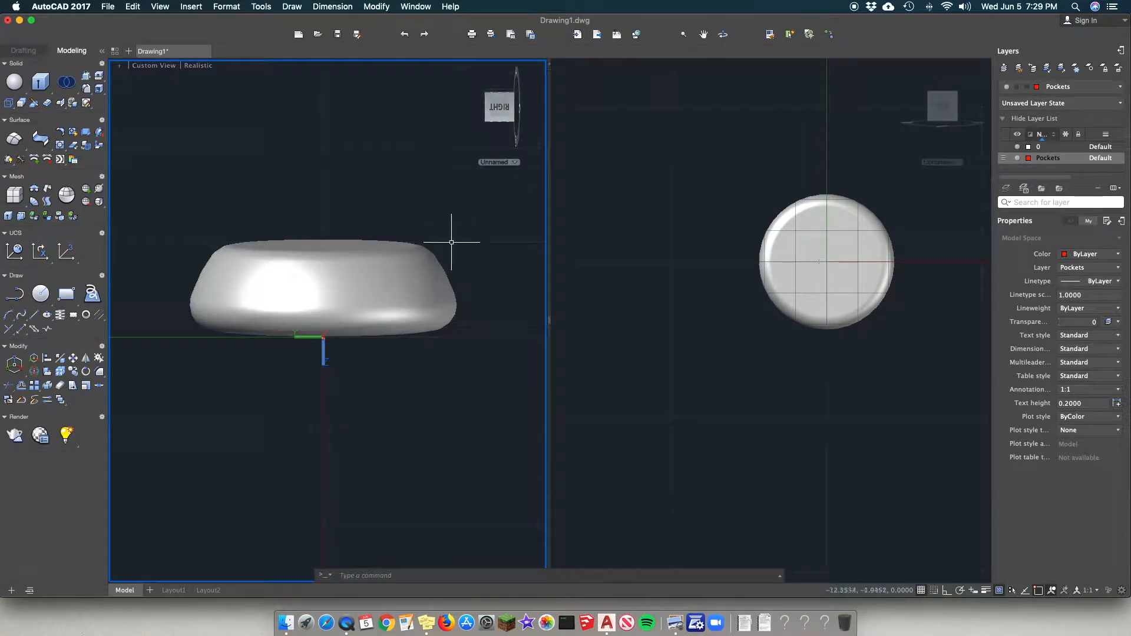
{"action": "left_click", "coordinate": [156, 67]}
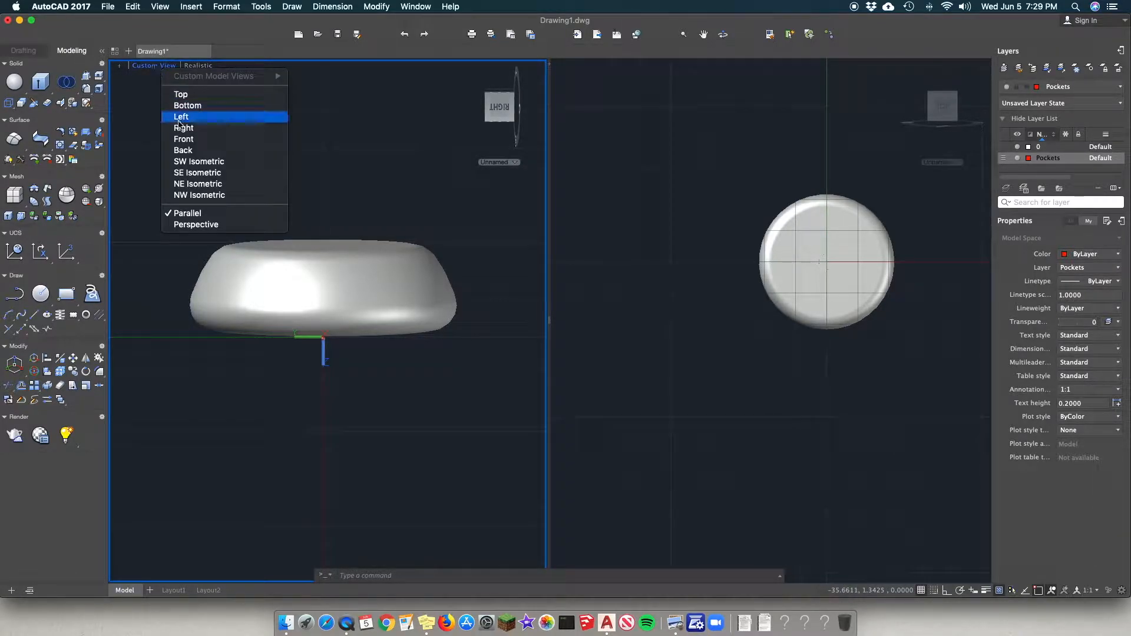
{"action": "left_click", "coordinate": [198, 163]}
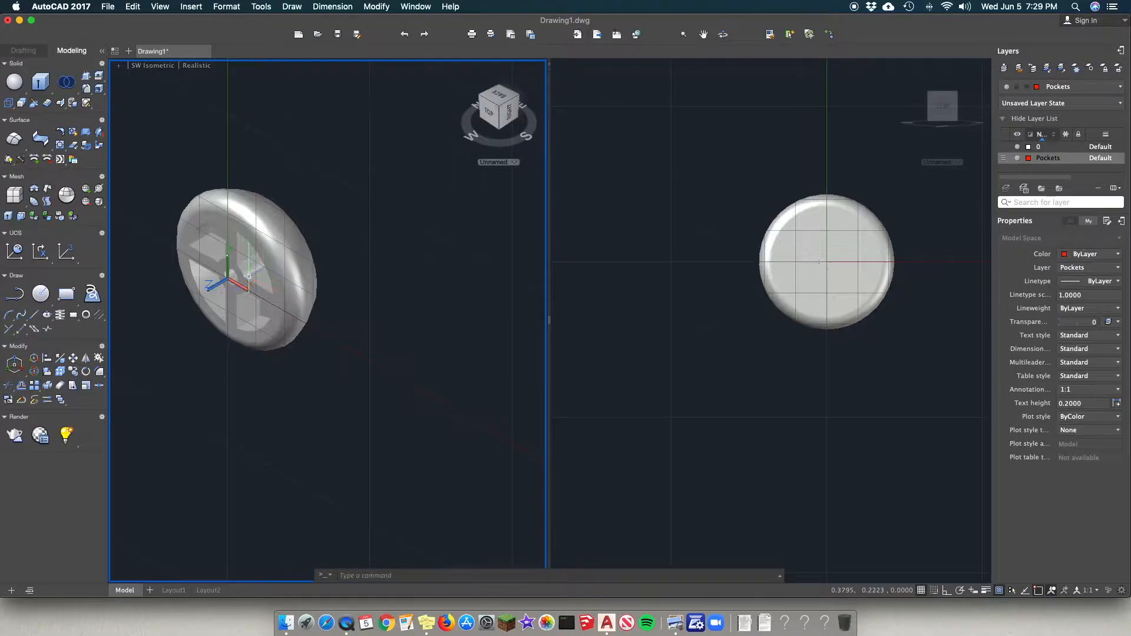
{"action": "left_click", "coordinate": [251, 259]}
{"action": "key", "text": "Escape"}
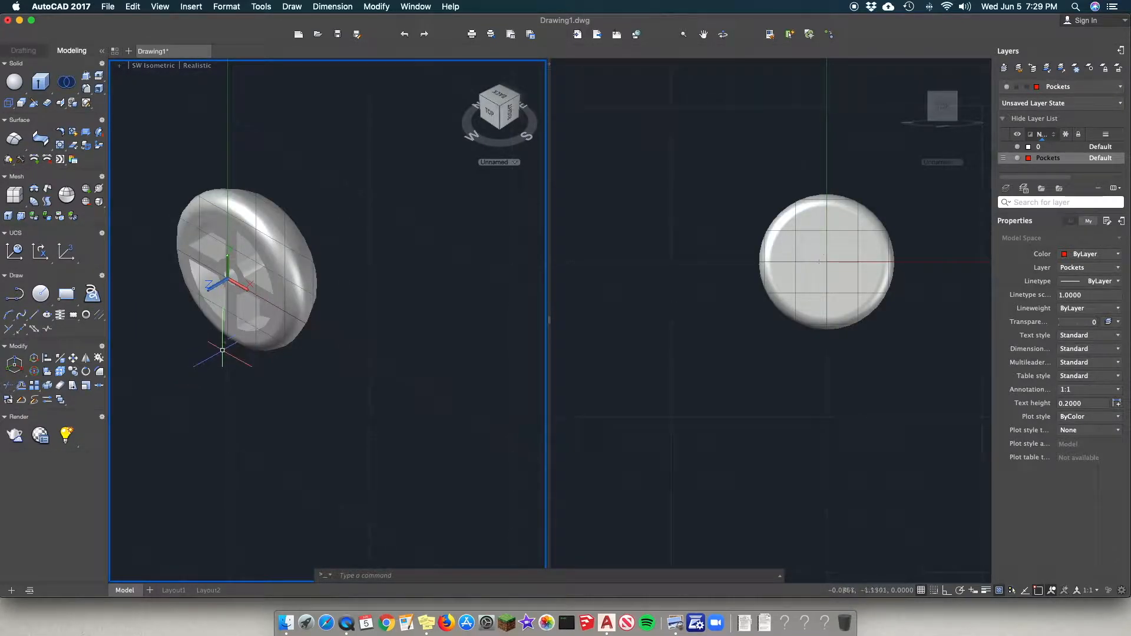
{"action": "left_click", "coordinate": [223, 295]}
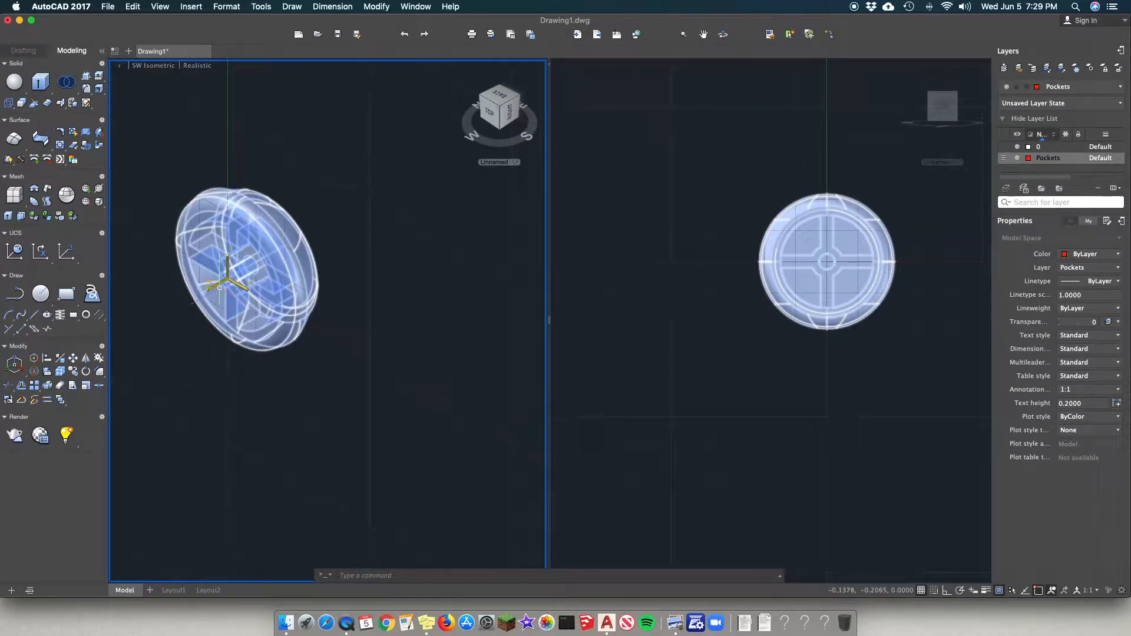
{"action": "key", "text": "Escape"}
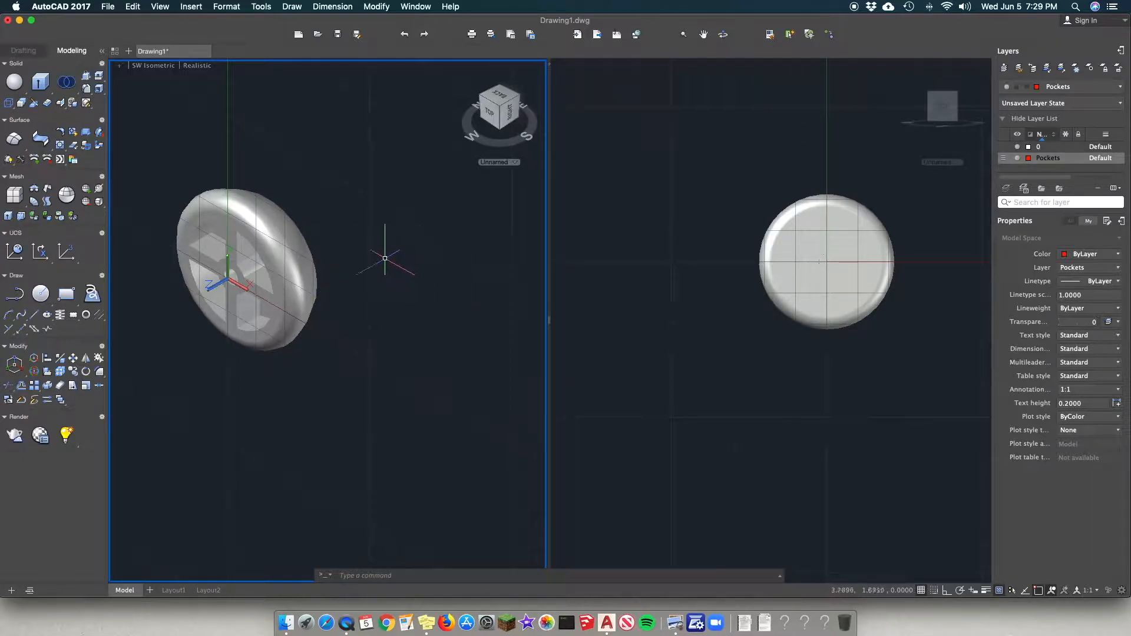
{"action": "left_click", "coordinate": [294, 260]}
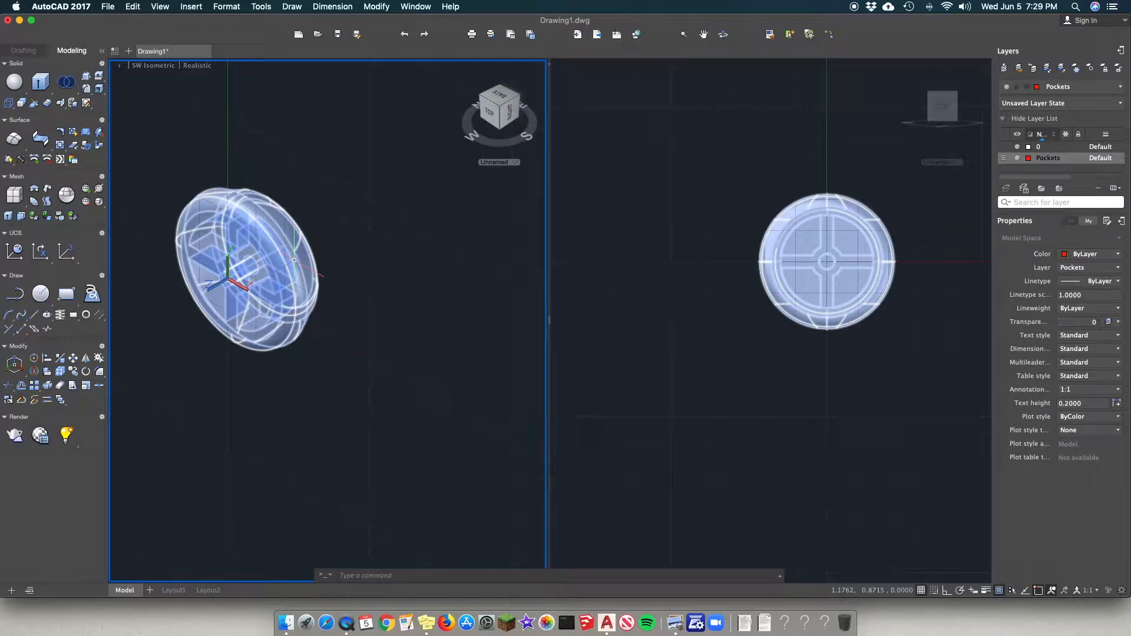
{"action": "key", "text": "Escape"}
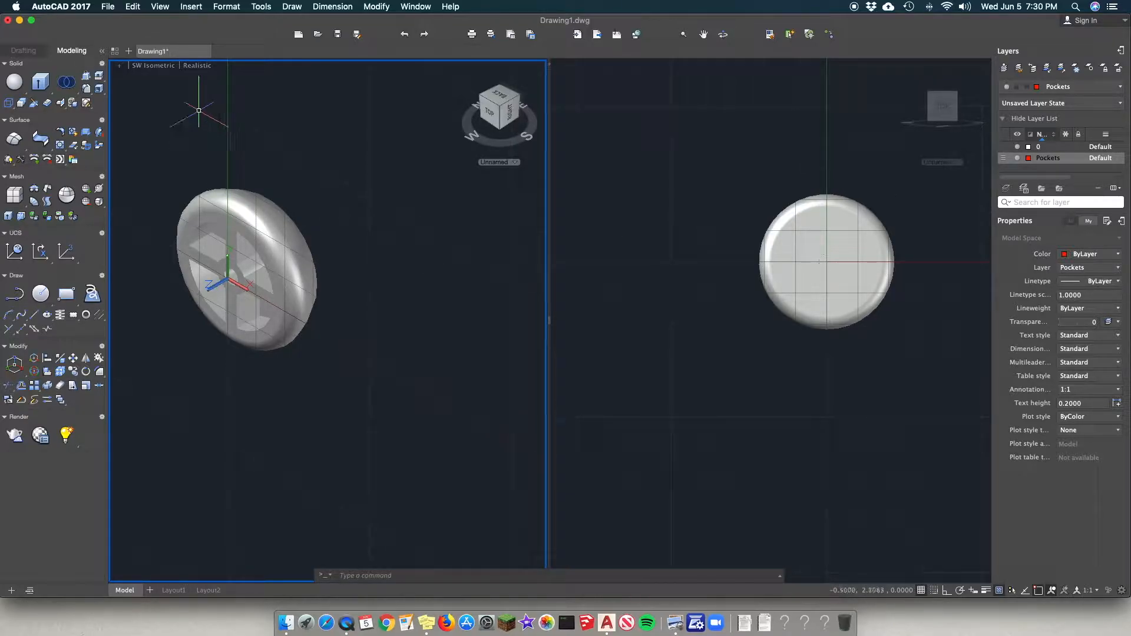
Step: Switch the viewport showing the Left view to the Top view, with the wheel's side profile enlarged
{"action": "left_click", "coordinate": [761, 145]}
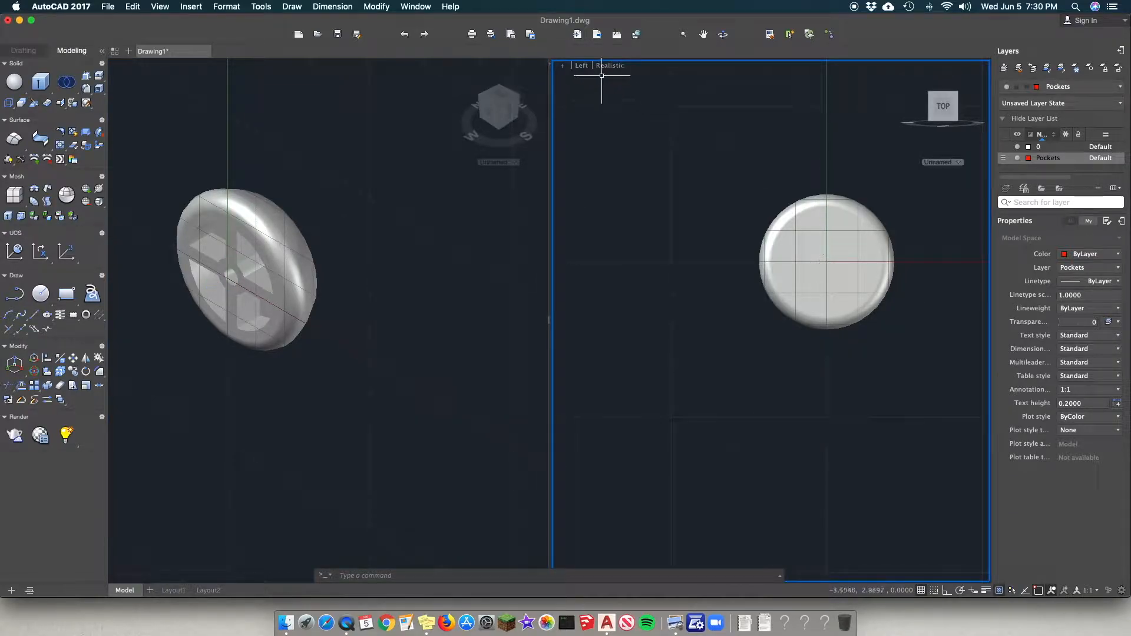
{"action": "left_click", "coordinate": [581, 66]}
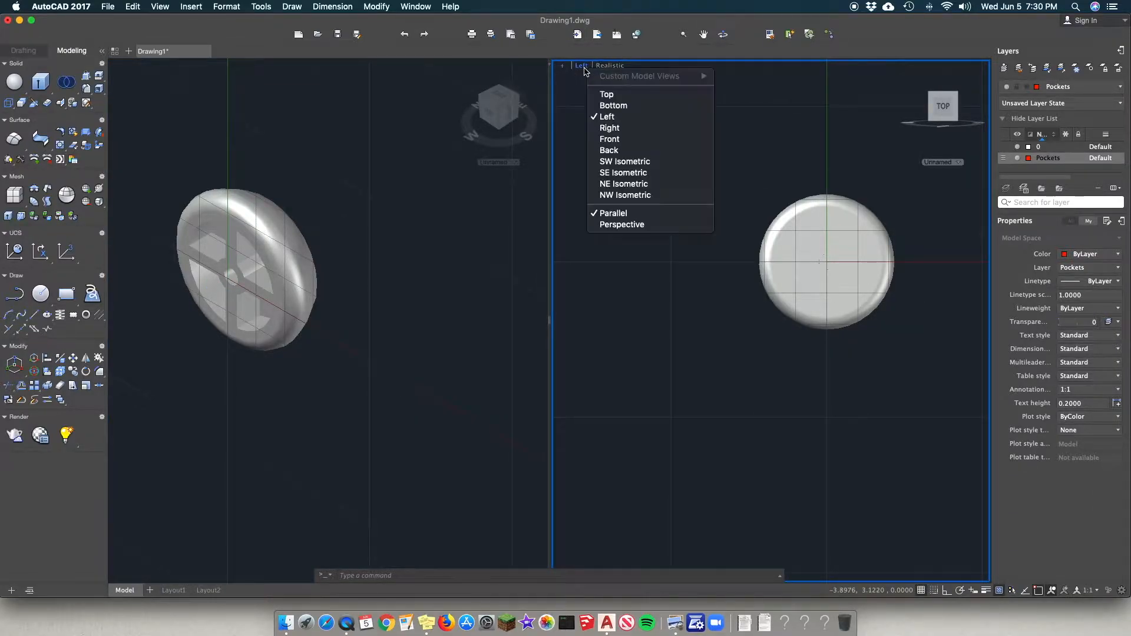
{"action": "left_click", "coordinate": [609, 94]}
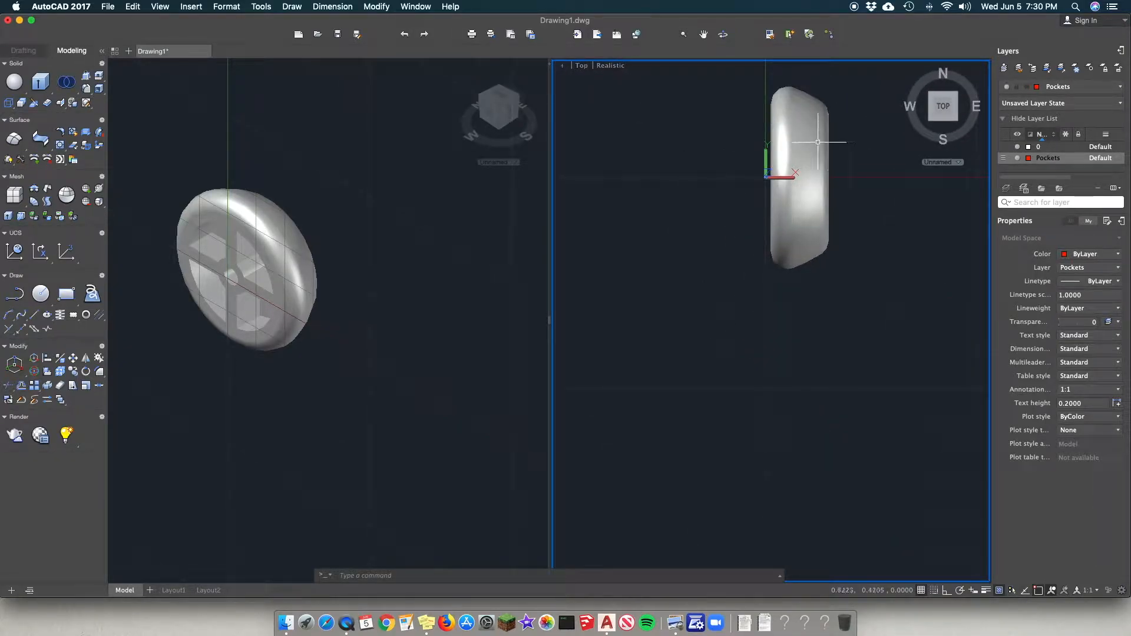
{"action": "scroll", "coordinate": [791, 148], "scroll_direction": "up", "scroll_amount": 4}
{"action": "scroll", "coordinate": [778, 149], "scroll_direction": "down", "scroll_amount": 5}
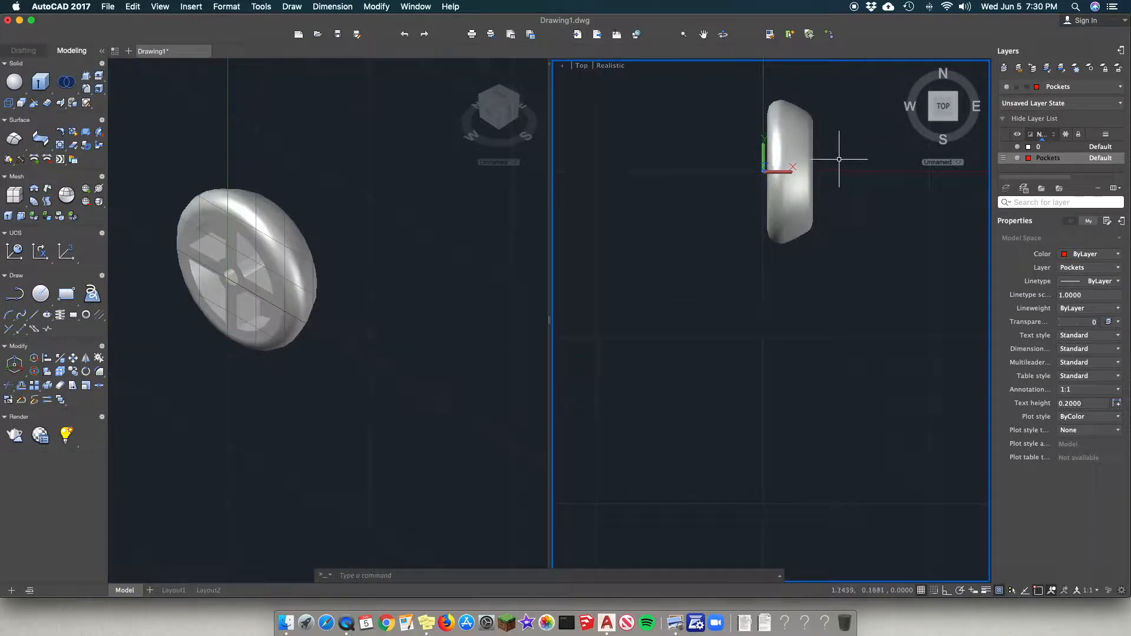
{"action": "scroll", "coordinate": [838, 159], "scroll_direction": "up", "scroll_amount": 3}
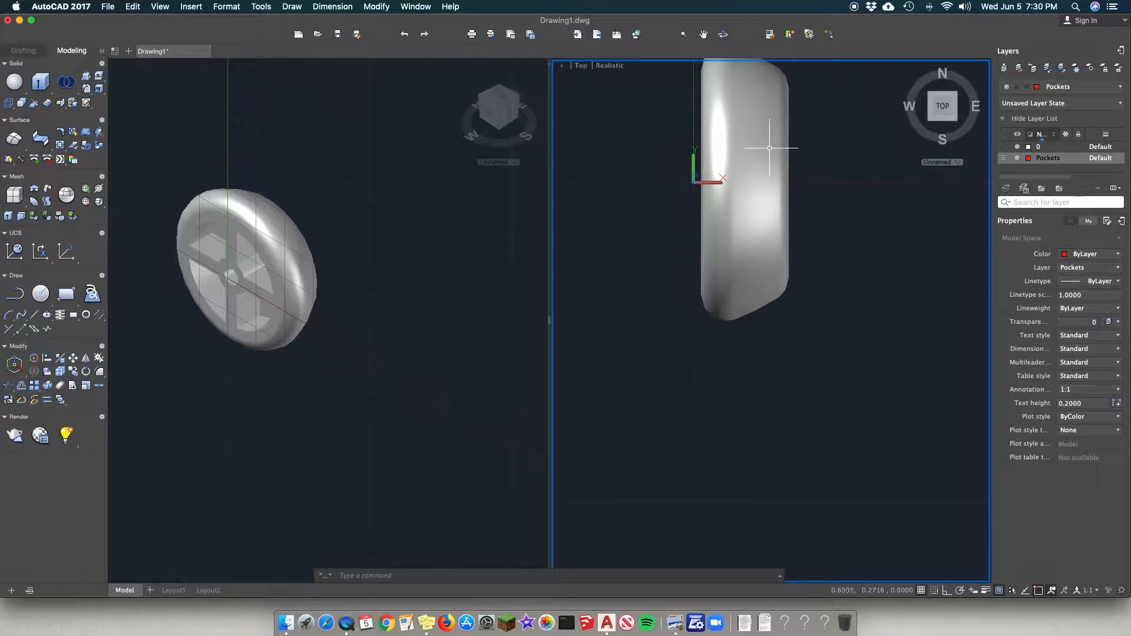
{"action": "left_click", "coordinate": [760, 191]}
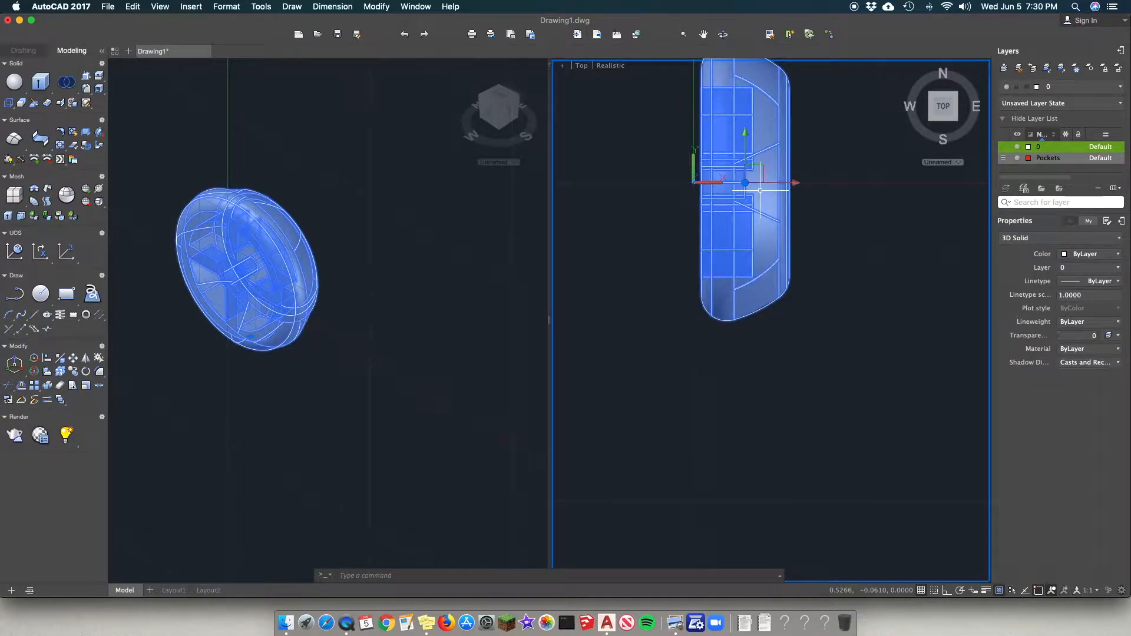
{"action": "left_click", "coordinate": [790, 225], "text": "super"}
{"action": "key", "text": "Escape"}
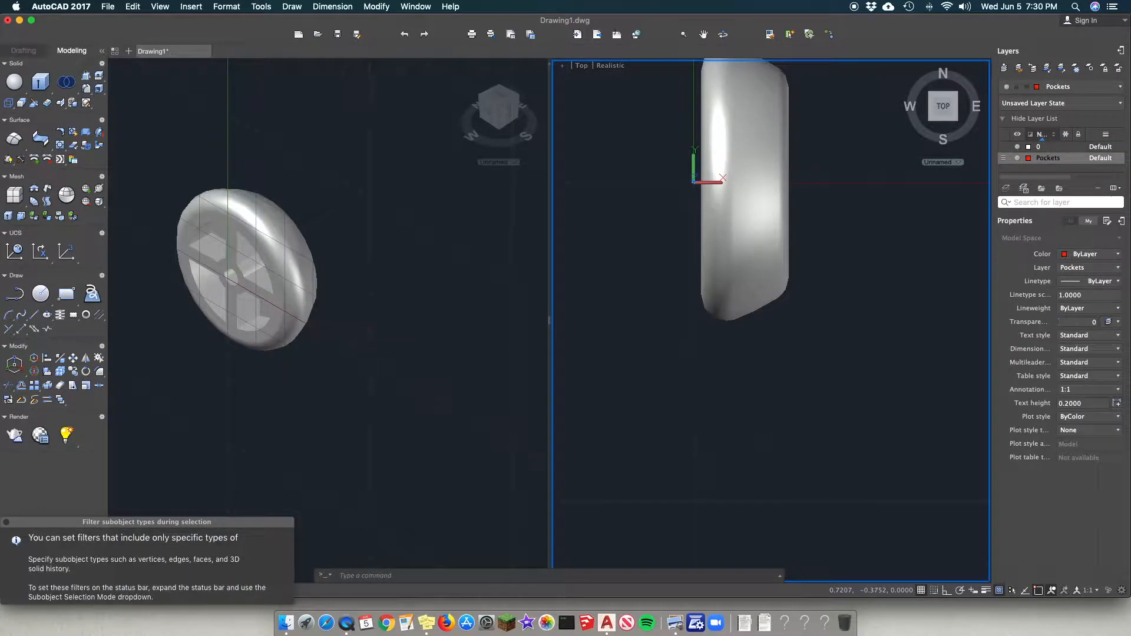
{"action": "left_click", "coordinate": [15, 522]}
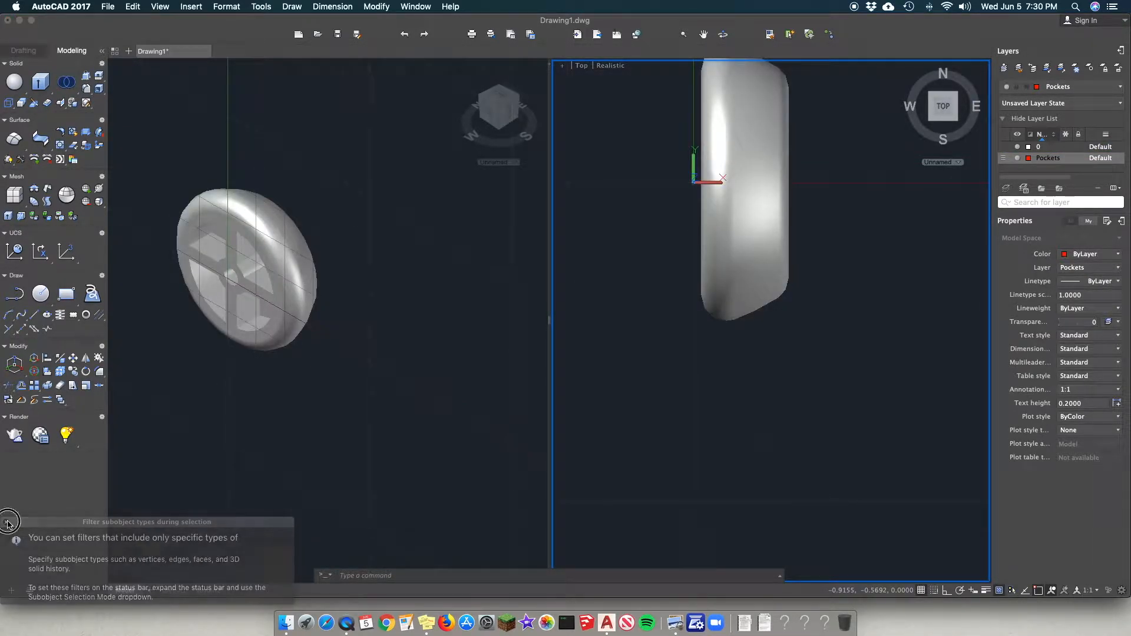
{"action": "left_click", "coordinate": [739, 300]}
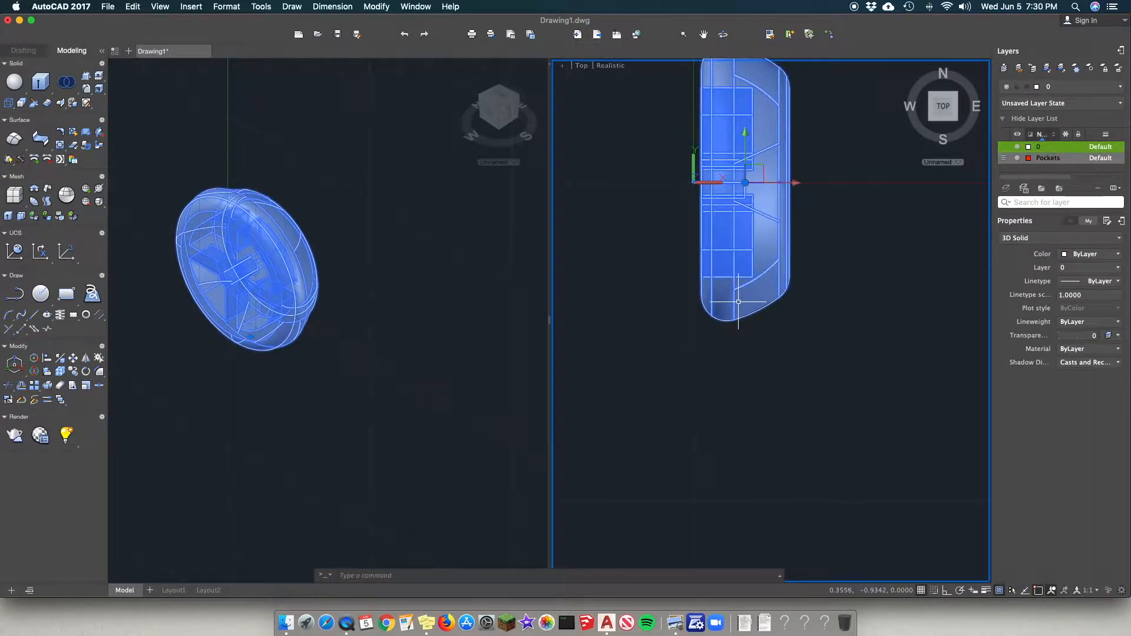
{"action": "right_click", "coordinate": [739, 302]}
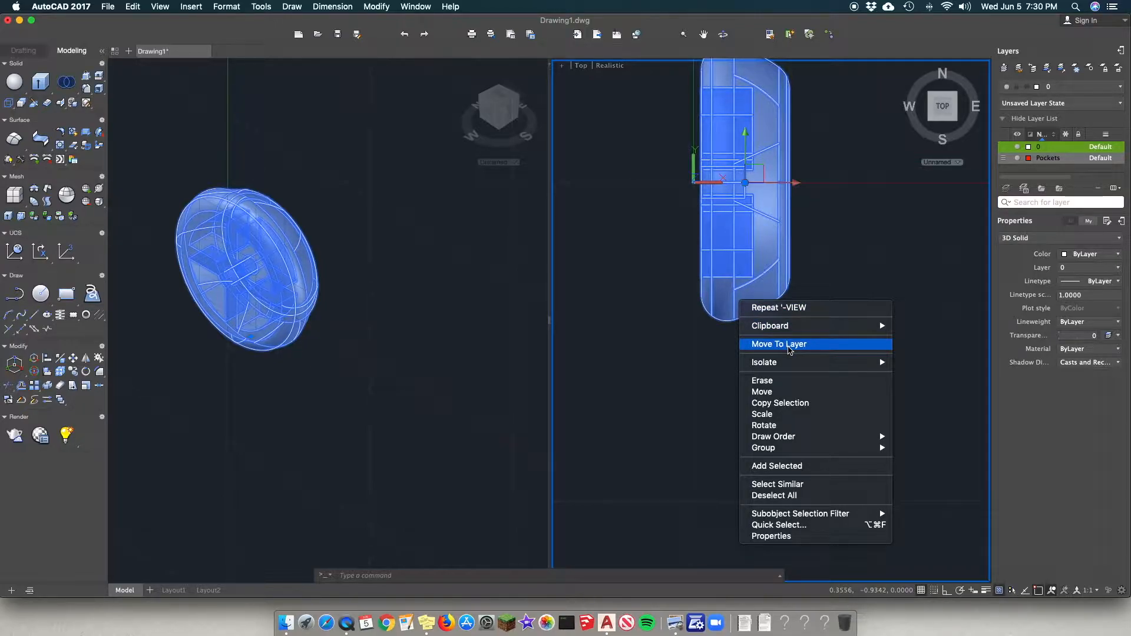
{"action": "left_click", "coordinate": [788, 344]}
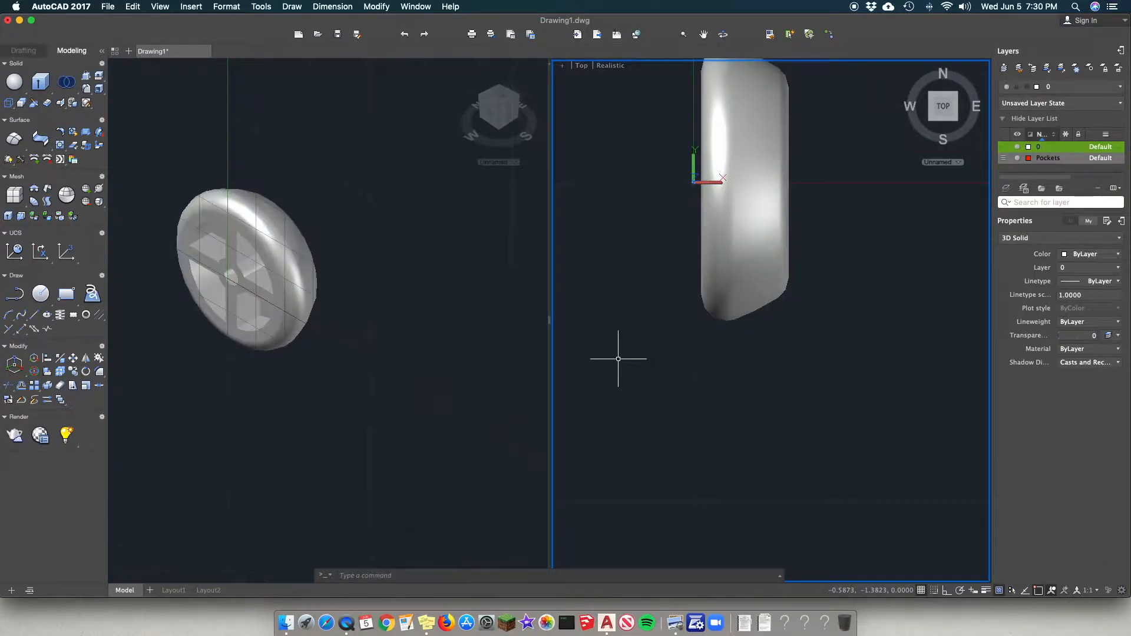
{"action": "left_click", "coordinate": [745, 304]}
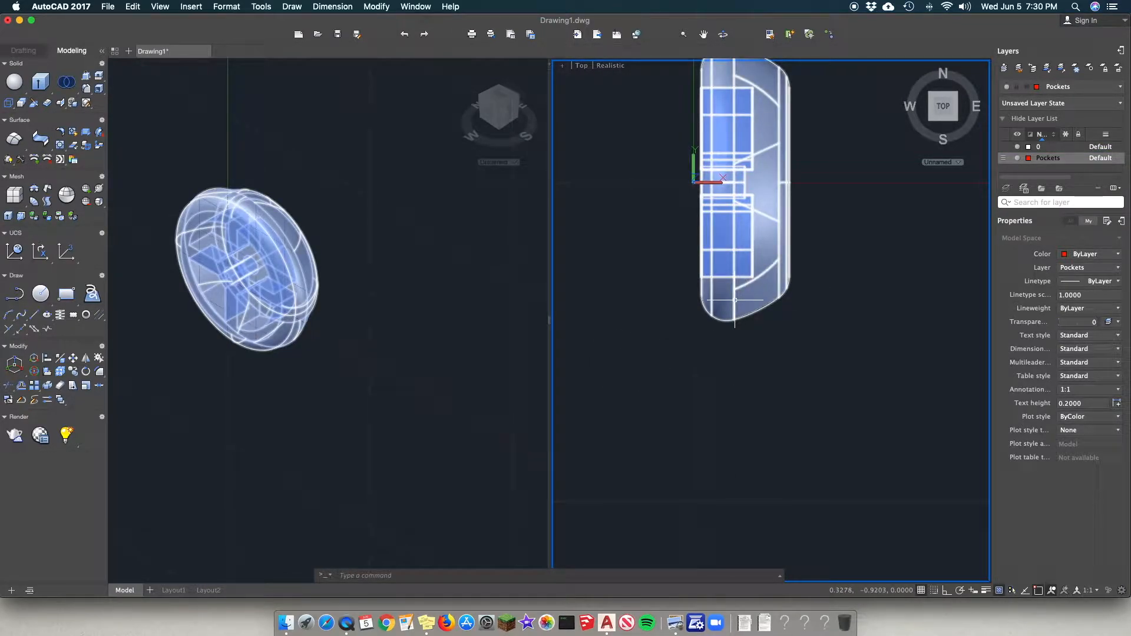
{"action": "right_click", "coordinate": [736, 302]}
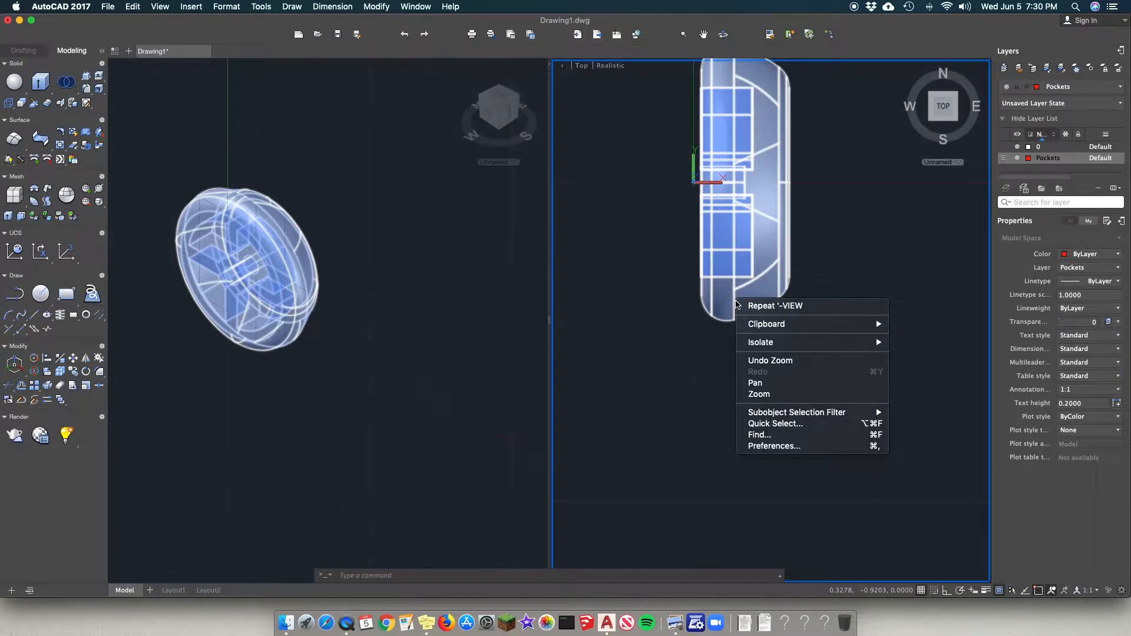
{"action": "left_click", "coordinate": [677, 338]}
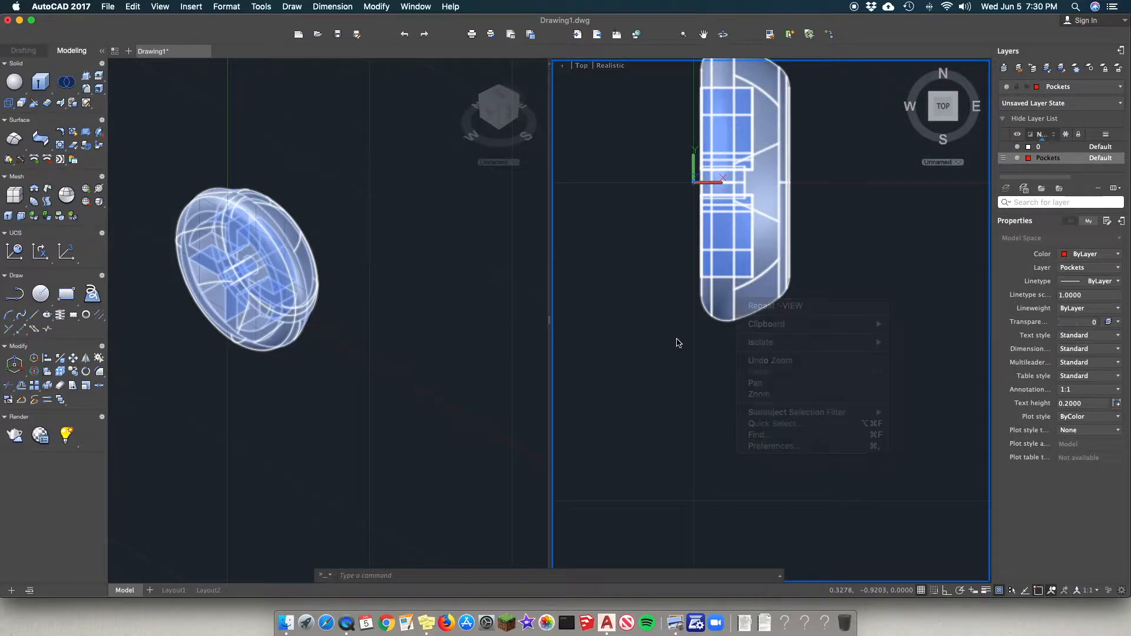
{"action": "left_click", "coordinate": [726, 301]}
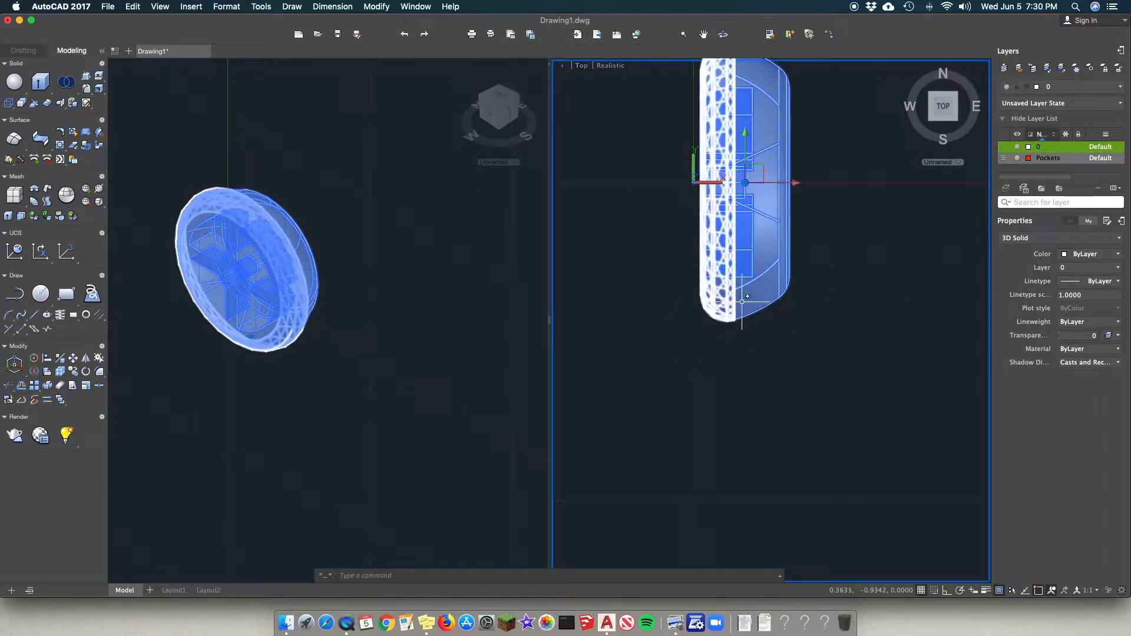
{"action": "left_click", "coordinate": [789, 320]}
{"action": "left_click", "coordinate": [775, 325]}
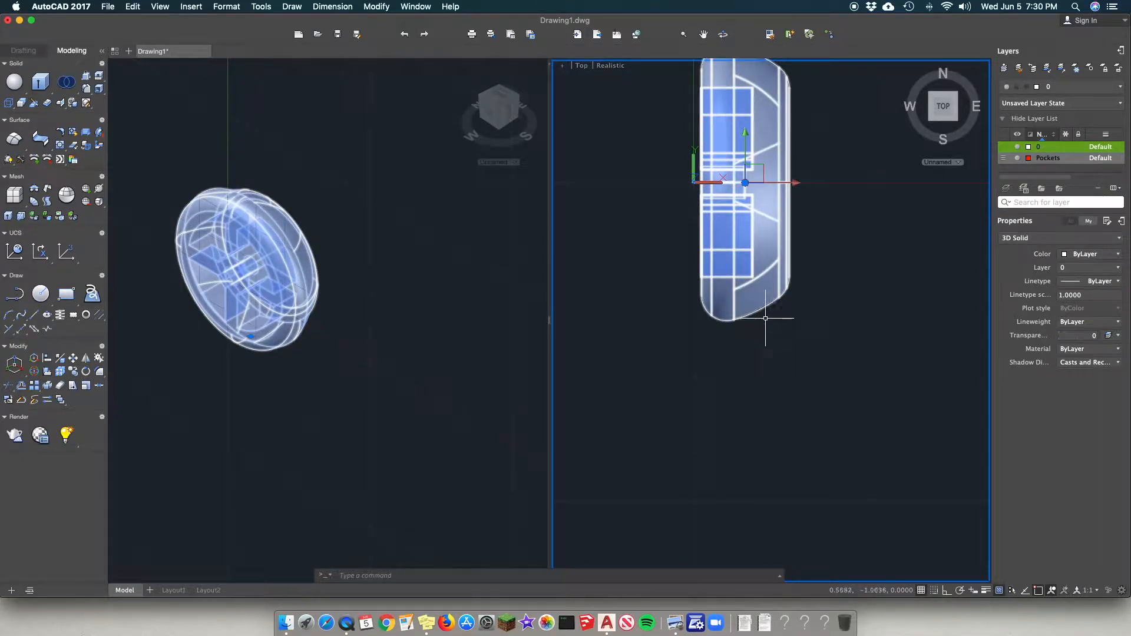
{"action": "right_click", "coordinate": [757, 289]}
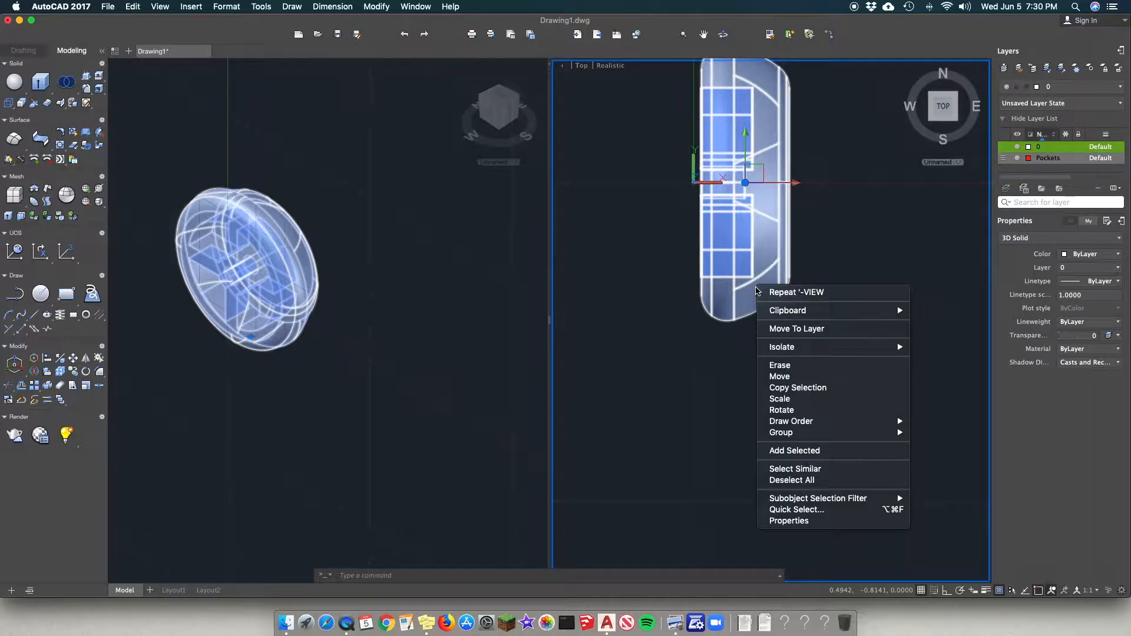
{"action": "left_click", "coordinate": [664, 335]}
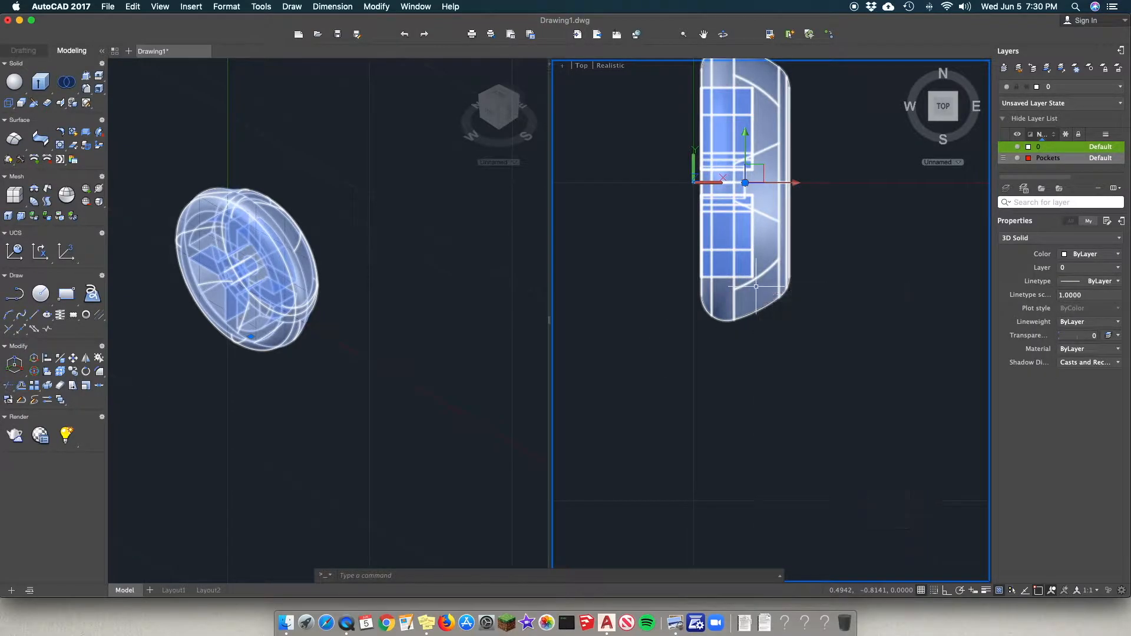
{"action": "right_click", "coordinate": [741, 290]}
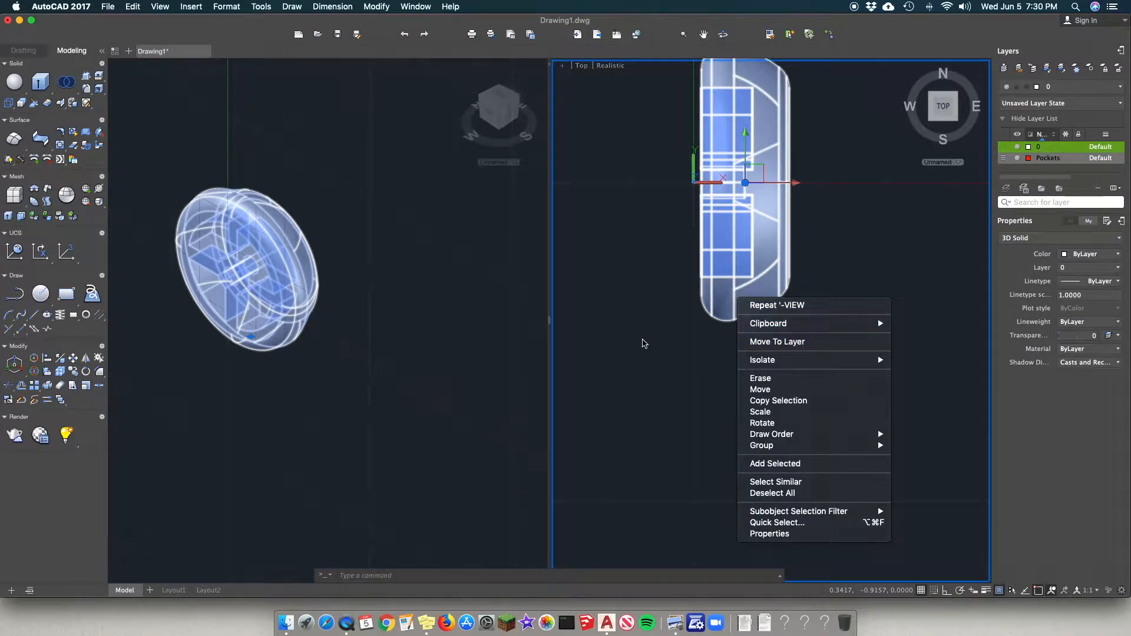
{"action": "left_click", "coordinate": [641, 339]}
{"action": "key", "text": "Escape"}
Step: Move the wheel body from layer 0 to the Pockets layer
{"action": "left_click", "coordinate": [751, 291]}
{"action": "right_click", "coordinate": [751, 290]}
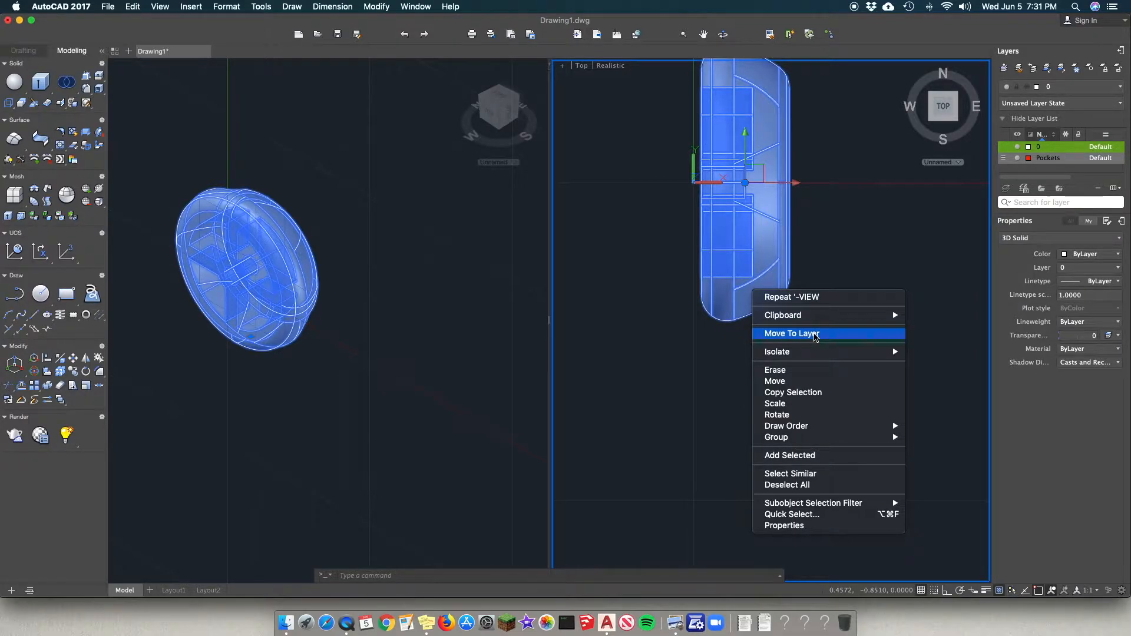
{"action": "left_click", "coordinate": [815, 335]}
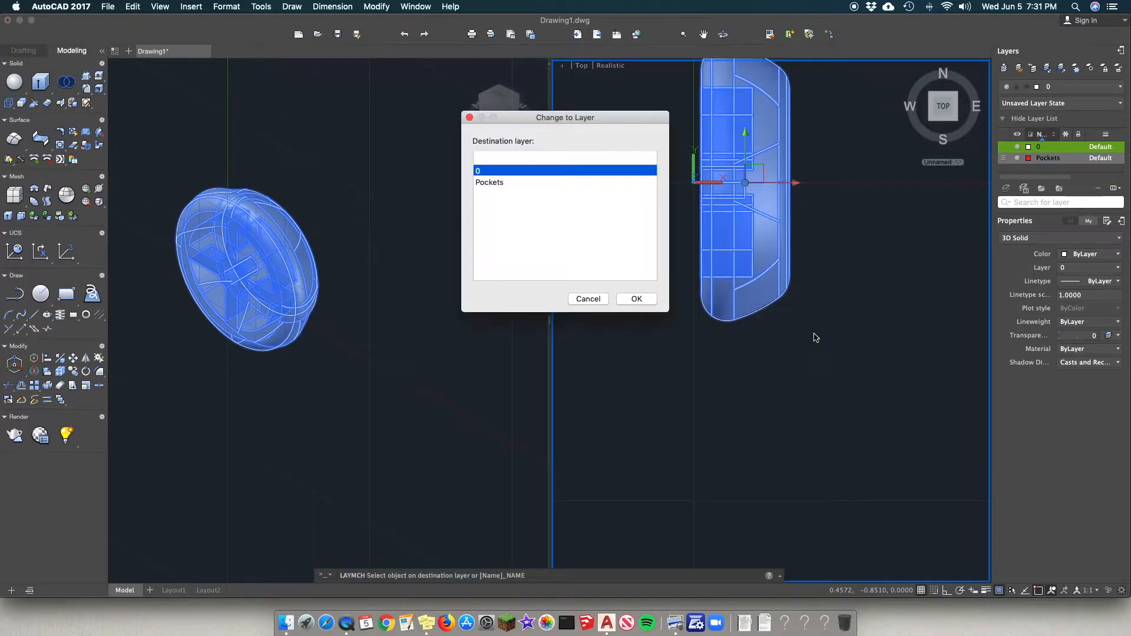
{"action": "left_click", "coordinate": [495, 184]}
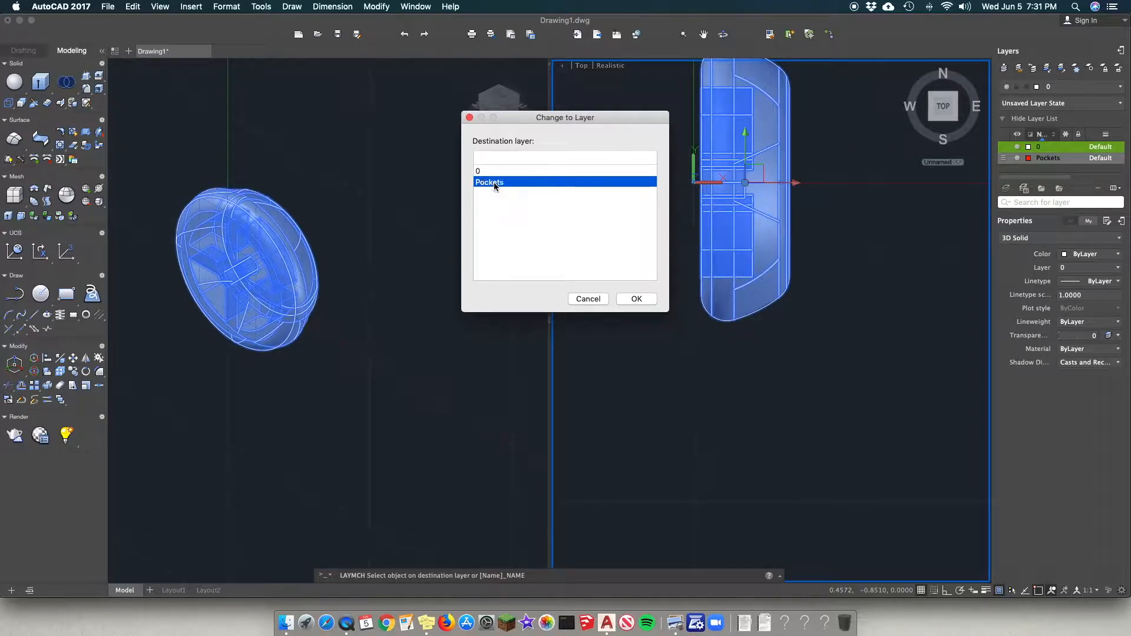
{"action": "left_click", "coordinate": [637, 299]}
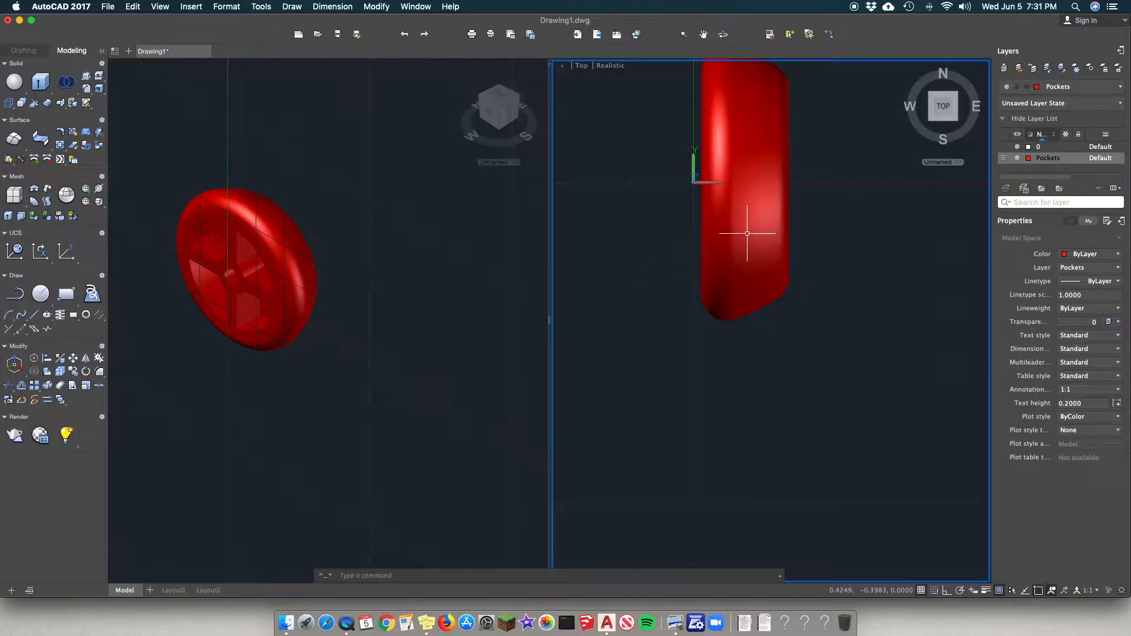
Step: Rename the Pockets layer as "Right yo yo"
{"action": "left_click", "coordinate": [1048, 159]}
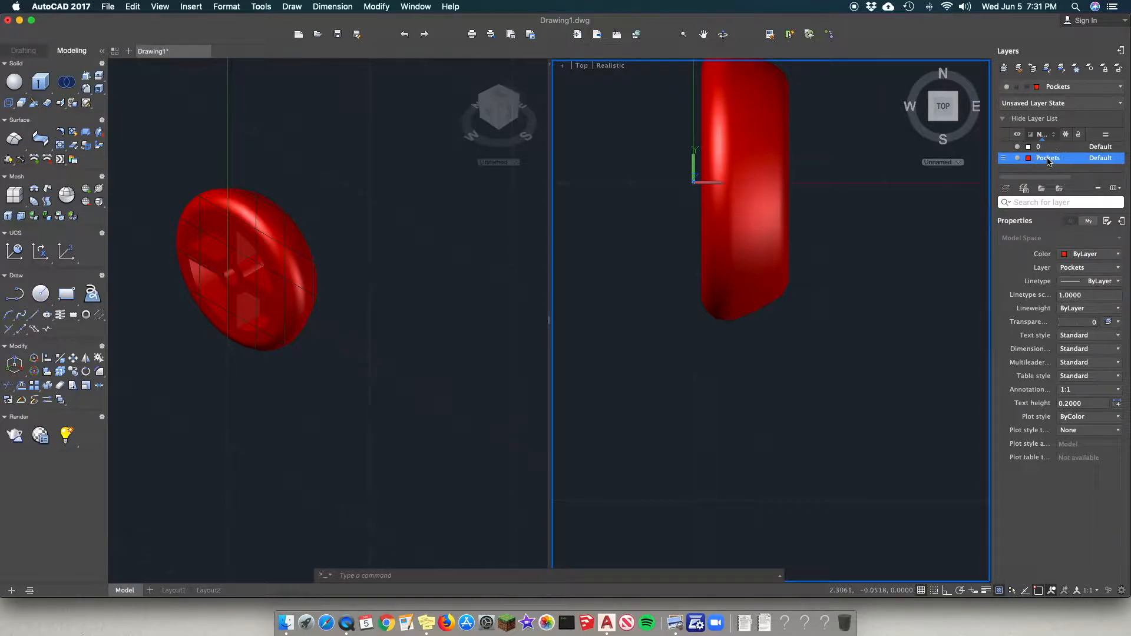
{"action": "left_click", "coordinate": [1047, 159]}
{"action": "type", "text": "Right"}
{"action": "type", "text": " Ro"}
{"action": "key", "text": "BackSpace"}
{"action": "key", "text": "BackSpace"}
{"action": "type", "text": "t you"}
{"action": "key", "text": "Return"}
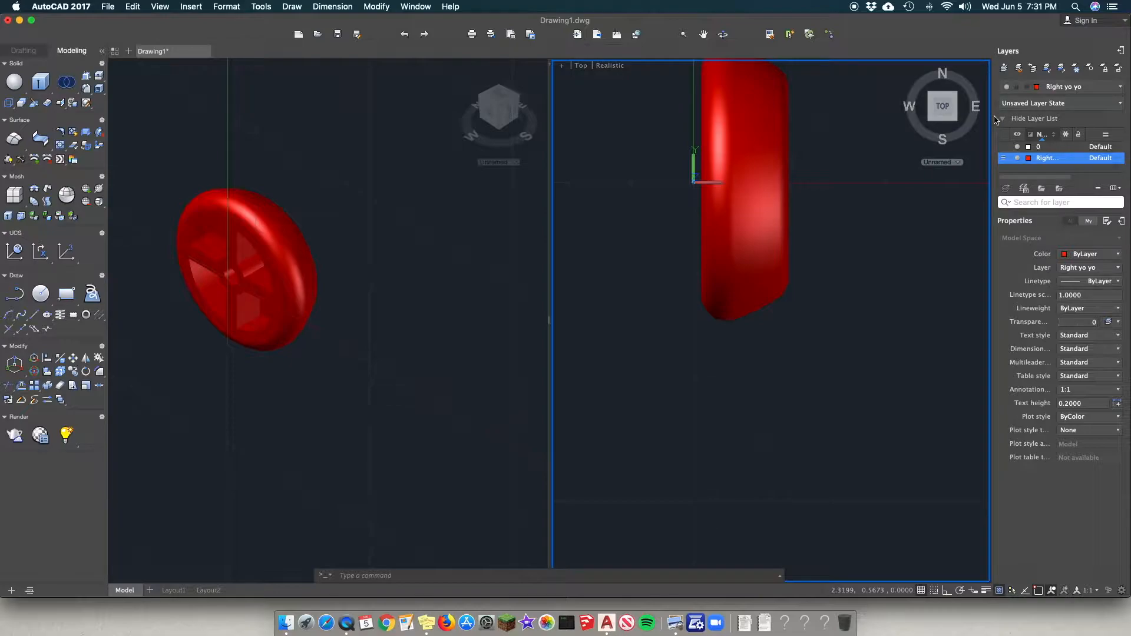
Step: Widen the layer list and its Name column, and add a green layer named "Left Yo yo"
{"action": "left_click_drag", "start_coordinate": [992, 115], "coordinate": [912, 111]}
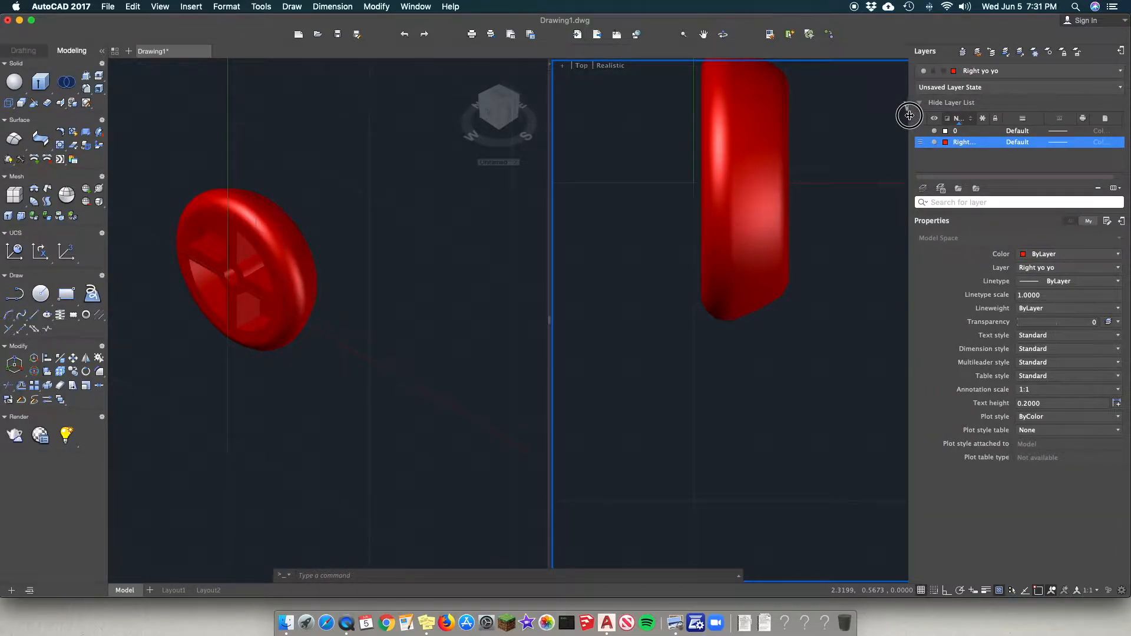
{"action": "left_click_drag", "start_coordinate": [976, 116], "coordinate": [998, 115]}
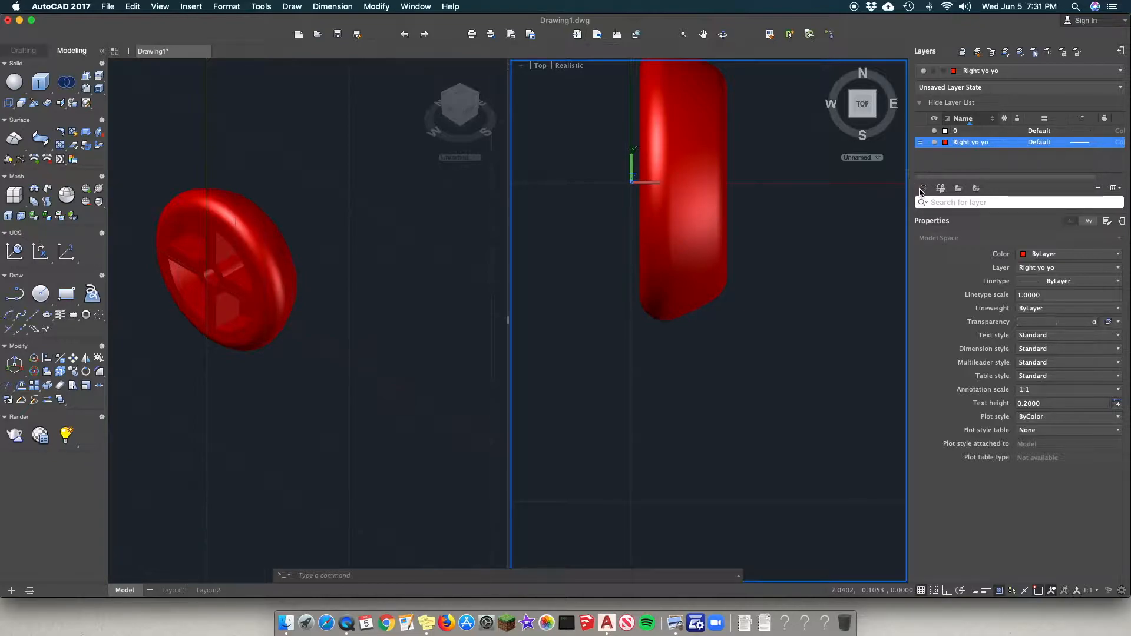
{"action": "left_click", "coordinate": [921, 189]}
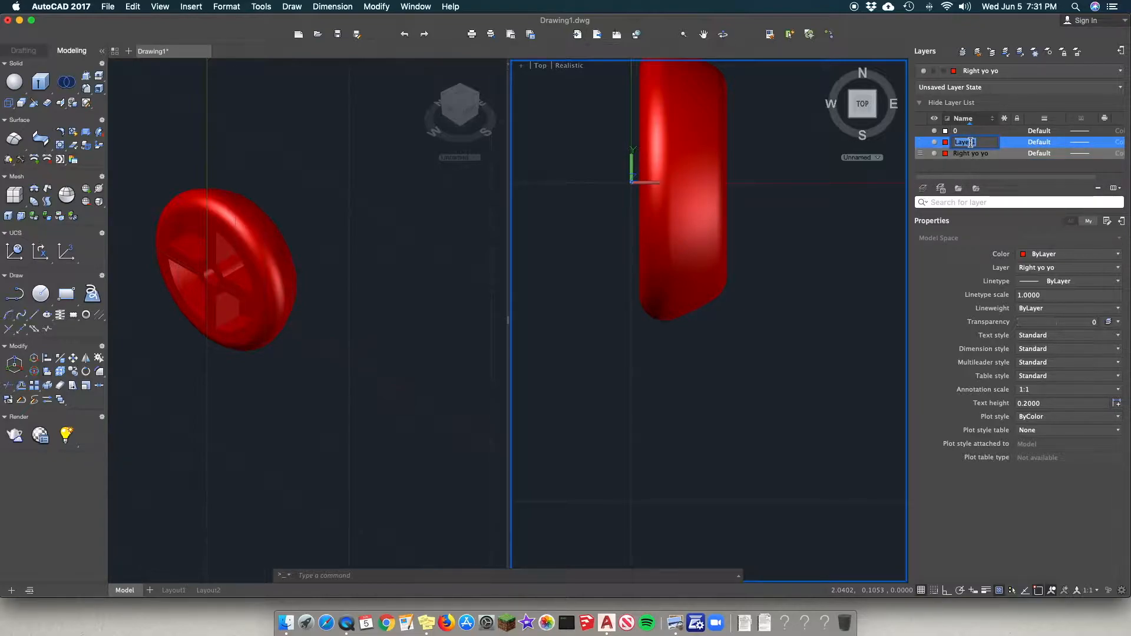
{"action": "type", "text": "Left Yo yo"}
{"action": "left_click", "coordinate": [946, 144]}
{"action": "left_click", "coordinate": [946, 143]}
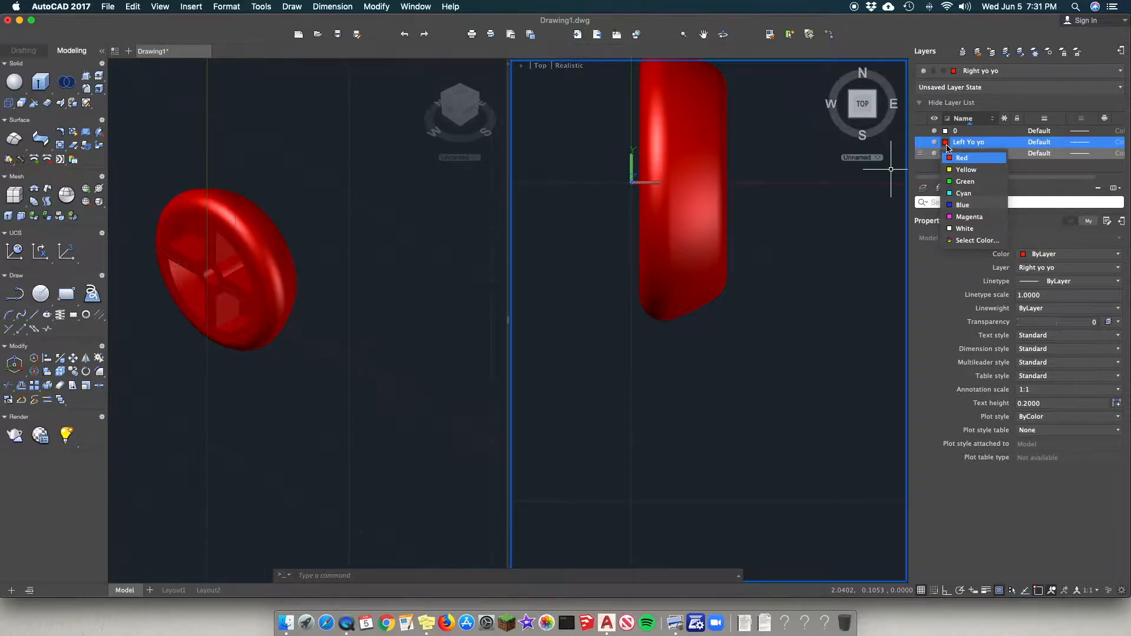
{"action": "left_click", "coordinate": [963, 183]}
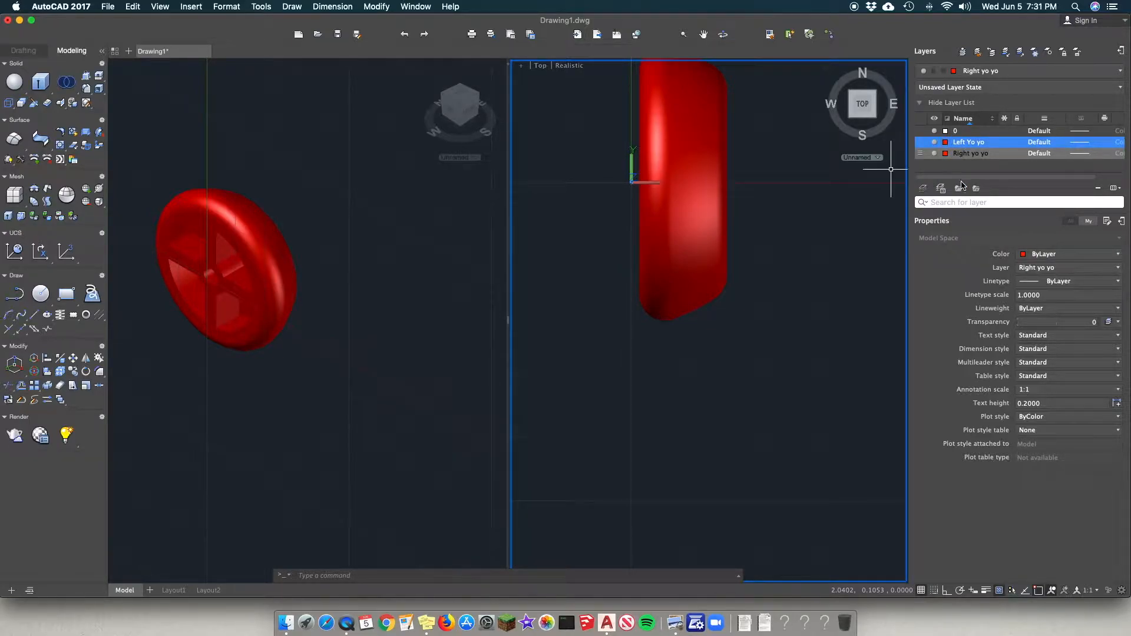
Step: Add a yellow layer named "Spindle" and set "Right yo yo" as the current layer
{"action": "left_click", "coordinate": [923, 188]}
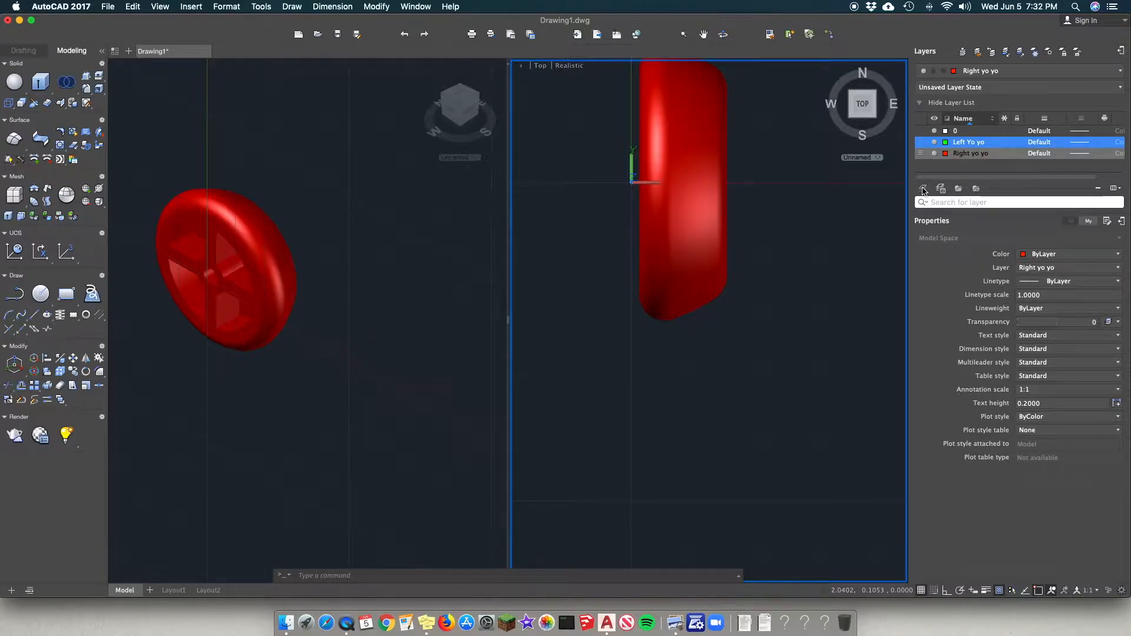
{"action": "type", "text": "Spindle"}
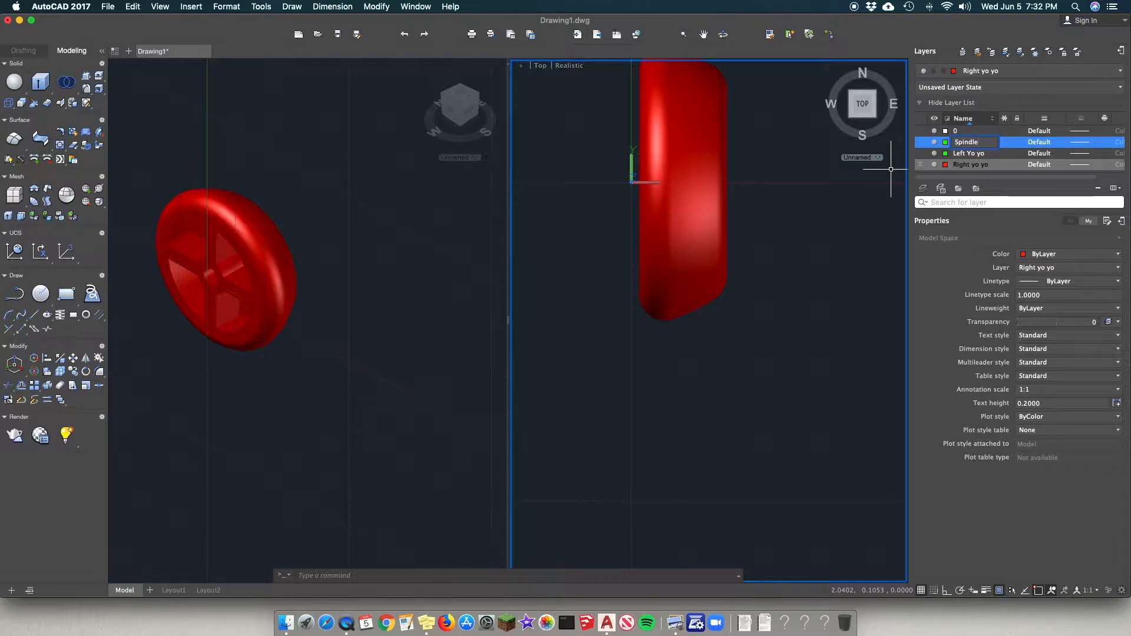
{"action": "left_click", "coordinate": [946, 143]}
{"action": "left_click", "coordinate": [945, 165]}
{"action": "left_click", "coordinate": [958, 190]}
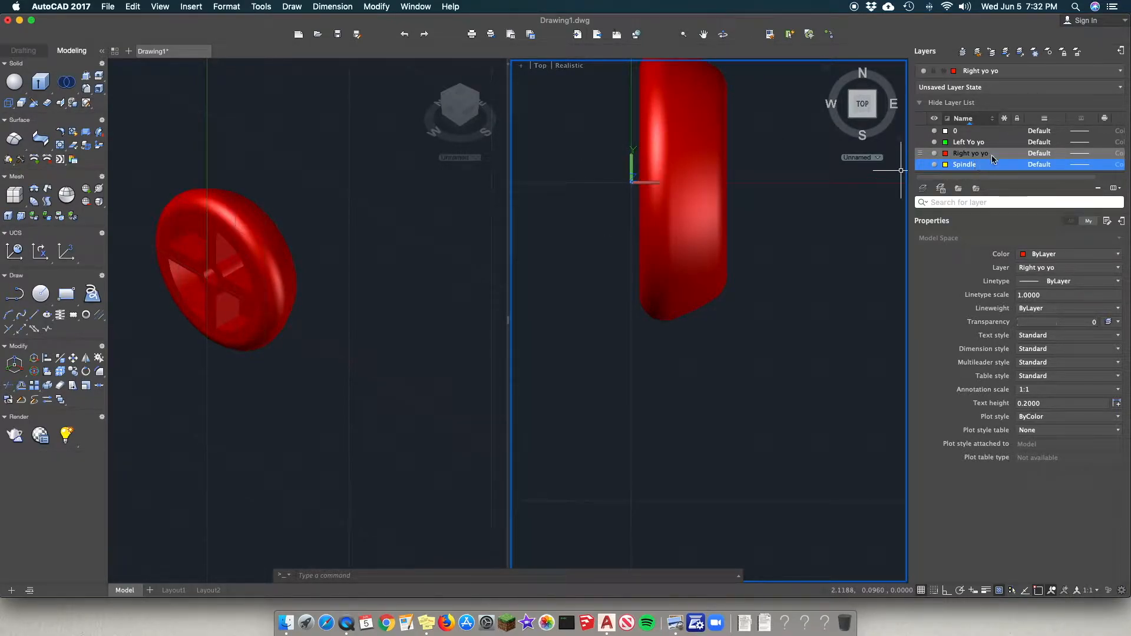
{"action": "left_click", "coordinate": [921, 154]}
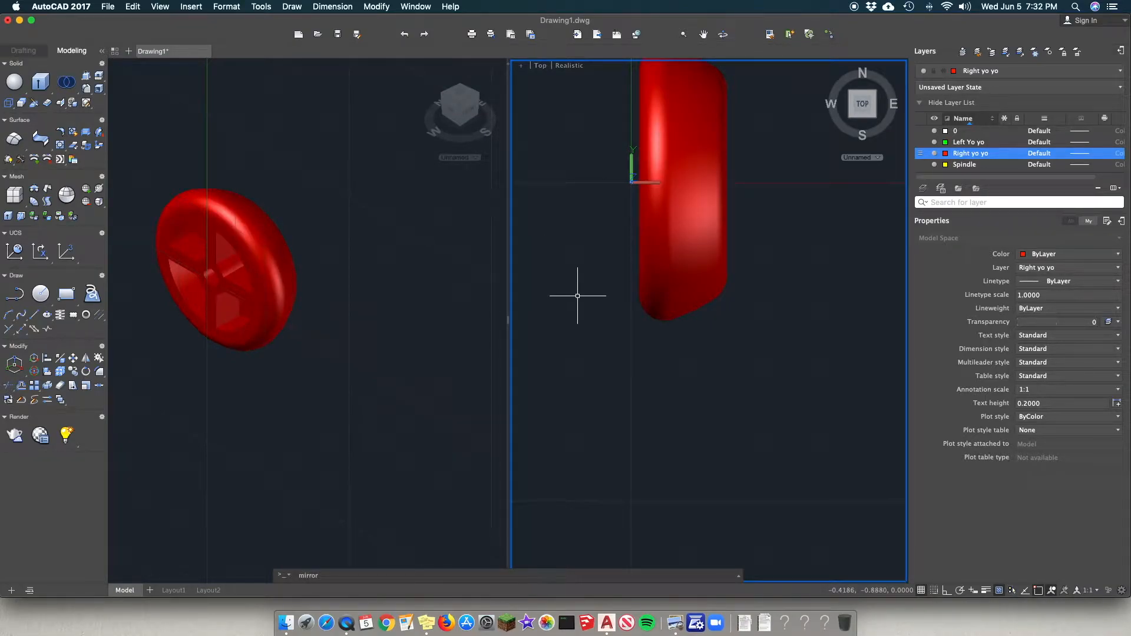
Step: Try to mirror the right yo-yo half across a vertical line through the origin 0,0, erasing the source object
{"action": "key", "text": "Return"}
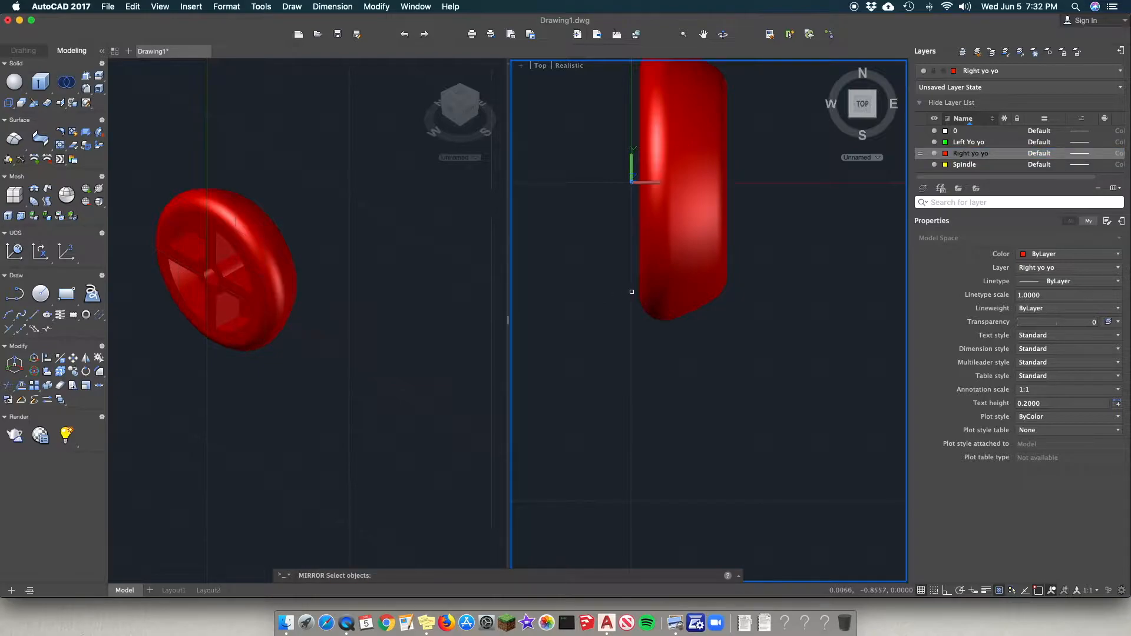
{"action": "left_click", "coordinate": [688, 267]}
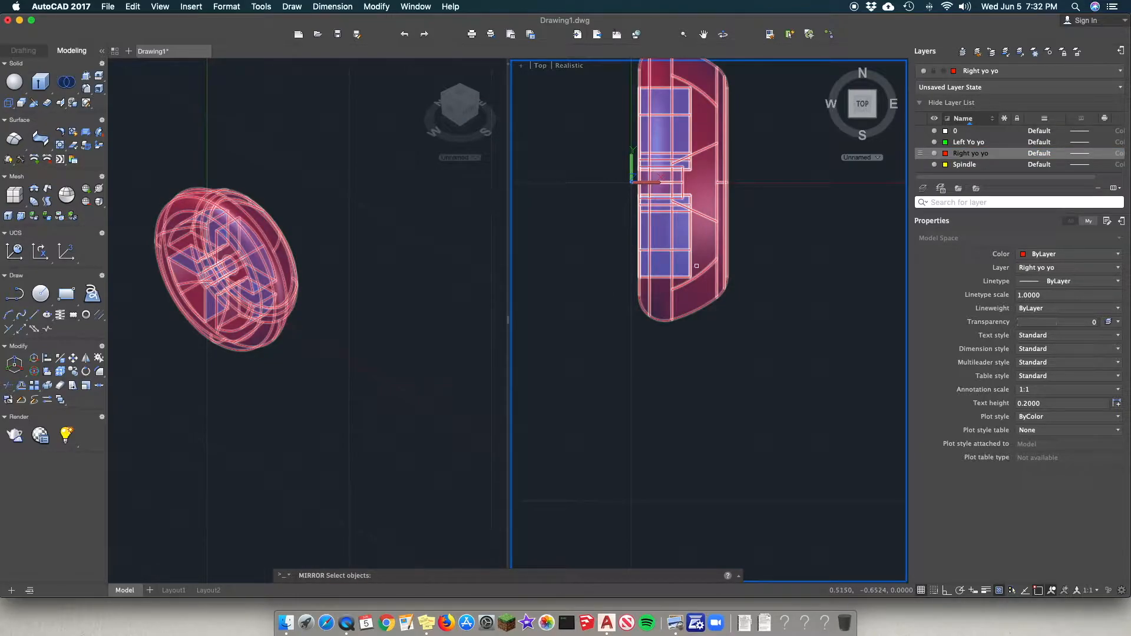
{"action": "left_click", "coordinate": [697, 265]}
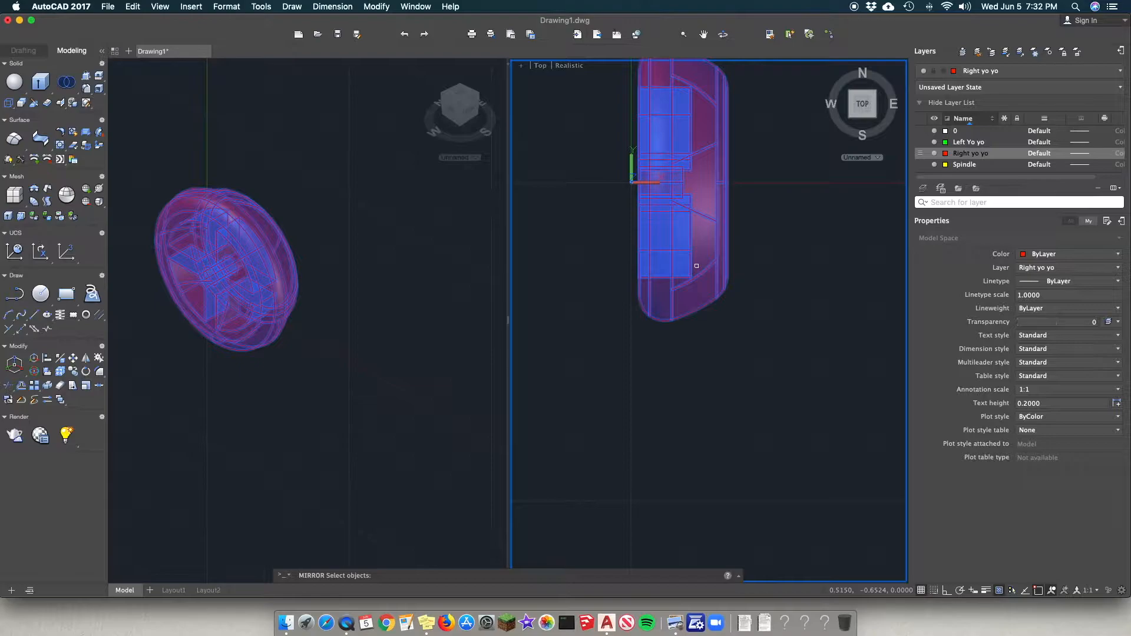
{"action": "key", "text": "Return"}
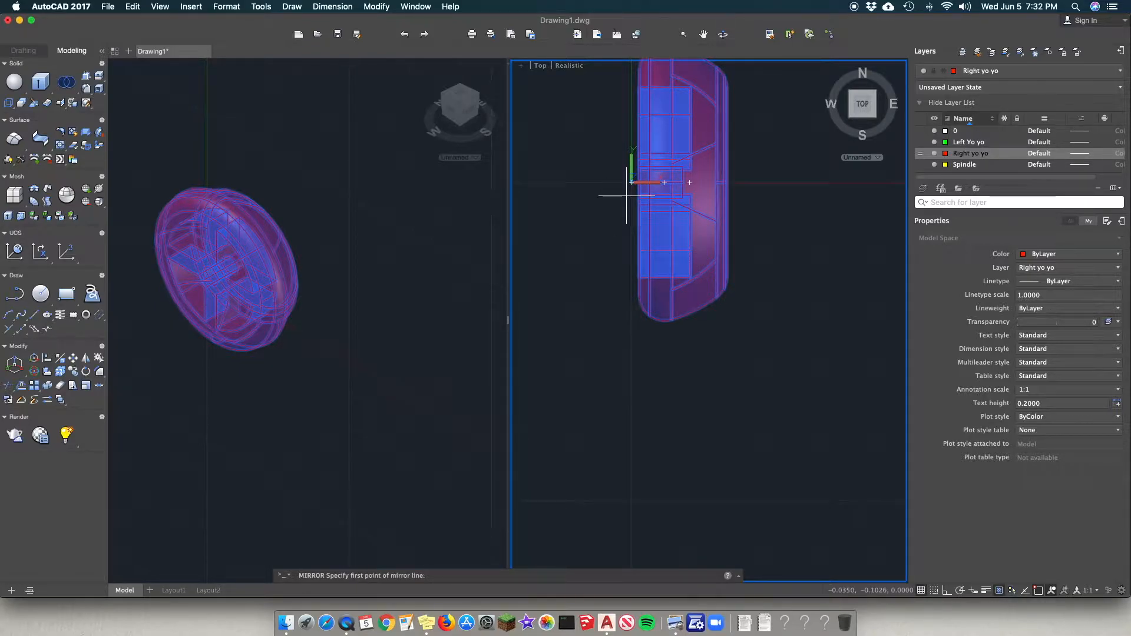
{"action": "scroll", "coordinate": [627, 183], "scroll_direction": "up", "scroll_amount": 6}
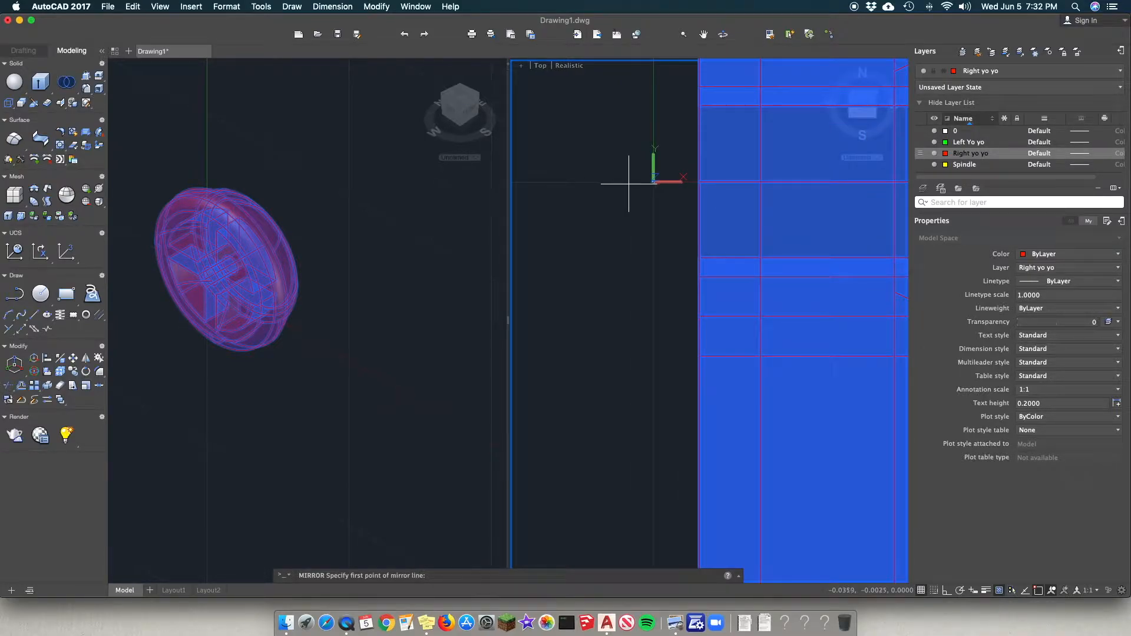
{"action": "scroll", "coordinate": [653, 183], "scroll_direction": "down", "scroll_amount": 1}
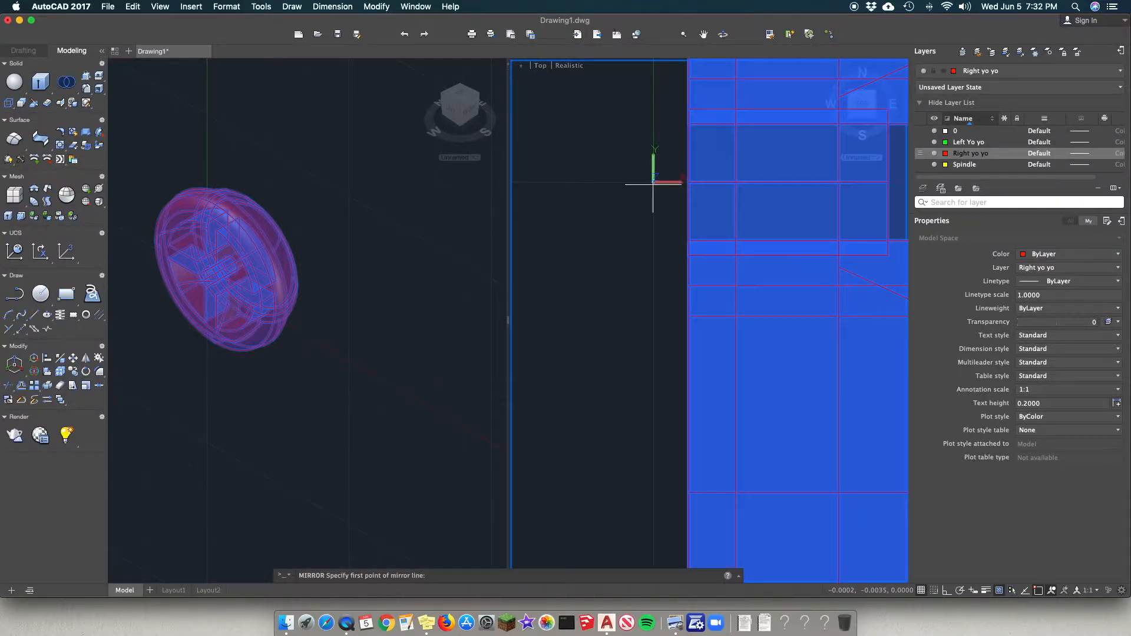
{"action": "scroll", "coordinate": [653, 184], "scroll_direction": "down", "scroll_amount": 3}
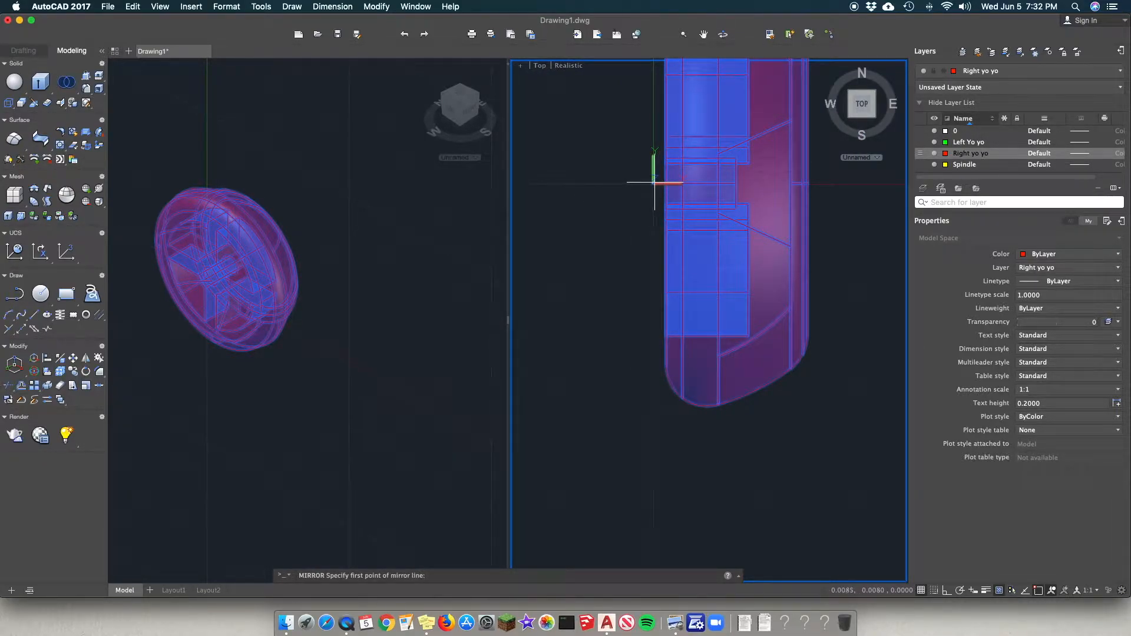
{"action": "scroll", "coordinate": [654, 182], "scroll_direction": "up", "scroll_amount": 5}
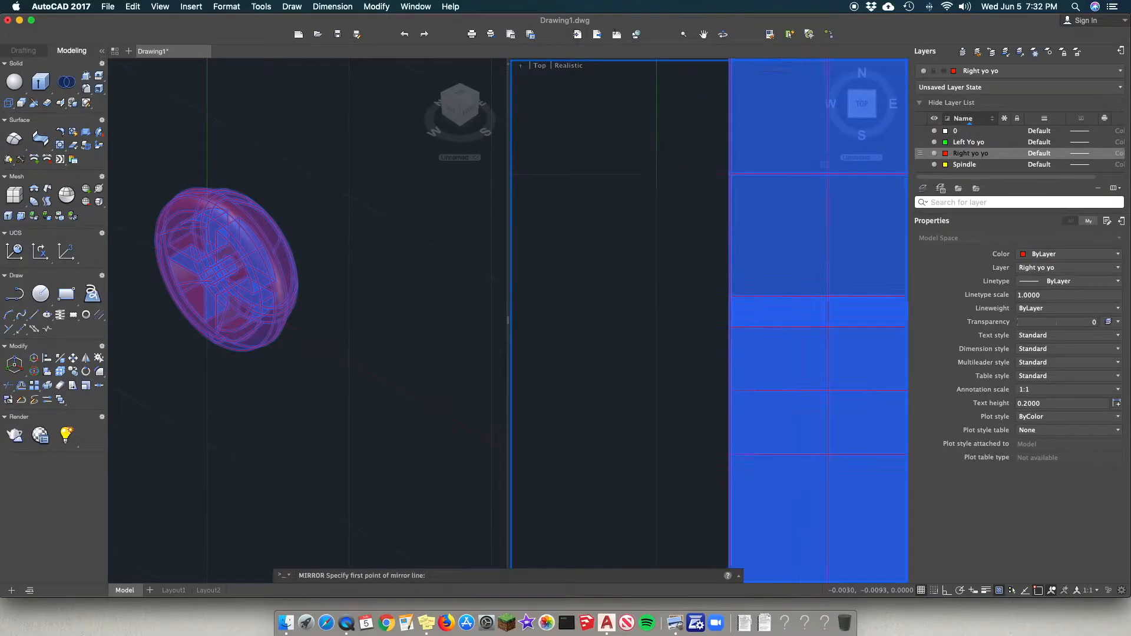
{"action": "scroll", "coordinate": [668, 177], "scroll_direction": "down", "scroll_amount": 3}
{"action": "scroll", "coordinate": [651, 182], "scroll_direction": "down", "scroll_amount": 2}
{"action": "scroll", "coordinate": [670, 176], "scroll_direction": "up", "scroll_amount": 5}
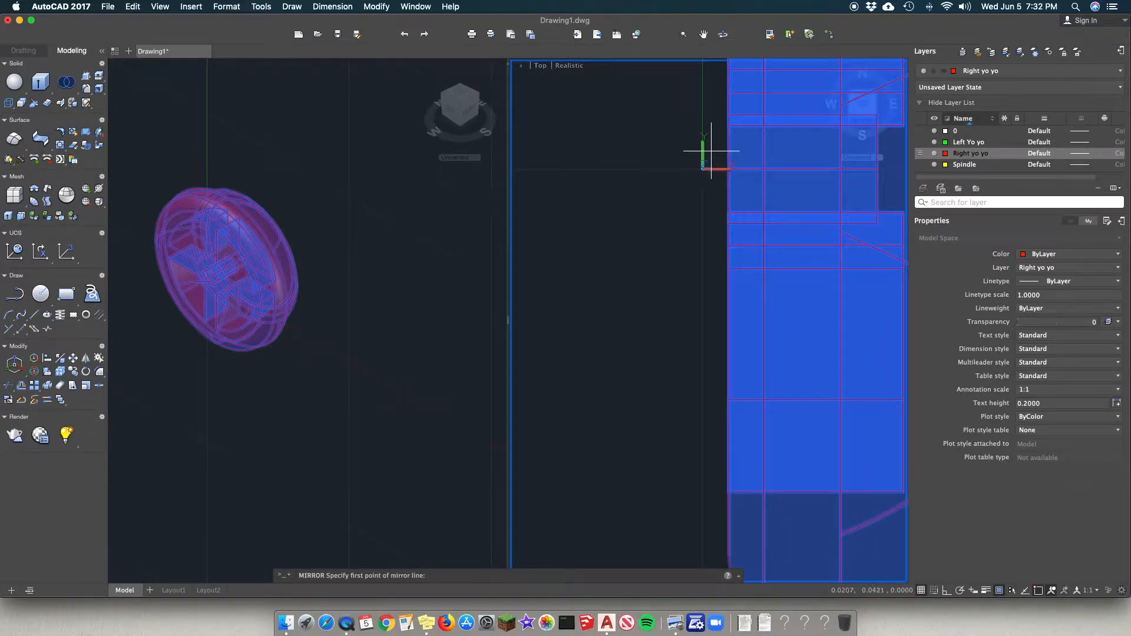
{"action": "scroll", "coordinate": [704, 164], "scroll_direction": "down", "scroll_amount": 5}
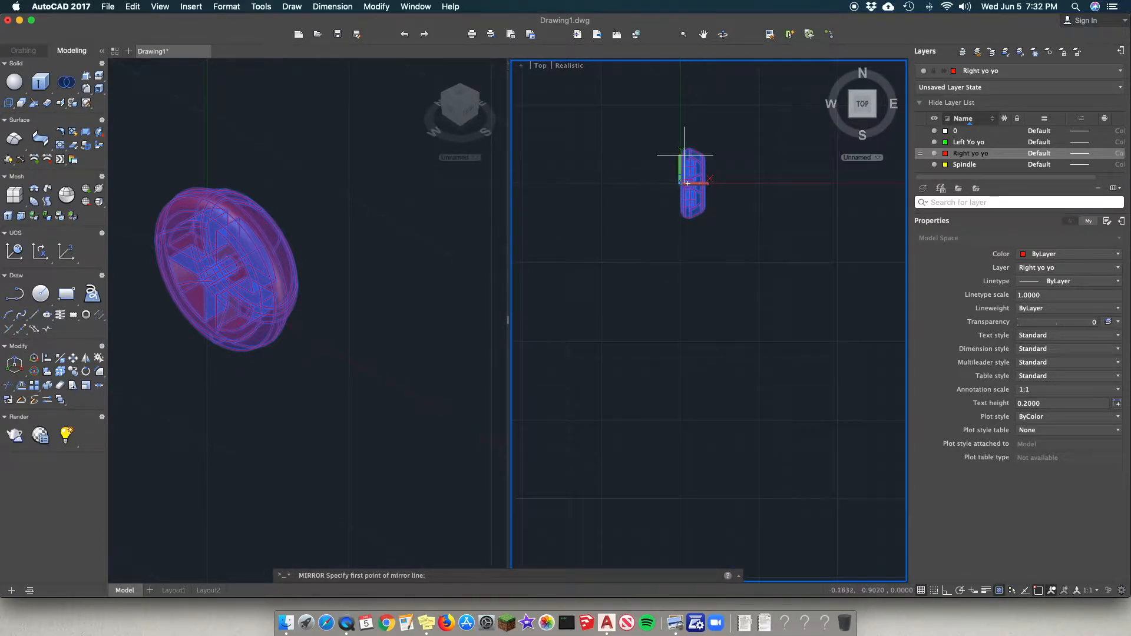
{"action": "scroll", "coordinate": [681, 147], "scroll_direction": "up", "scroll_amount": 5}
{"action": "scroll", "coordinate": [677, 201], "scroll_direction": "down", "scroll_amount": 2}
{"action": "scroll", "coordinate": [679, 220], "scroll_direction": "up", "scroll_amount": 3}
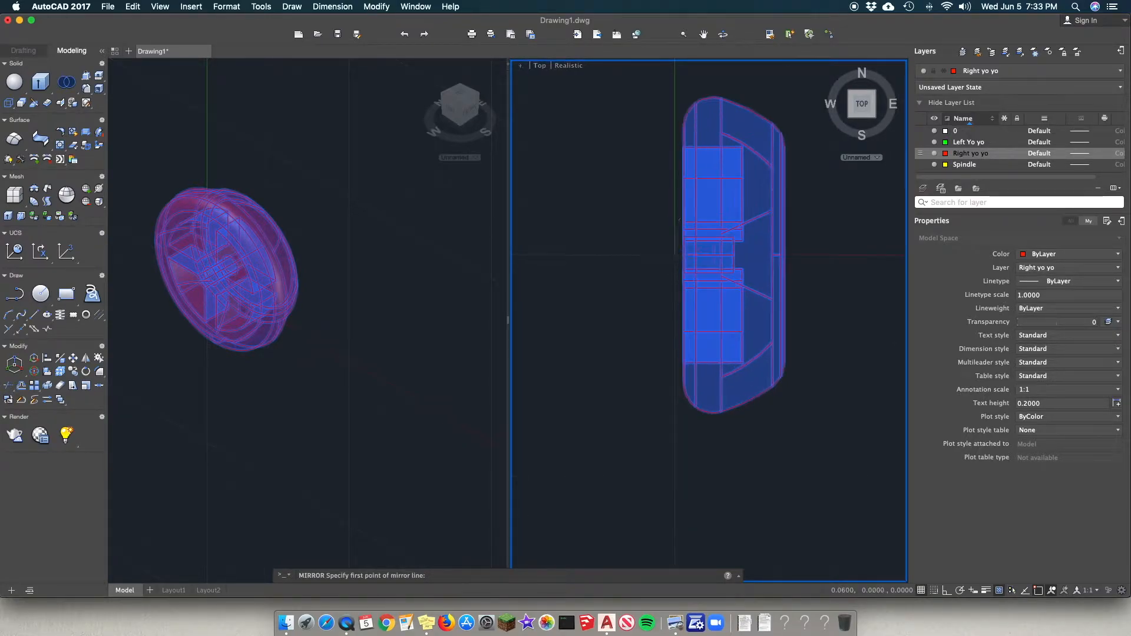
{"action": "scroll", "coordinate": [679, 224], "scroll_direction": "up", "scroll_amount": 3}
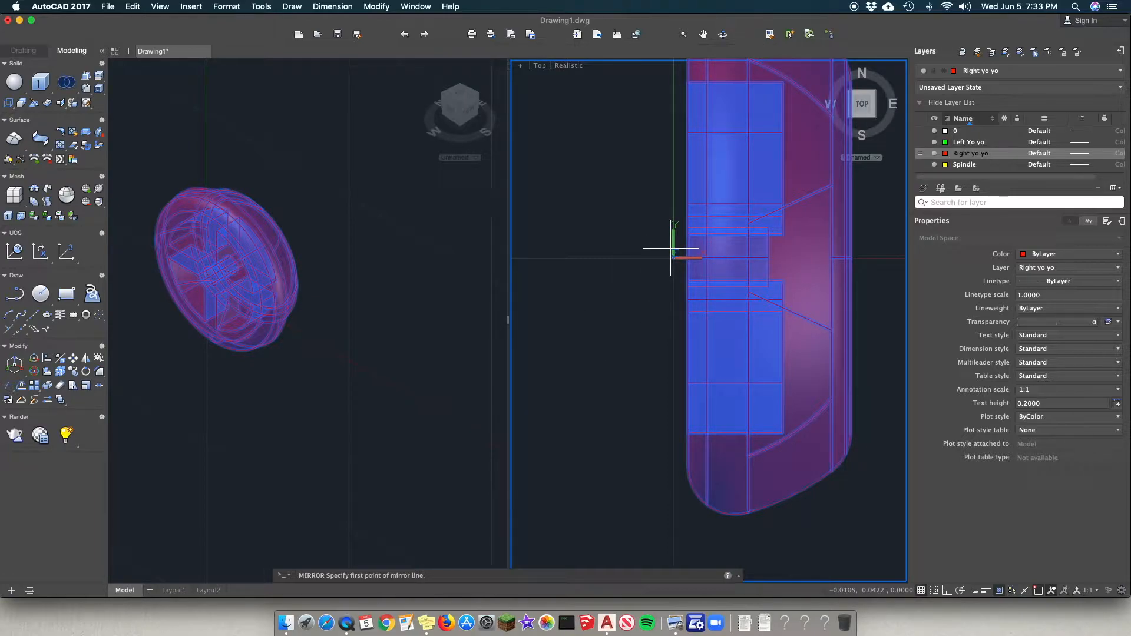
{"action": "scroll", "coordinate": [675, 247], "scroll_direction": "up", "scroll_amount": 1}
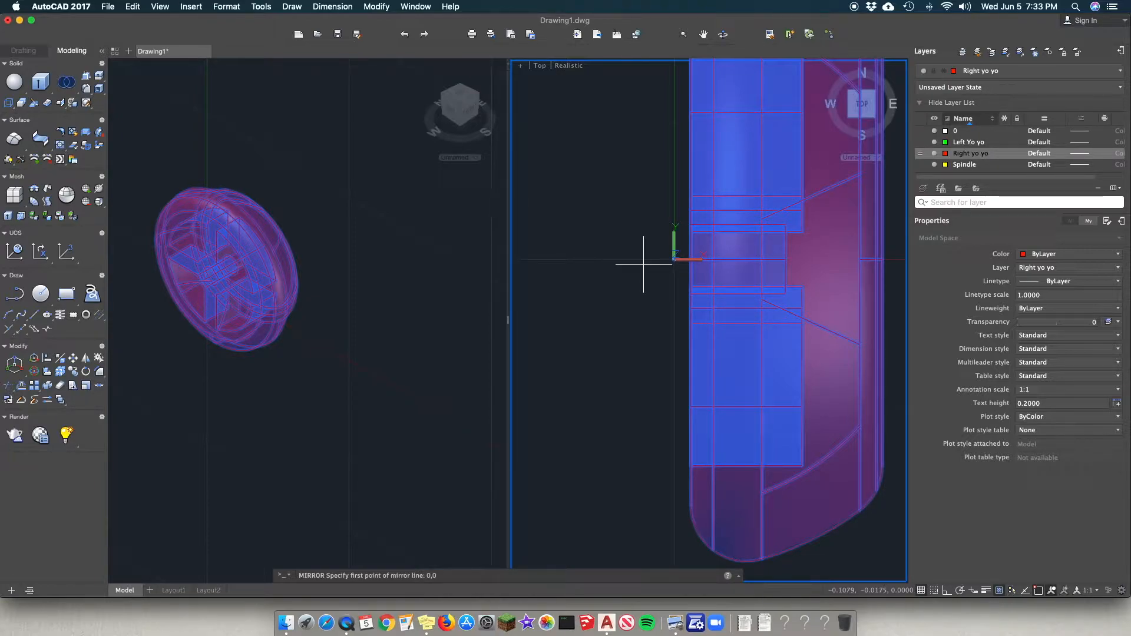
{"action": "key", "text": "Return"}
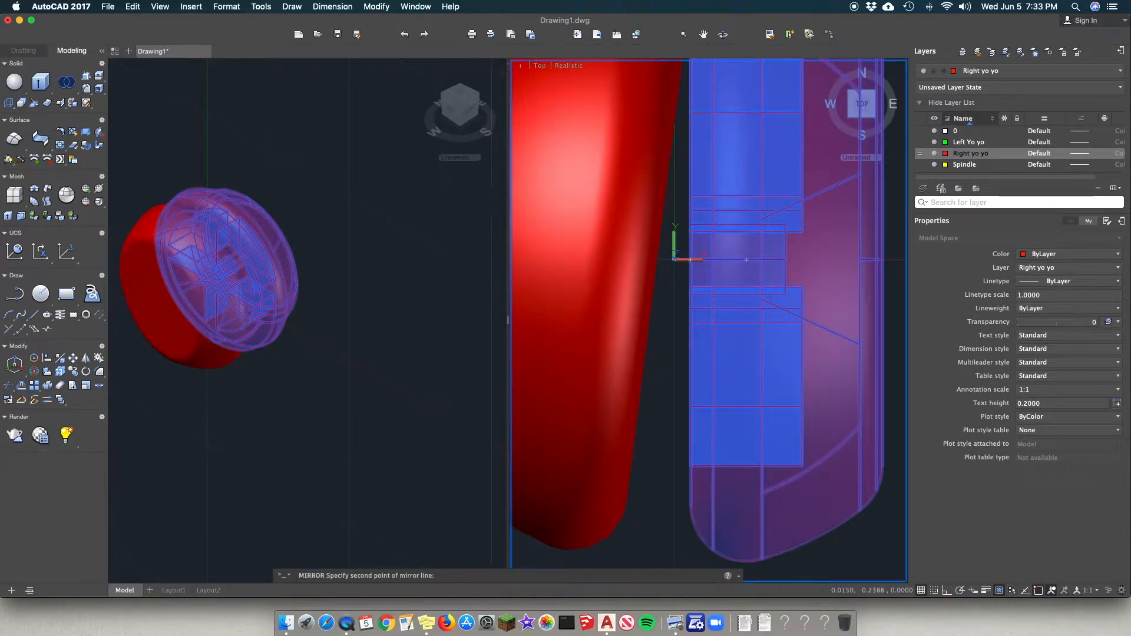
{"action": "key", "text": "F8"}
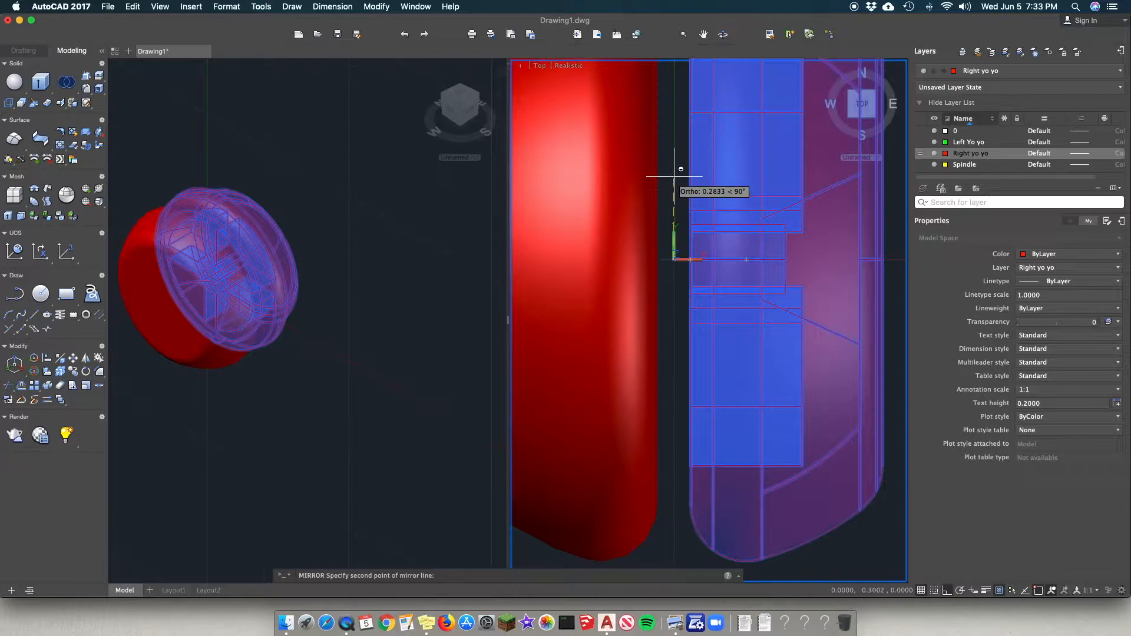
{"action": "left_click", "coordinate": [675, 144]}
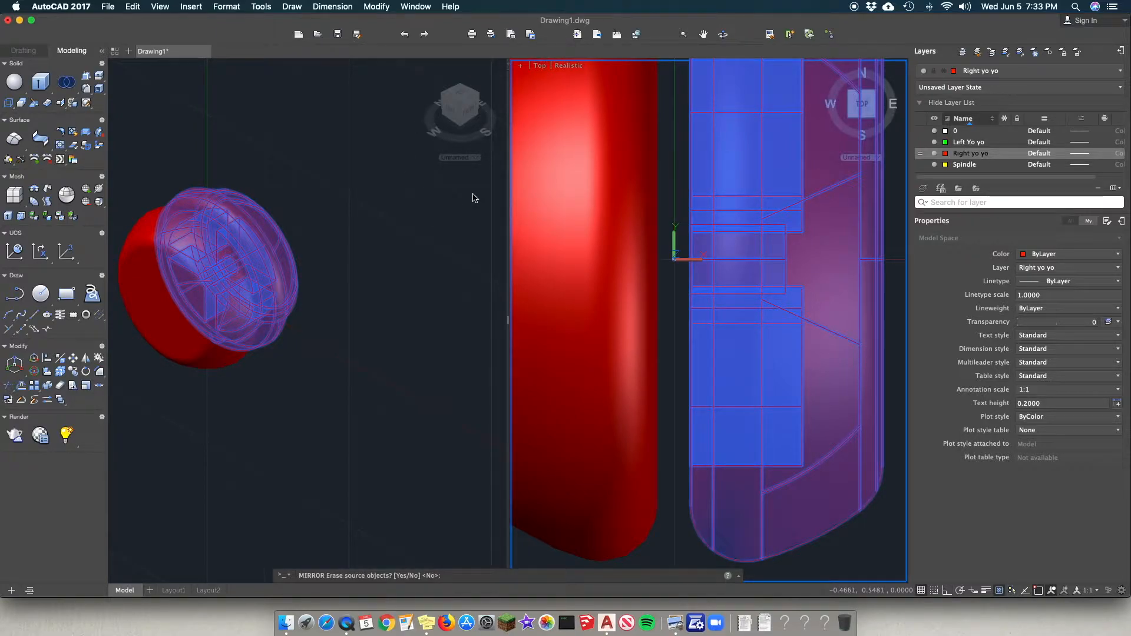
{"action": "type", "text": "y"}
{"action": "key", "text": "Return"}
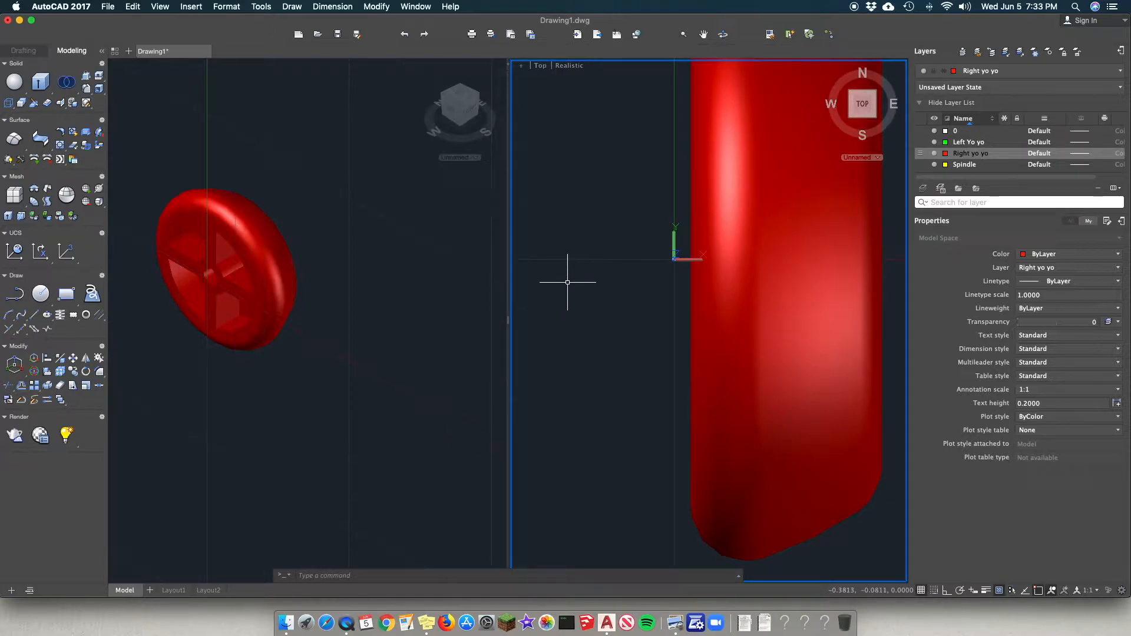
Step: Mirror the right yo-yo half across a vertical line through the origin, keeping the source object
{"action": "type", "text": "mirror"}
{"action": "key", "text": "Return"}
{"action": "left_click", "coordinate": [750, 270]}
{"action": "left_click", "coordinate": [766, 270]}
{"action": "key", "text": "Return"}
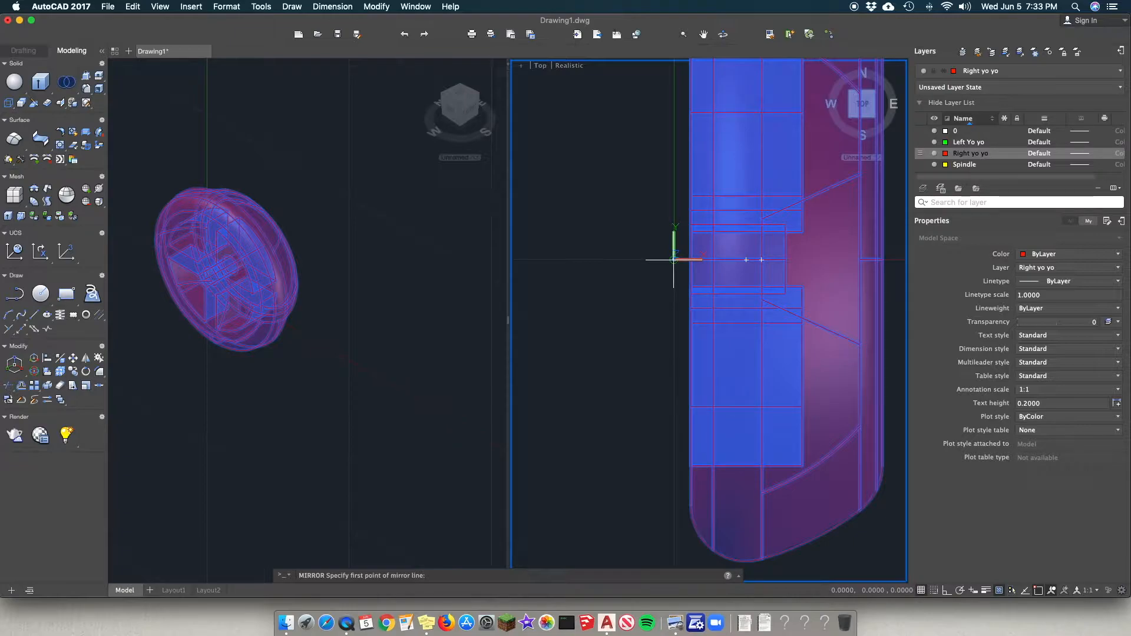
{"action": "left_click", "coordinate": [674, 259]}
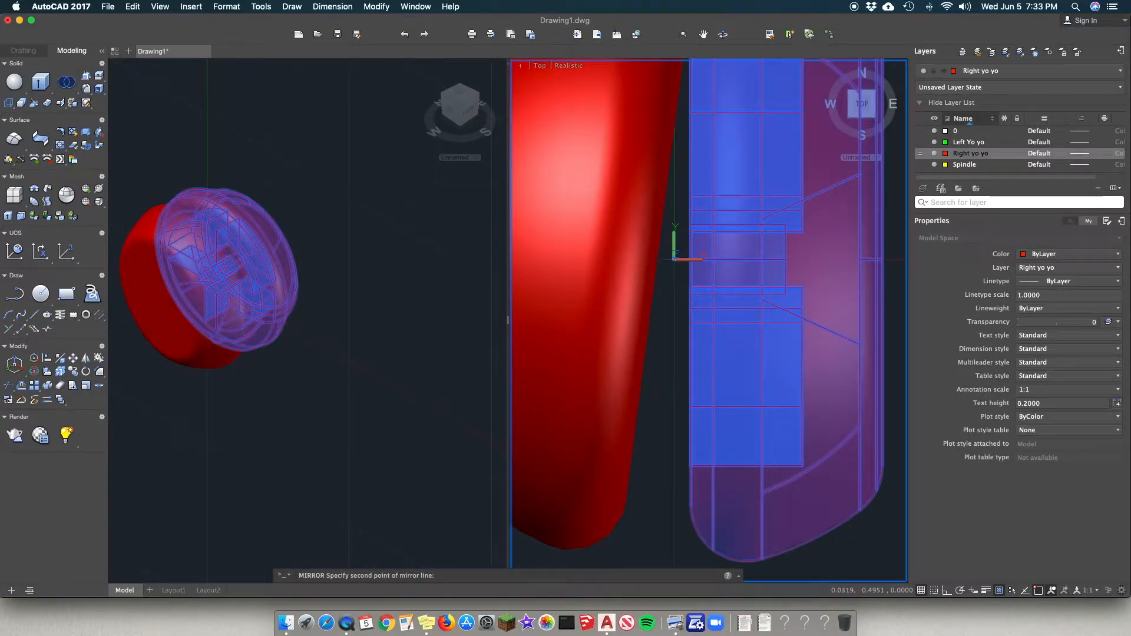
{"action": "left_click", "coordinate": [672, 108]}
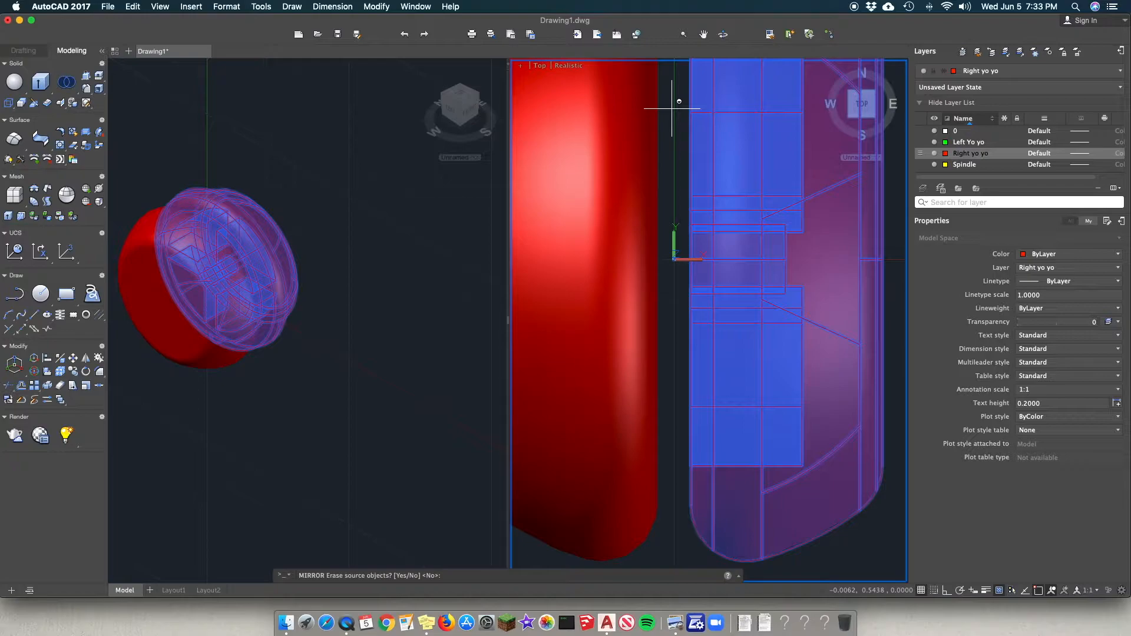
{"action": "key", "text": "Return"}
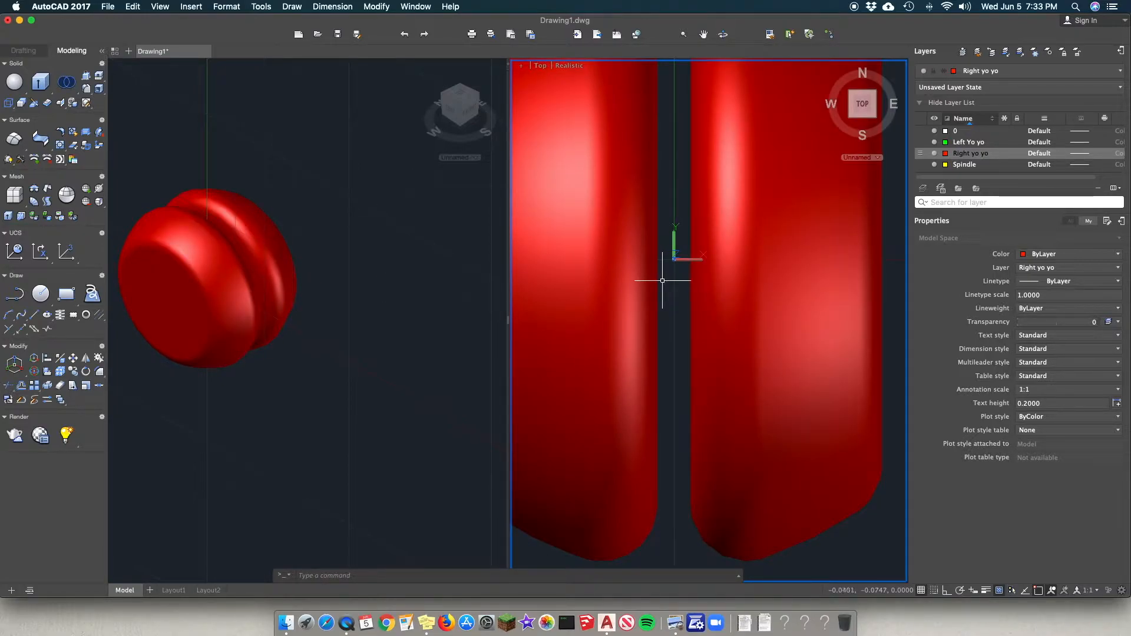
Step: Move the mirrored half to the "Left Yo yo" layer
{"action": "scroll", "coordinate": [662, 278], "scroll_direction": "down", "scroll_amount": 5}
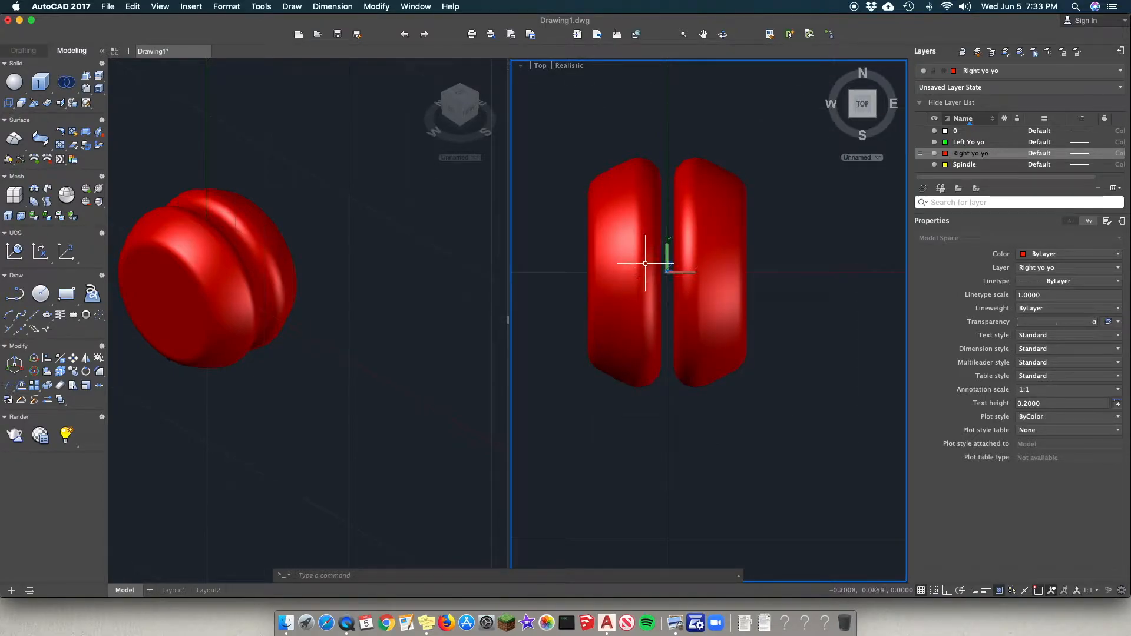
{"action": "left_click", "coordinate": [628, 269]}
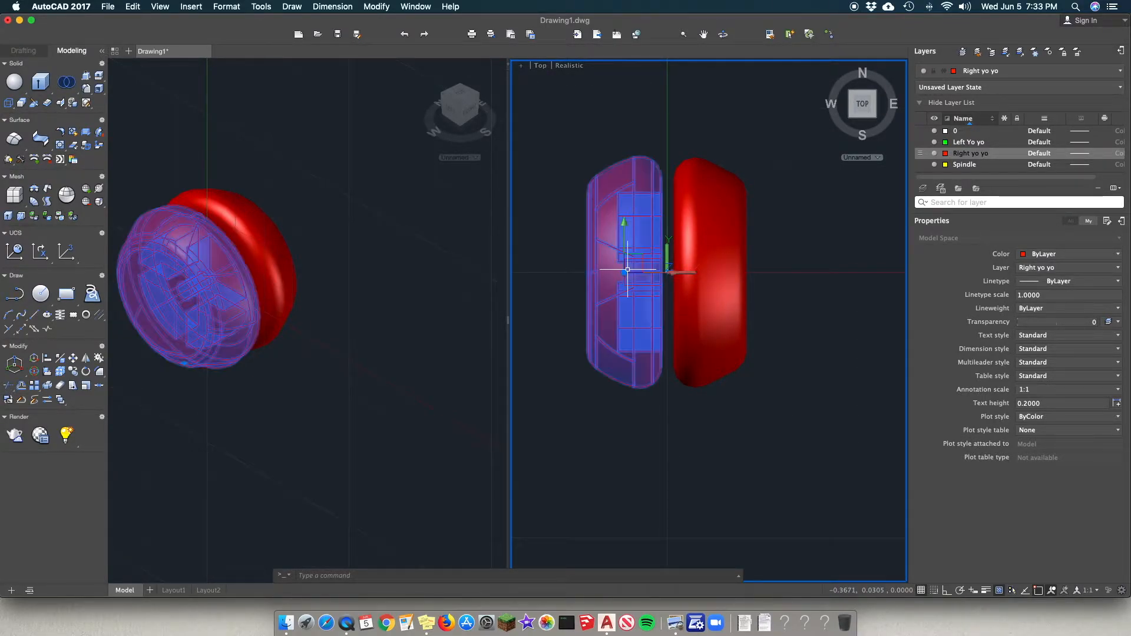
{"action": "right_click", "coordinate": [610, 314]}
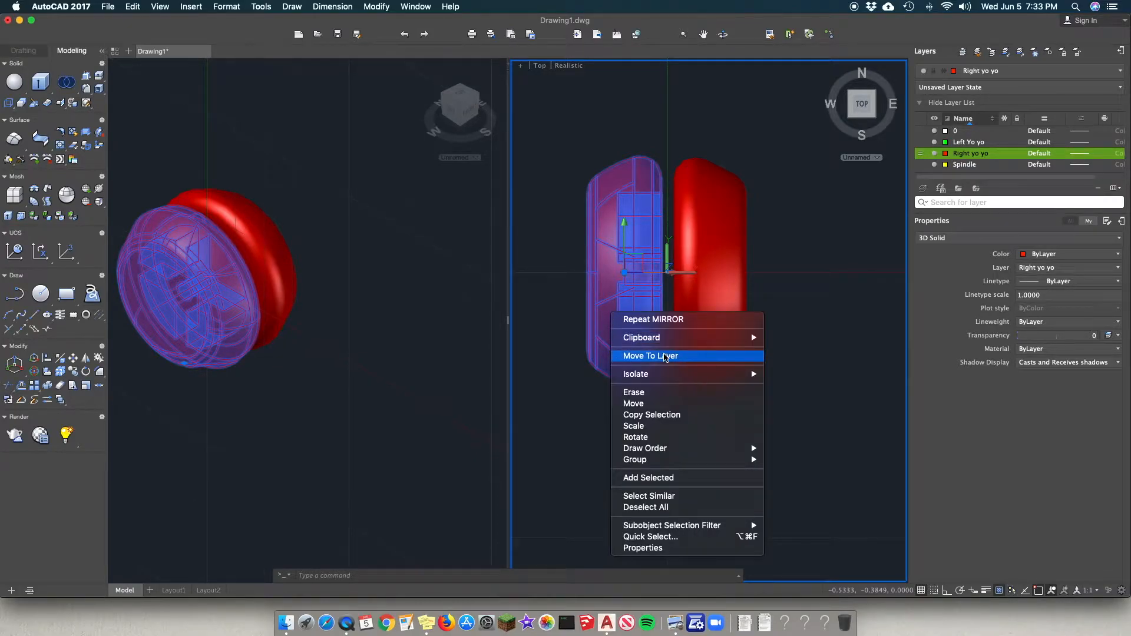
{"action": "left_click", "coordinate": [666, 356]}
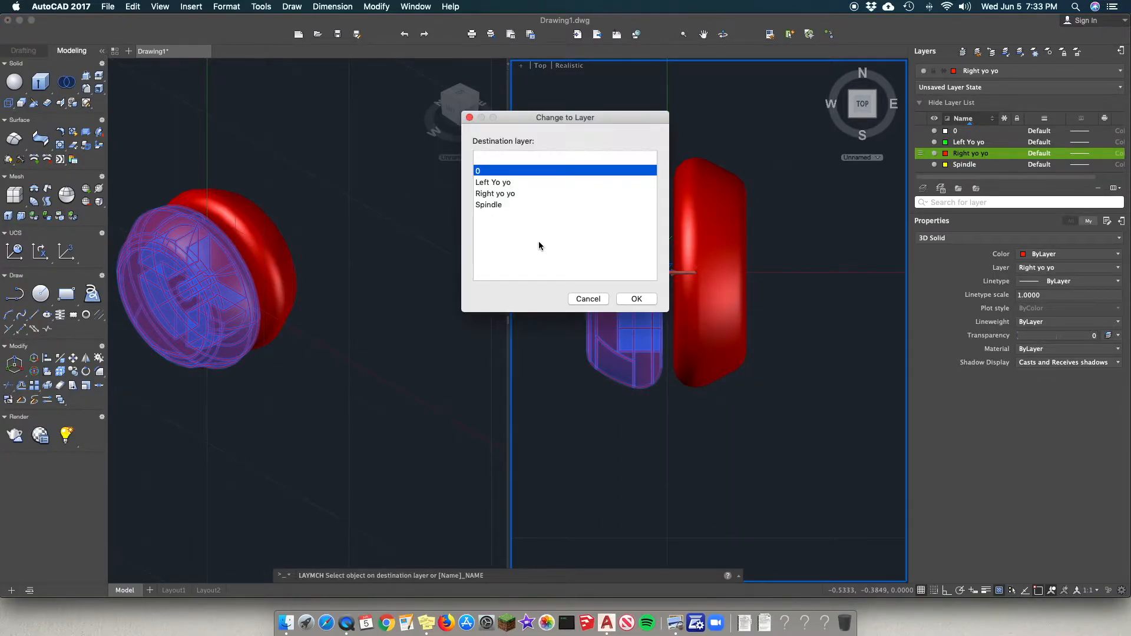
{"action": "left_click", "coordinate": [511, 183]}
{"action": "left_click", "coordinate": [636, 299]}
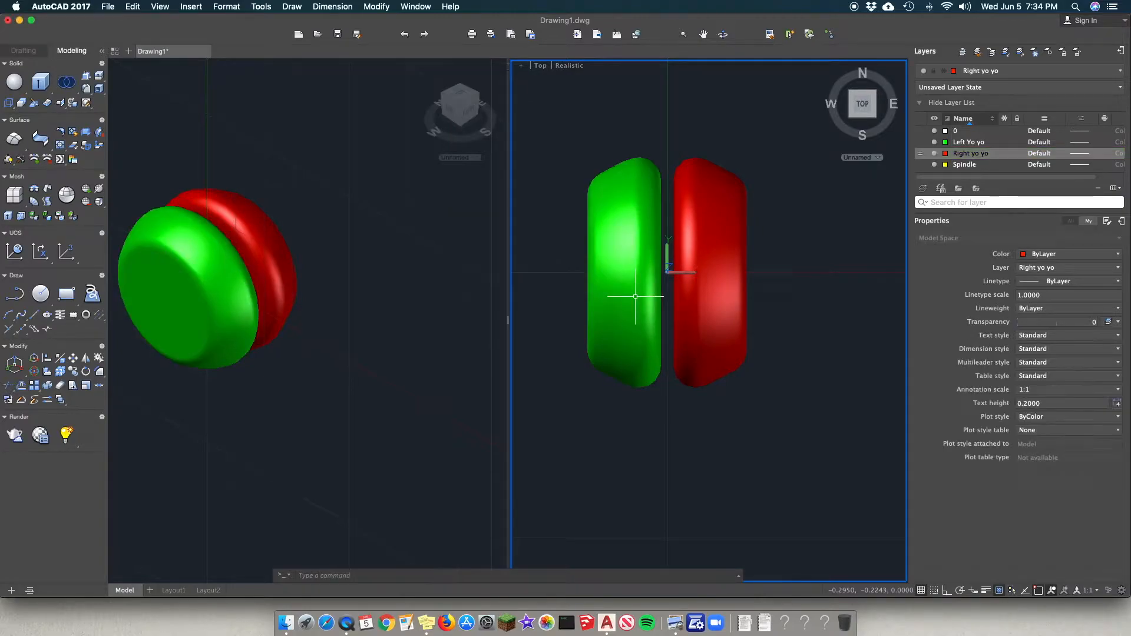
{"action": "left_click", "coordinate": [680, 284]}
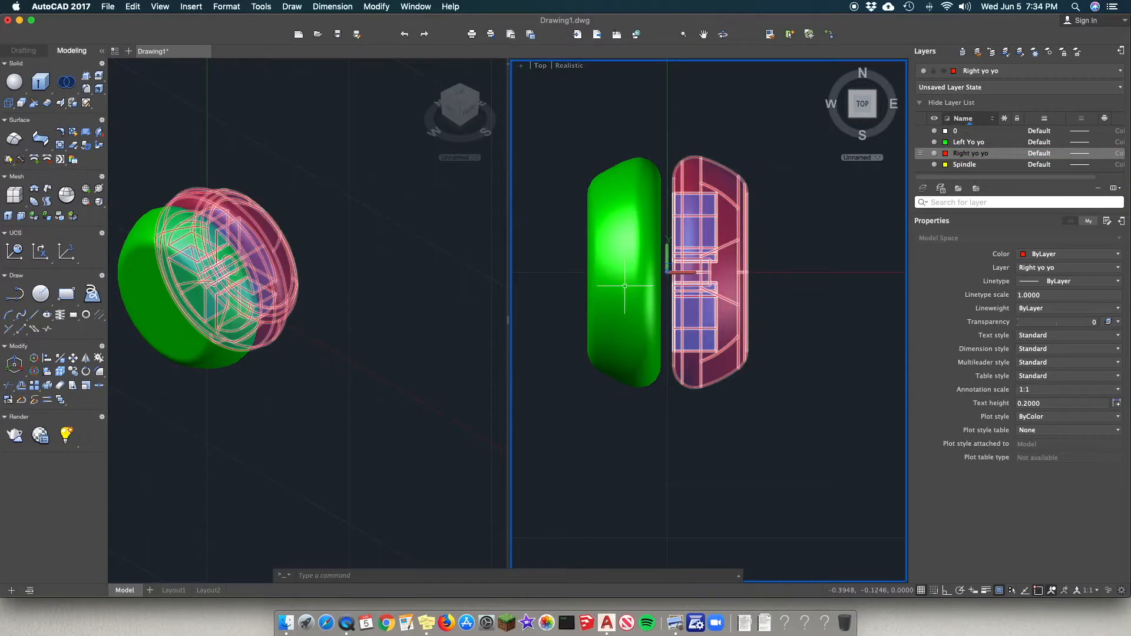
{"action": "key", "text": "Escape"}
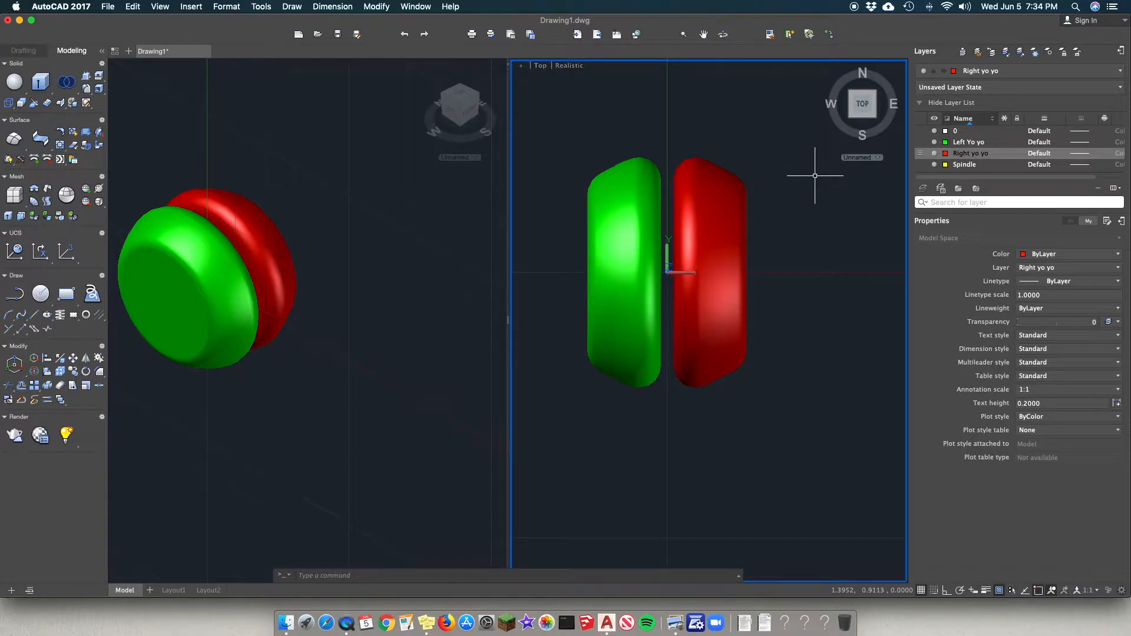
Step: Show the Top viewport in the 2D Wireframe visual style
{"action": "left_click", "coordinate": [568, 66]}
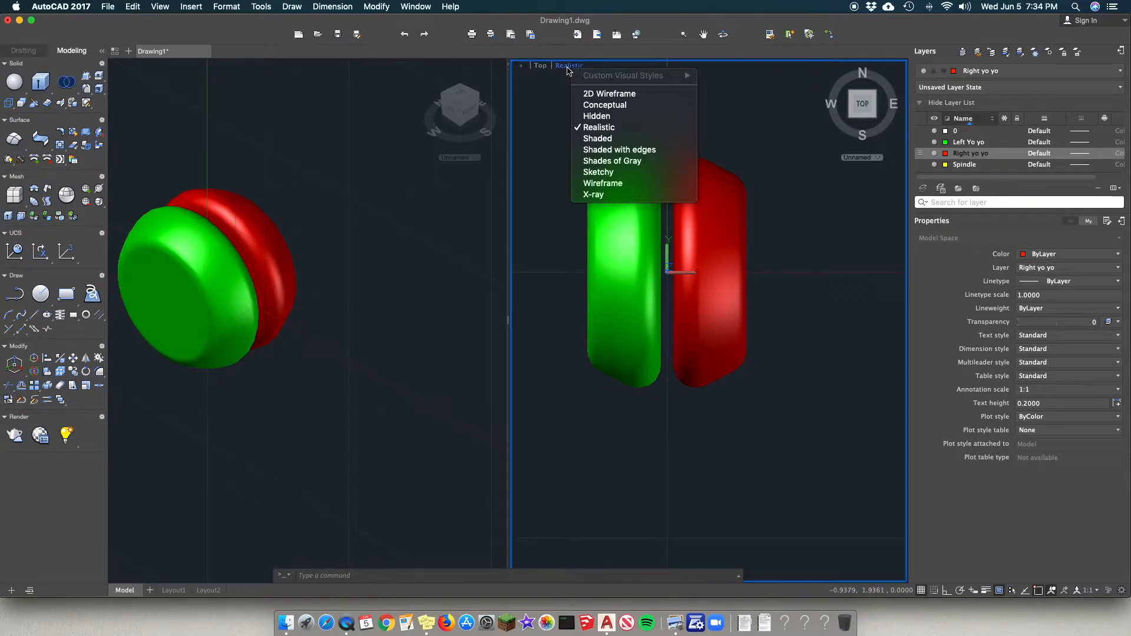
{"action": "left_click", "coordinate": [609, 94]}
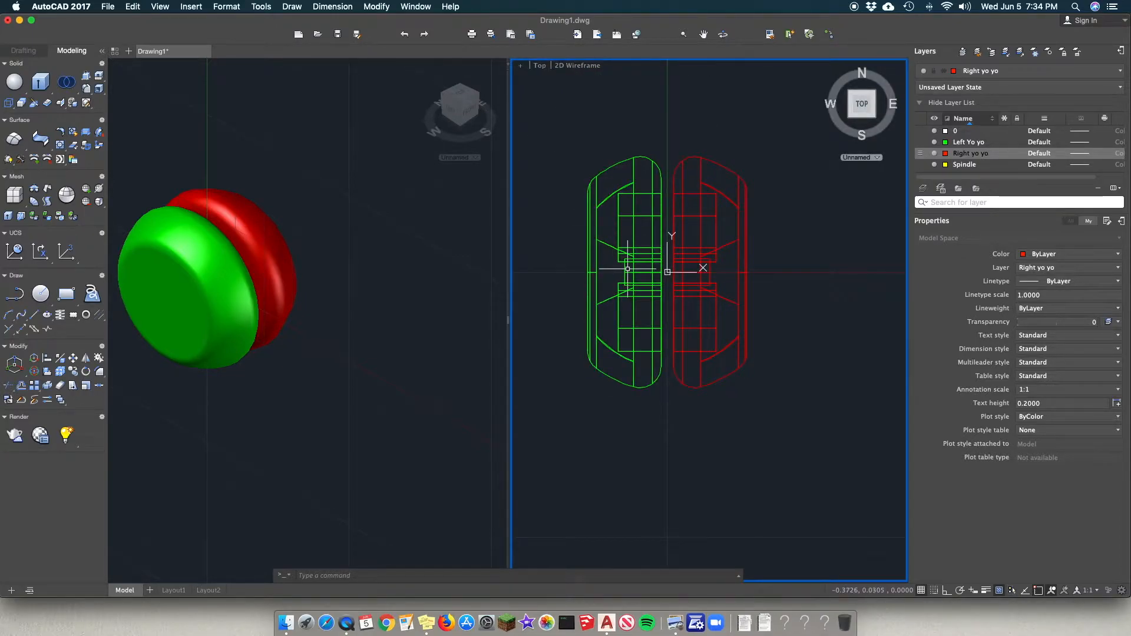
{"action": "scroll", "coordinate": [646, 266], "scroll_direction": "up", "scroll_amount": 5}
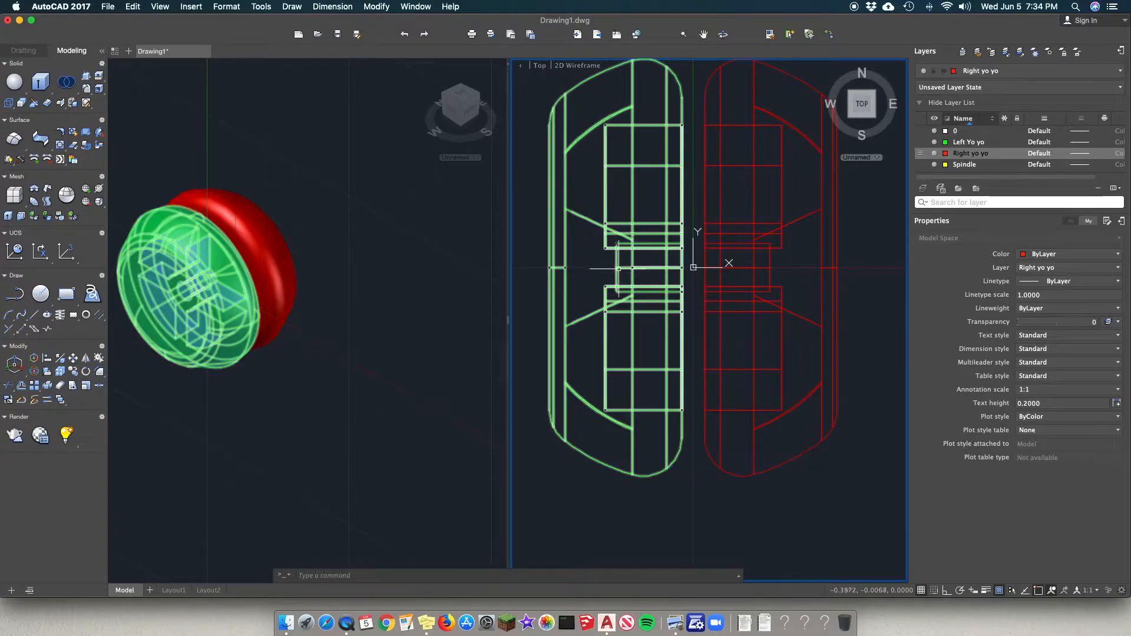
{"action": "left_click", "coordinate": [679, 268]}
{"action": "key", "text": "Escape"}
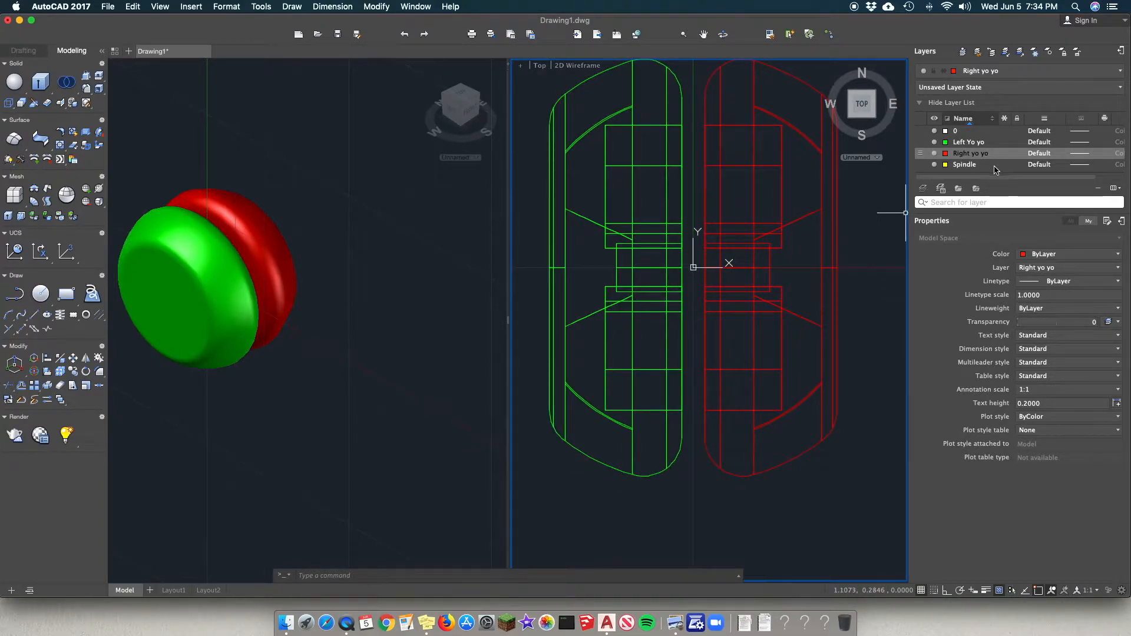
Step: Make "Spindle" the current layer and show the SW Isometric viewport in the 2D Wireframe visual style
{"action": "double_click", "coordinate": [922, 167]}
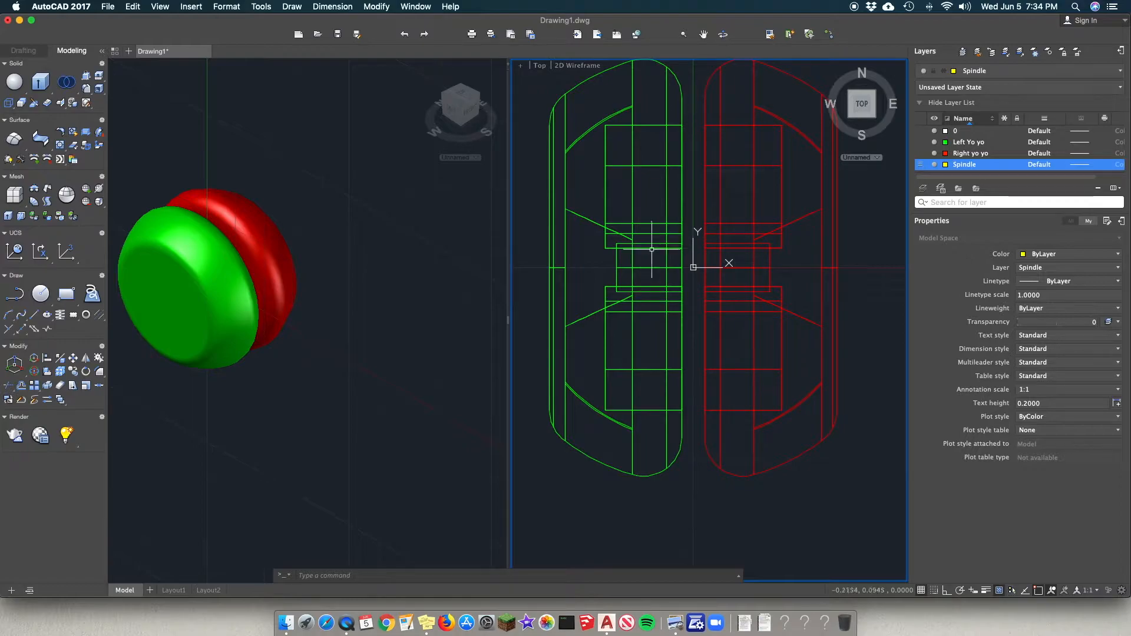
{"action": "left_click", "coordinate": [632, 267]}
{"action": "left_click", "coordinate": [363, 266]}
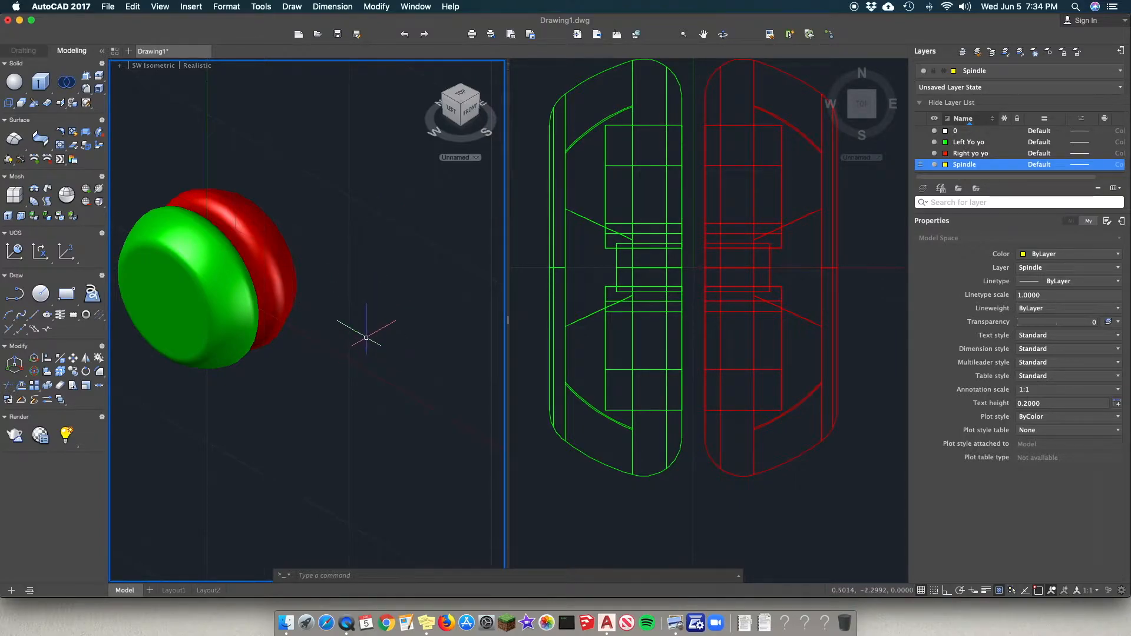
{"action": "left_click", "coordinate": [197, 65]}
{"action": "left_click", "coordinate": [246, 94]}
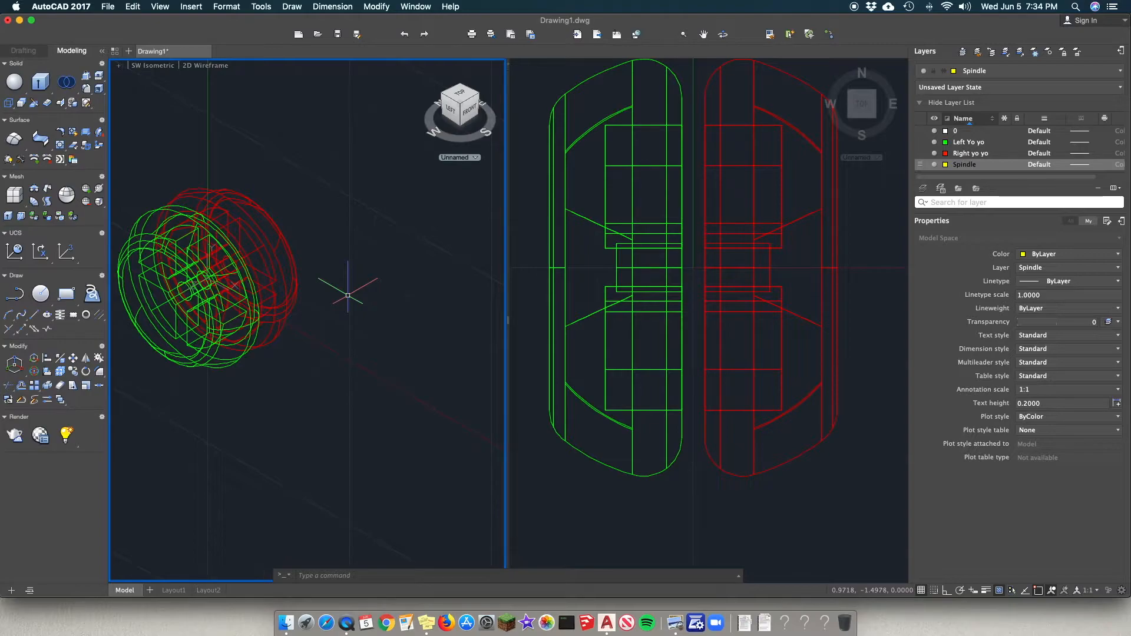
{"action": "left_click", "coordinate": [261, 6]}
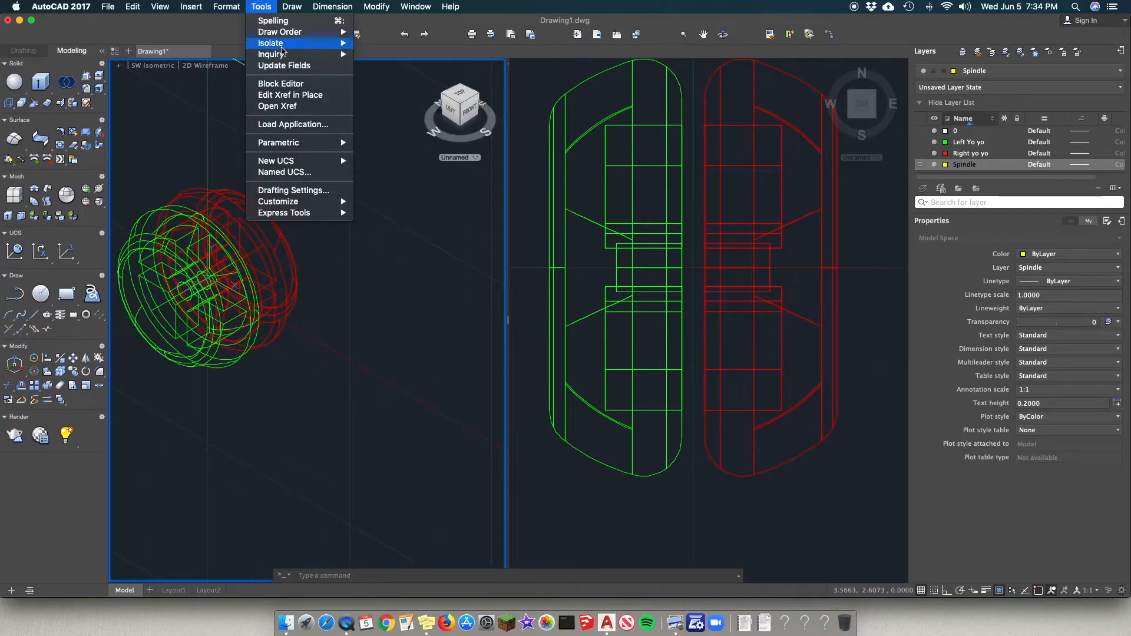
{"action": "mouse_move", "coordinate": [312, 161]}
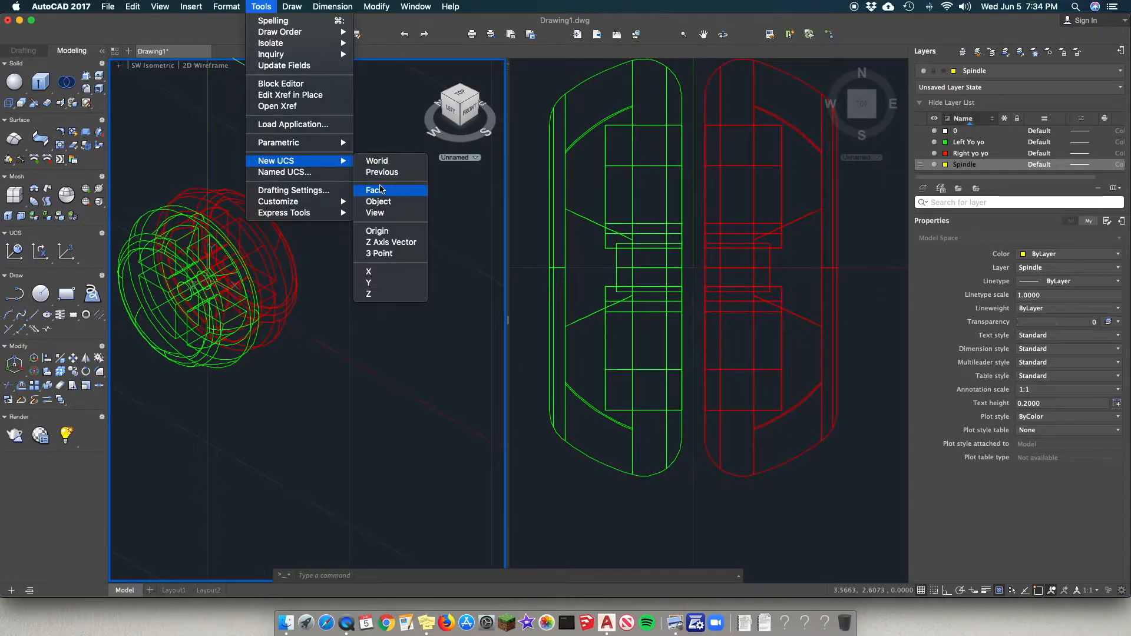
{"action": "left_click", "coordinate": [382, 190]}
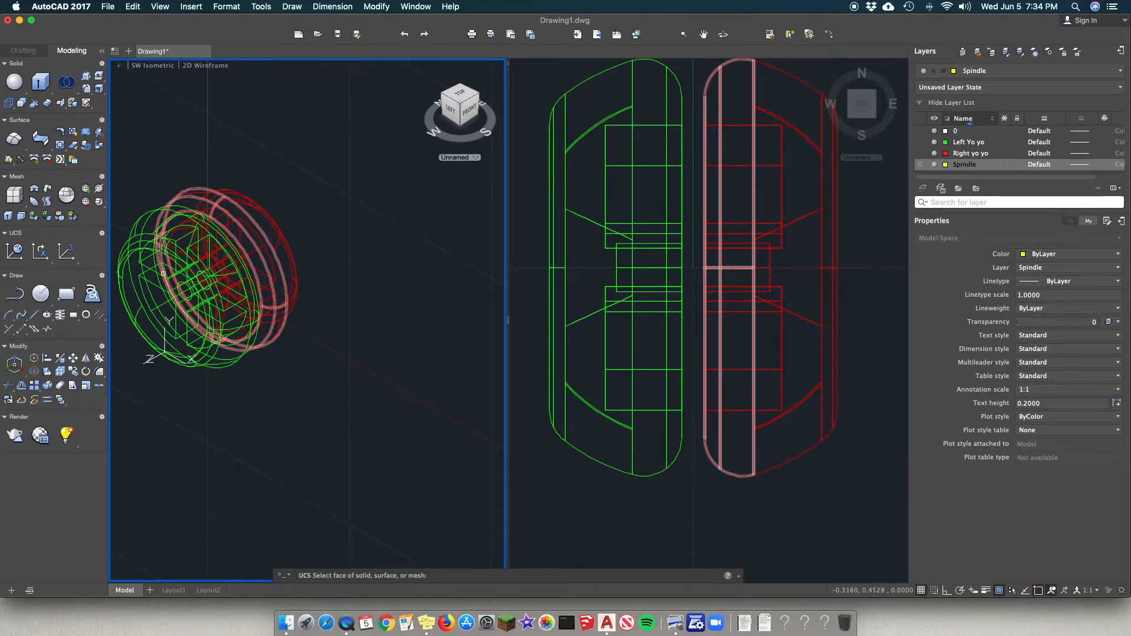
{"action": "key", "text": "Escape"}
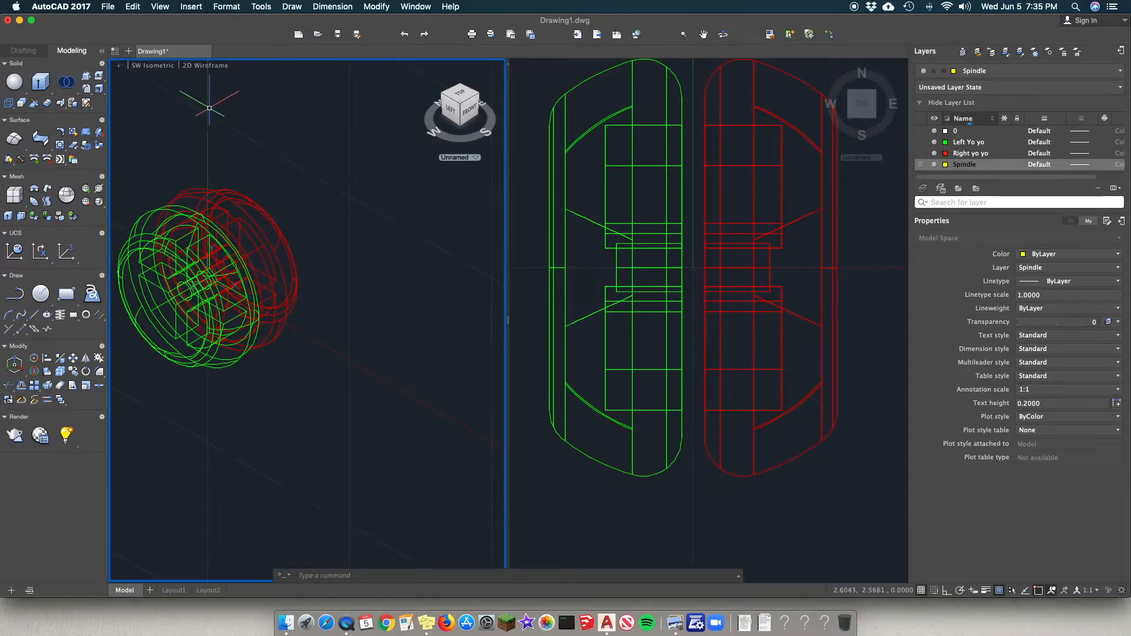
Step: Show the SW Isometric viewport in the Realistic visual style and align the UCS to the left half's flat outer face
{"action": "left_click", "coordinate": [206, 67]}
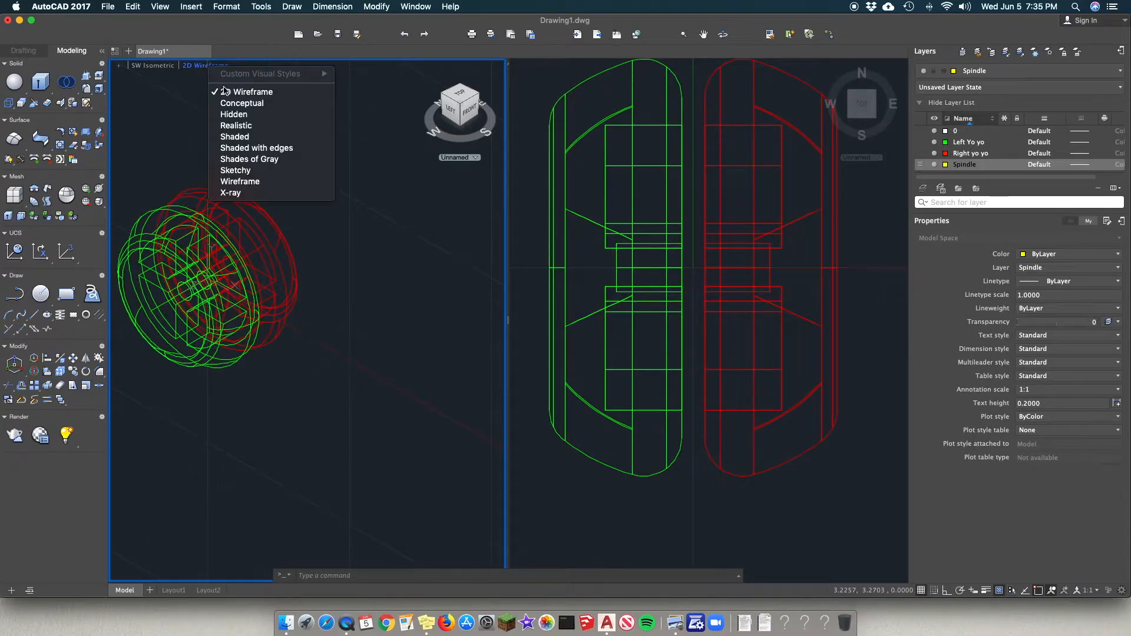
{"action": "left_click", "coordinate": [246, 119]}
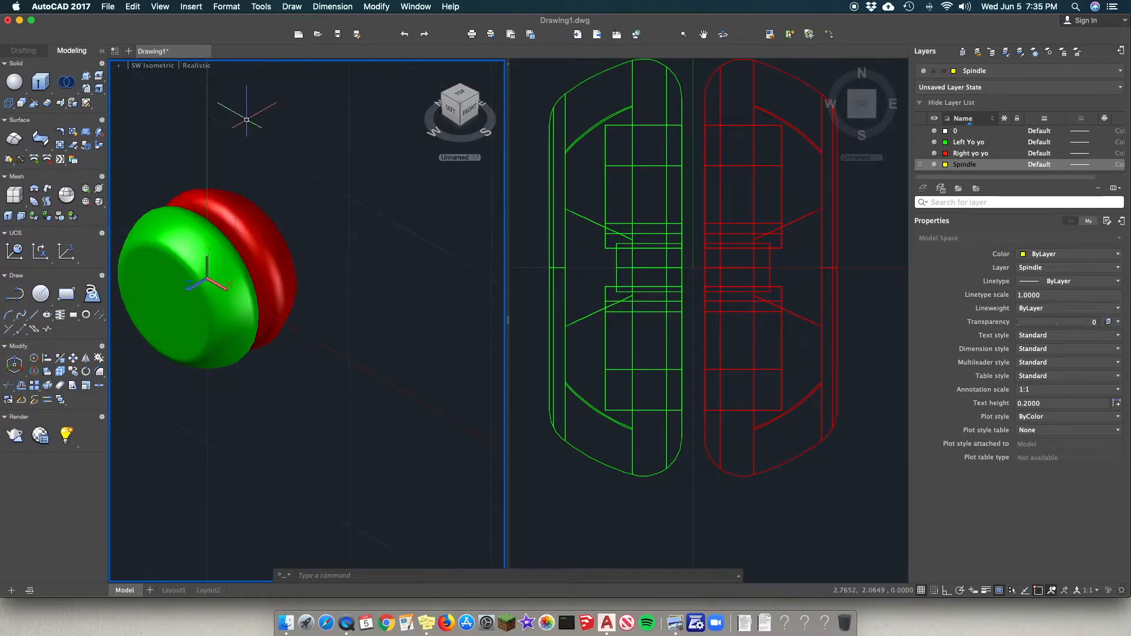
{"action": "left_click", "coordinate": [261, 7]}
{"action": "mouse_move", "coordinate": [307, 159]}
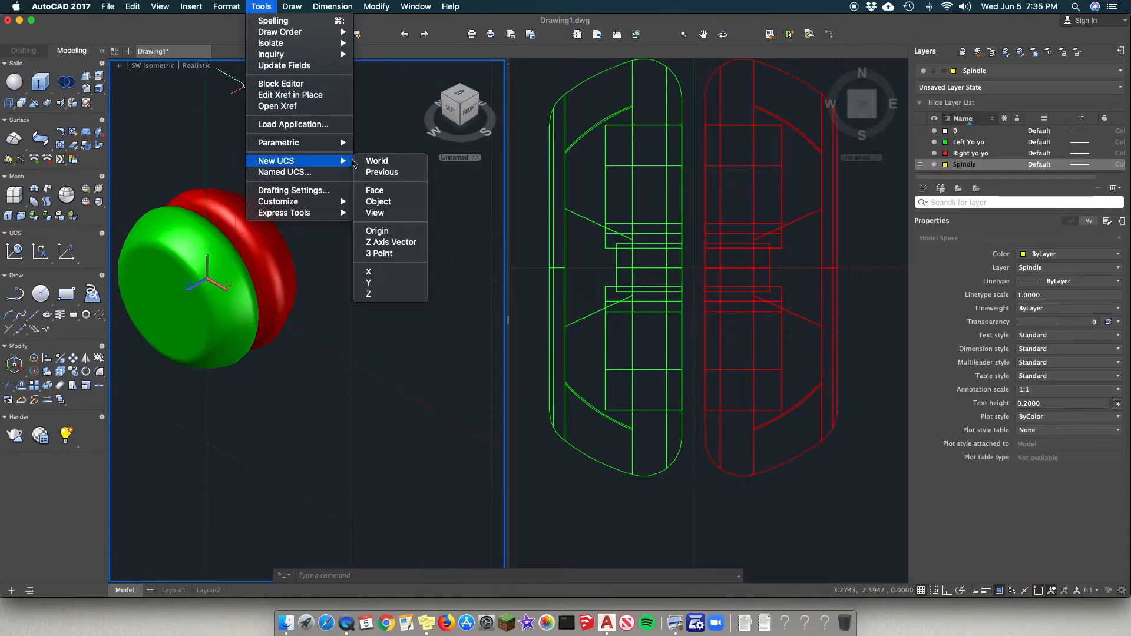
{"action": "left_click", "coordinate": [395, 190]}
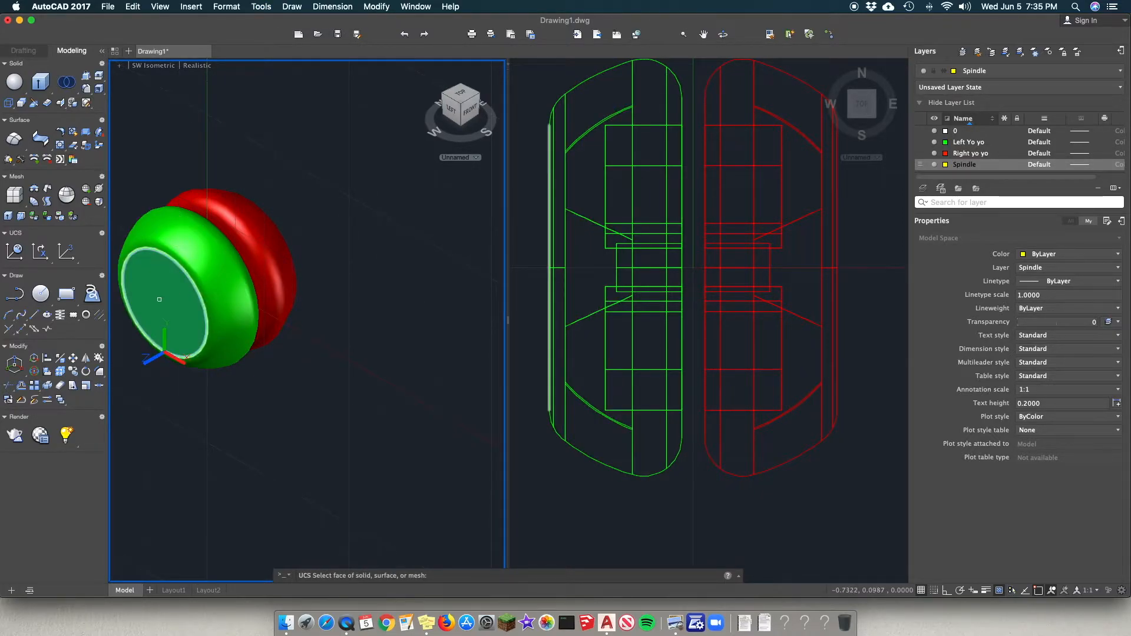
{"action": "left_click", "coordinate": [159, 299]}
{"action": "key", "text": "Return"}
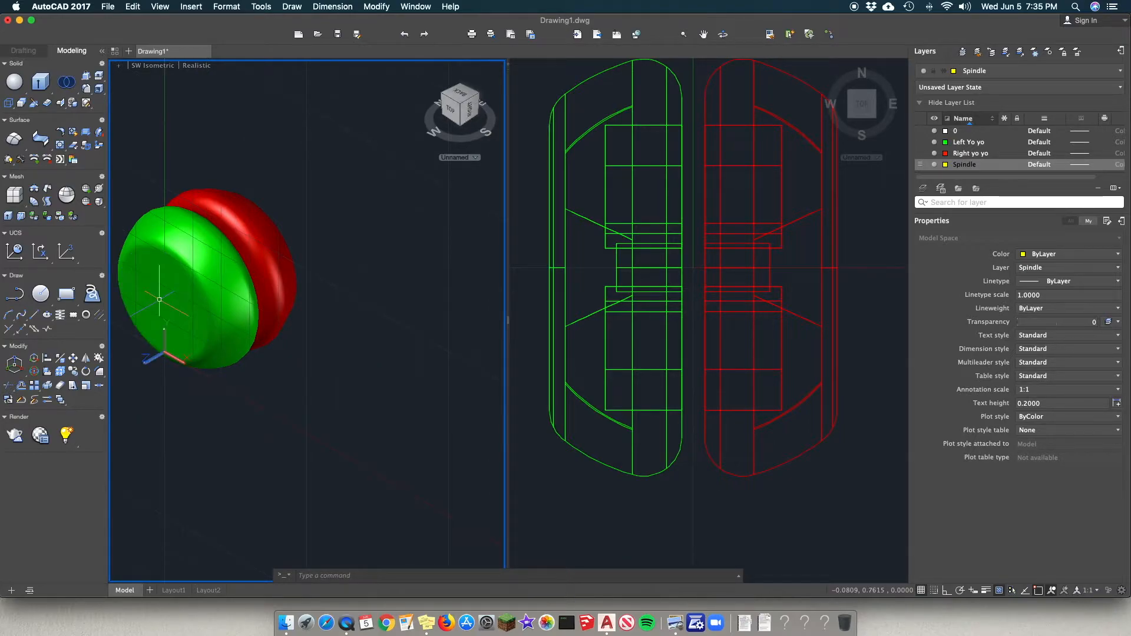
Step: Draw the spindle as a cylinder with the hole's radius, from the center of the left half's hole end to the right half's hole end
{"action": "left_click", "coordinate": [620, 274]}
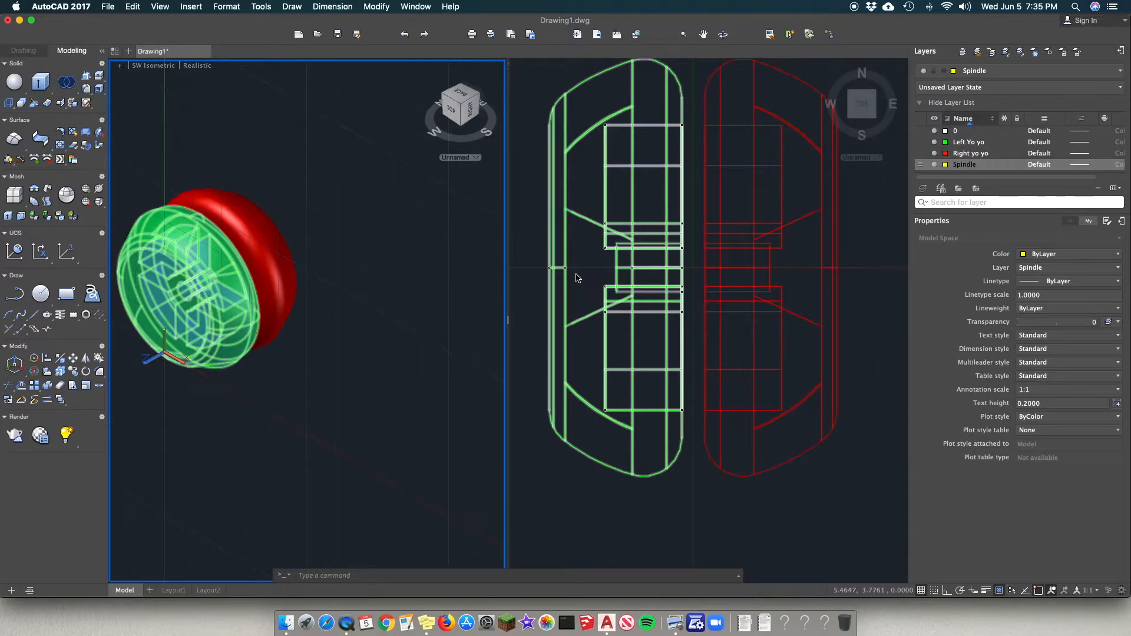
{"action": "key", "text": "Escape"}
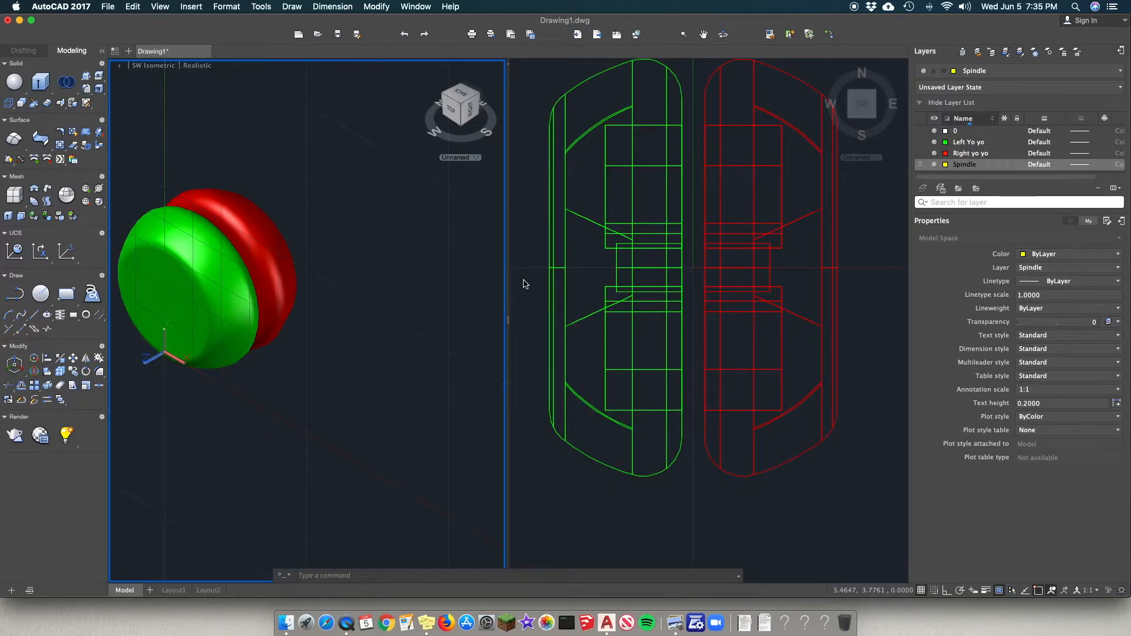
{"action": "type", "text": "cyl"}
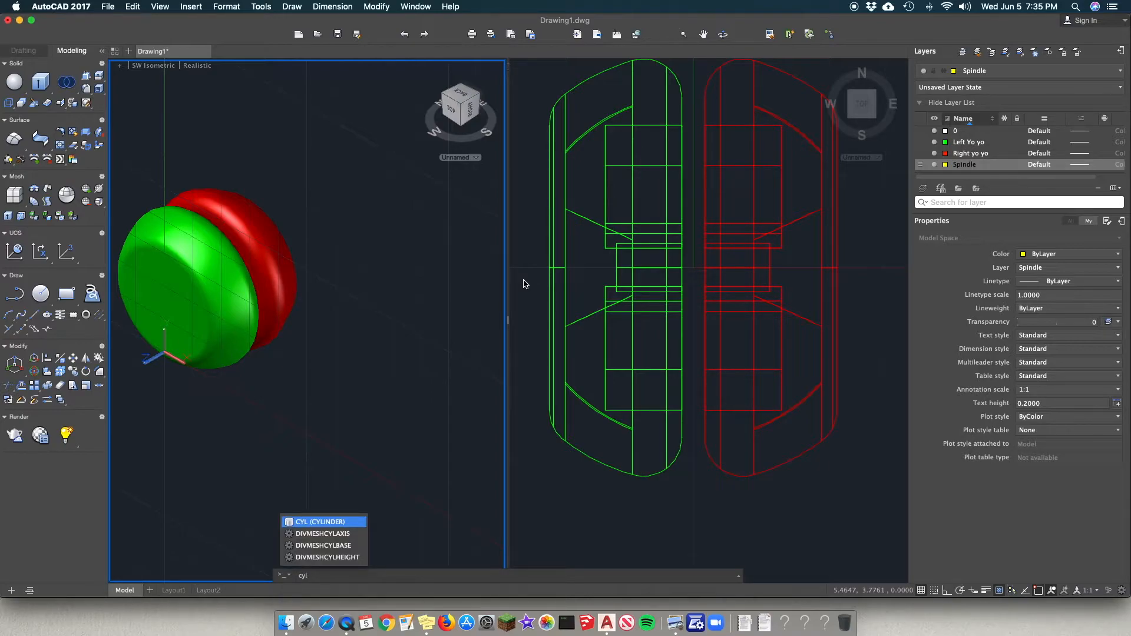
{"action": "key", "text": "Return"}
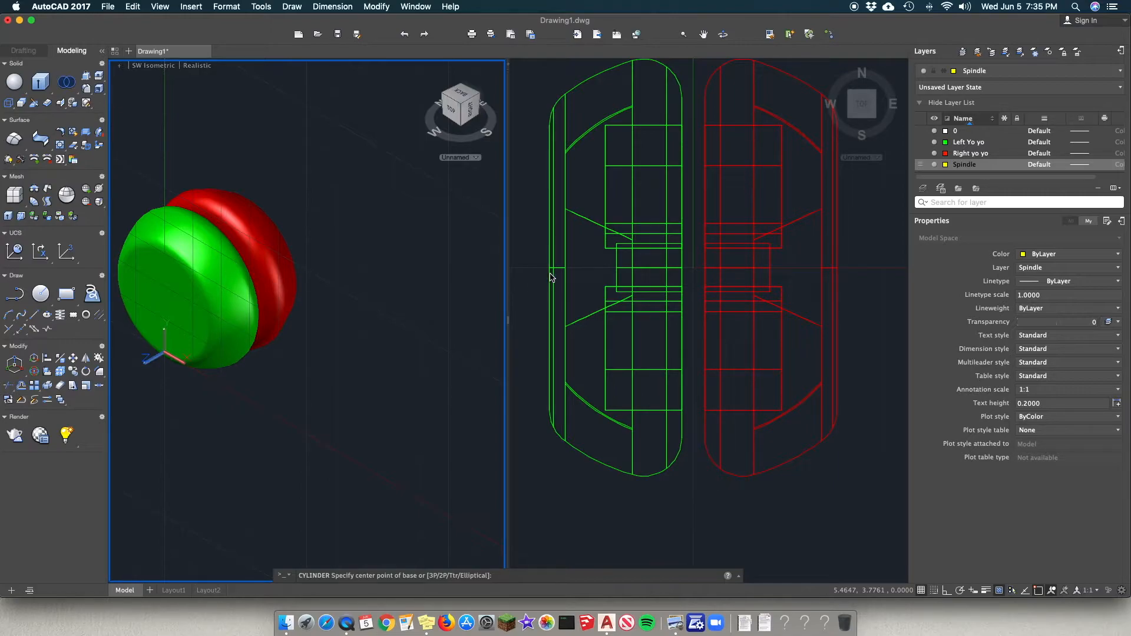
{"action": "left_click", "coordinate": [612, 268]}
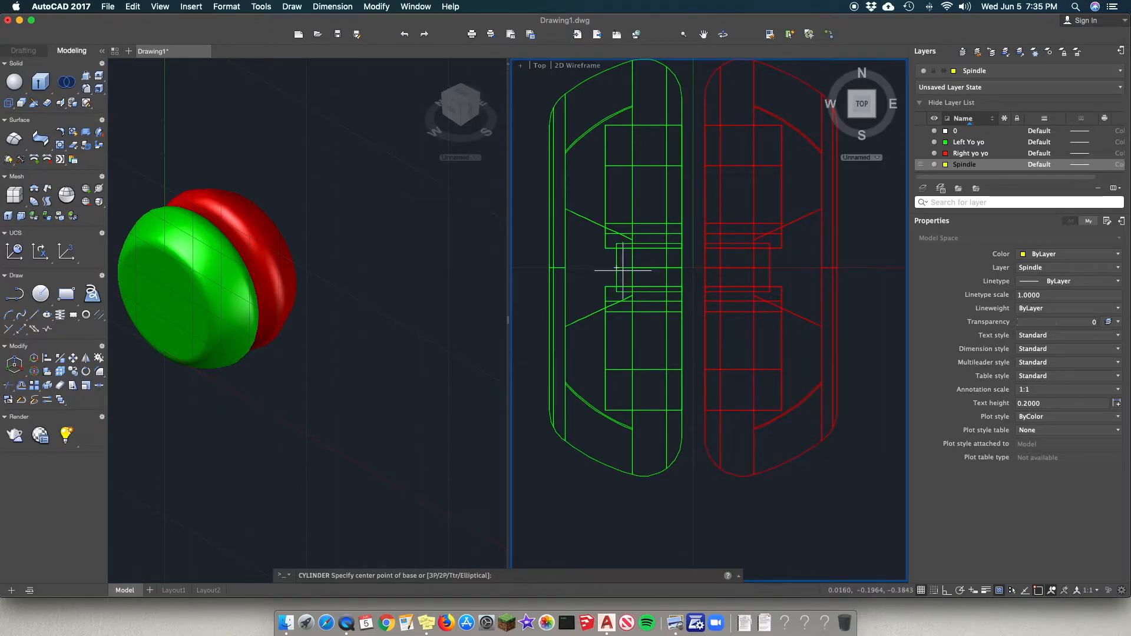
{"action": "scroll", "coordinate": [616, 268], "scroll_direction": "up", "scroll_amount": 3}
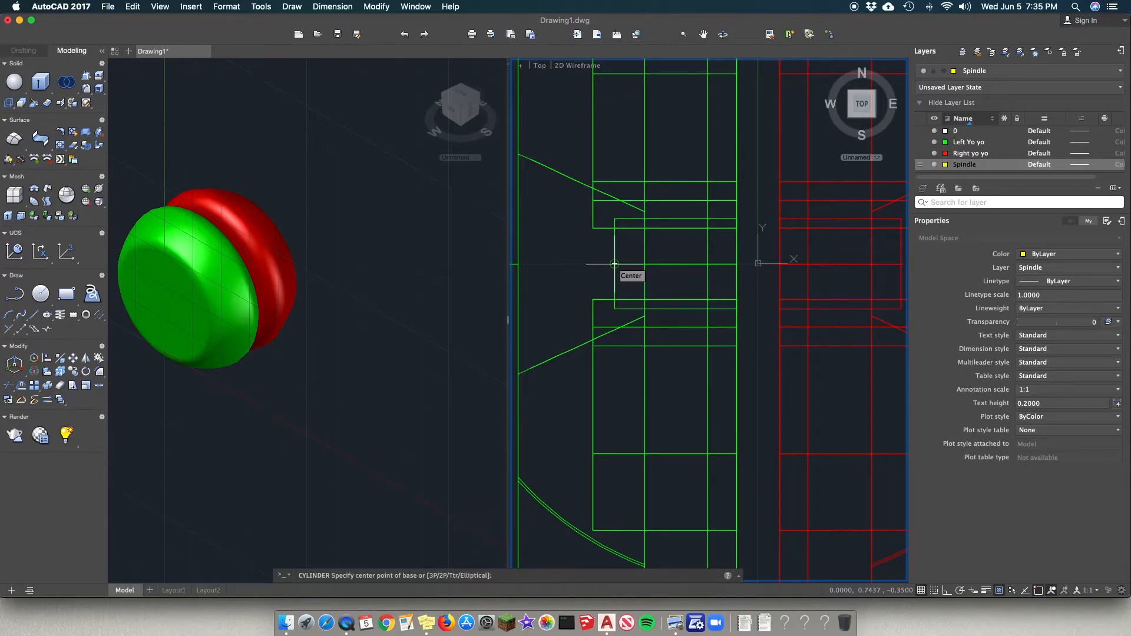
{"action": "left_click", "coordinate": [614, 264]}
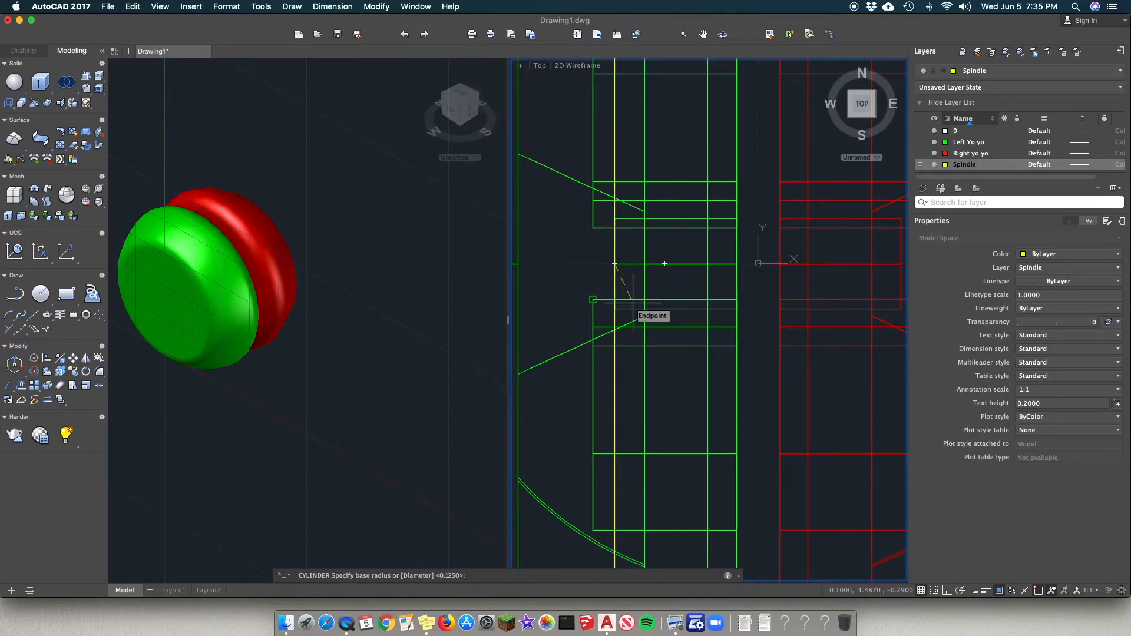
{"action": "type", "text": "."}
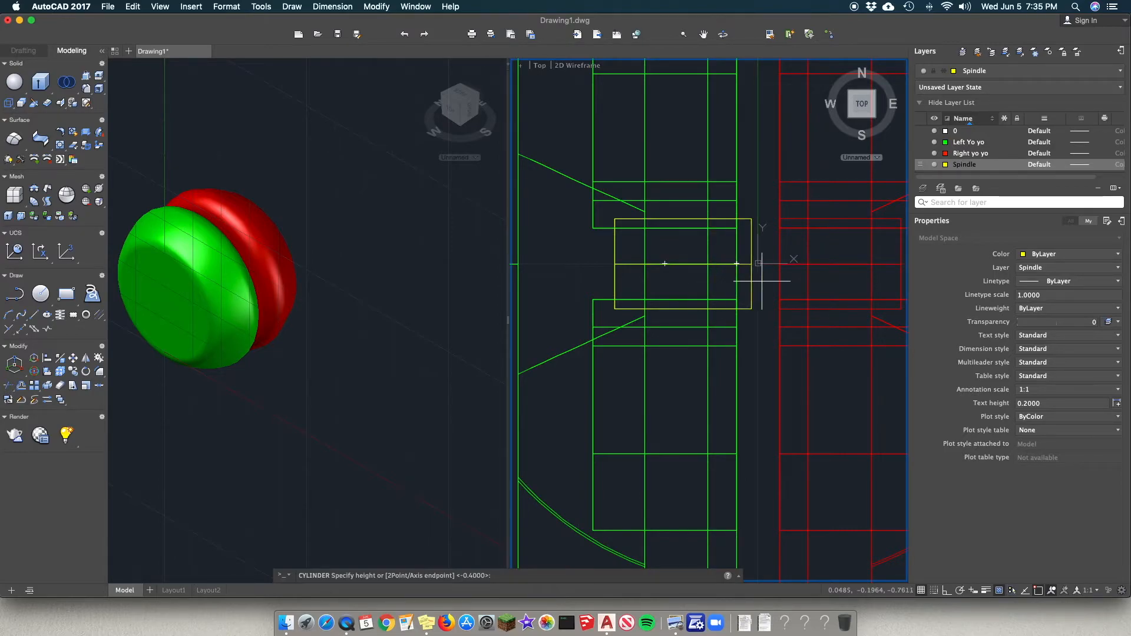
{"action": "left_click", "coordinate": [901, 264]}
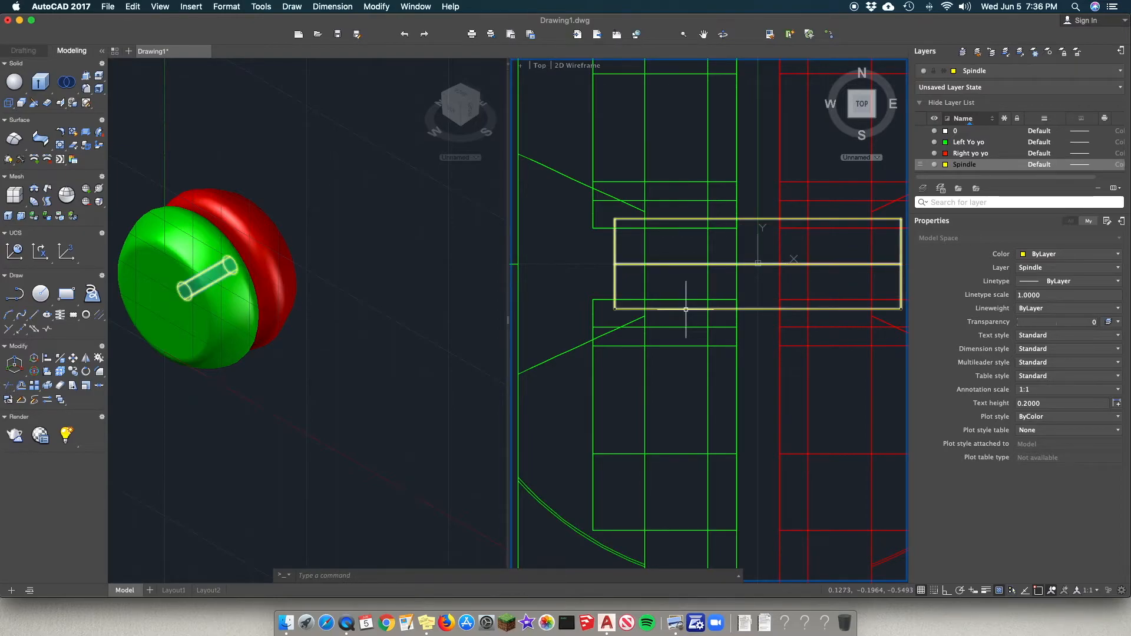
Step: Show the Top viewport in the Realistic visual style with the whole yo-yo in view
{"action": "left_click", "coordinate": [835, 222]}
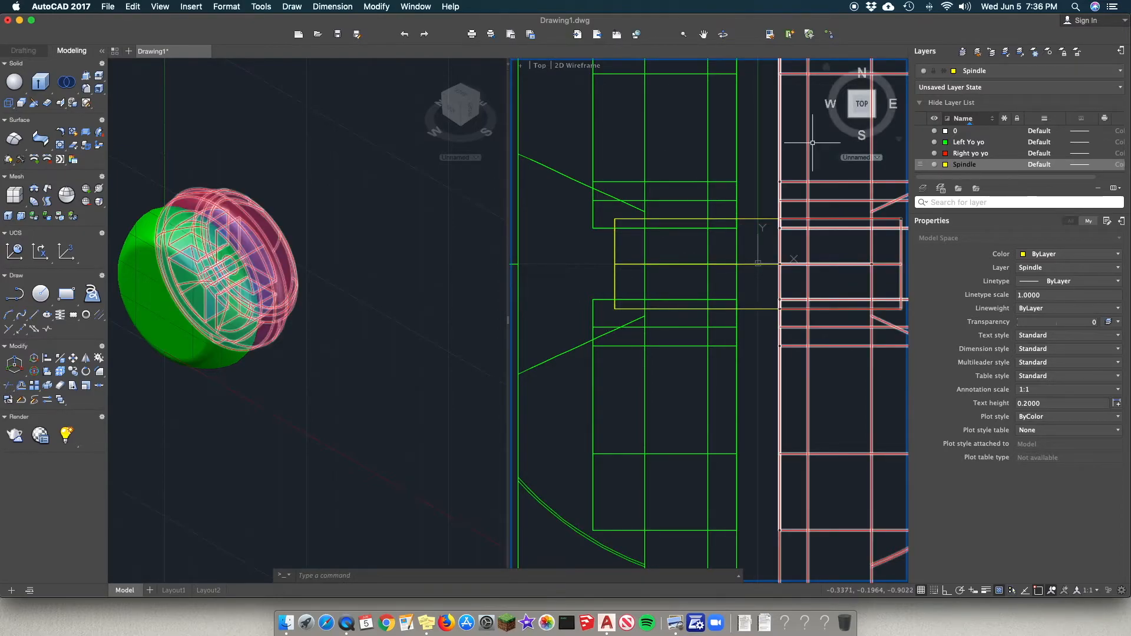
{"action": "left_click", "coordinate": [572, 66]}
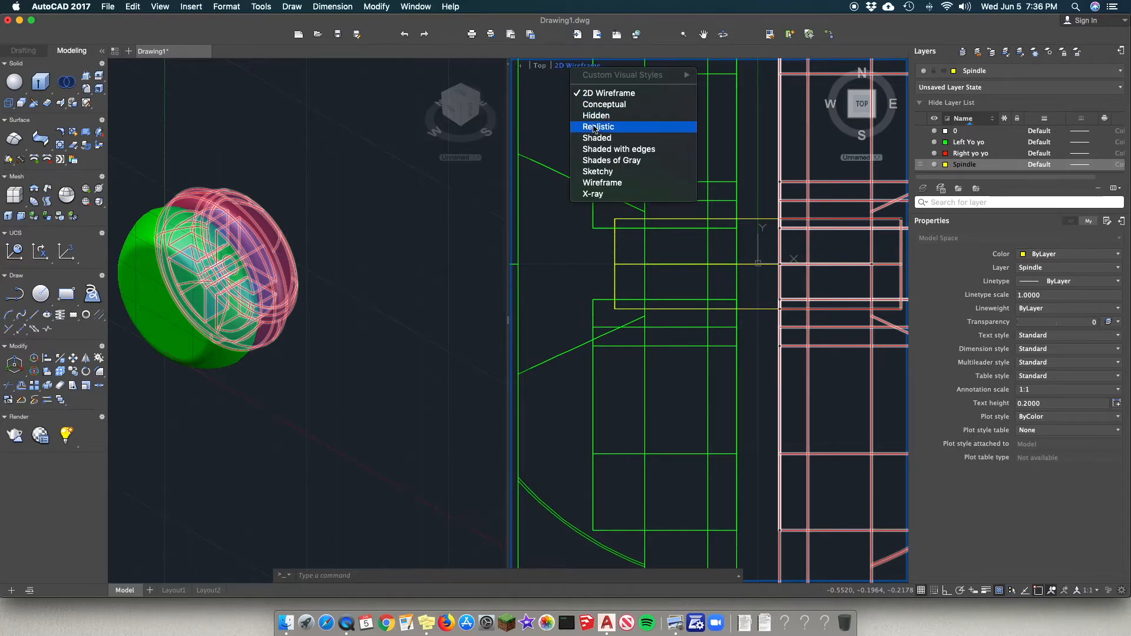
{"action": "left_click", "coordinate": [595, 128]}
{"action": "scroll", "coordinate": [756, 242], "scroll_direction": "down", "scroll_amount": 7}
{"action": "scroll", "coordinate": [757, 241], "scroll_direction": "up", "scroll_amount": 4}
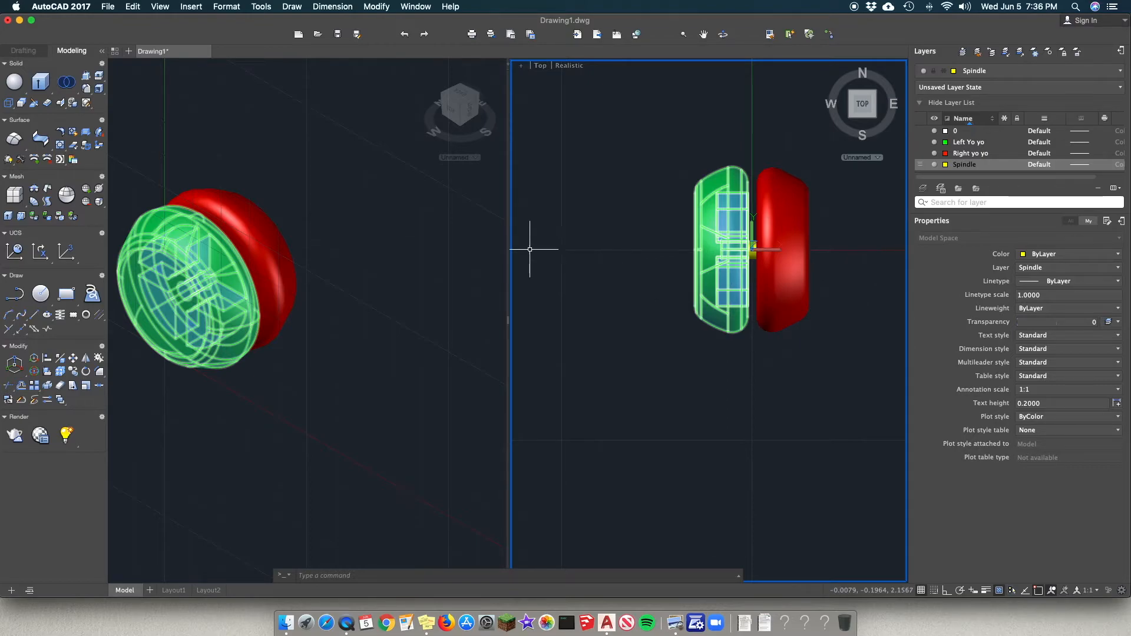
Step: Examine the assembled yo-yo and its spindle from the NE Isometric, NW Isometric and Back views
{"action": "left_click", "coordinate": [873, 97]}
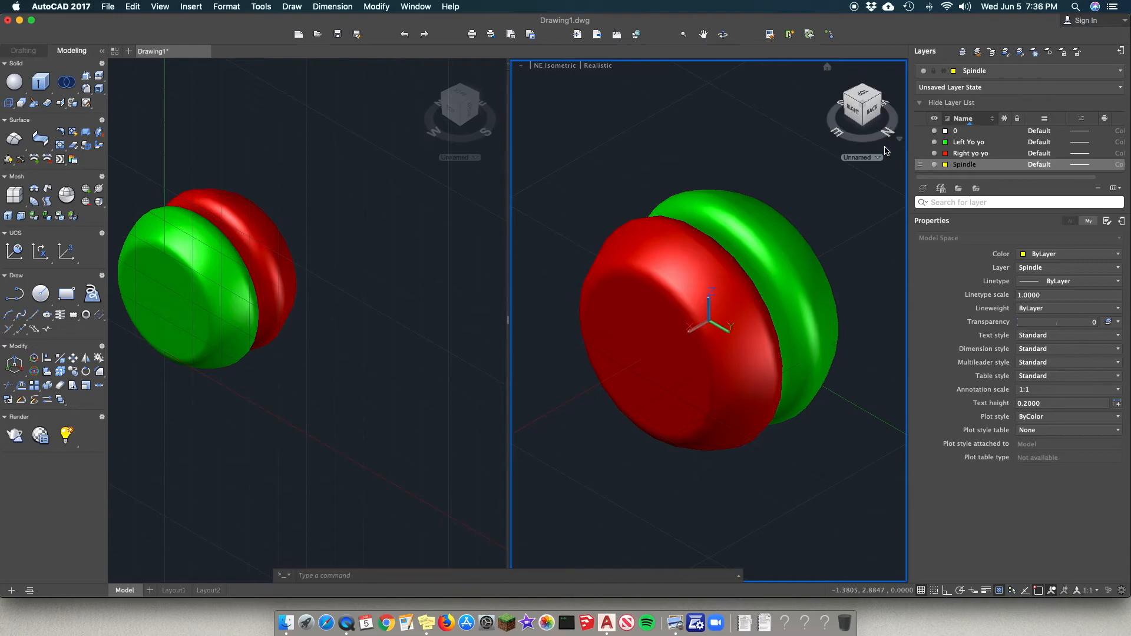
{"action": "left_click", "coordinate": [862, 115]}
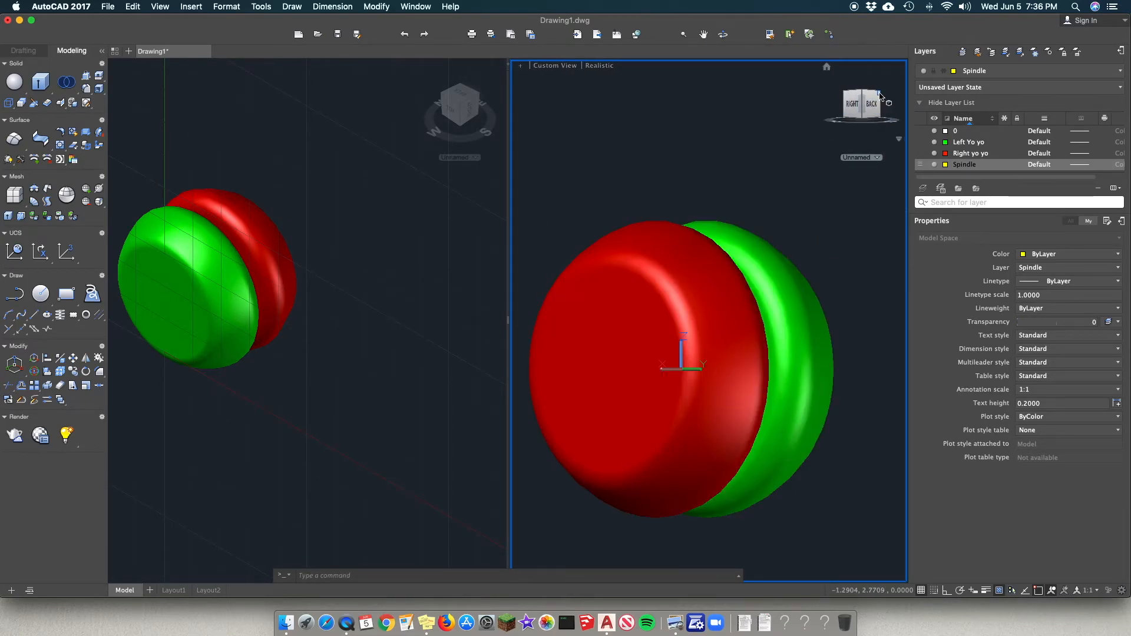
{"action": "left_click", "coordinate": [880, 96]}
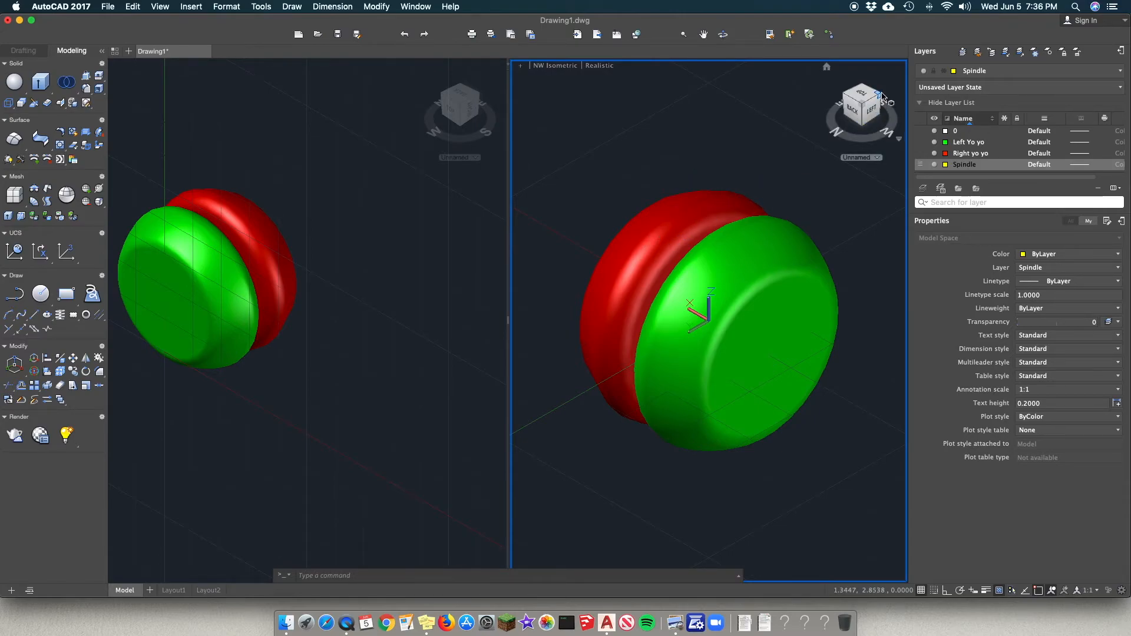
{"action": "left_click", "coordinate": [855, 113]}
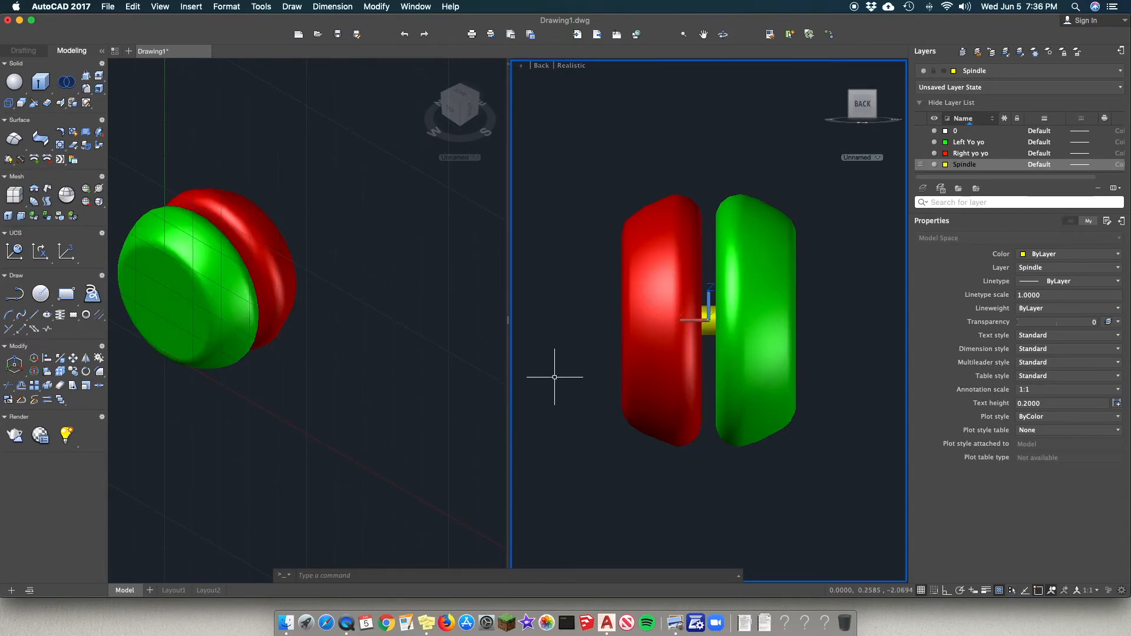